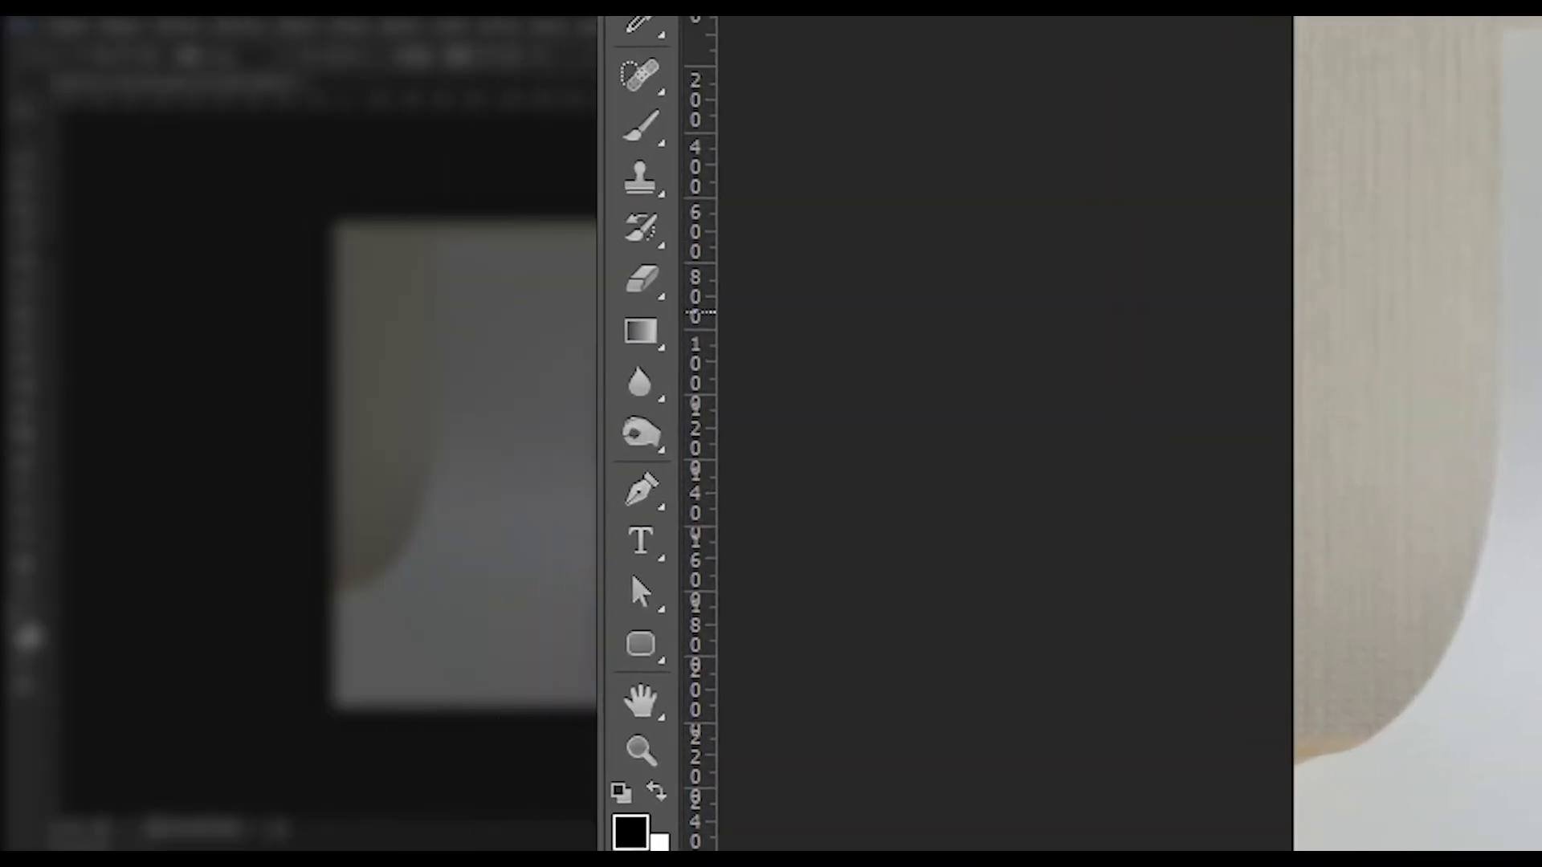
With the Pen tool, start a path up the cap's left edge to a curved top-left corner anchor.
{"action": "left_click", "coordinate": [640, 494]}
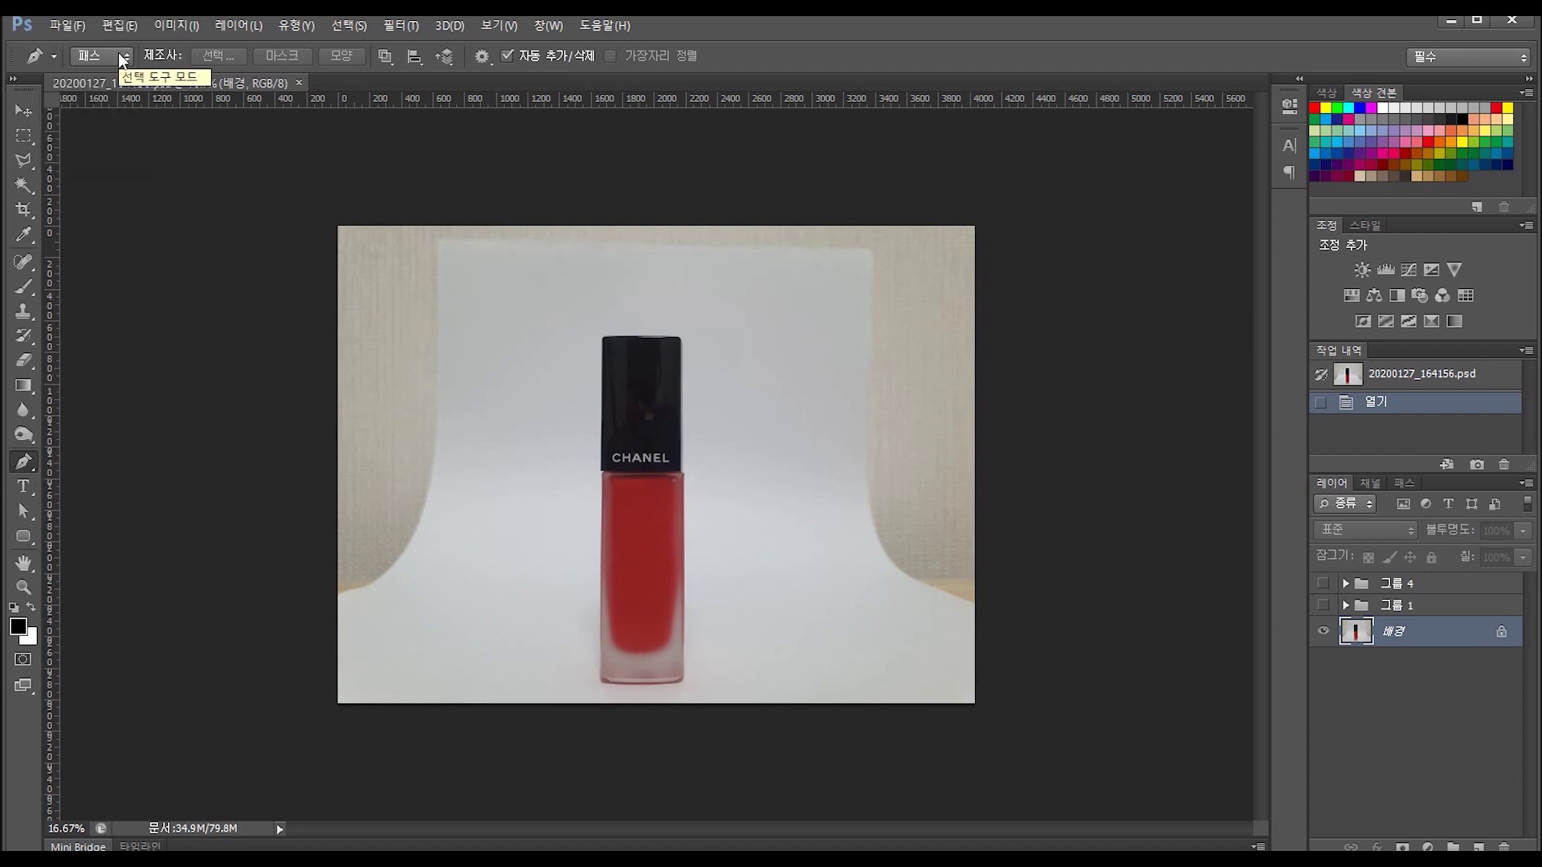
{"action": "key", "text": "ctrl+plus"}
{"action": "key", "text": "ctrl+plus"}
{"action": "key", "text": "ctrl+plus"}
{"action": "key", "text": "ctrl+plus"}
{"action": "key", "text": "ctrl+plus"}
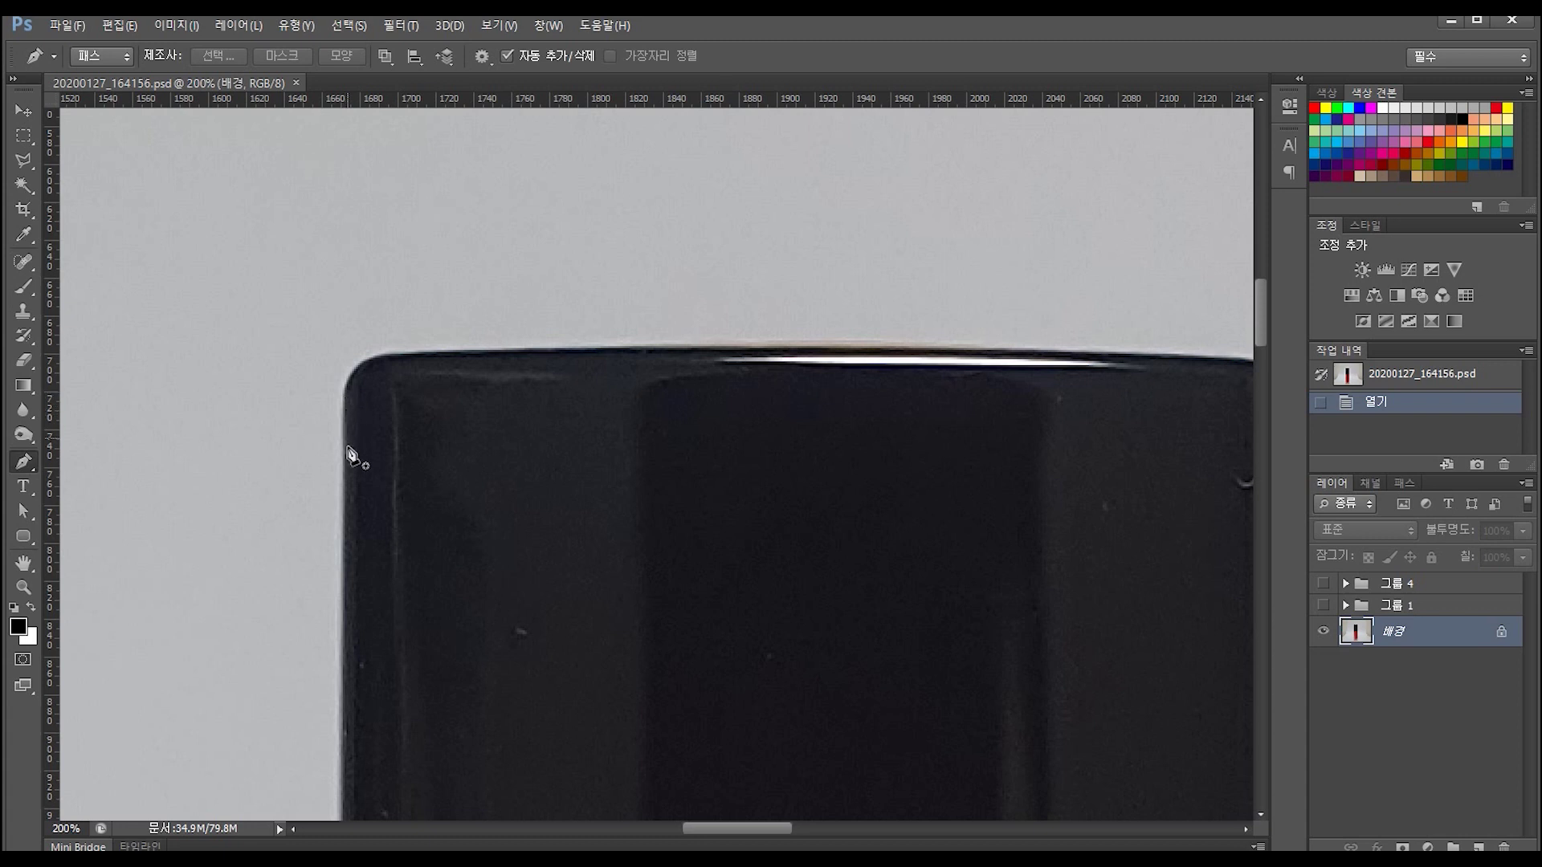
{"action": "left_click", "coordinate": [344, 702]}
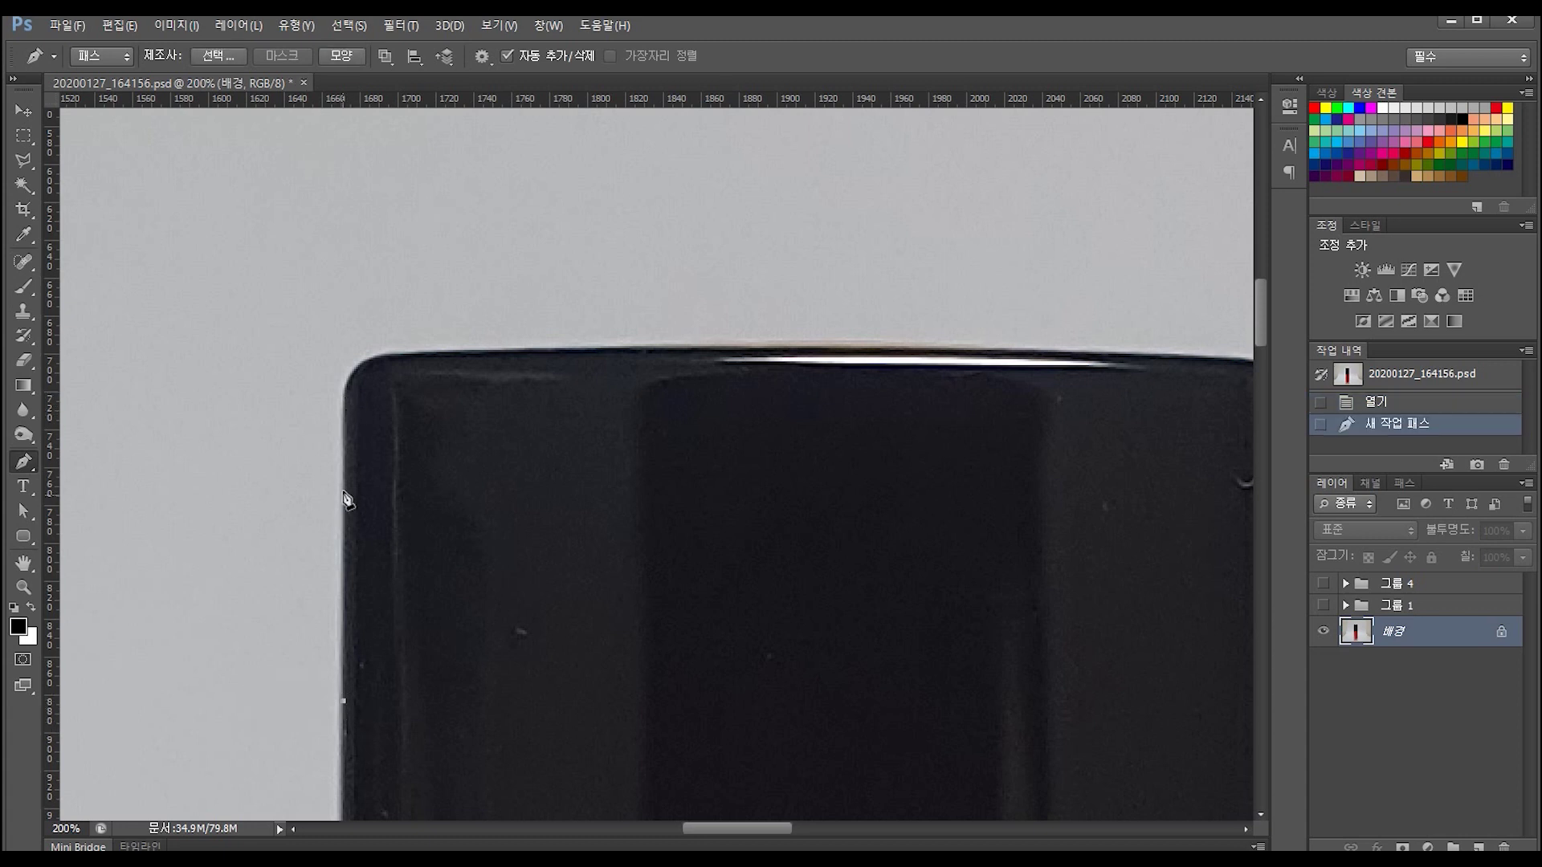
{"action": "left_click", "coordinate": [345, 418]}
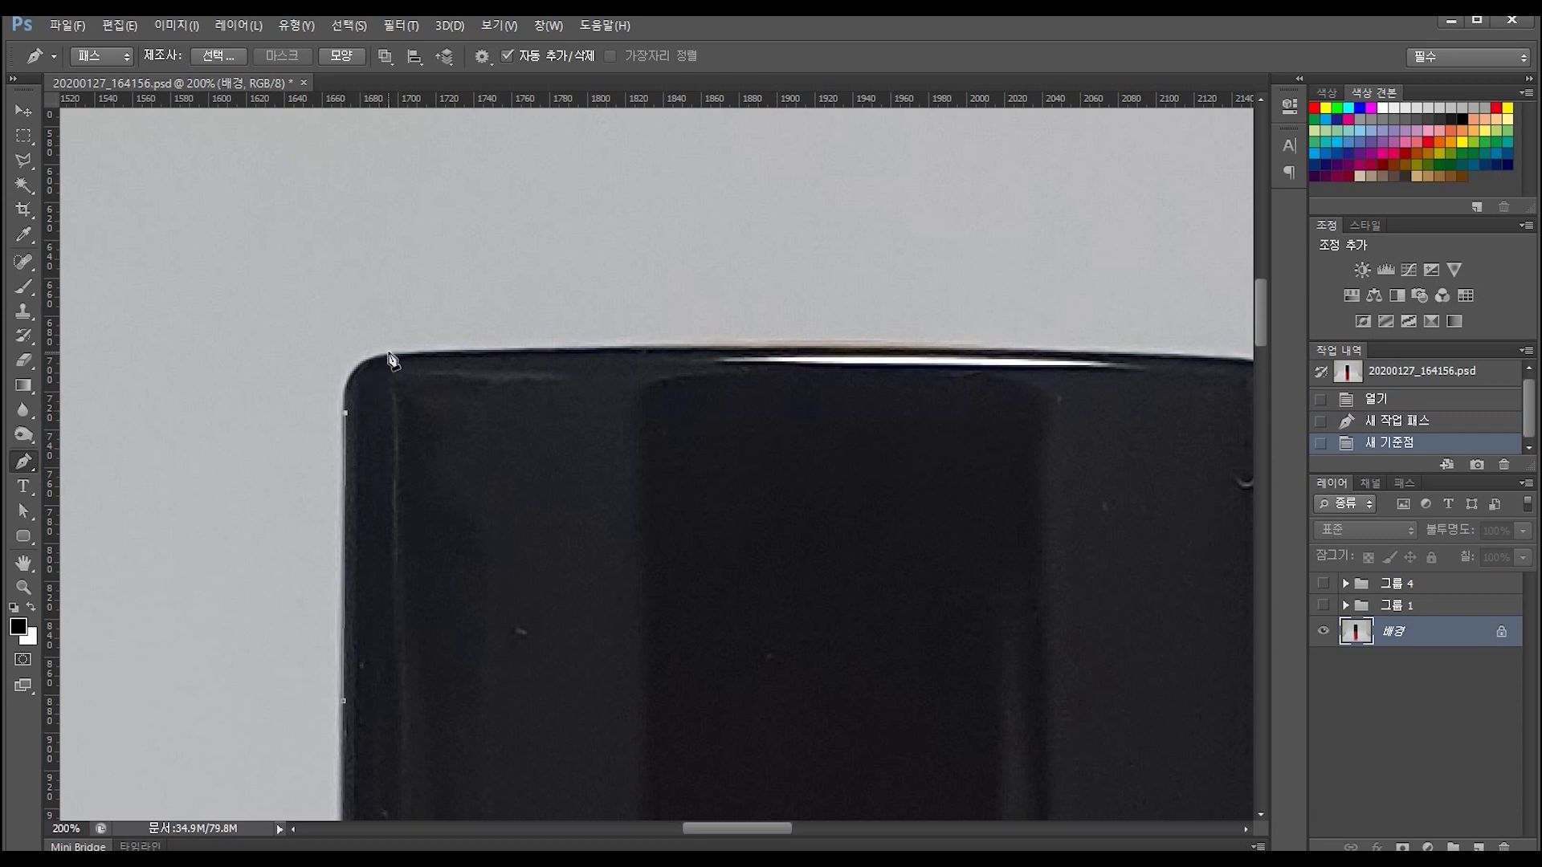
{"action": "mouse_move", "coordinate": [390, 355]}
{"action": "left_mouse_down"}
{"action": "mouse_move", "coordinate": [450, 343]}
{"action": "mouse_move", "coordinate": [451, 359]}
{"action": "left_mouse_up"}
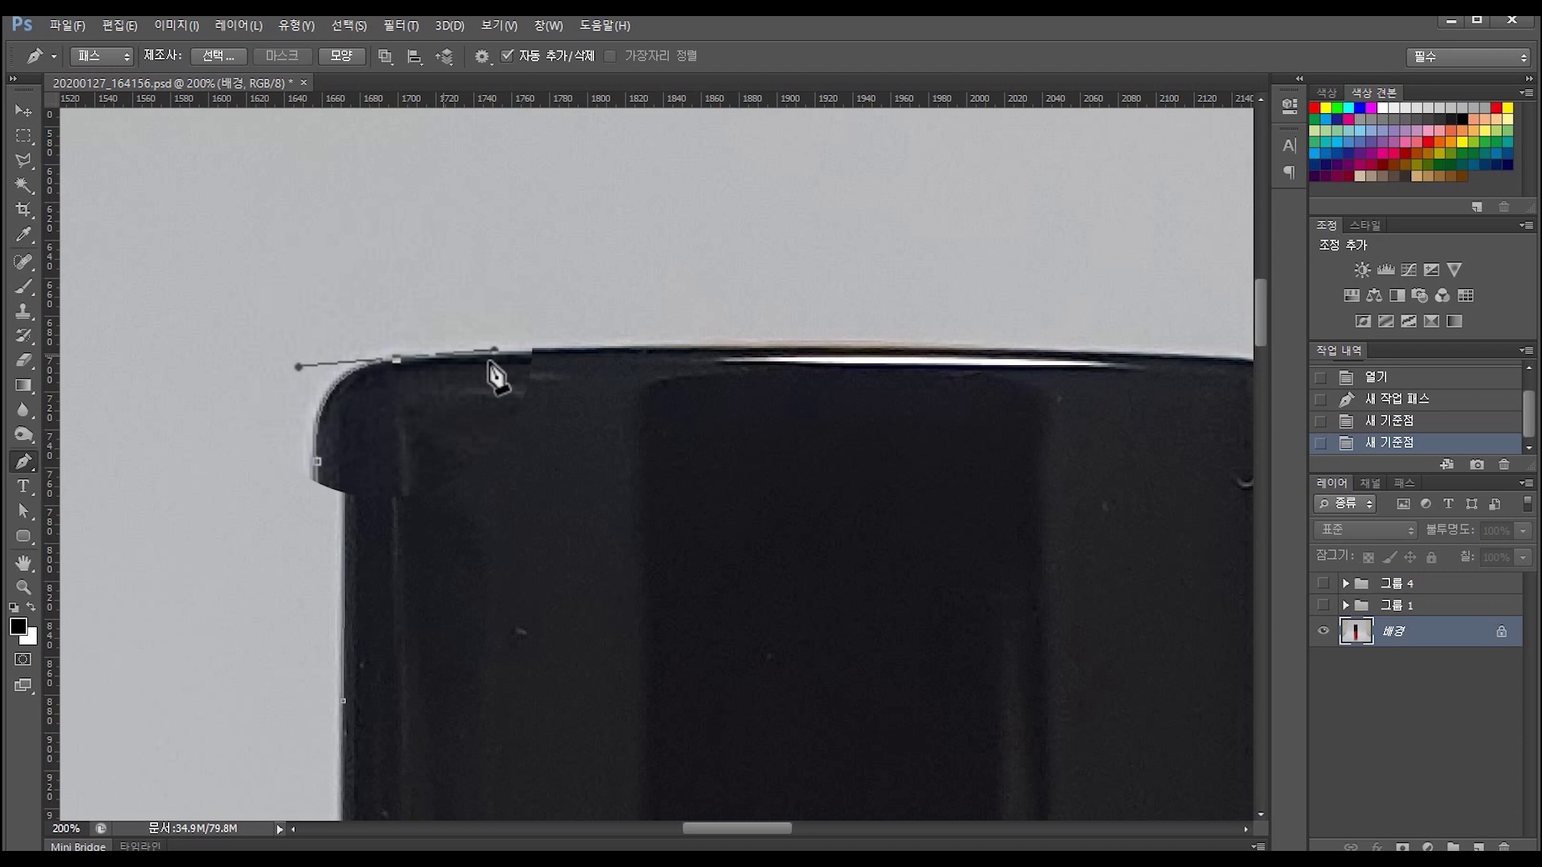
Break the corner anchor's outgoing handle and add the next anchor along the cap's top edge.
{"action": "left_click", "coordinate": [394, 358], "text": "alt"}
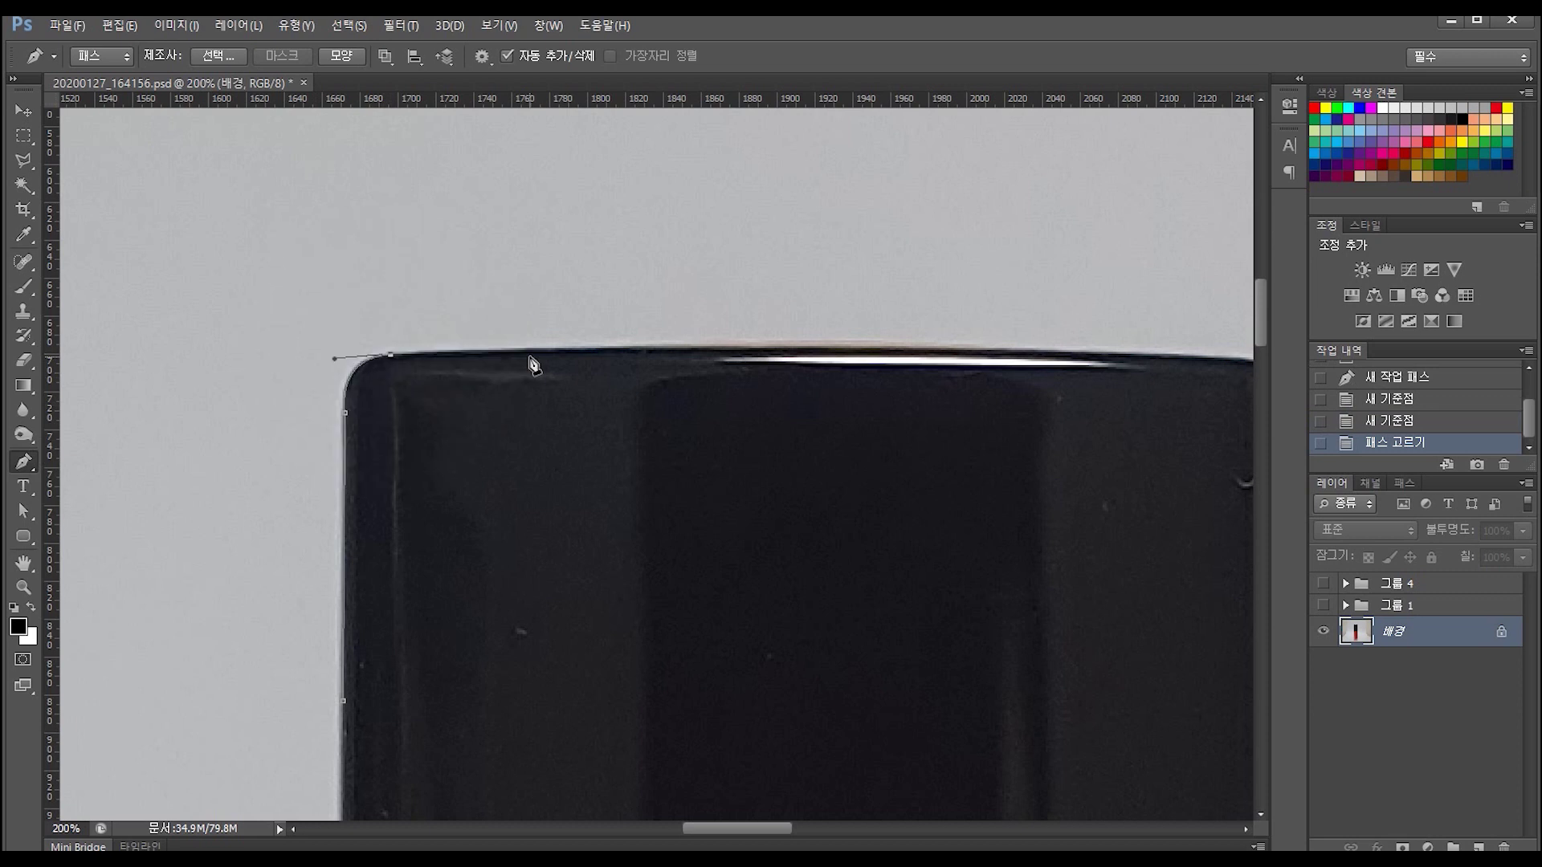
{"action": "key", "text": "ctrl+z"}
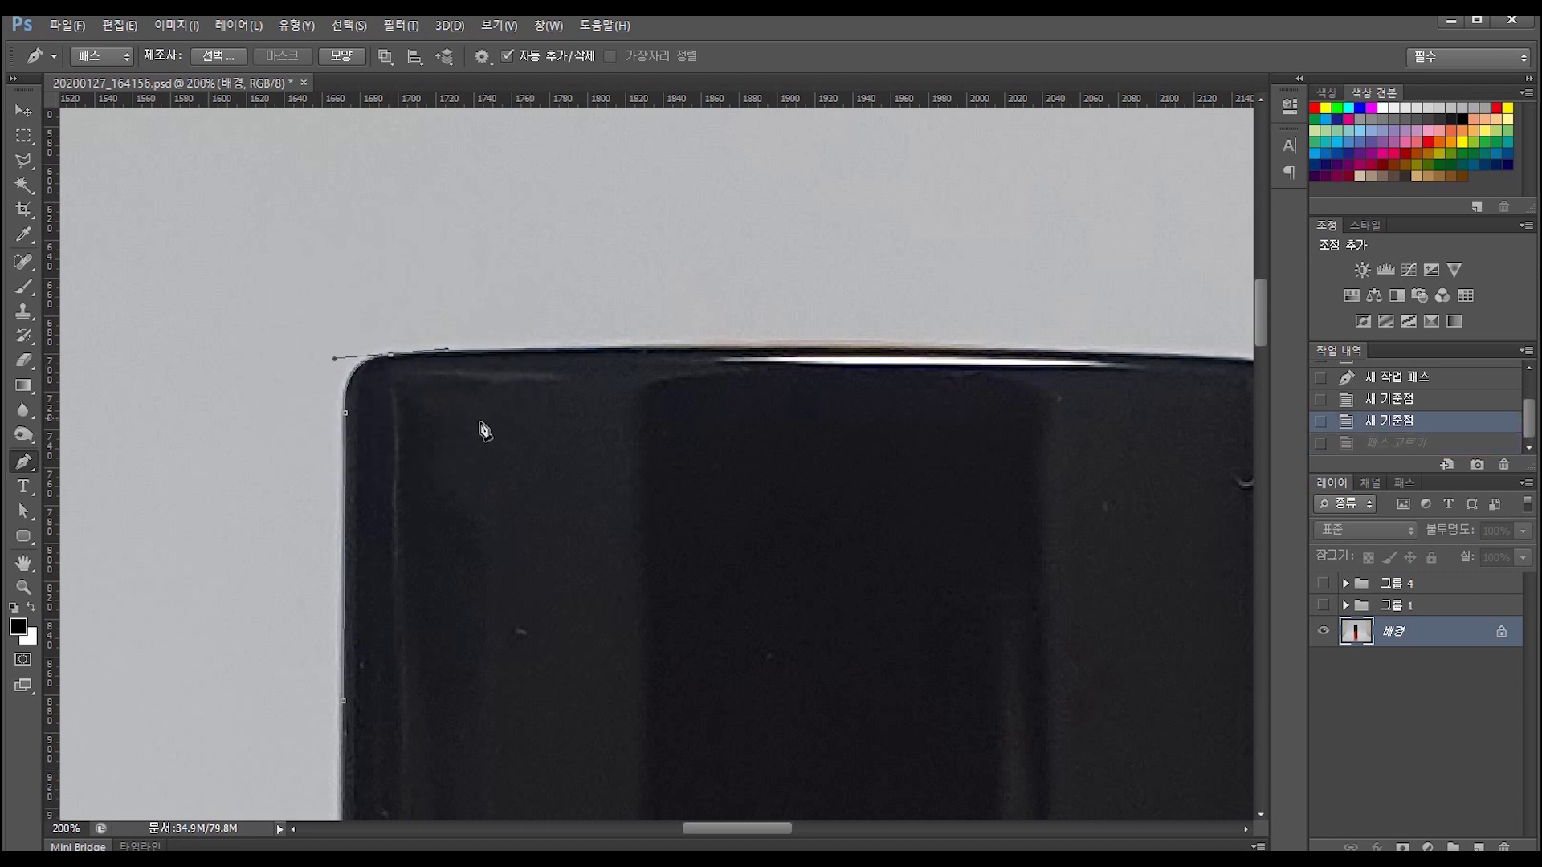
{"action": "left_click", "coordinate": [407, 524]}
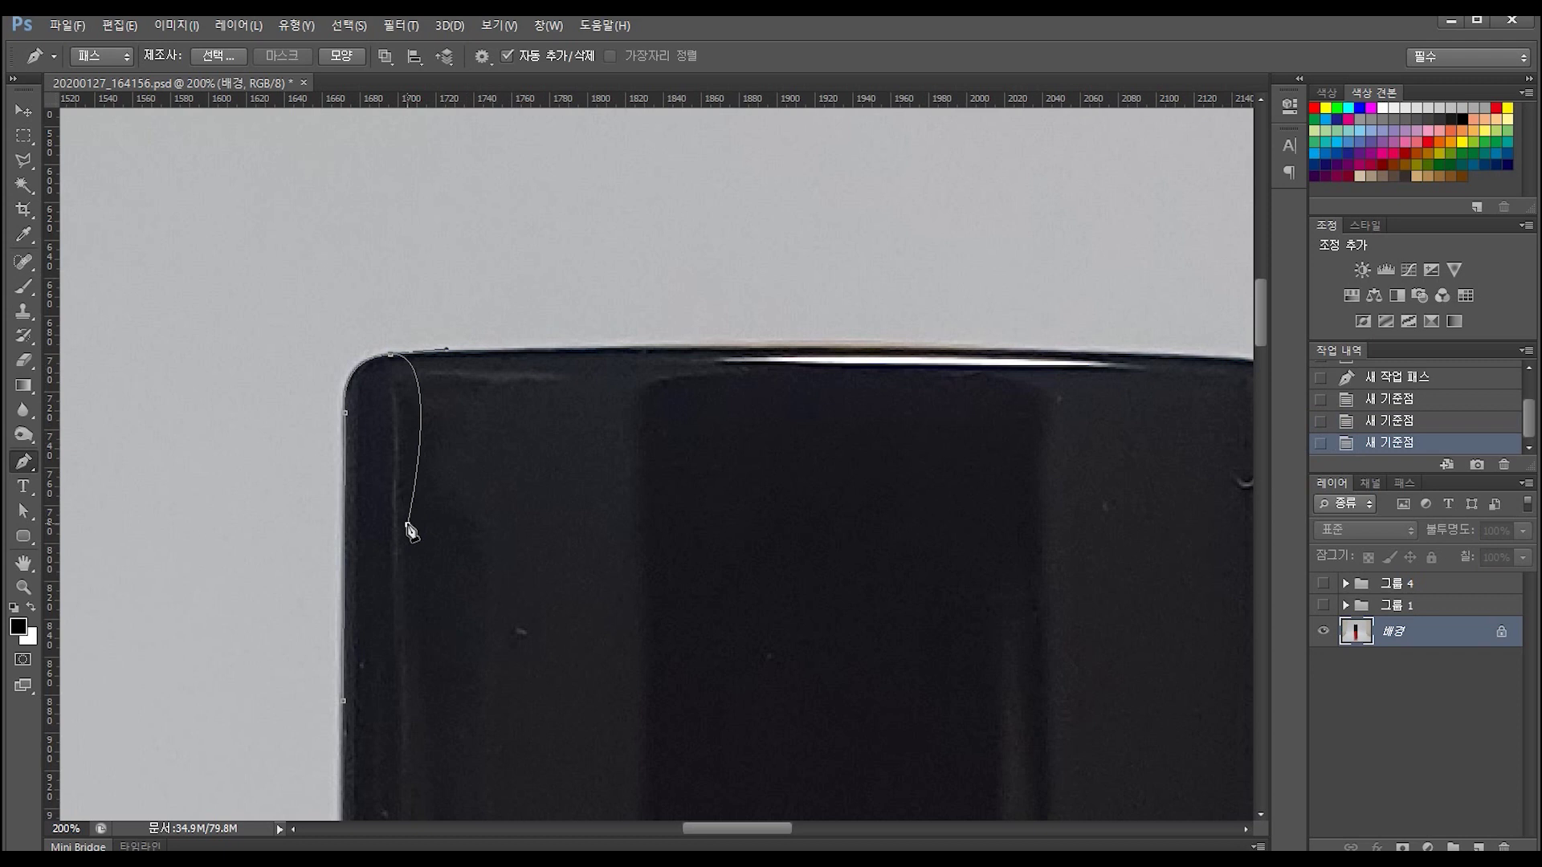
{"action": "key", "text": "ctrl+z"}
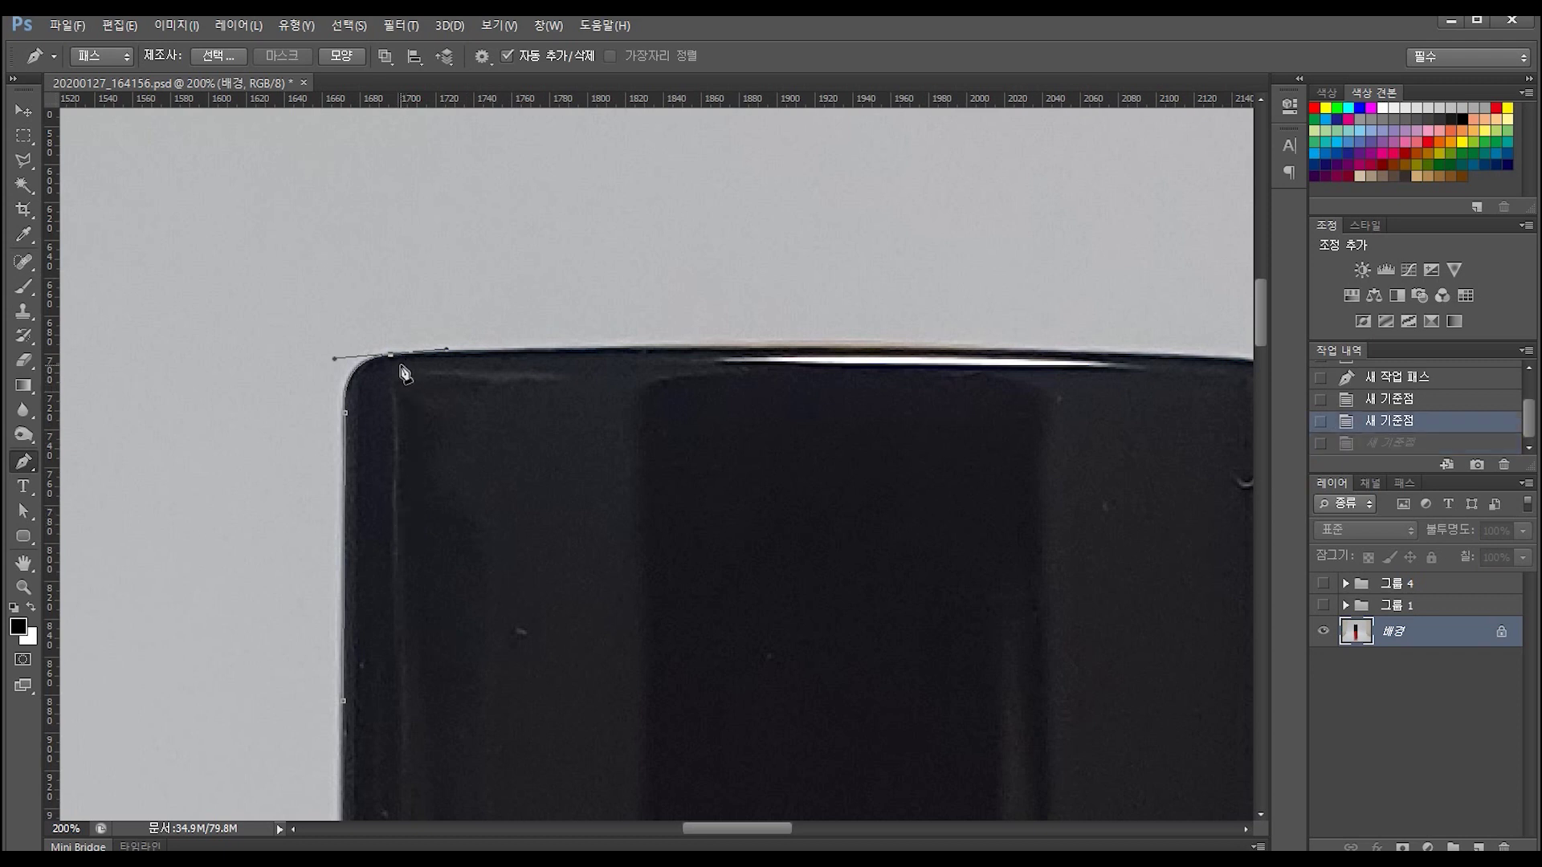
{"action": "left_click", "coordinate": [392, 358], "text": "alt"}
{"action": "key", "text": "ctrl+z"}
{"action": "left_click", "coordinate": [392, 358], "text": "alt"}
{"action": "left_click", "coordinate": [416, 572]}
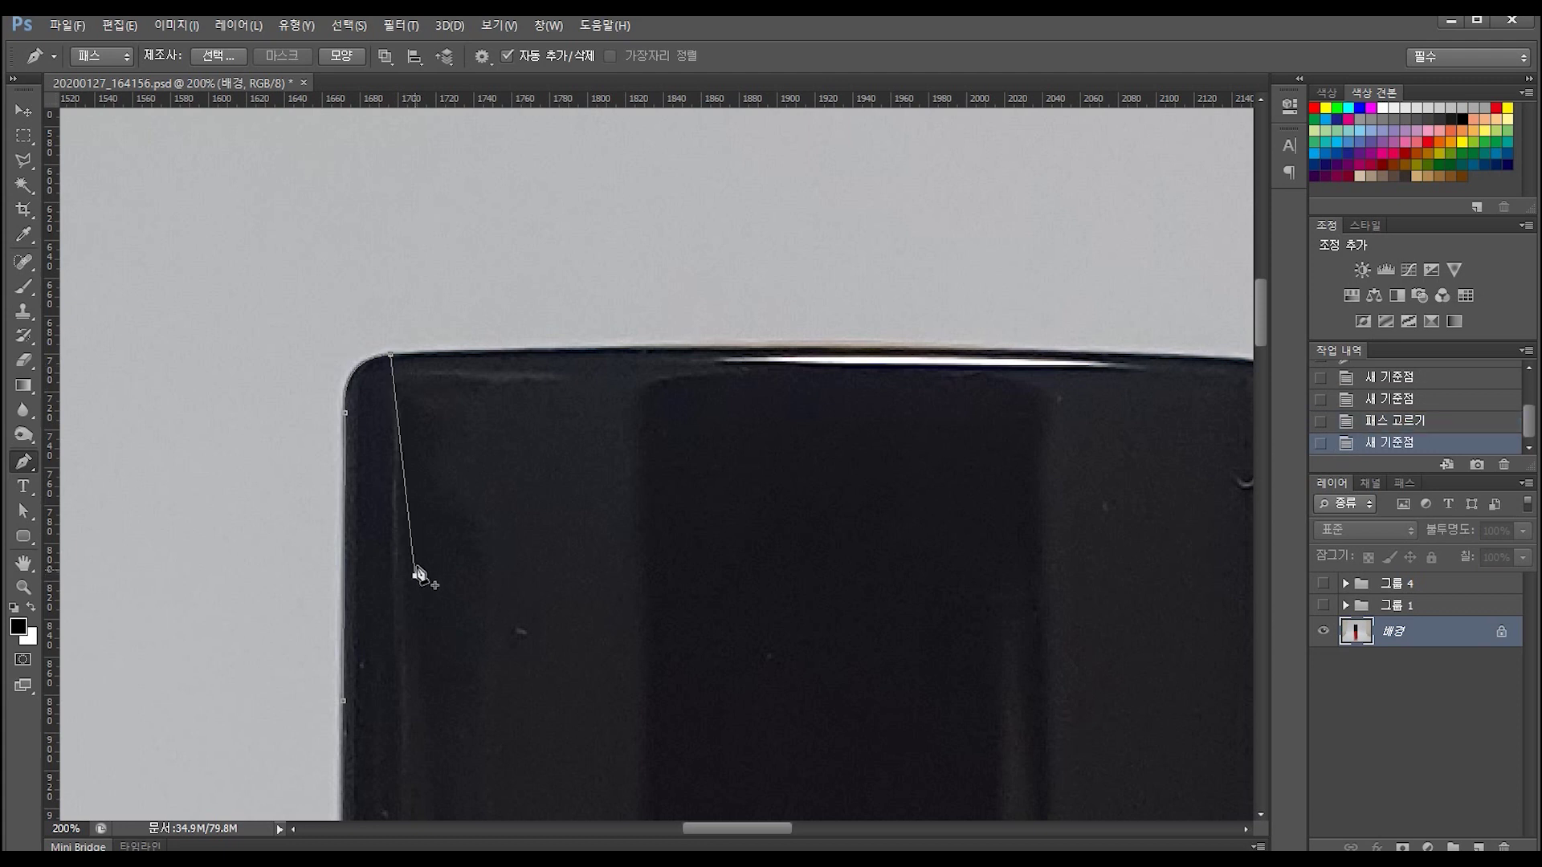
{"action": "key", "text": "ctrl+alt+z"}
{"action": "key", "text": "ctrl+alt+z"}
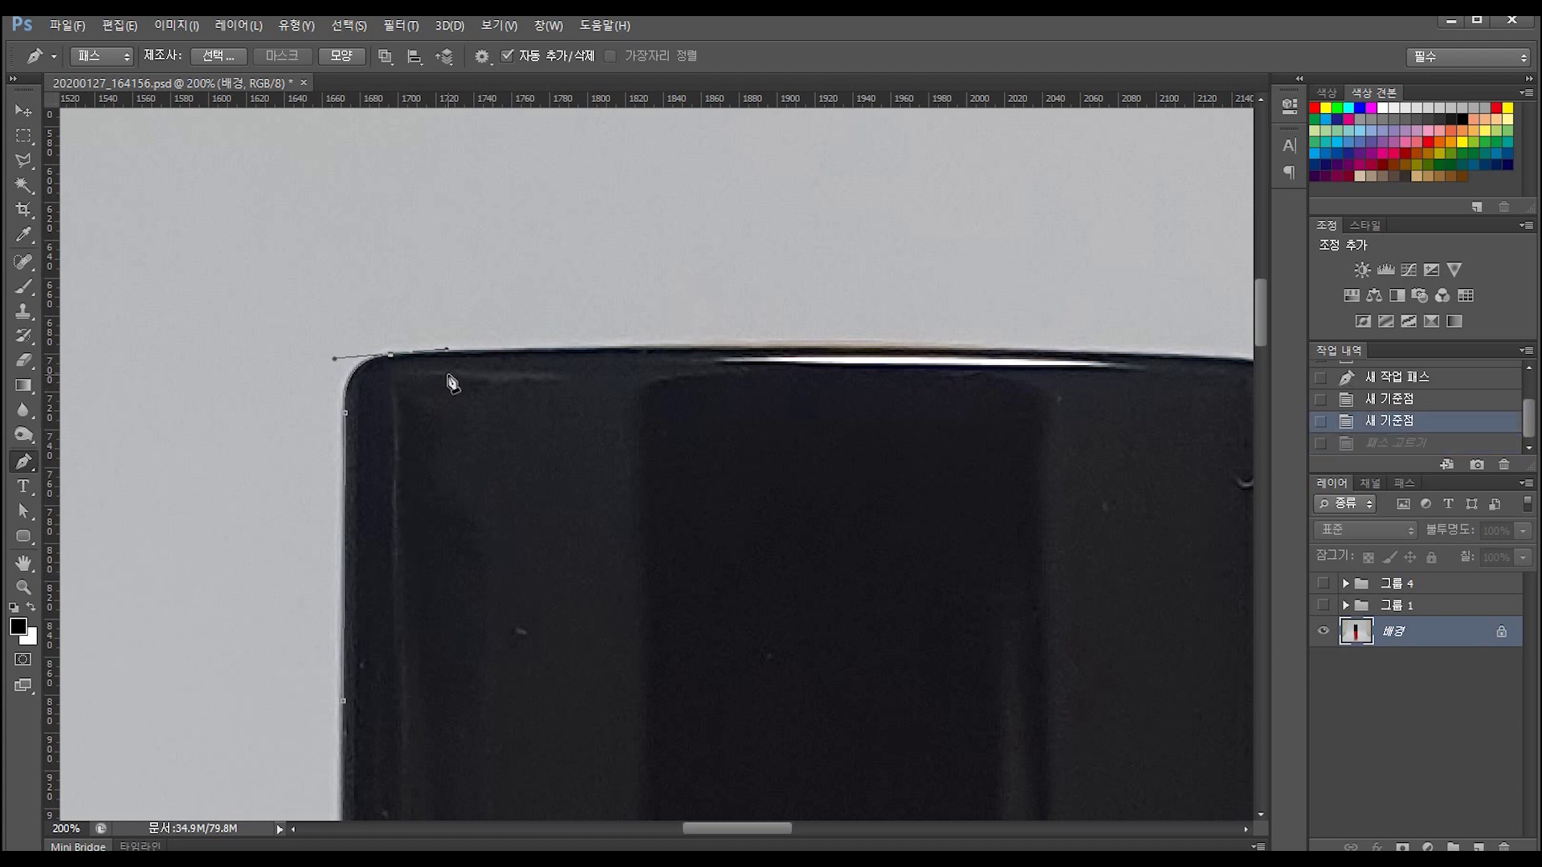
{"action": "left_click", "coordinate": [391, 355], "text": "alt"}
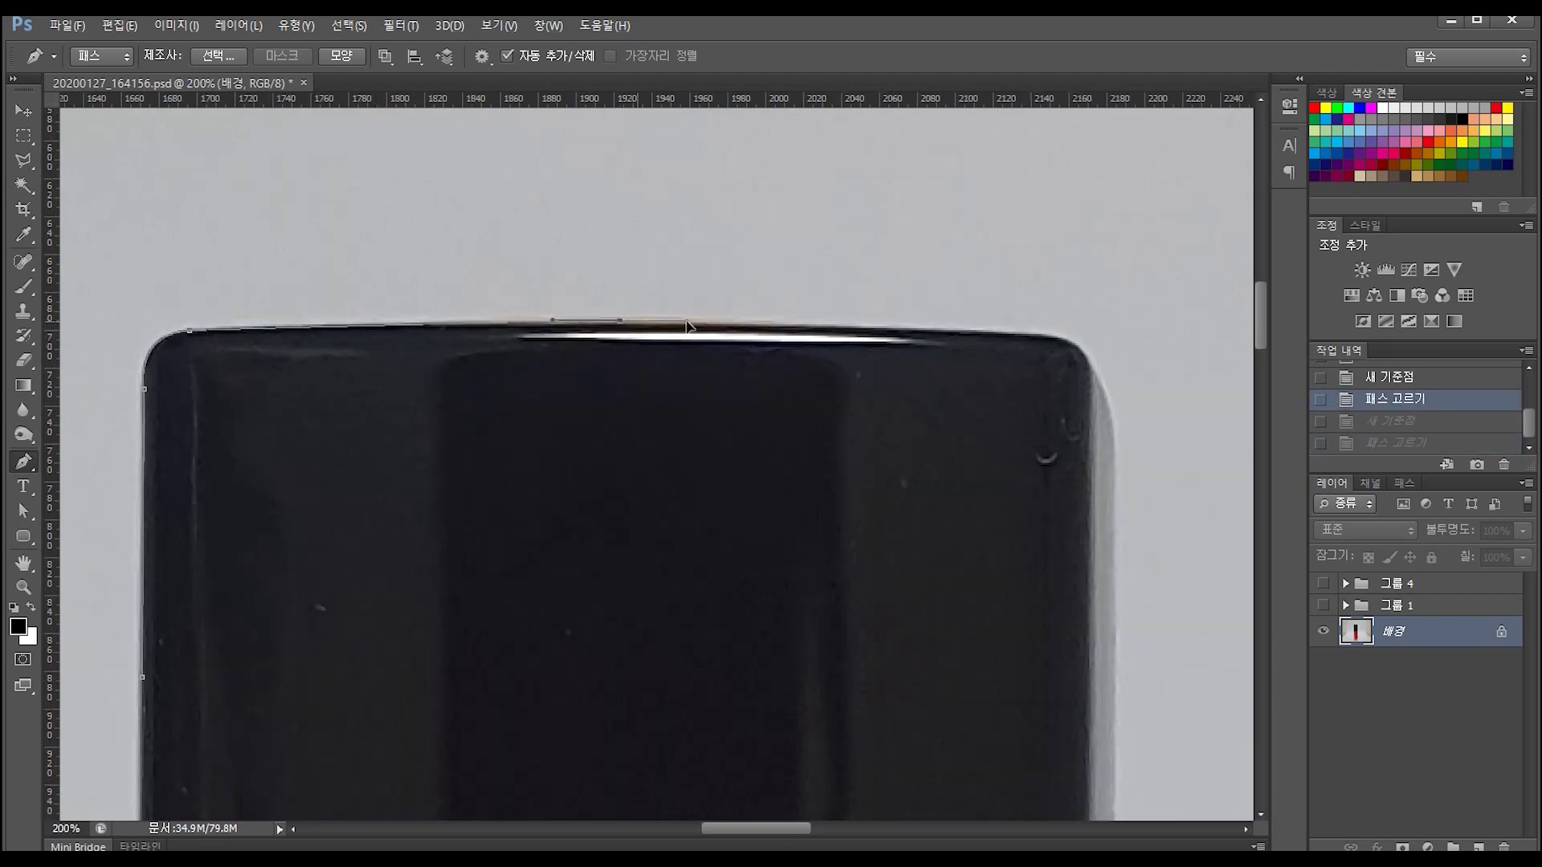
{"action": "left_click", "coordinate": [621, 321]}
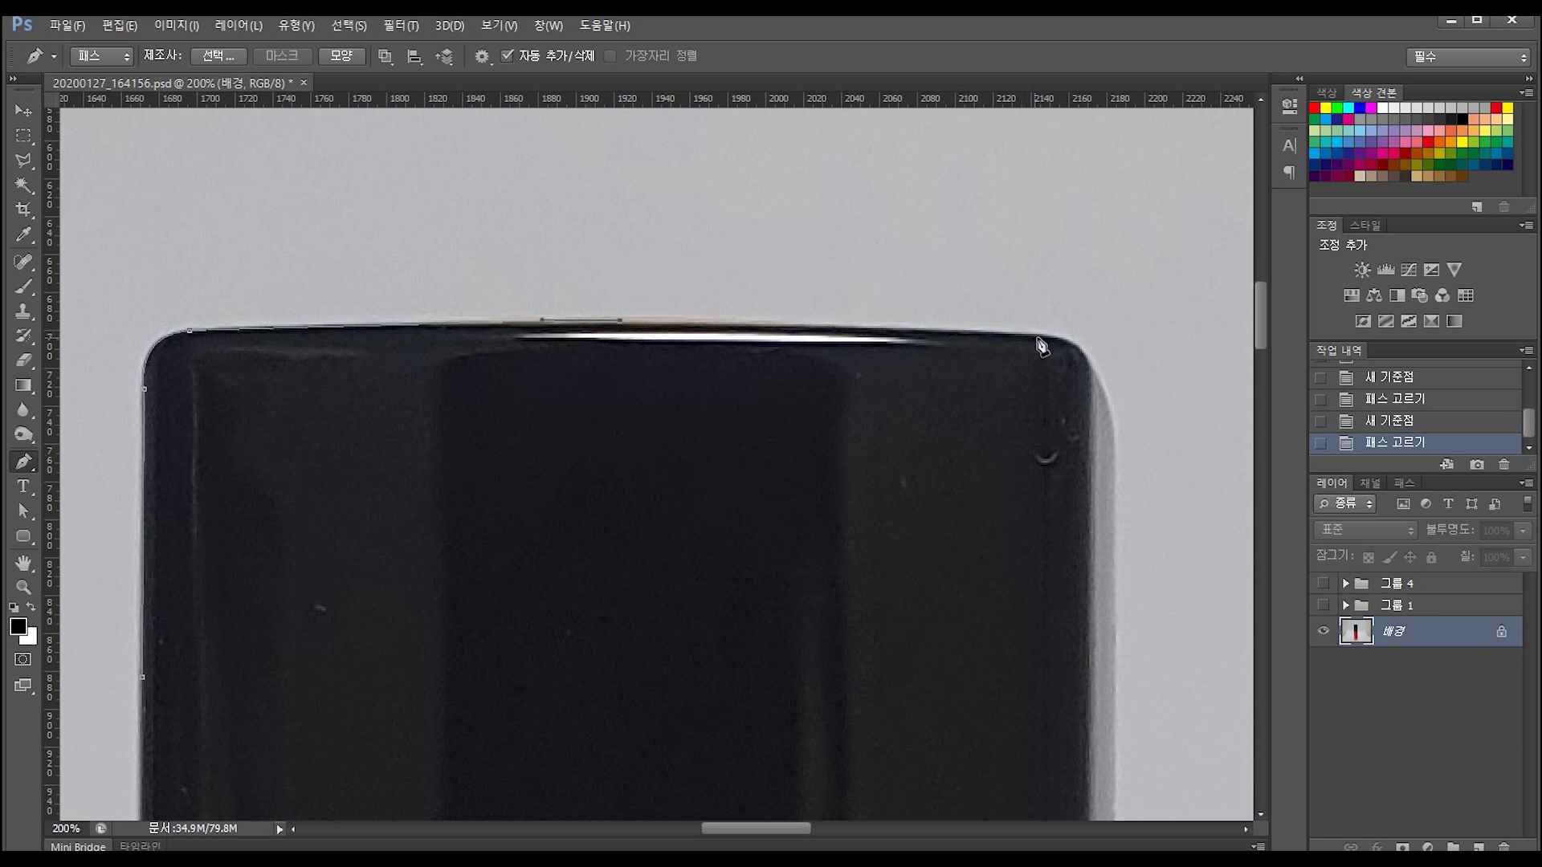
Add curved top-right and right corner anchors, breaking the corner's lower handle.
{"action": "left_click_drag", "start_coordinate": [1048, 334], "coordinate": [1077, 344]}
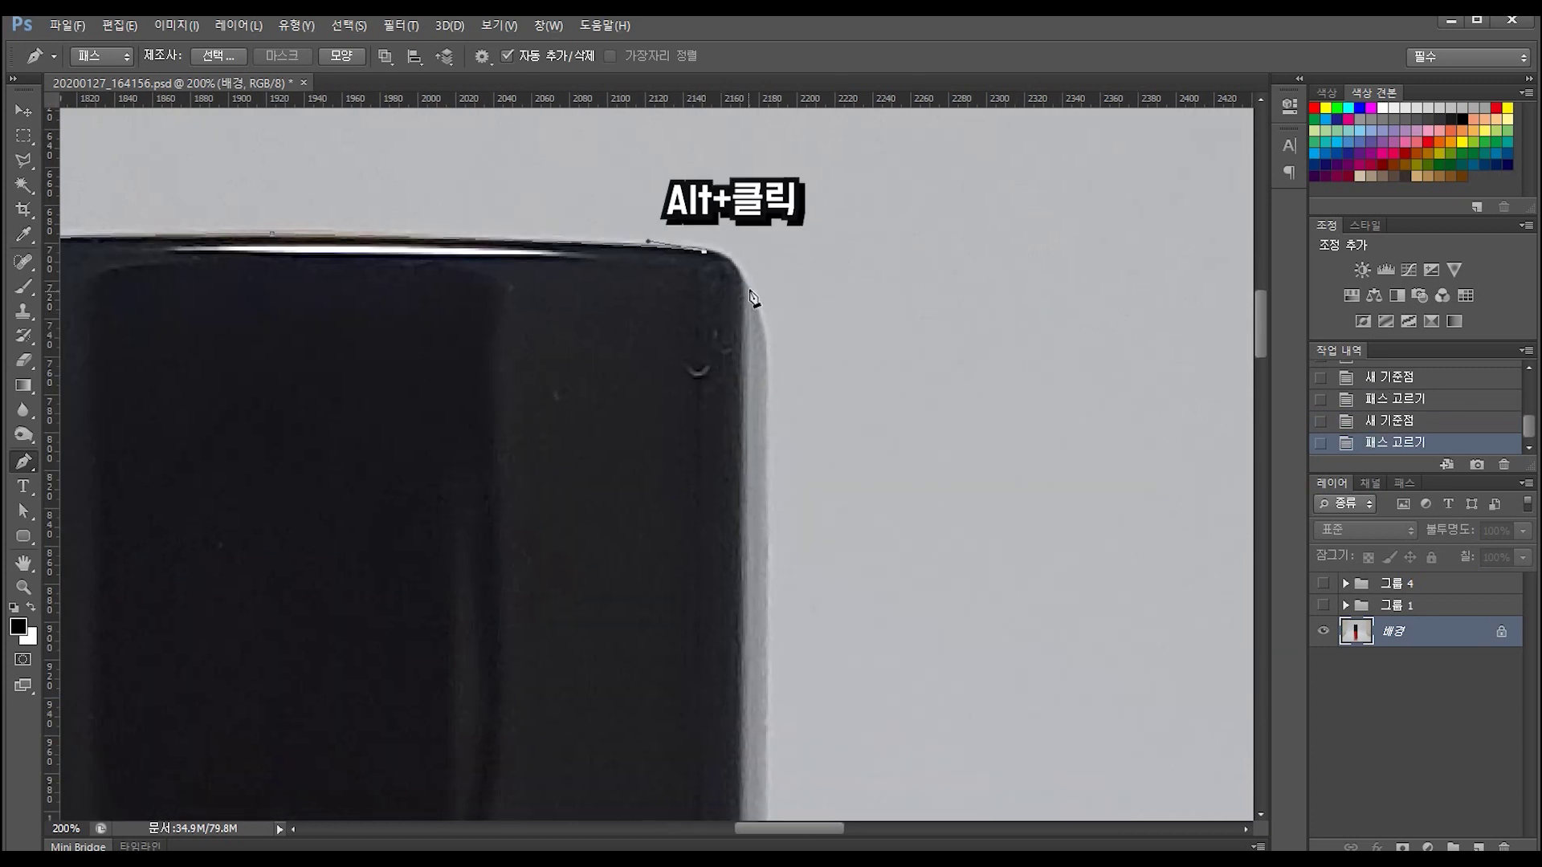
{"action": "left_click", "coordinate": [750, 297]}
{"action": "left_click", "coordinate": [749, 297], "text": "alt"}
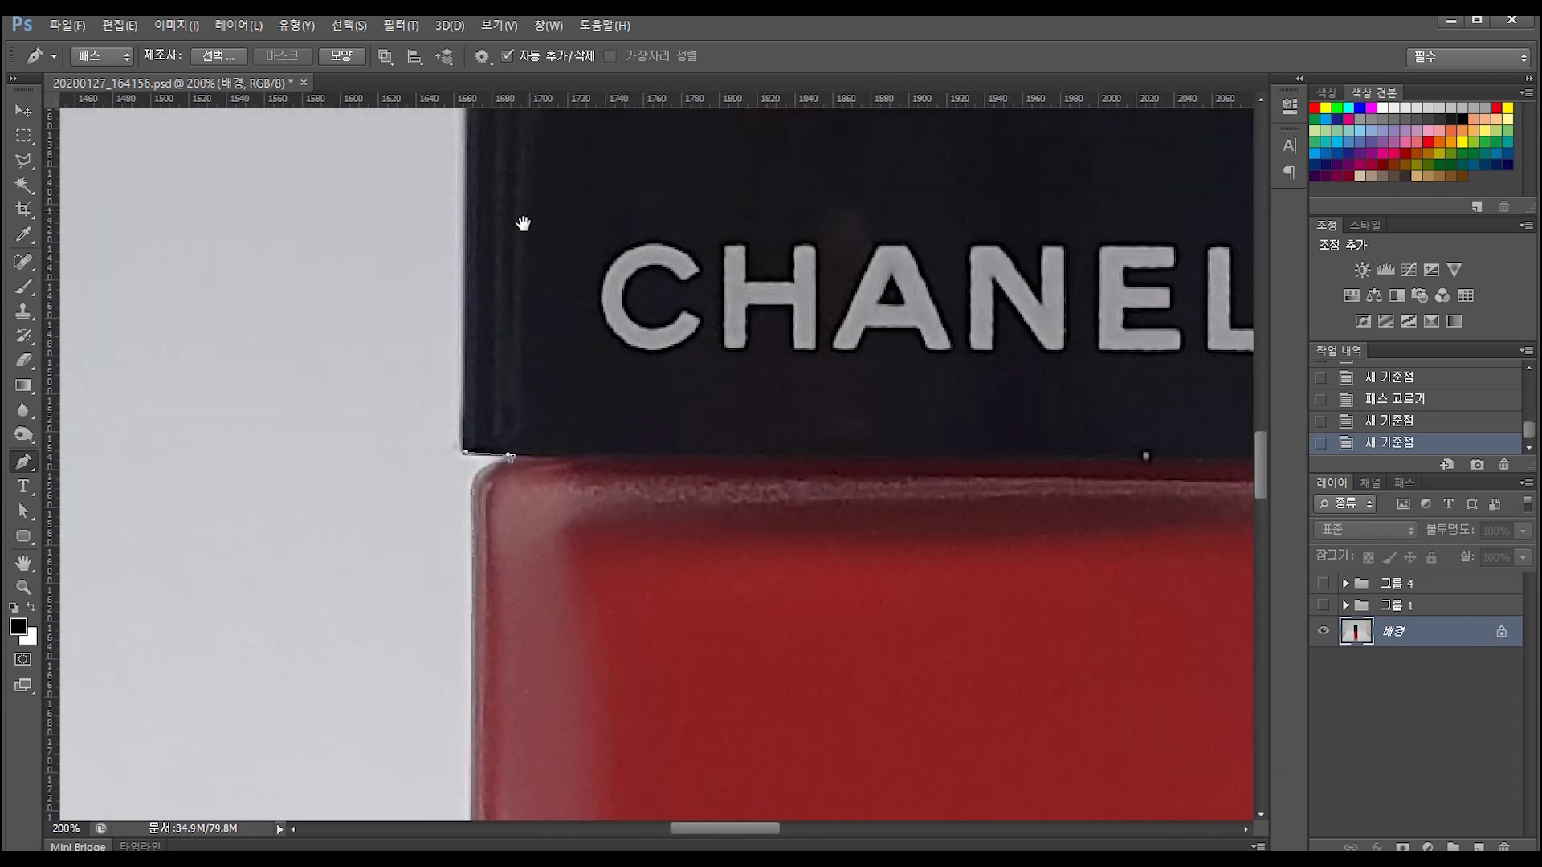
{"action": "left_click_drag", "start_coordinate": [522, 224], "coordinate": [517, 396]}
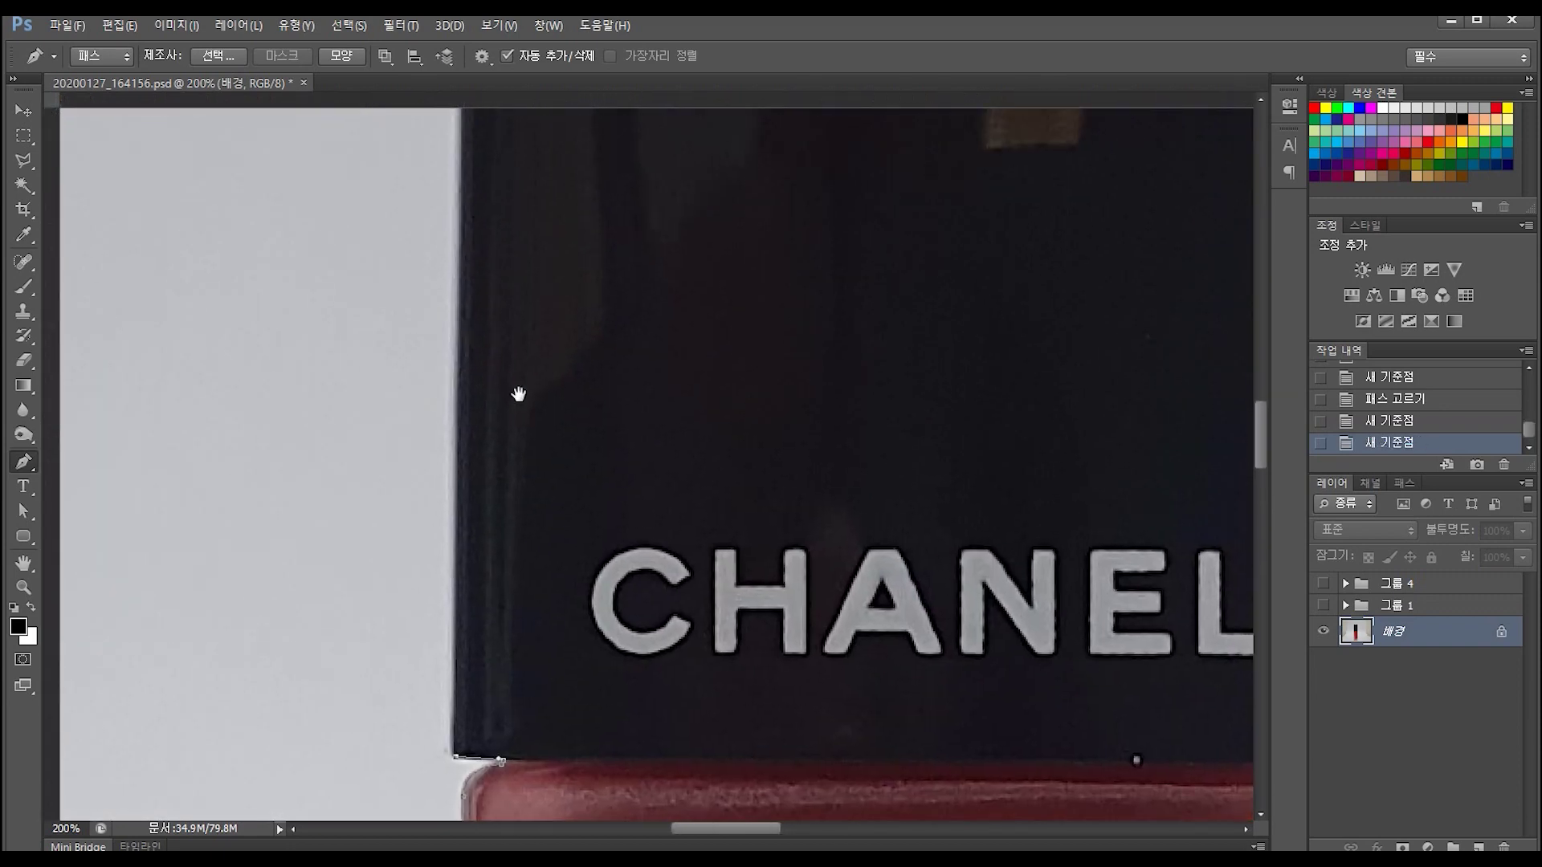
Trace down the left edge, close the path at its start anchor, and show the Paths panel.
{"action": "left_click", "coordinate": [544, 237]}
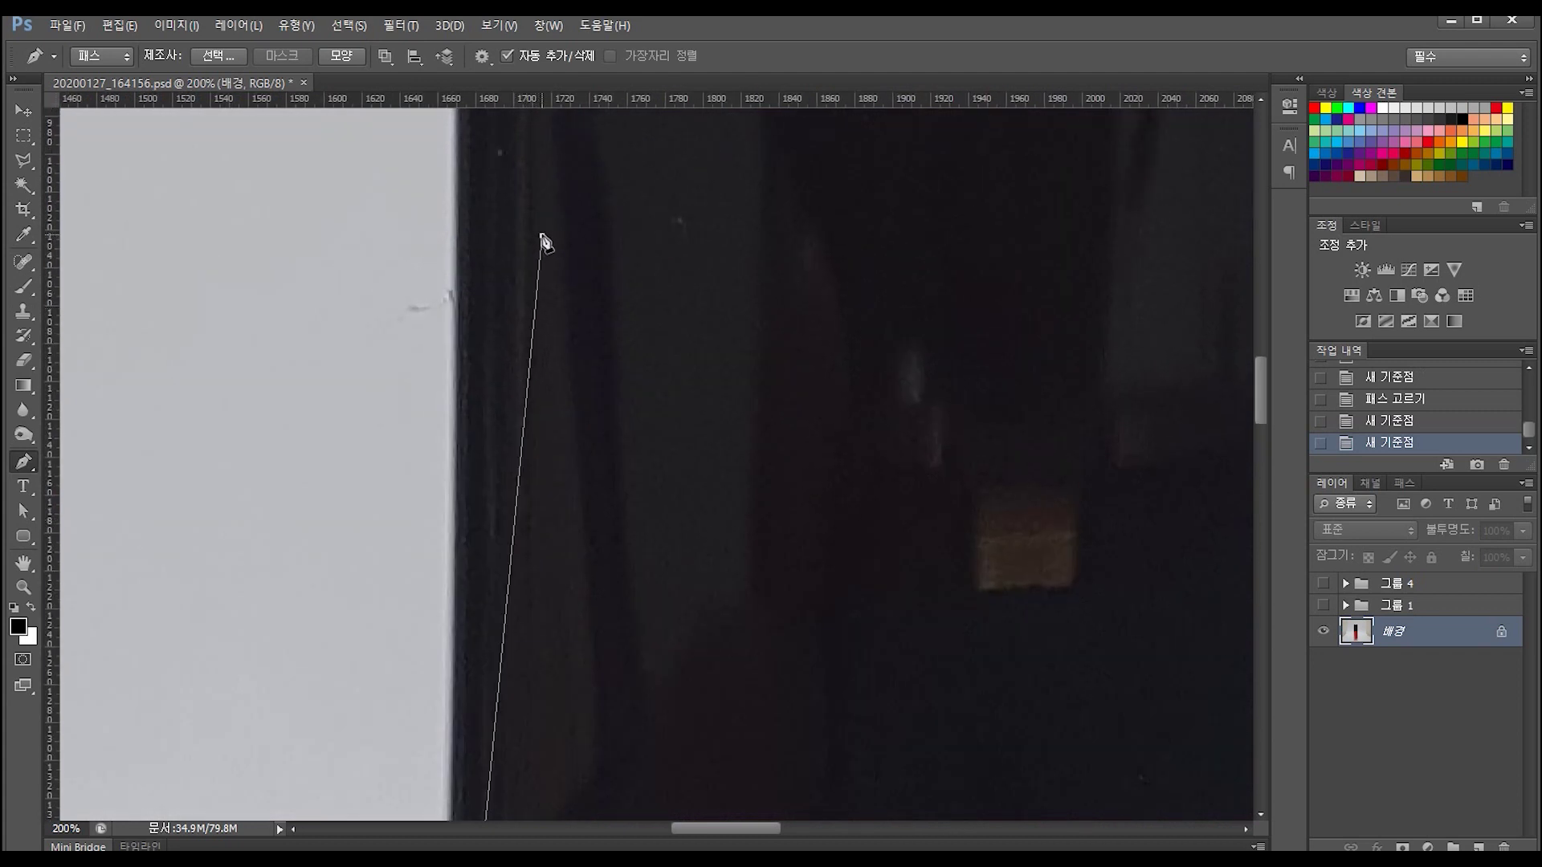
{"action": "left_click_drag", "start_coordinate": [540, 193], "coordinate": [536, 357]}
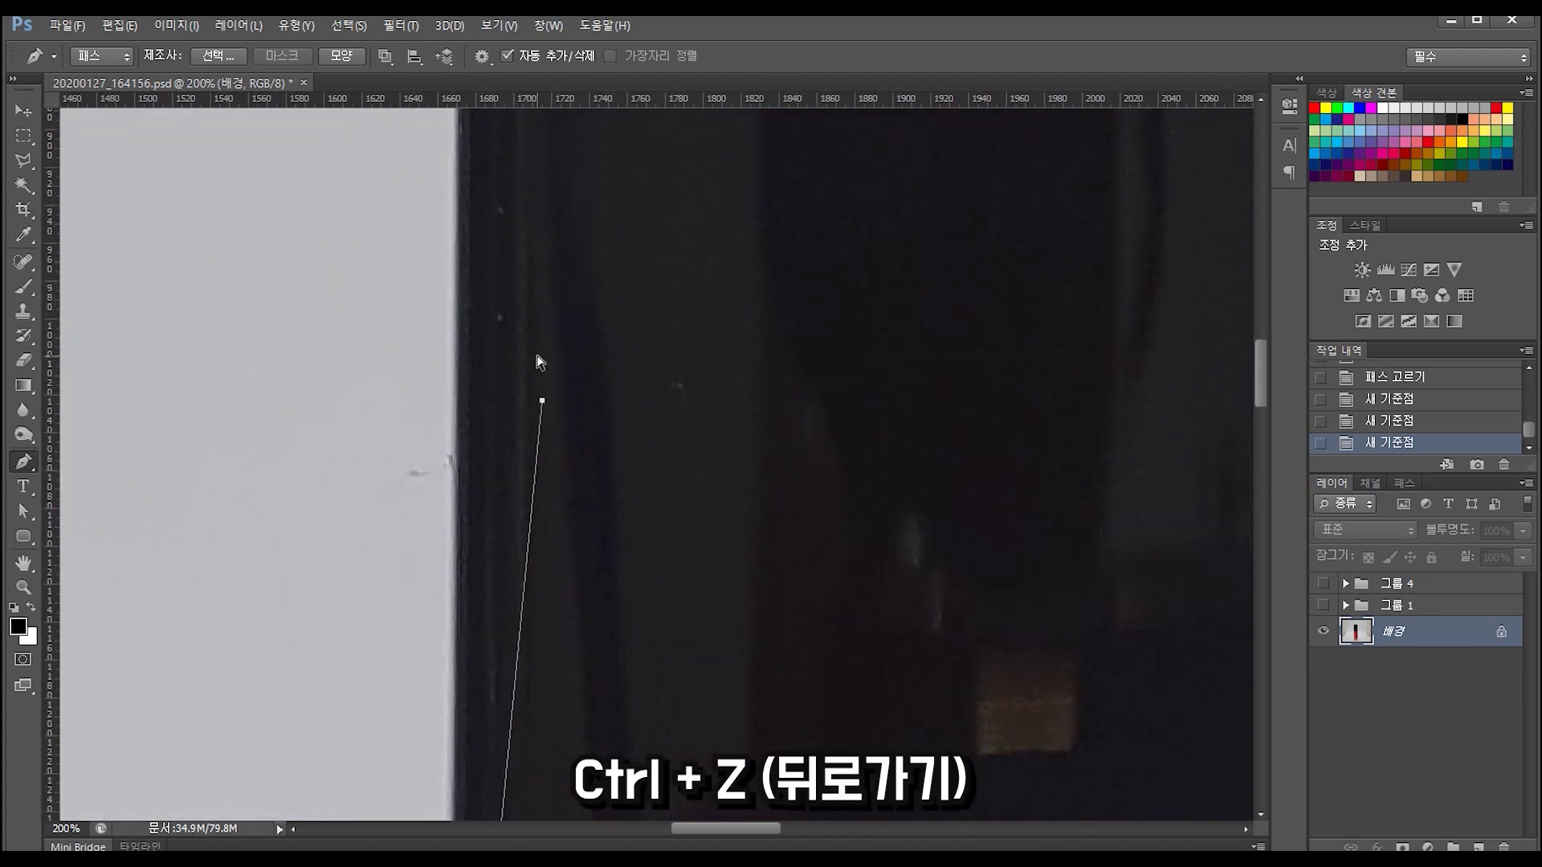
{"action": "key", "text": "ctrl+z"}
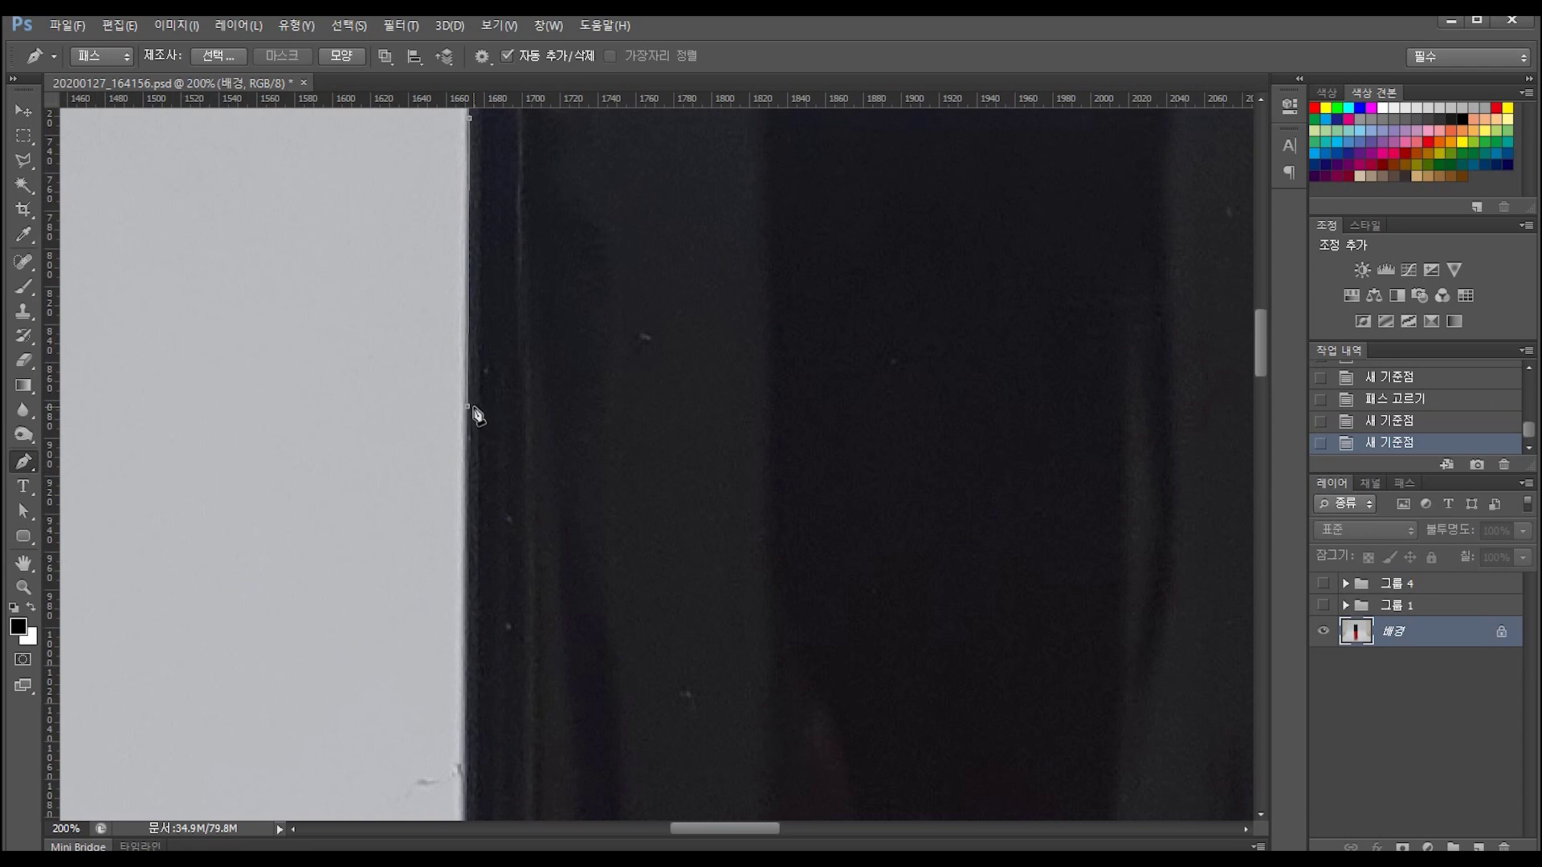
{"action": "left_click", "coordinate": [469, 409]}
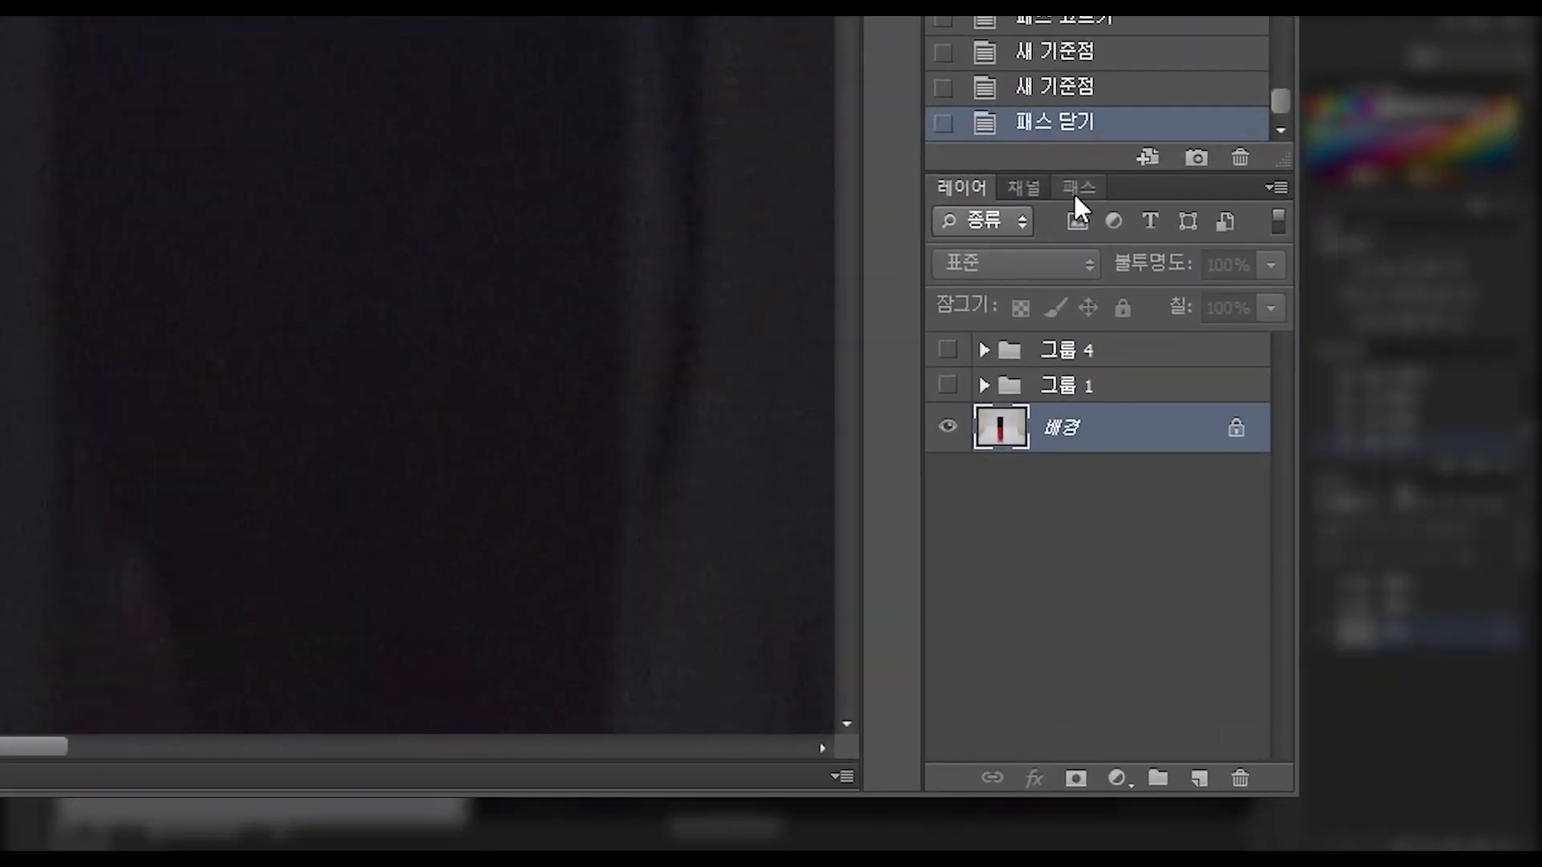
{"action": "left_click", "coordinate": [1404, 483]}
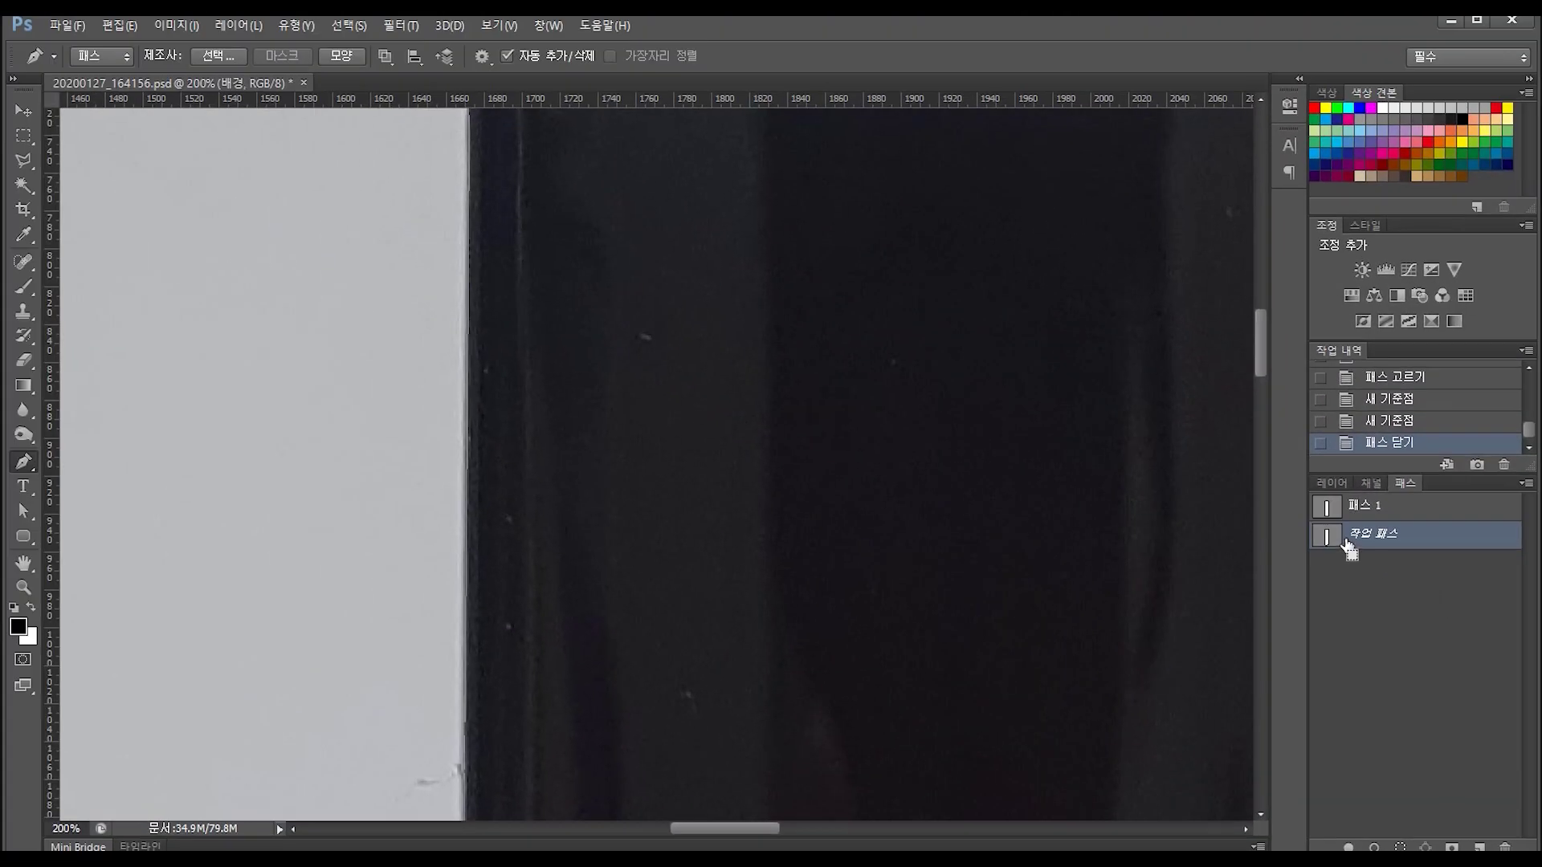
Load the bottle path as a selection, copy it to 레이어 10, and hide the Background layer.
{"action": "left_click", "coordinate": [1327, 536], "text": "ctrl"}
{"action": "key", "text": "ctrl+minus"}
{"action": "key", "text": "ctrl+minus"}
{"action": "key", "text": "ctrl+minus"}
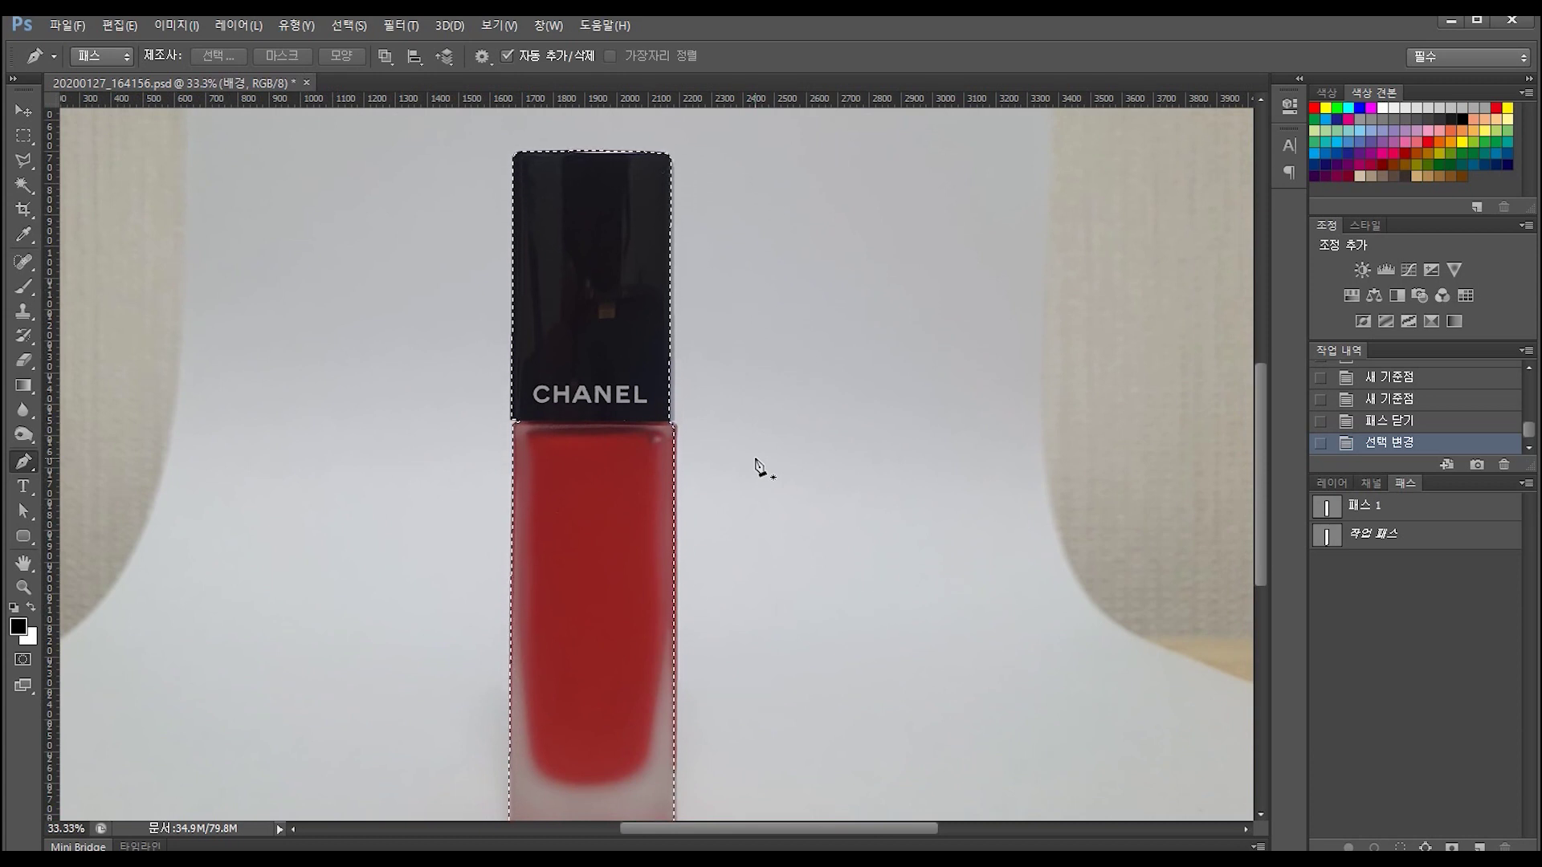
{"action": "left_click", "coordinate": [1338, 485]}
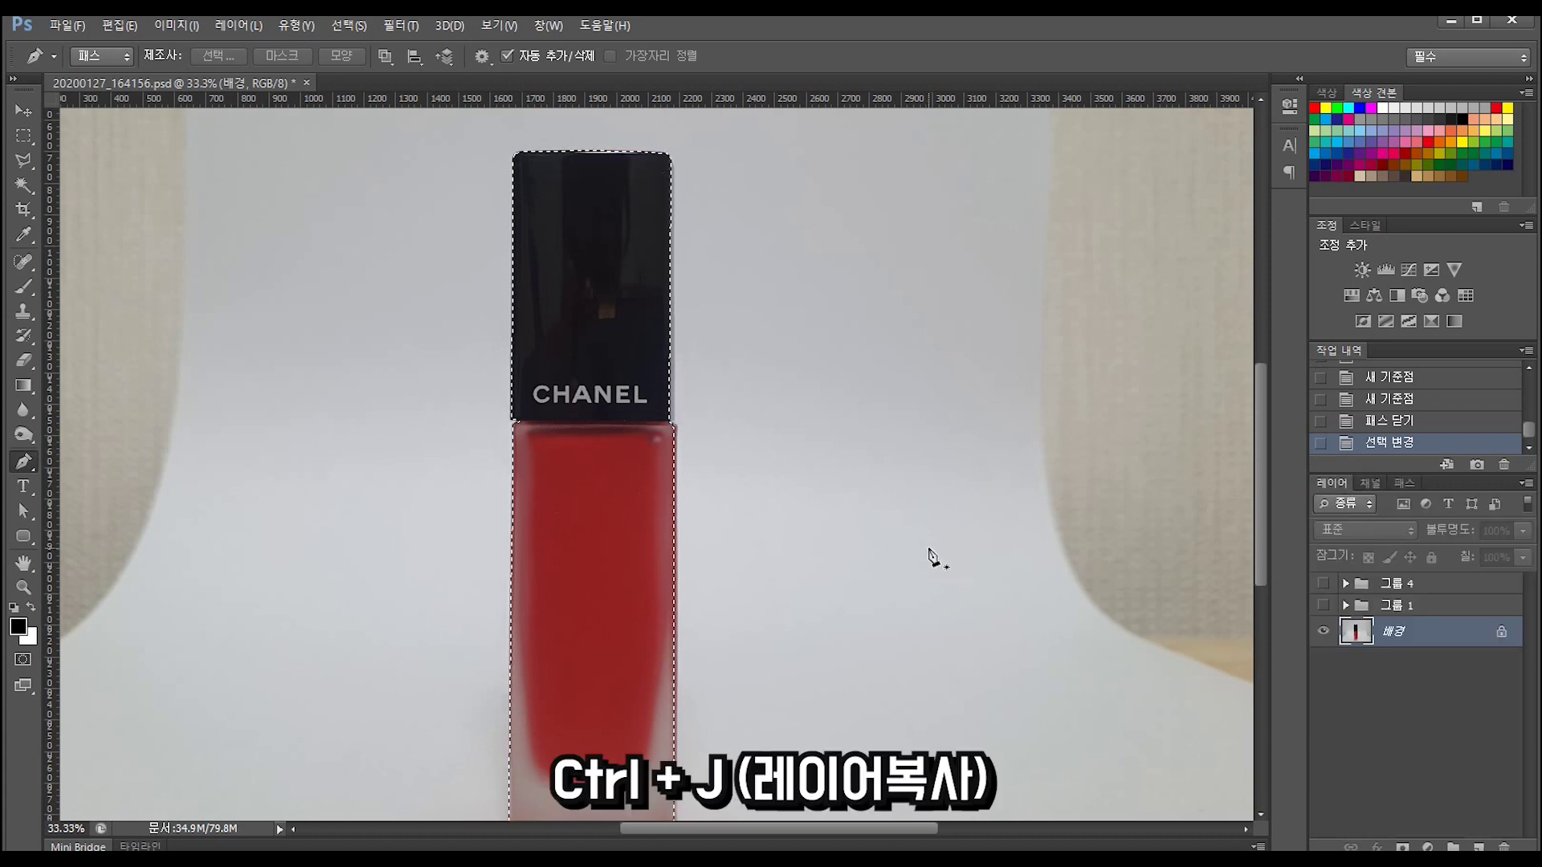
{"action": "key", "text": "ctrl+j"}
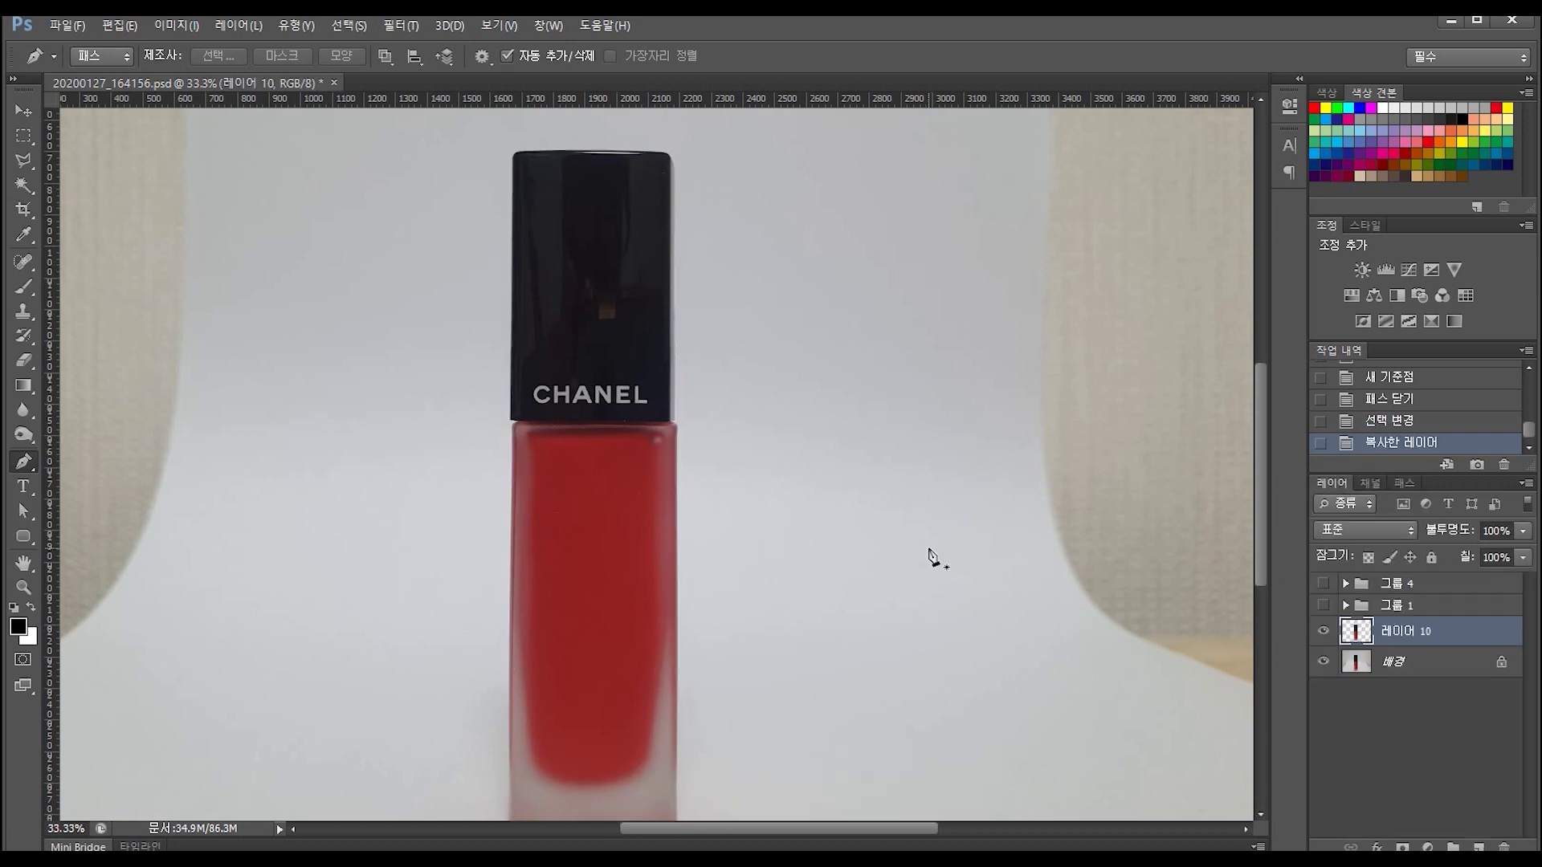
{"action": "left_click_drag", "start_coordinate": [846, 546], "coordinate": [802, 527]}
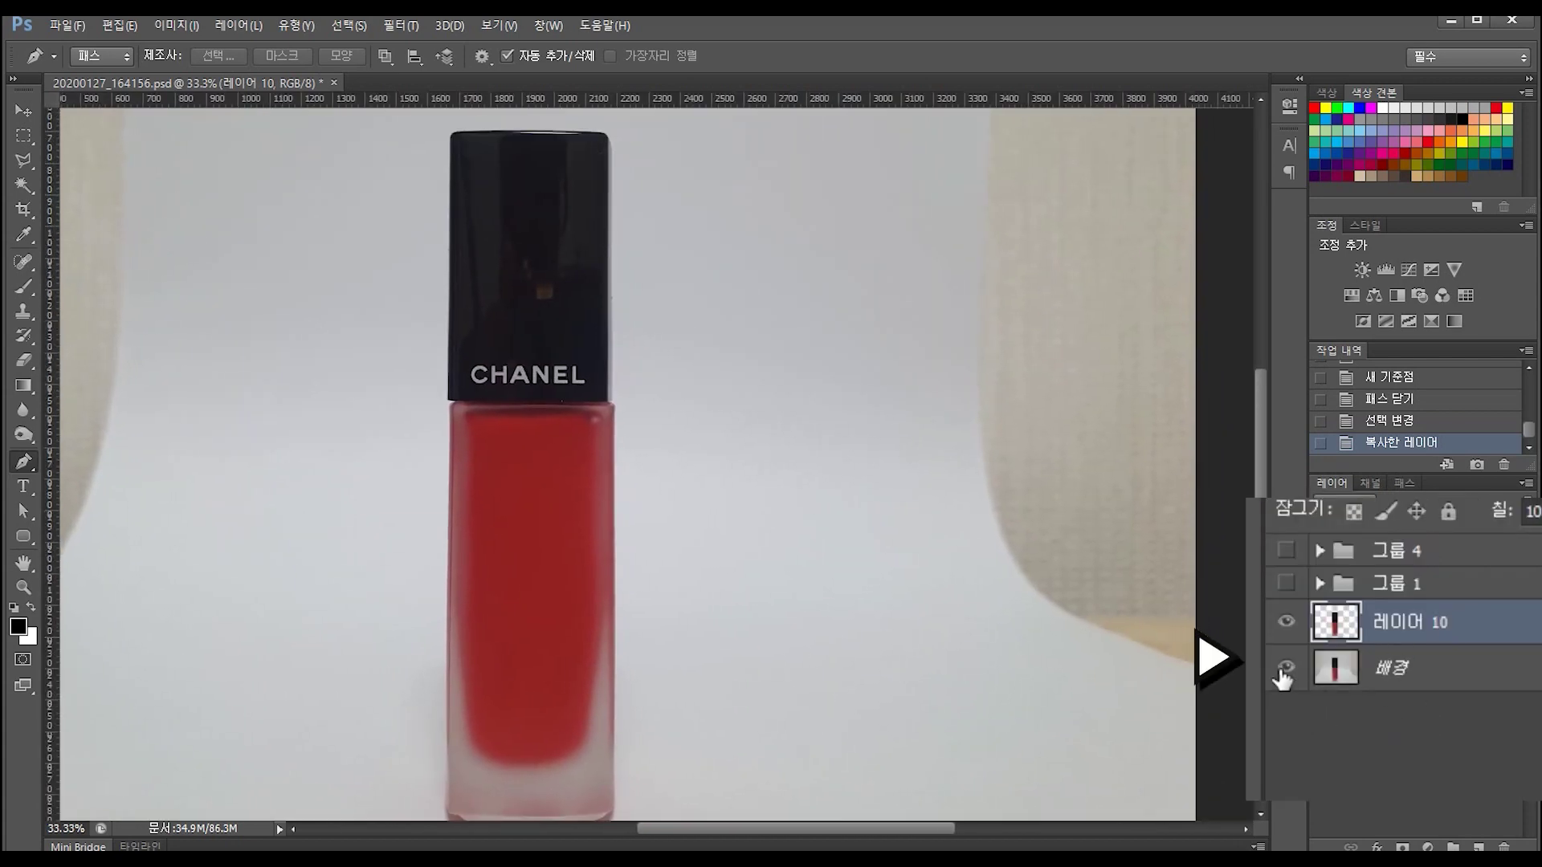
{"action": "left_click", "coordinate": [1286, 667]}
{"action": "key", "text": "v"}
{"action": "key", "text": "ctrl+minus"}
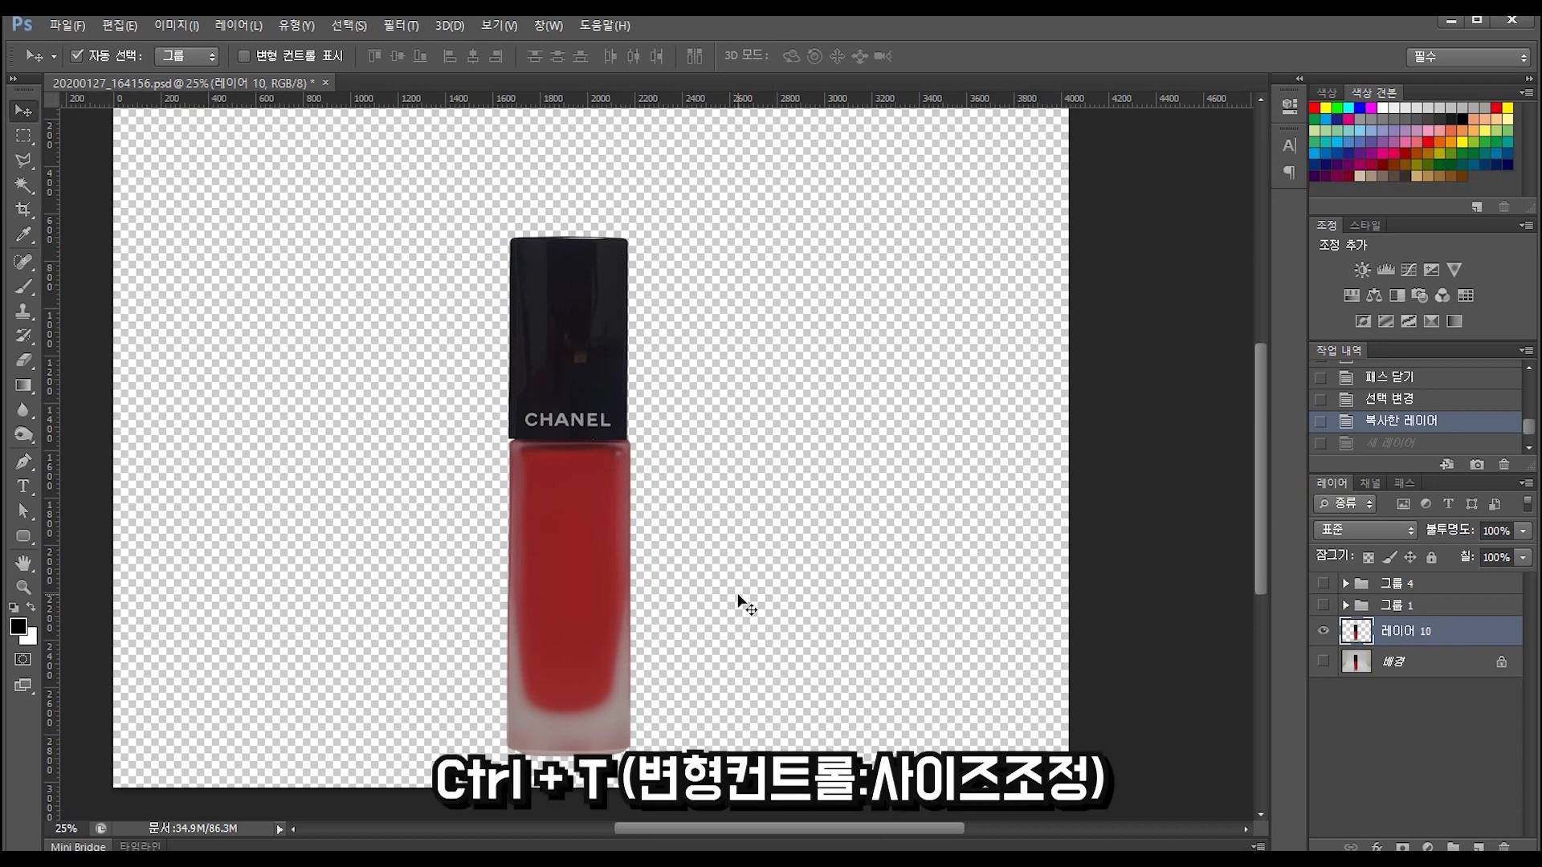
Place a vertical guide at 1920.5 px through the bottle's centre, cancelling the free transform.
{"action": "key", "text": "ctrl+t"}
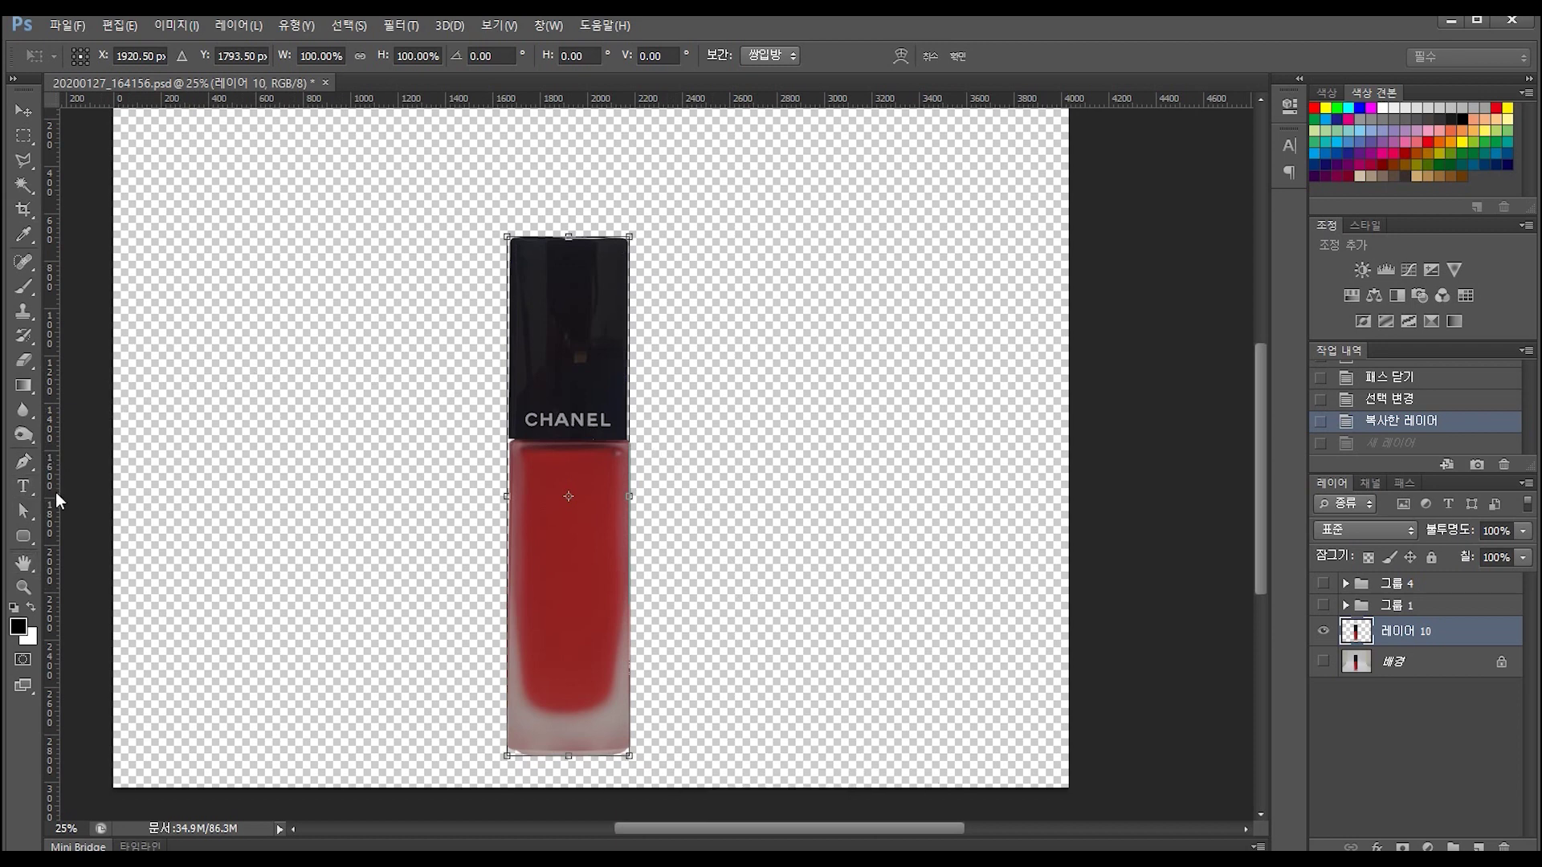
{"action": "left_click_drag", "start_coordinate": [56, 493], "coordinate": [575, 517]}
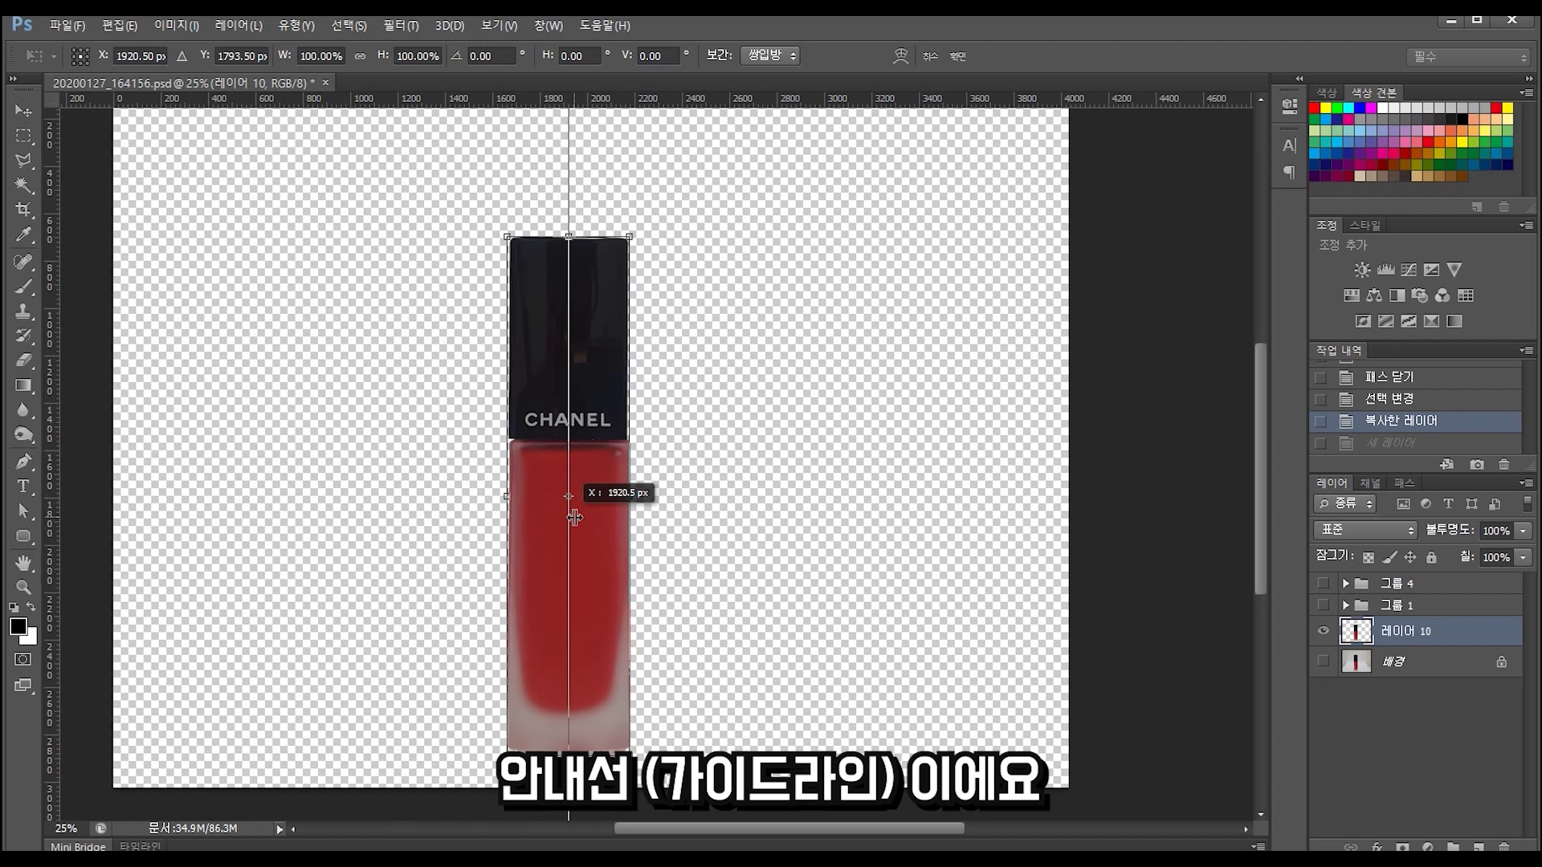
{"action": "left_click_drag", "start_coordinate": [575, 517], "coordinate": [575, 517]}
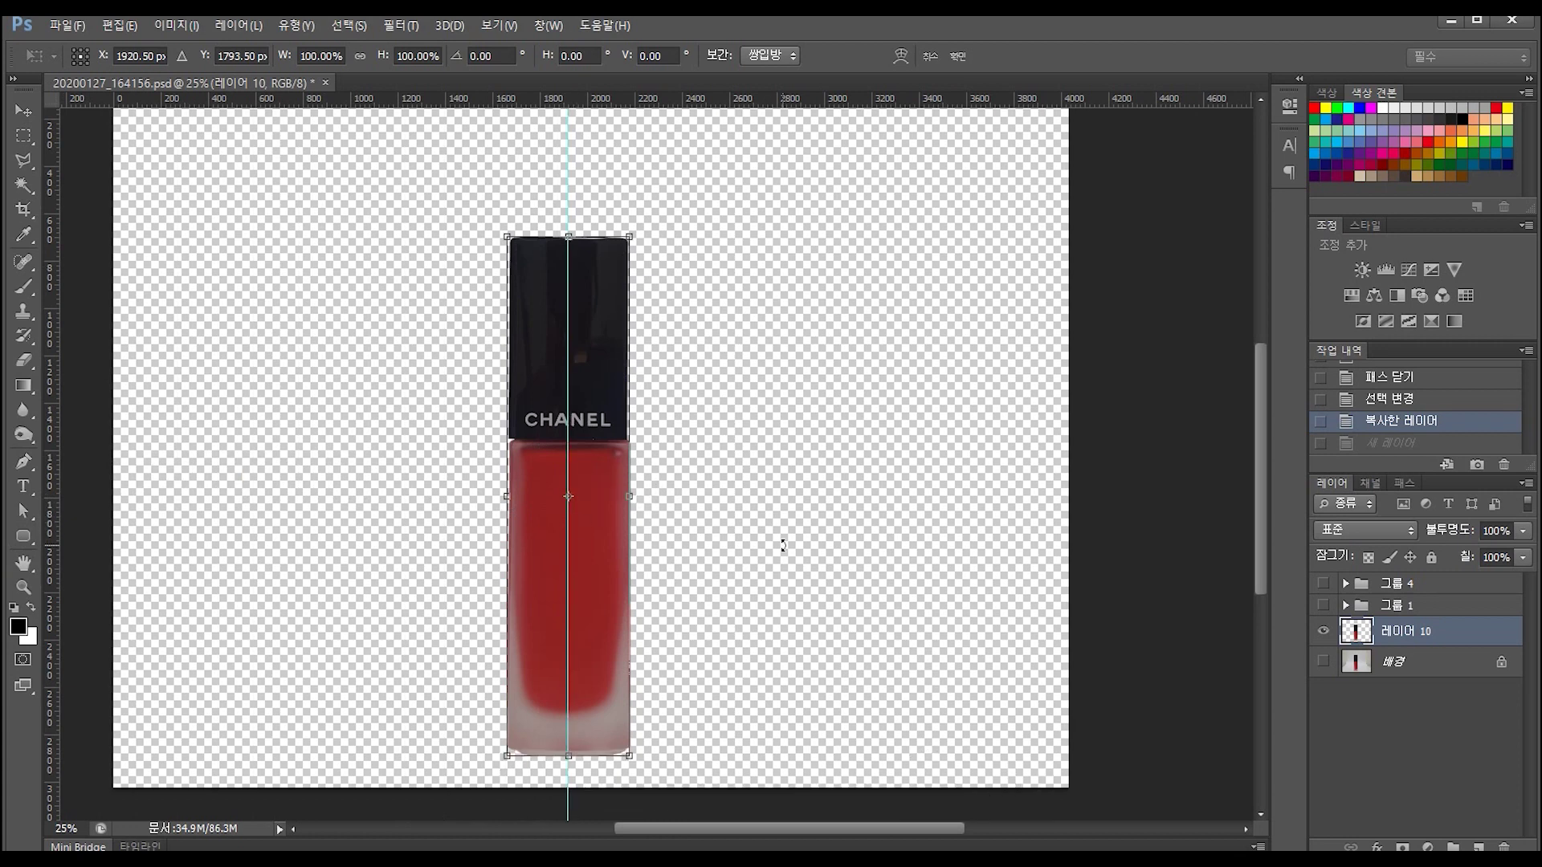
{"action": "key", "text": "Escape"}
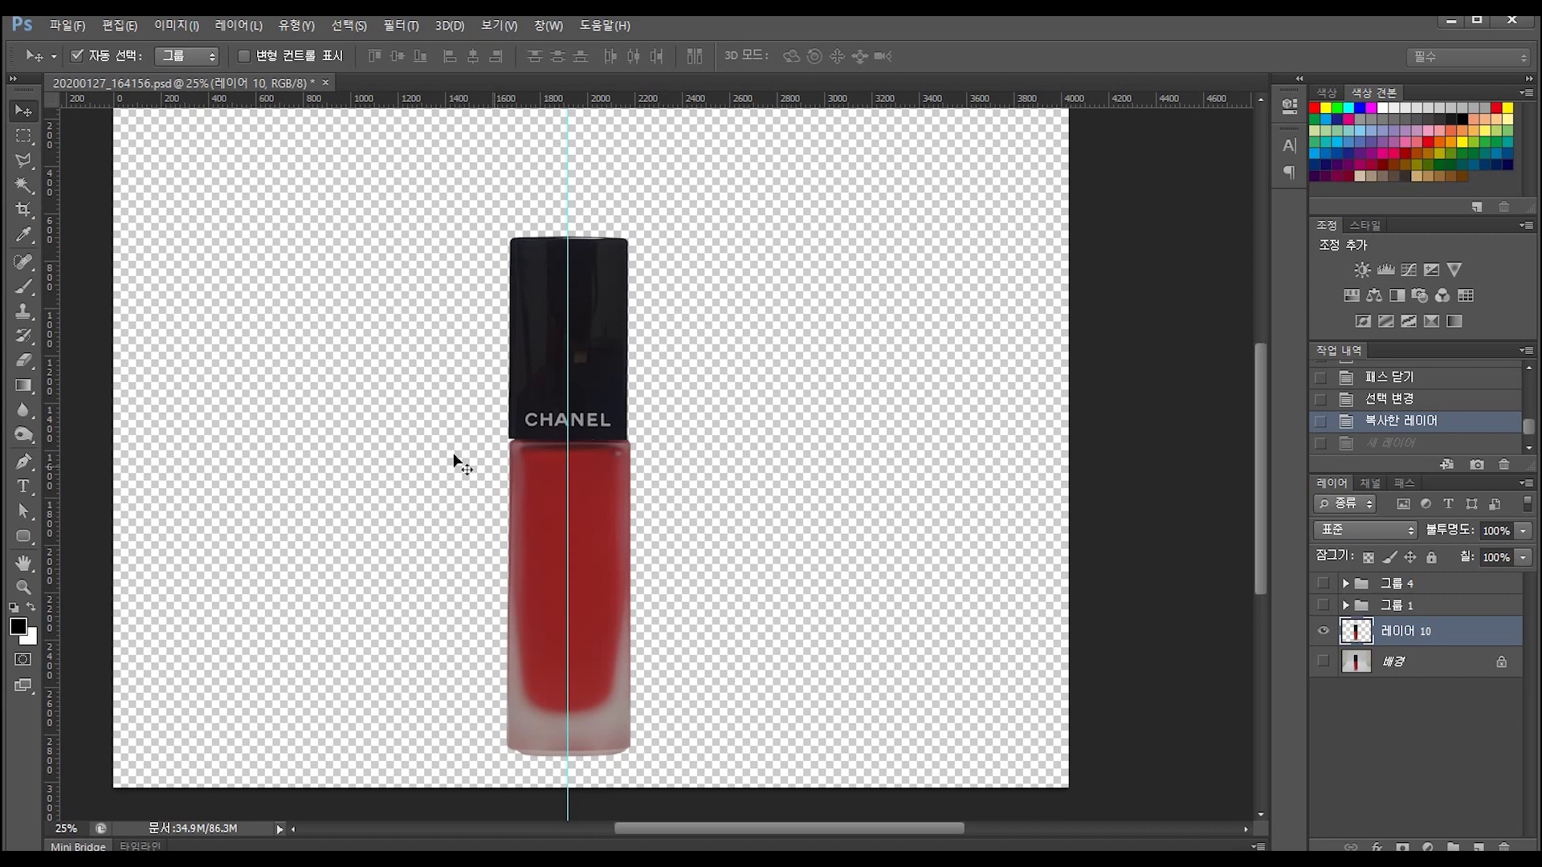
{"action": "left_click", "coordinate": [23, 134]}
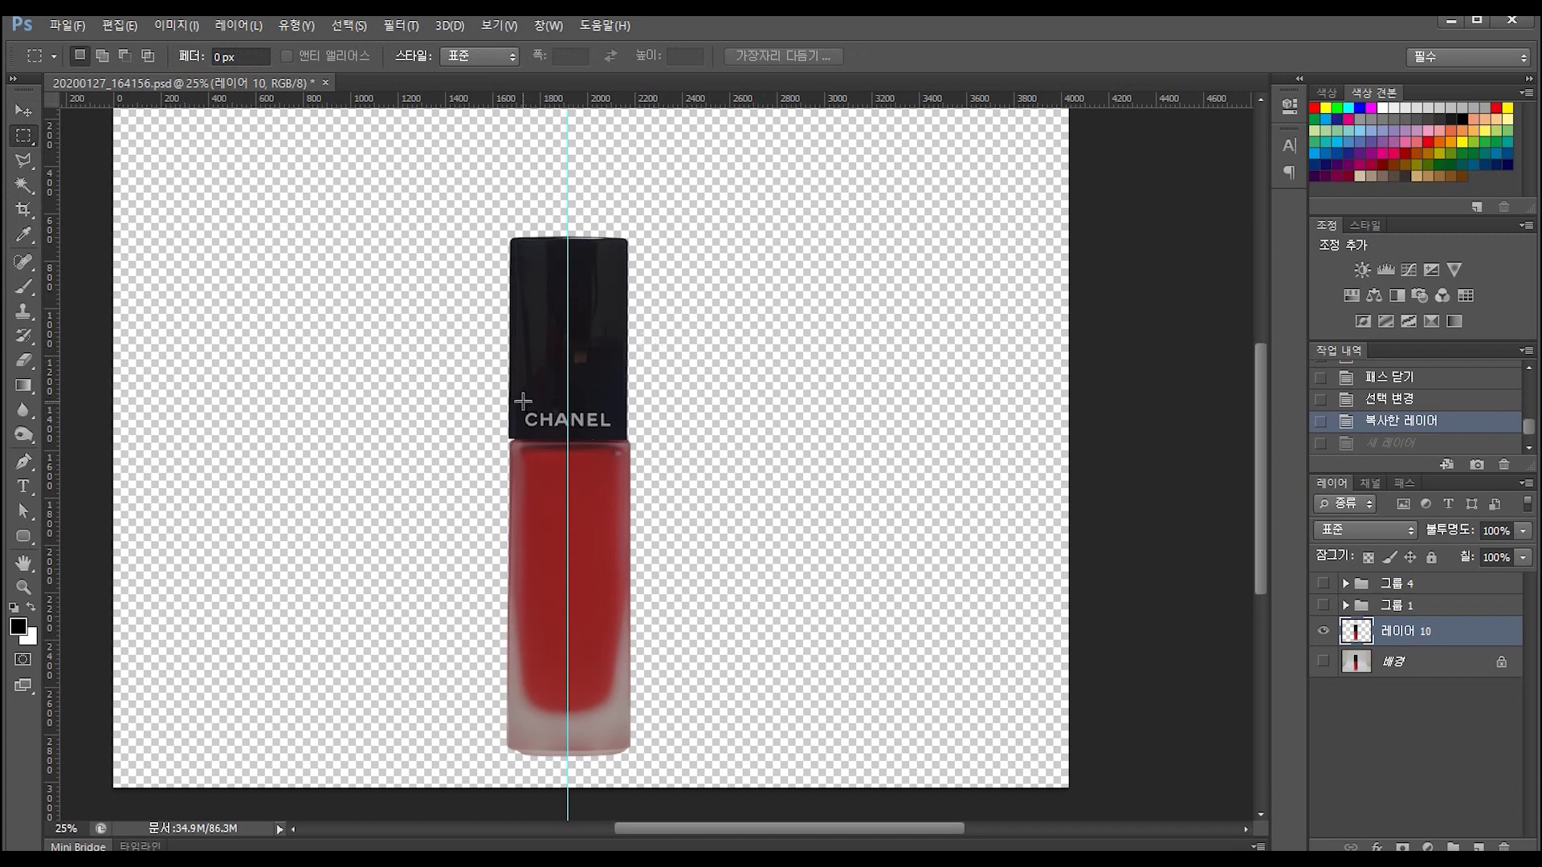
Copy the CHANEL label to its own layer, then delete the bottle's right half from 레이어 10.
{"action": "left_click_drag", "start_coordinate": [523, 400], "coordinate": [615, 432]}
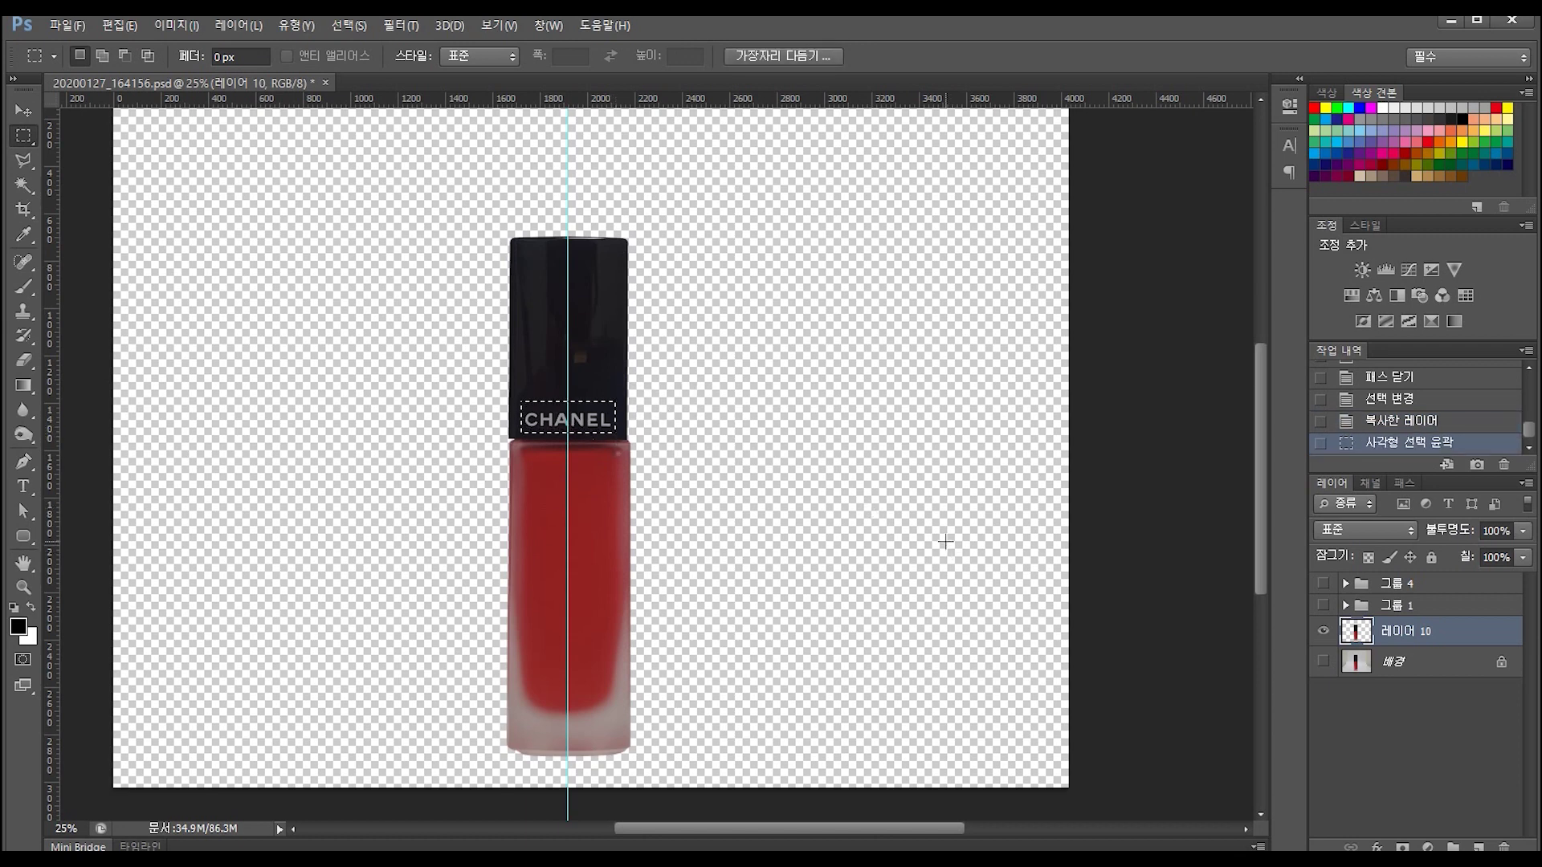
{"action": "key", "text": "ctrl+j"}
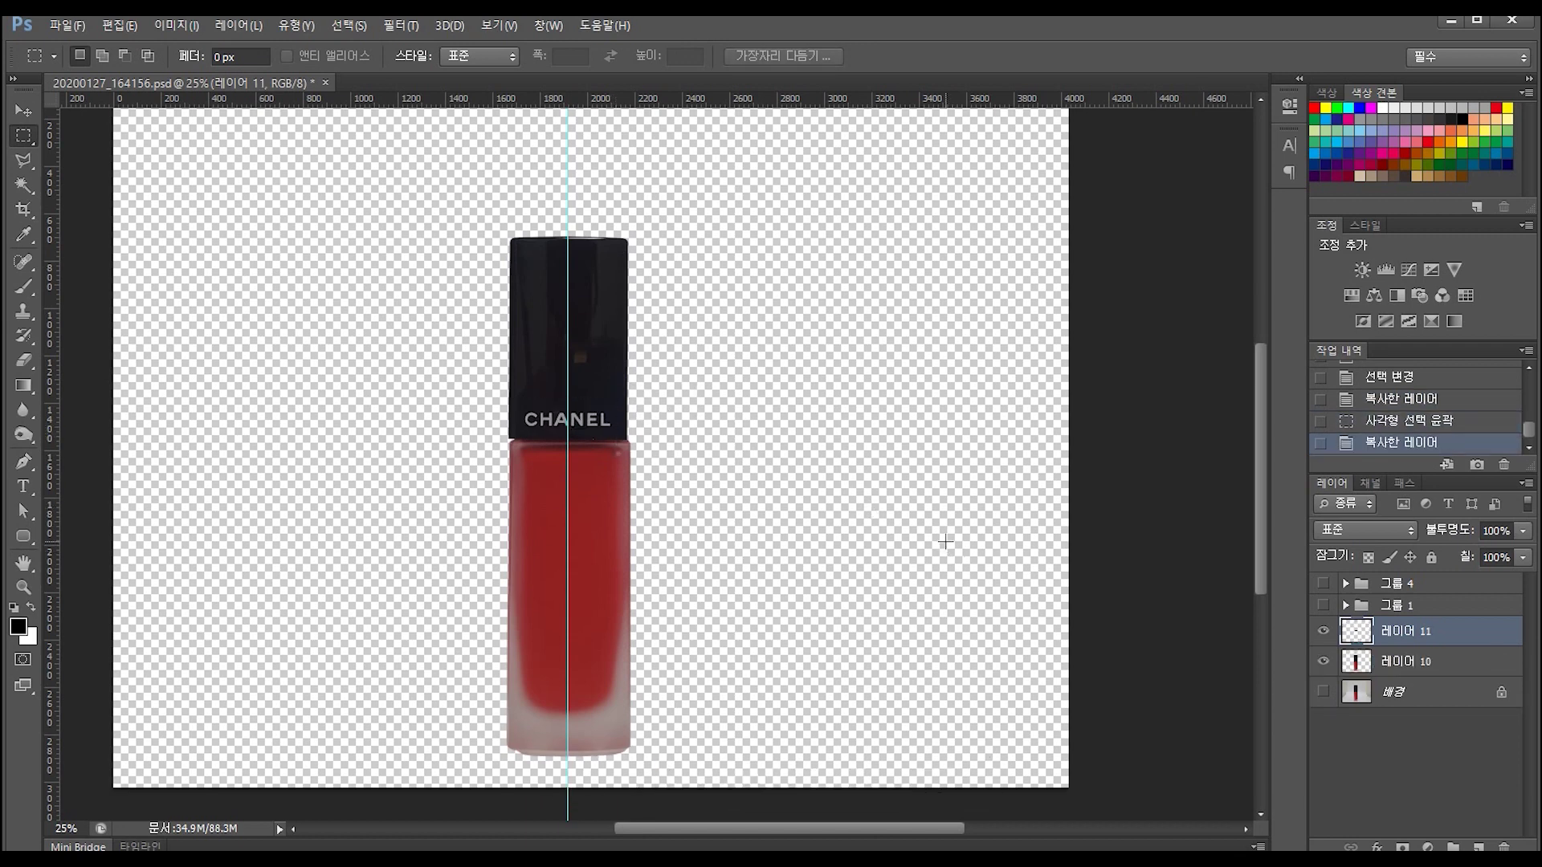
{"action": "left_click", "coordinate": [1424, 662]}
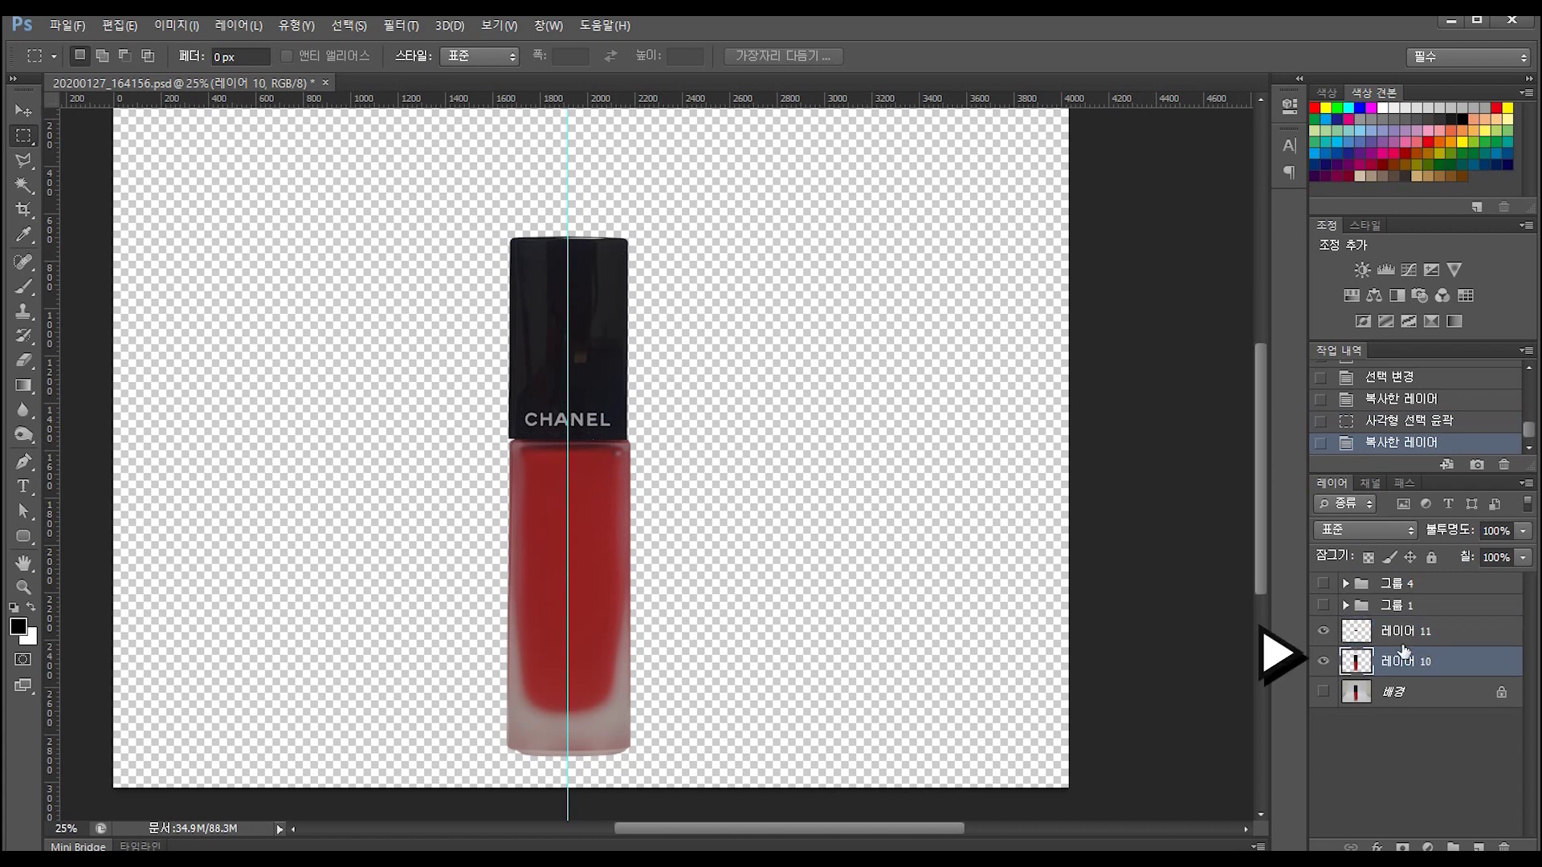
{"action": "left_click", "coordinate": [685, 652]}
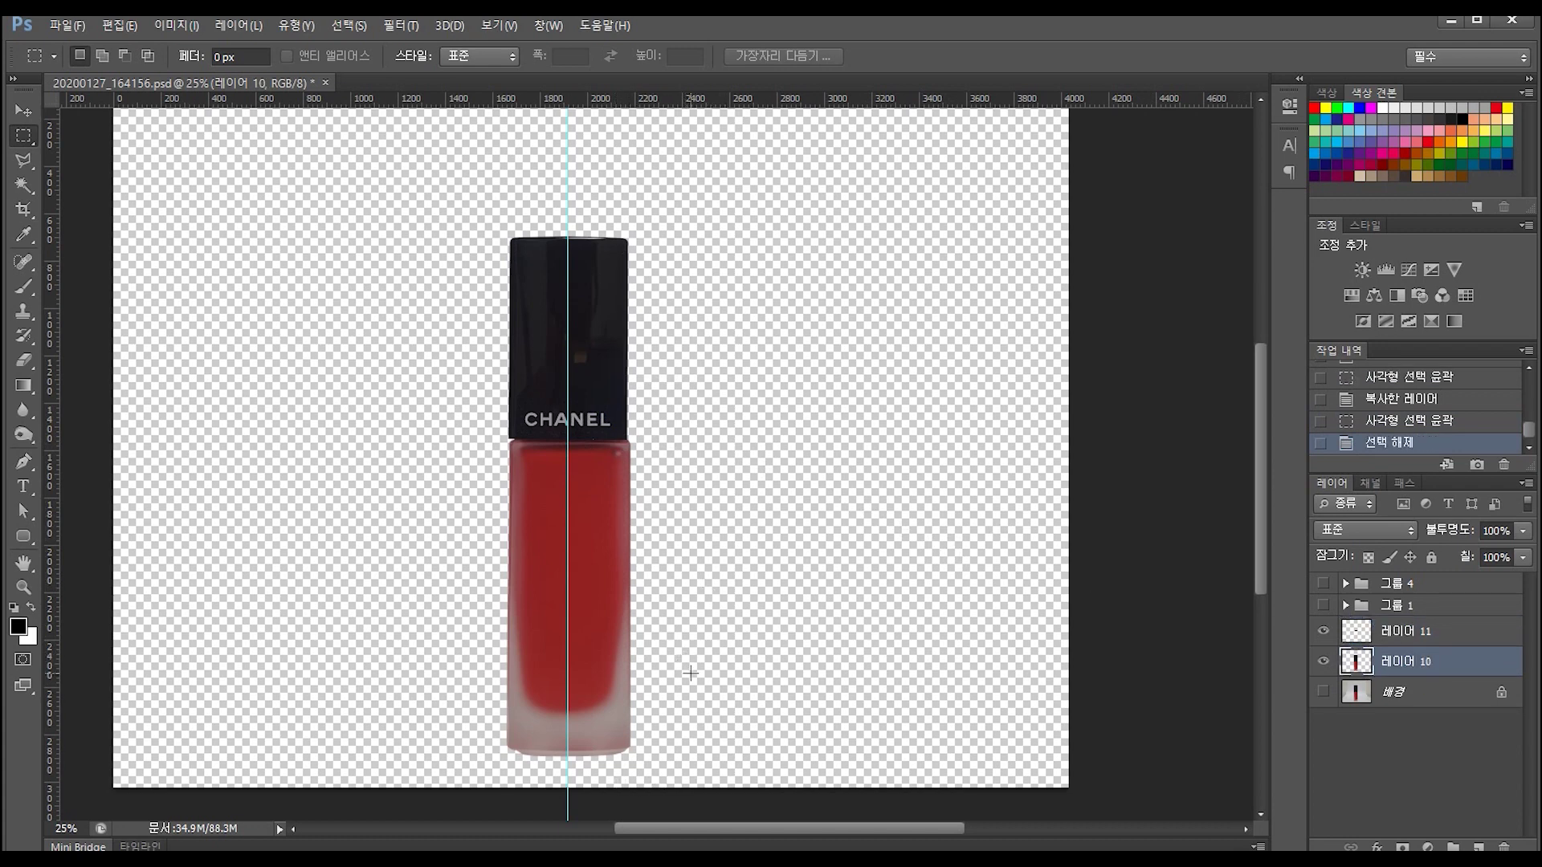
{"action": "left_click_drag", "start_coordinate": [675, 777], "coordinate": [569, 208]}
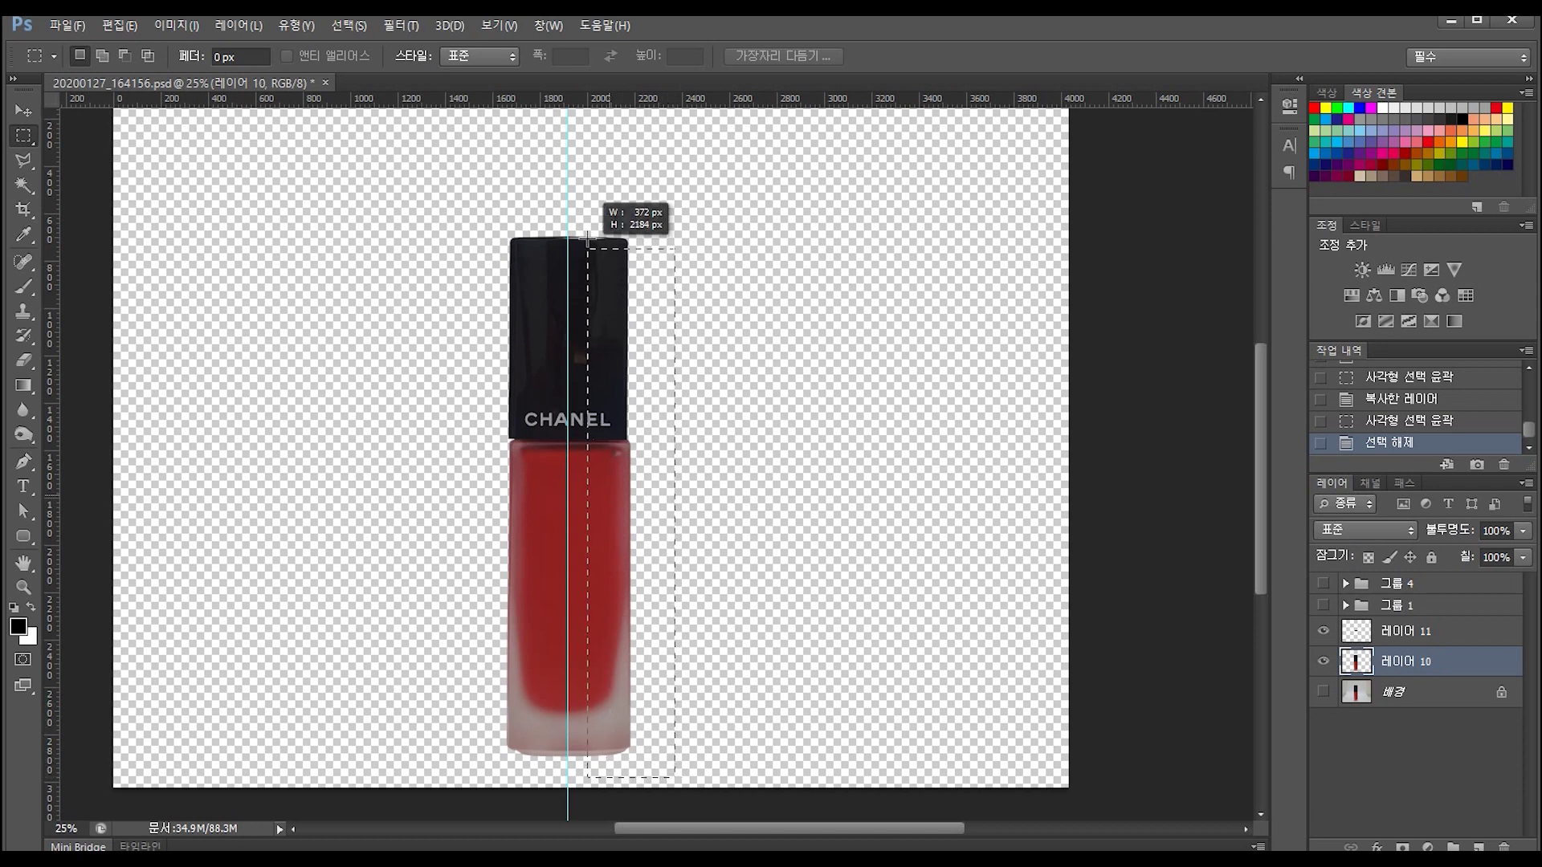
{"action": "key", "text": "Delete"}
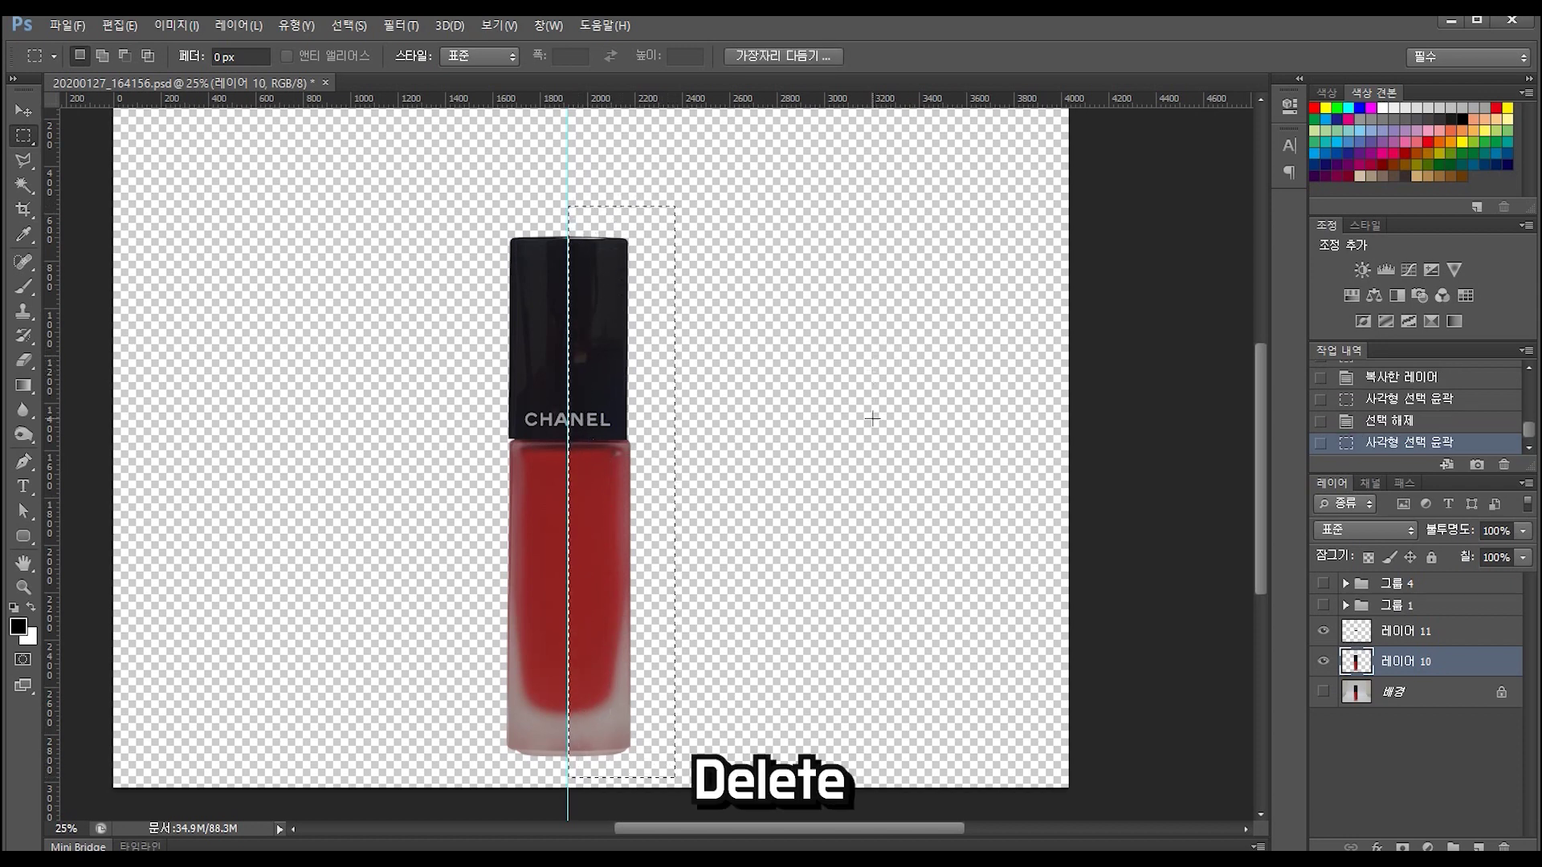
{"action": "key", "text": "ctrl+d"}
Add a vertical guide at 1696 px along the bottle's left edge.
{"action": "key", "text": "v"}
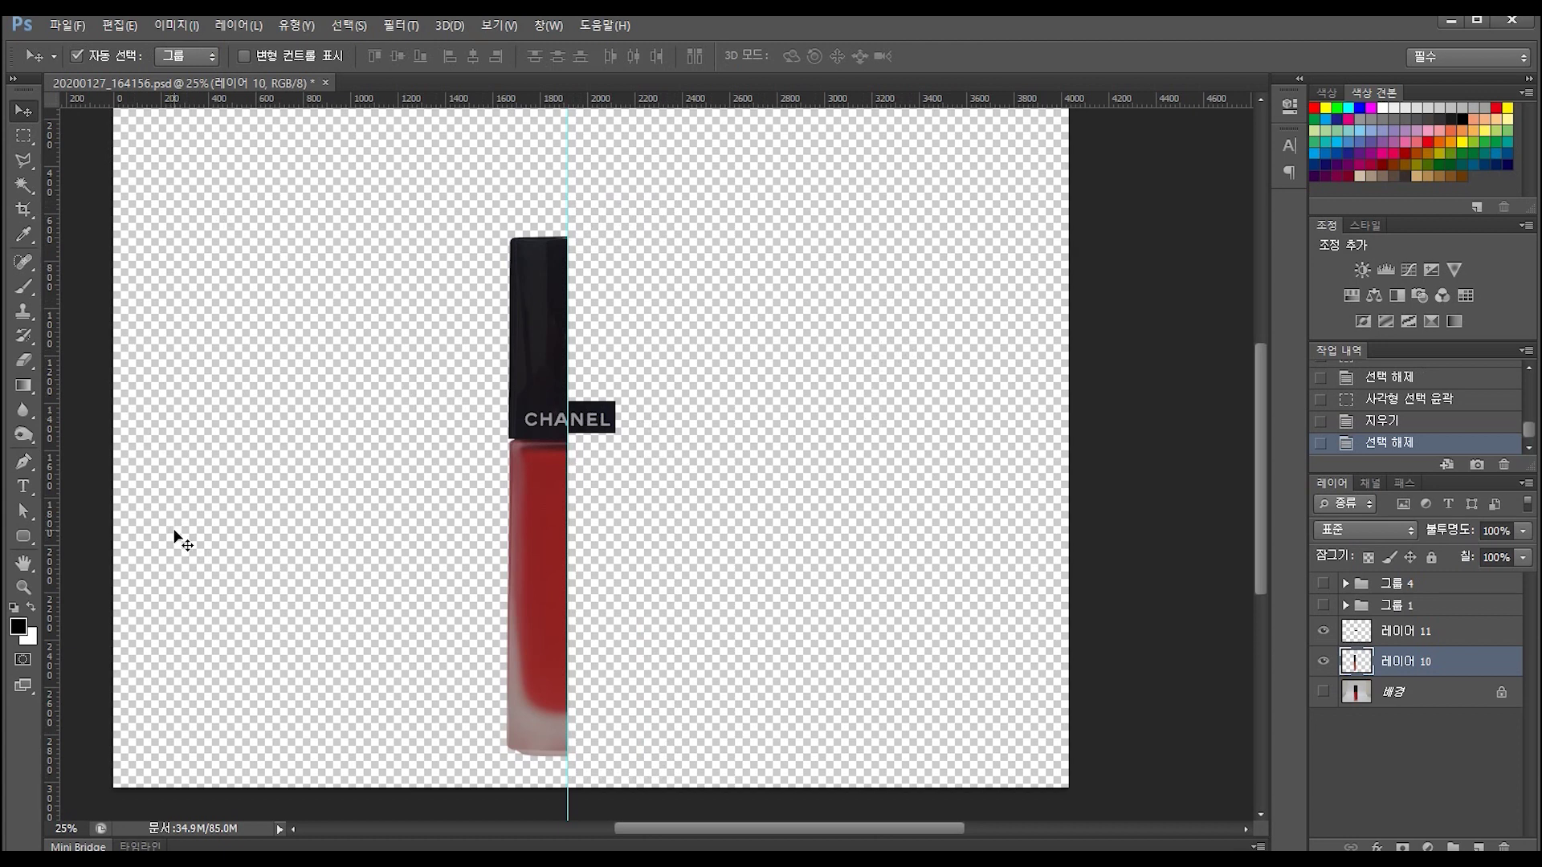
{"action": "left_click_drag", "start_coordinate": [54, 528], "coordinate": [520, 526]}
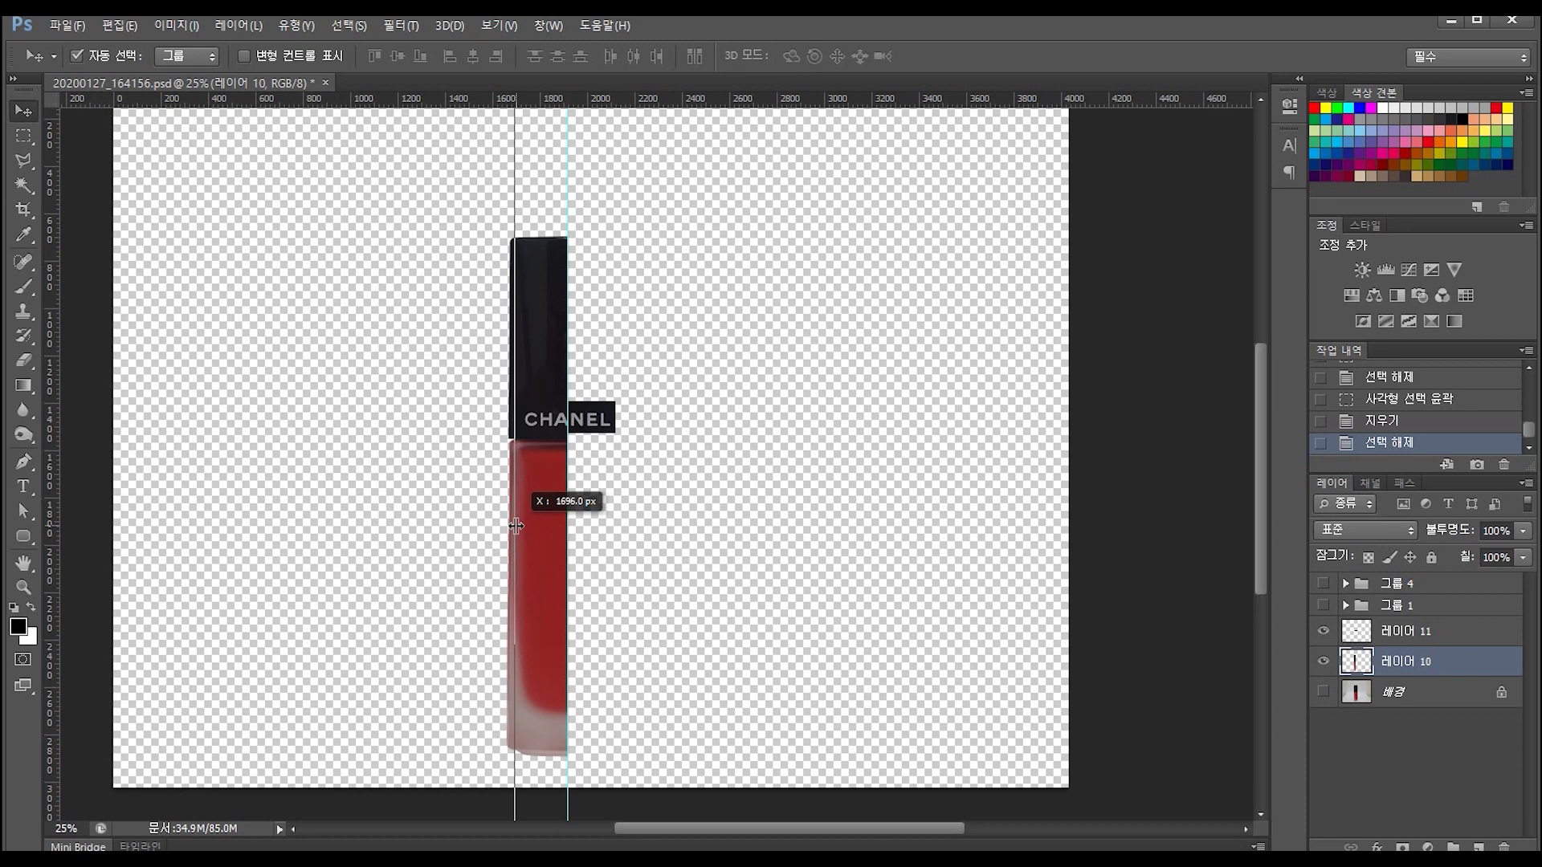
{"action": "left_click_drag", "start_coordinate": [521, 526], "coordinate": [512, 526]}
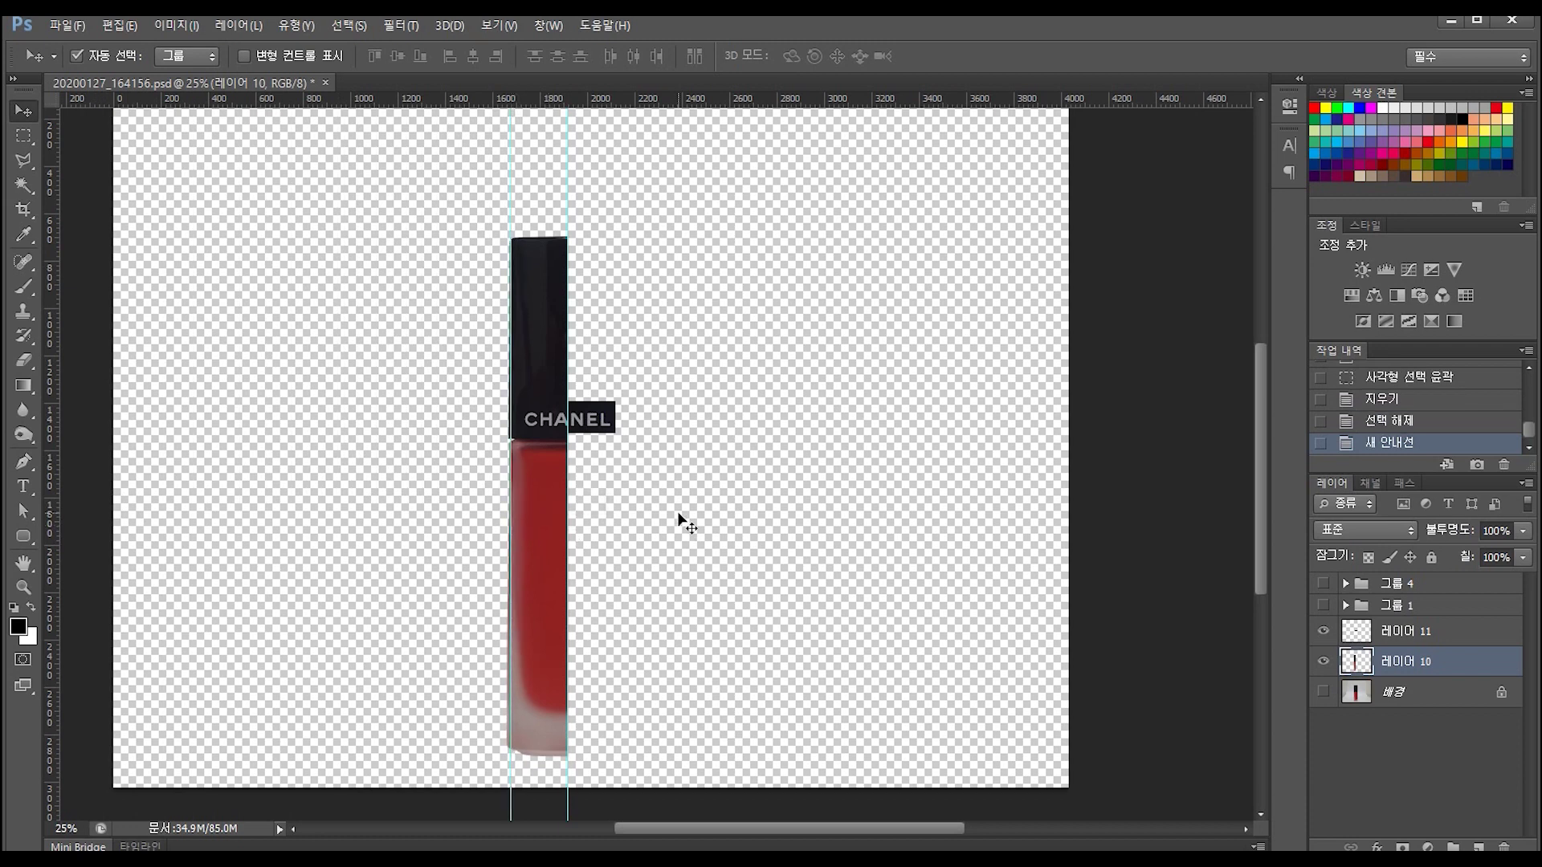
Free-transform 레이어 10, skewing its bottom-left corner onto the guide.
{"action": "key", "text": "ctrl+plus"}
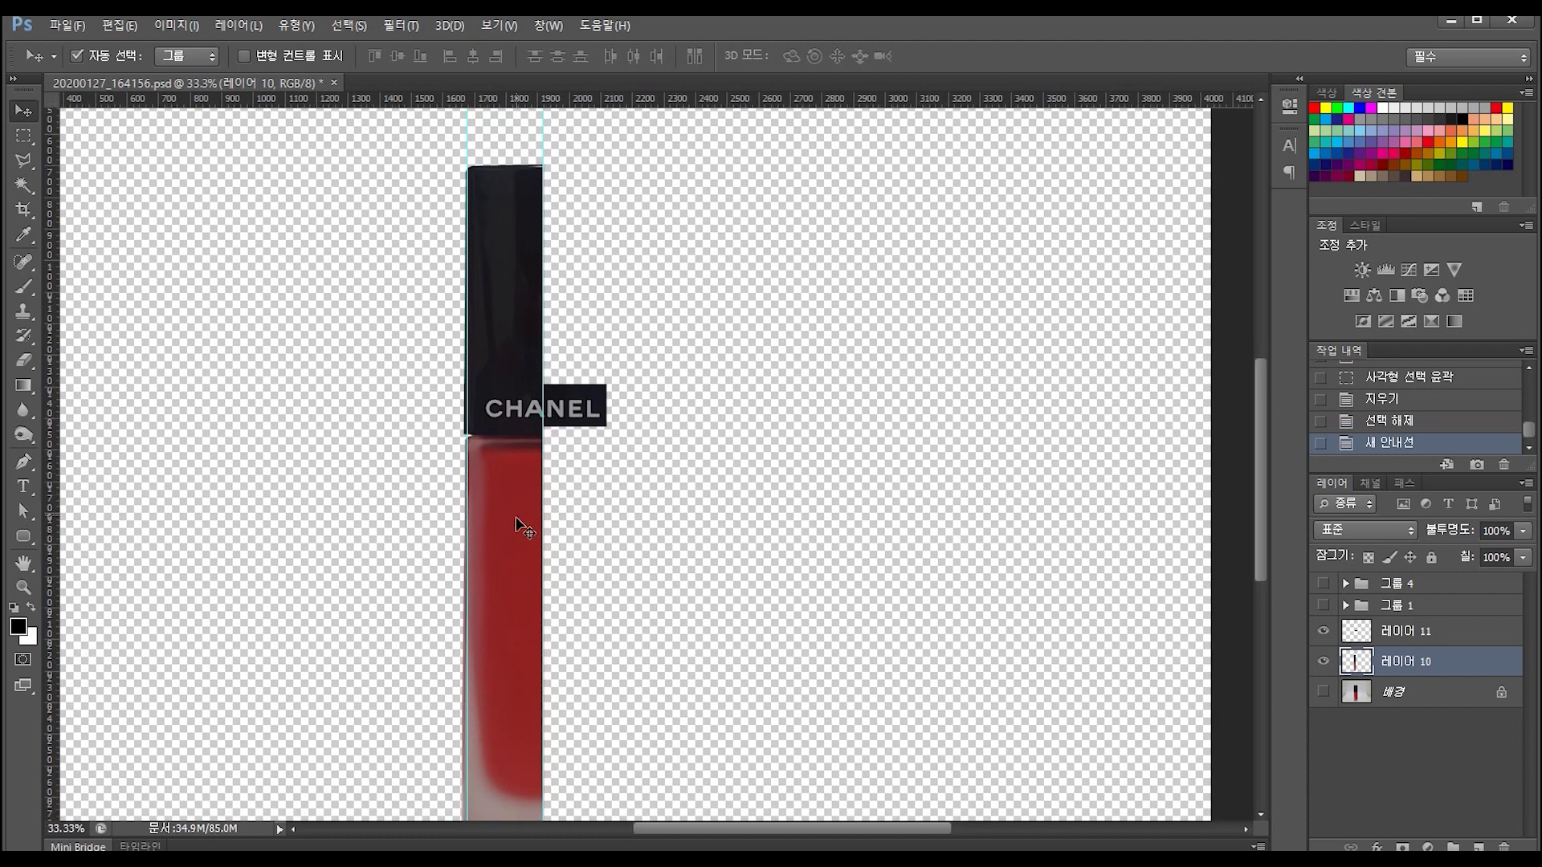
{"action": "left_click_drag", "start_coordinate": [485, 653], "coordinate": [482, 521]}
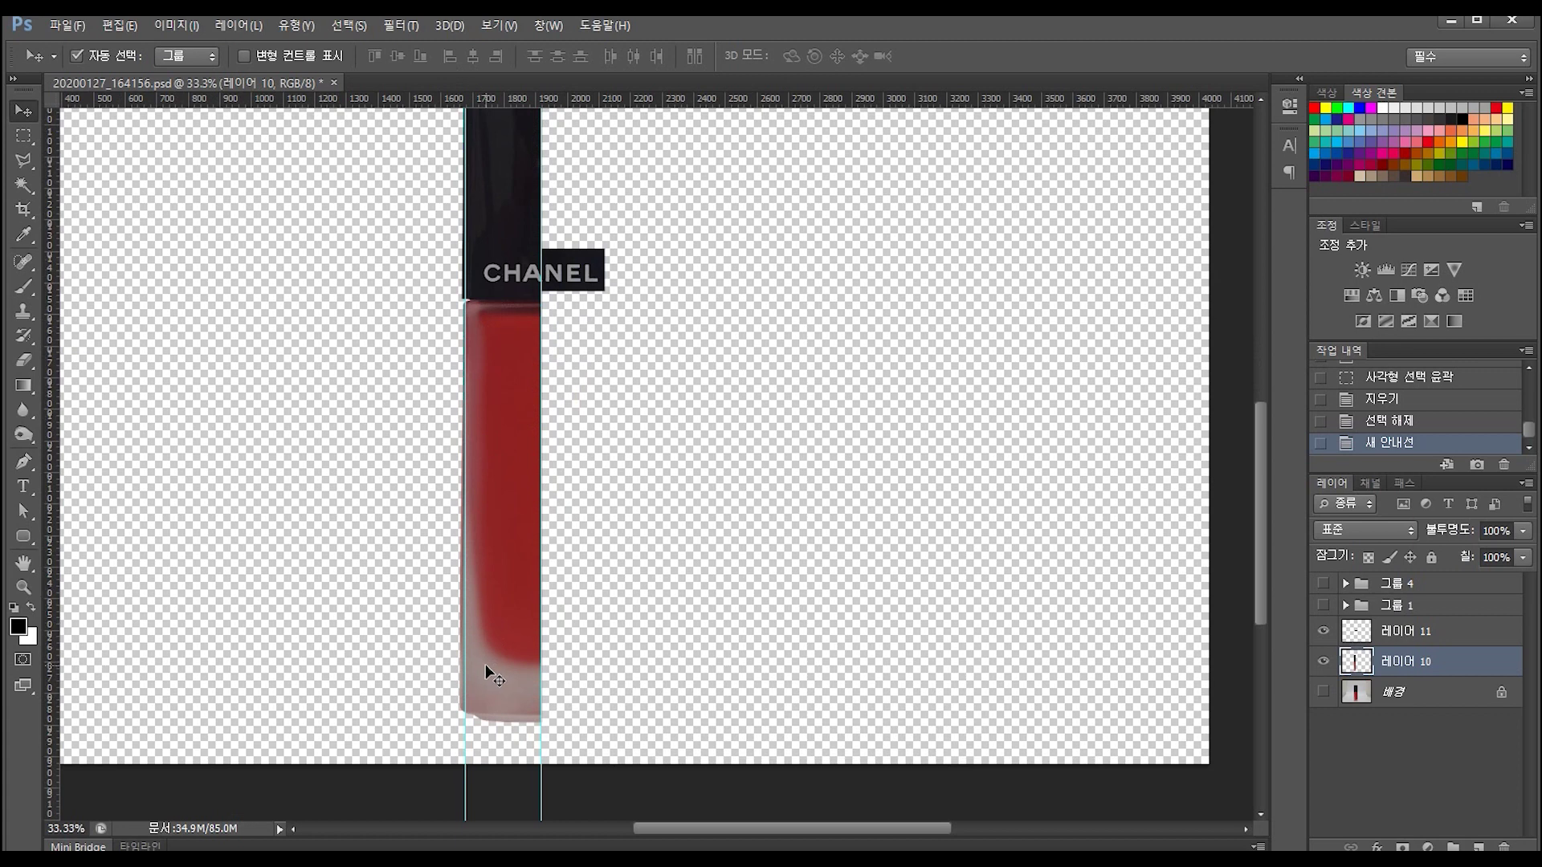
{"action": "key", "text": "ctrl+plus"}
{"action": "left_click_drag", "start_coordinate": [447, 696], "coordinate": [478, 558]}
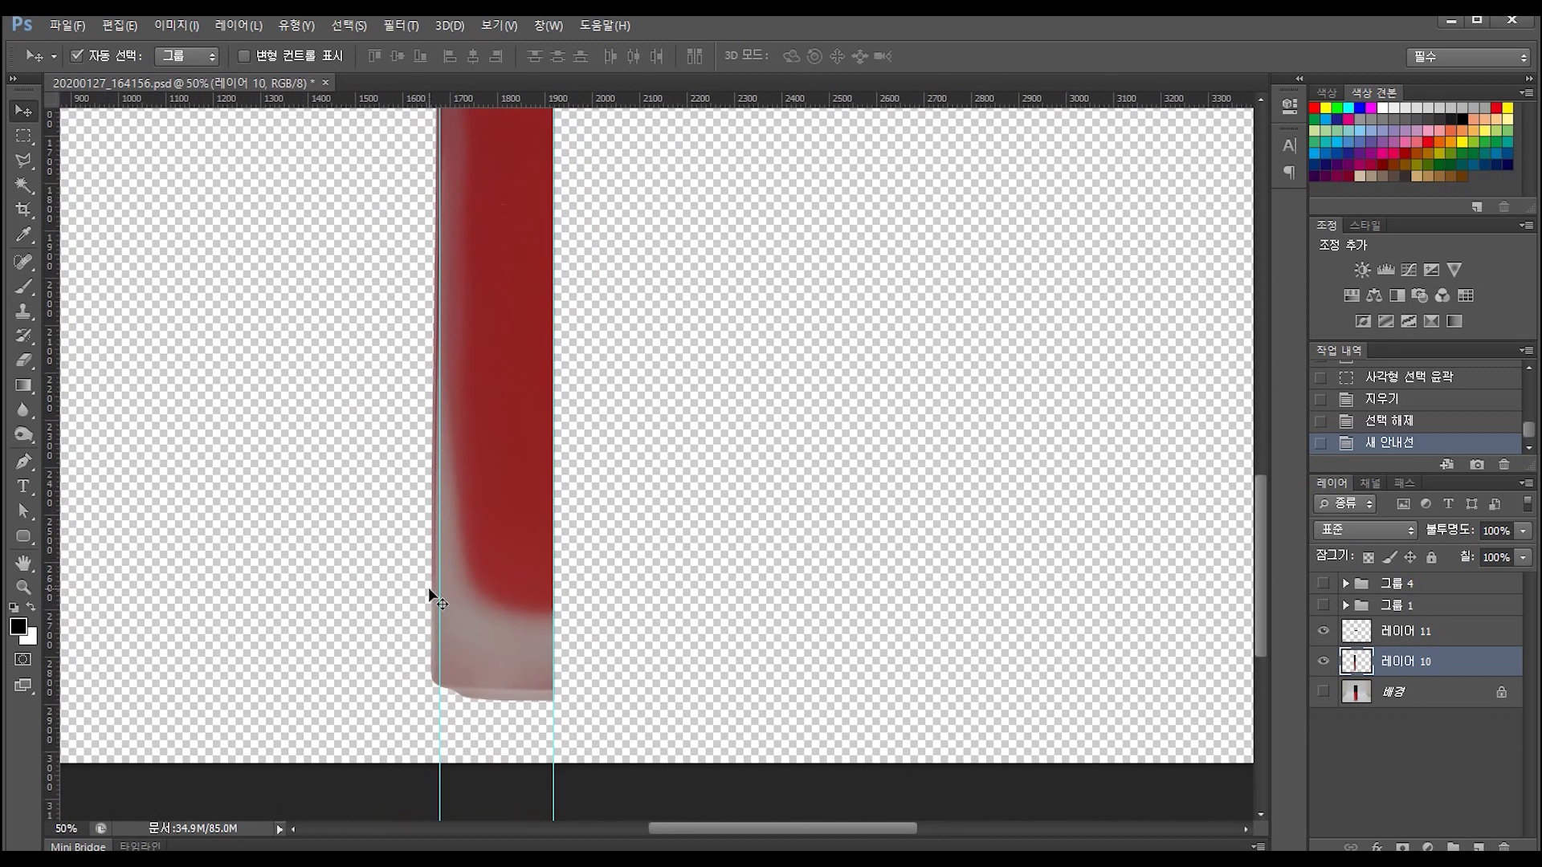
{"action": "key", "text": "ctrl+t"}
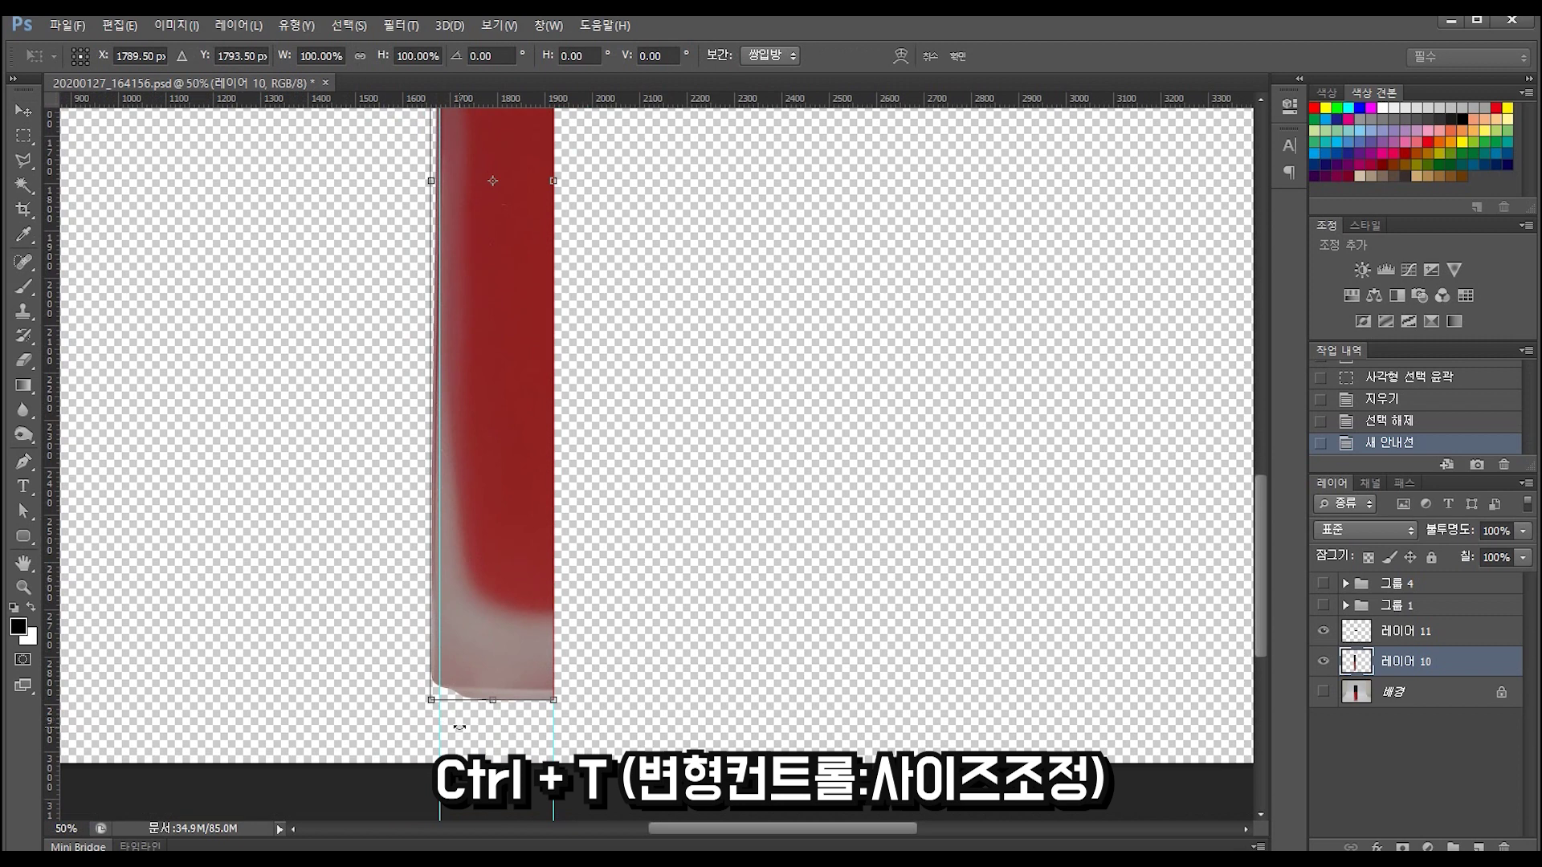
{"action": "key", "text": "ctrl+plus"}
{"action": "left_click_drag", "start_coordinate": [420, 723], "coordinate": [404, 675]}
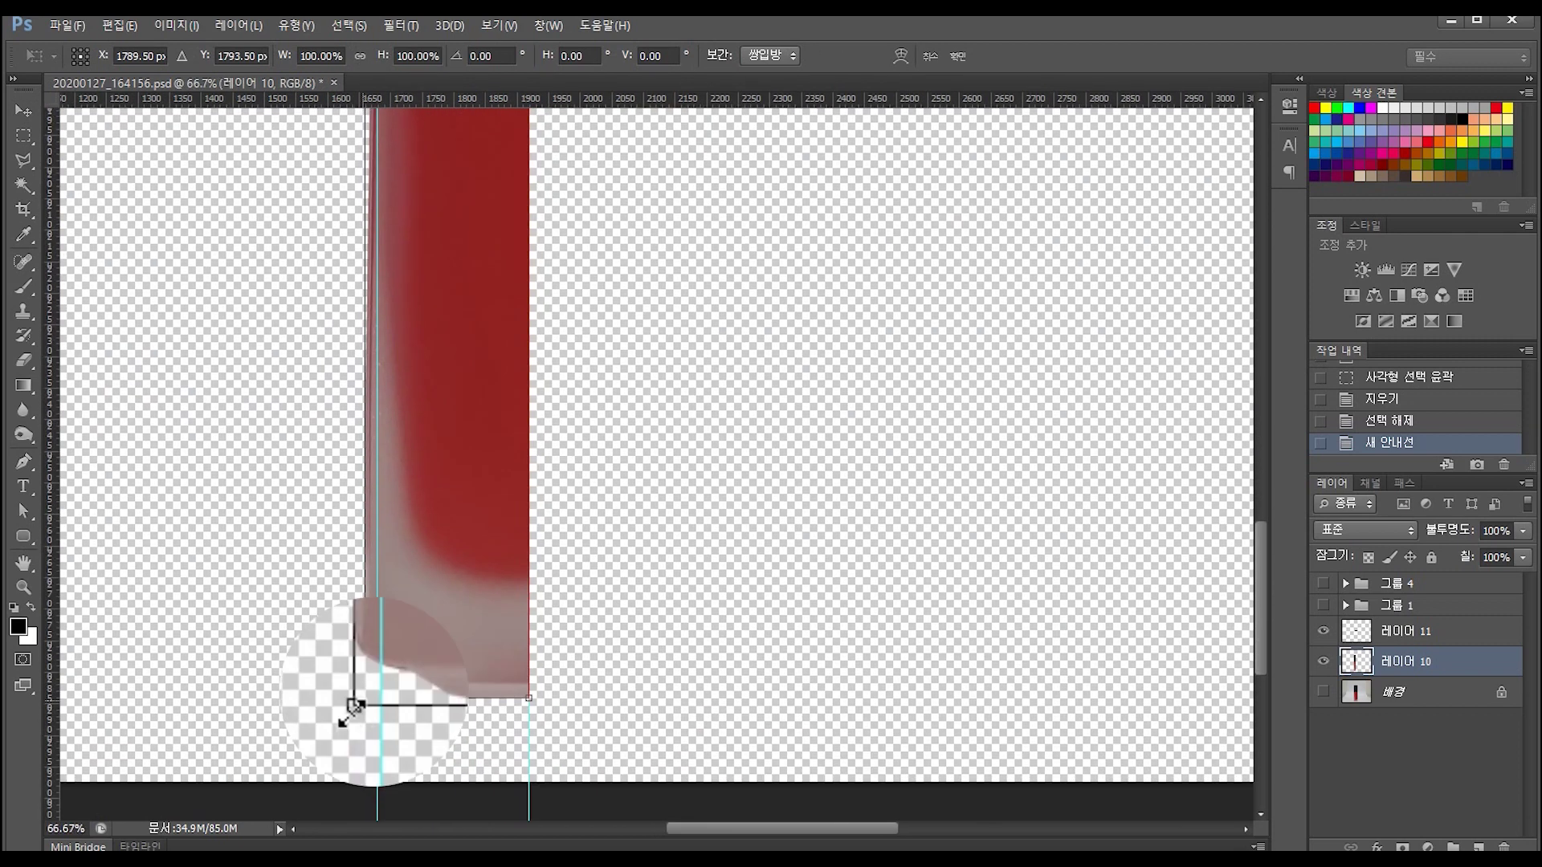
{"action": "key", "text": "ctrl"}
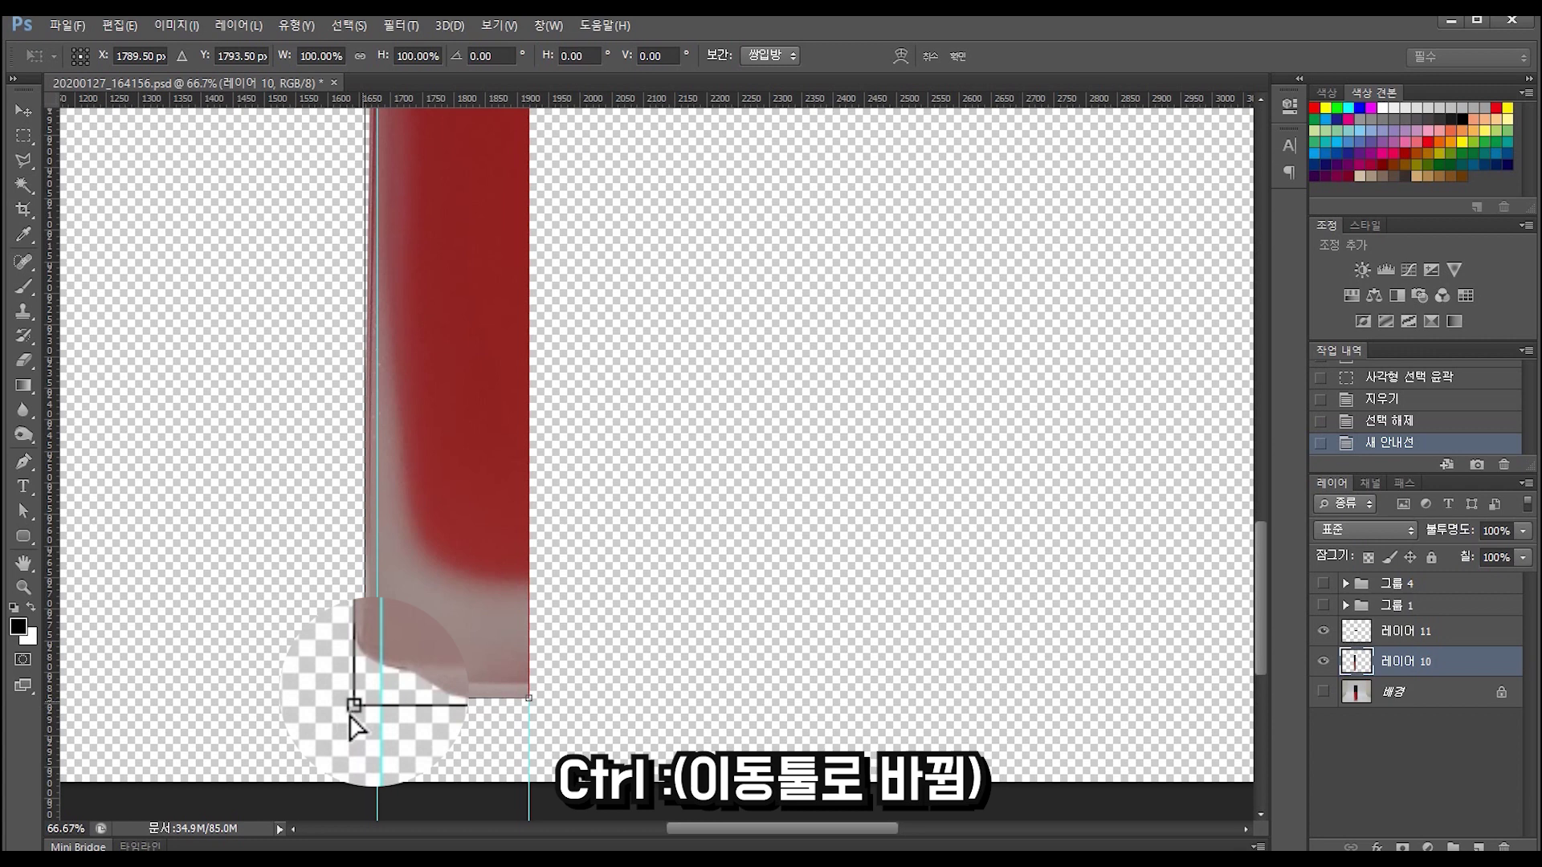
{"action": "left_click_drag", "start_coordinate": [350, 716], "coordinate": [363, 704]}
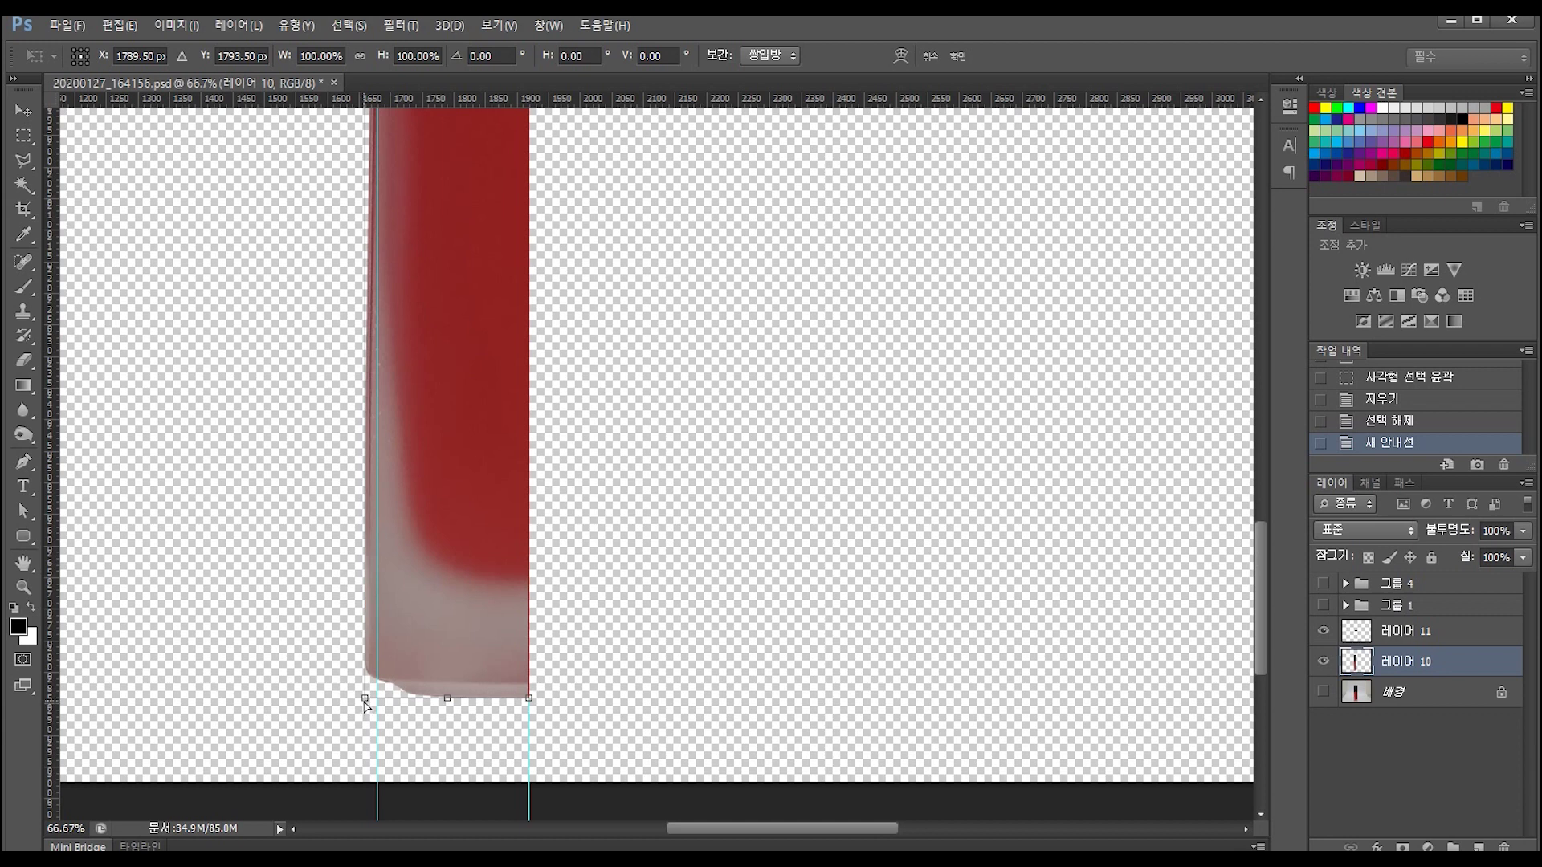
{"action": "left_click_drag", "start_coordinate": [366, 700], "coordinate": [376, 700]}
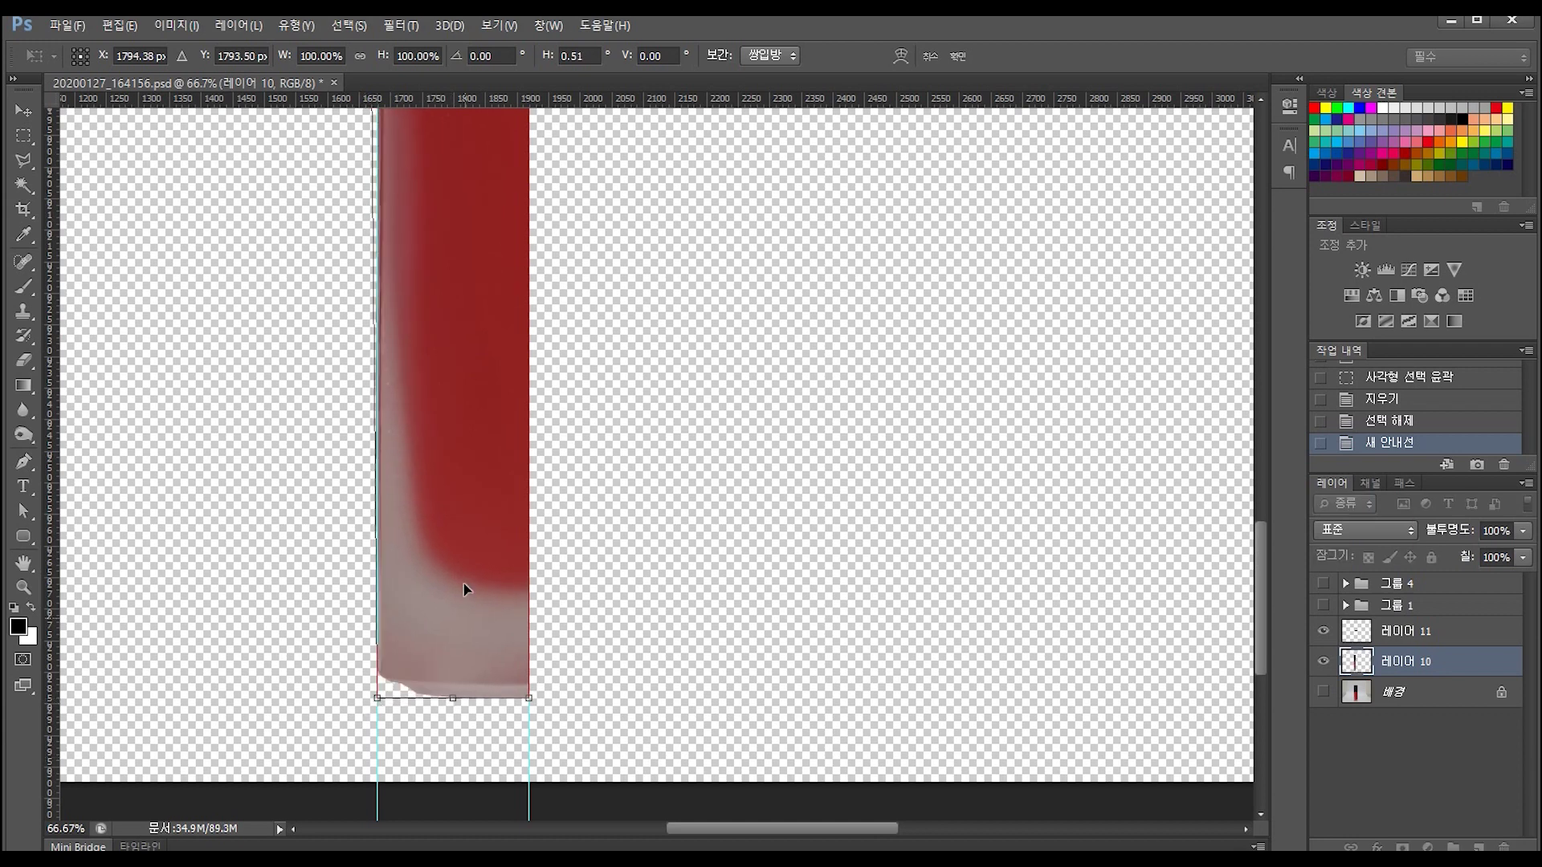
Pull the top-left corner onto the guide and apply the transform.
{"action": "scroll", "coordinate": [458, 362], "scroll_direction": "up", "scroll_amount": 5}
{"action": "left_click_drag", "start_coordinate": [435, 378], "coordinate": [475, 734]}
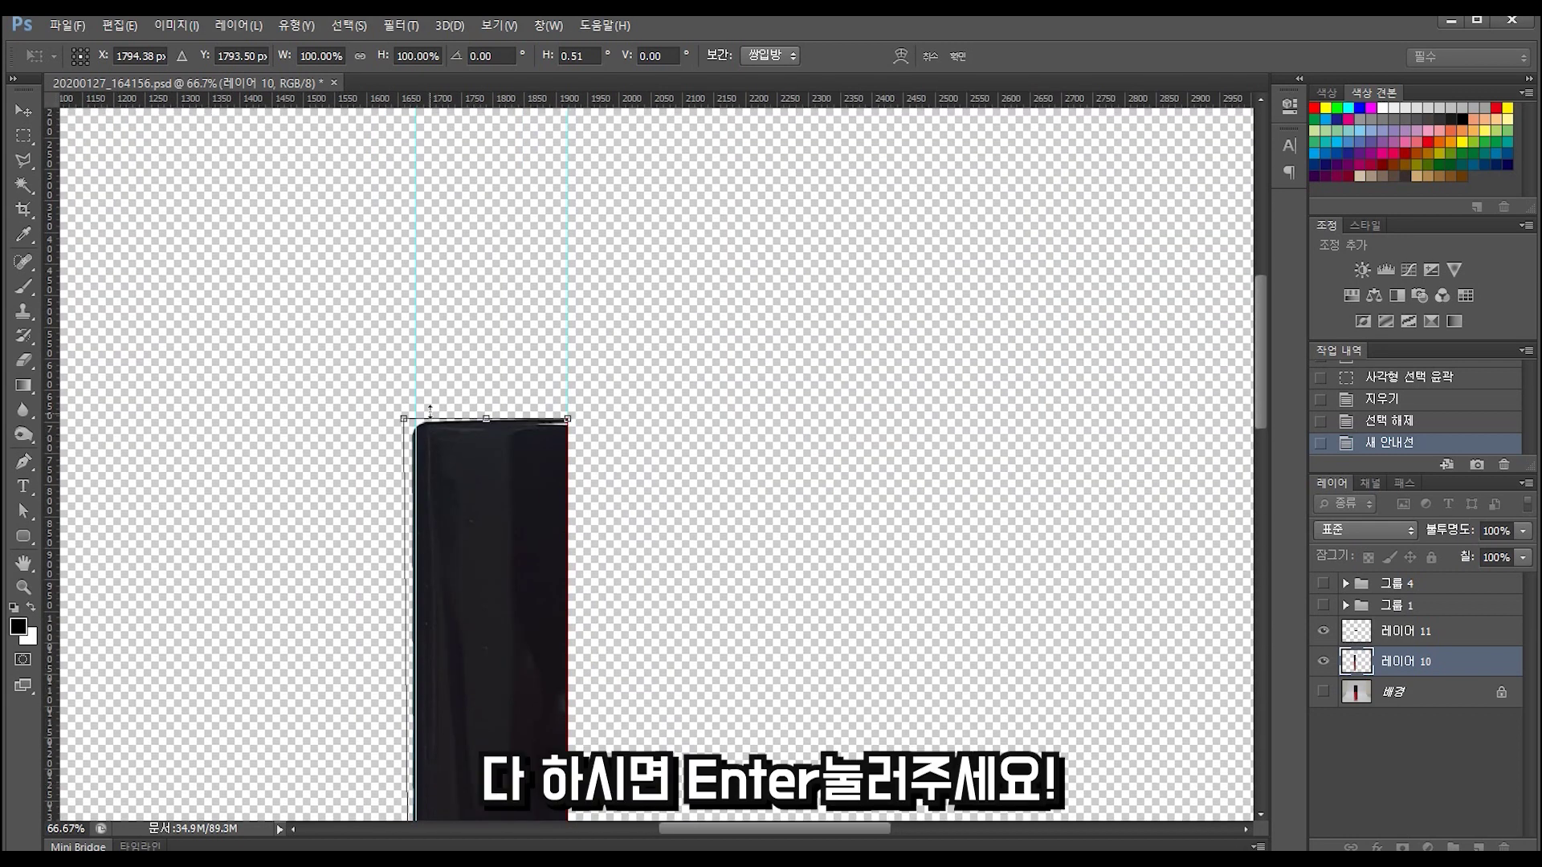
{"action": "left_click_drag", "start_coordinate": [403, 420], "coordinate": [410, 420]}
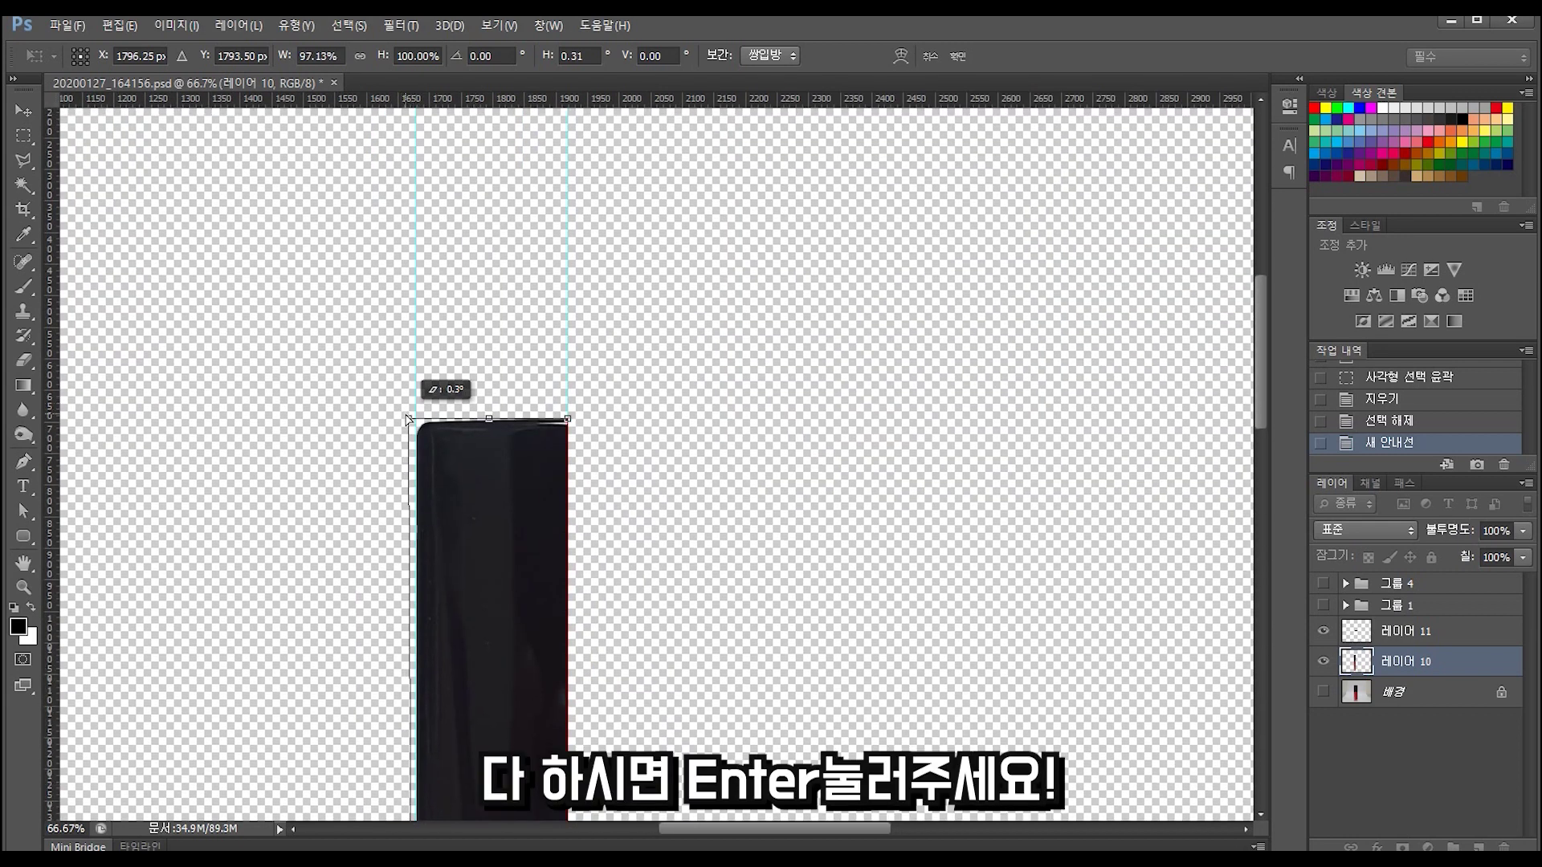
{"action": "key", "text": "Return"}
{"action": "scroll", "coordinate": [409, 420], "scroll_direction": "down", "scroll_amount": 3}
{"action": "left_click_drag", "start_coordinate": [532, 553], "coordinate": [535, 556]}
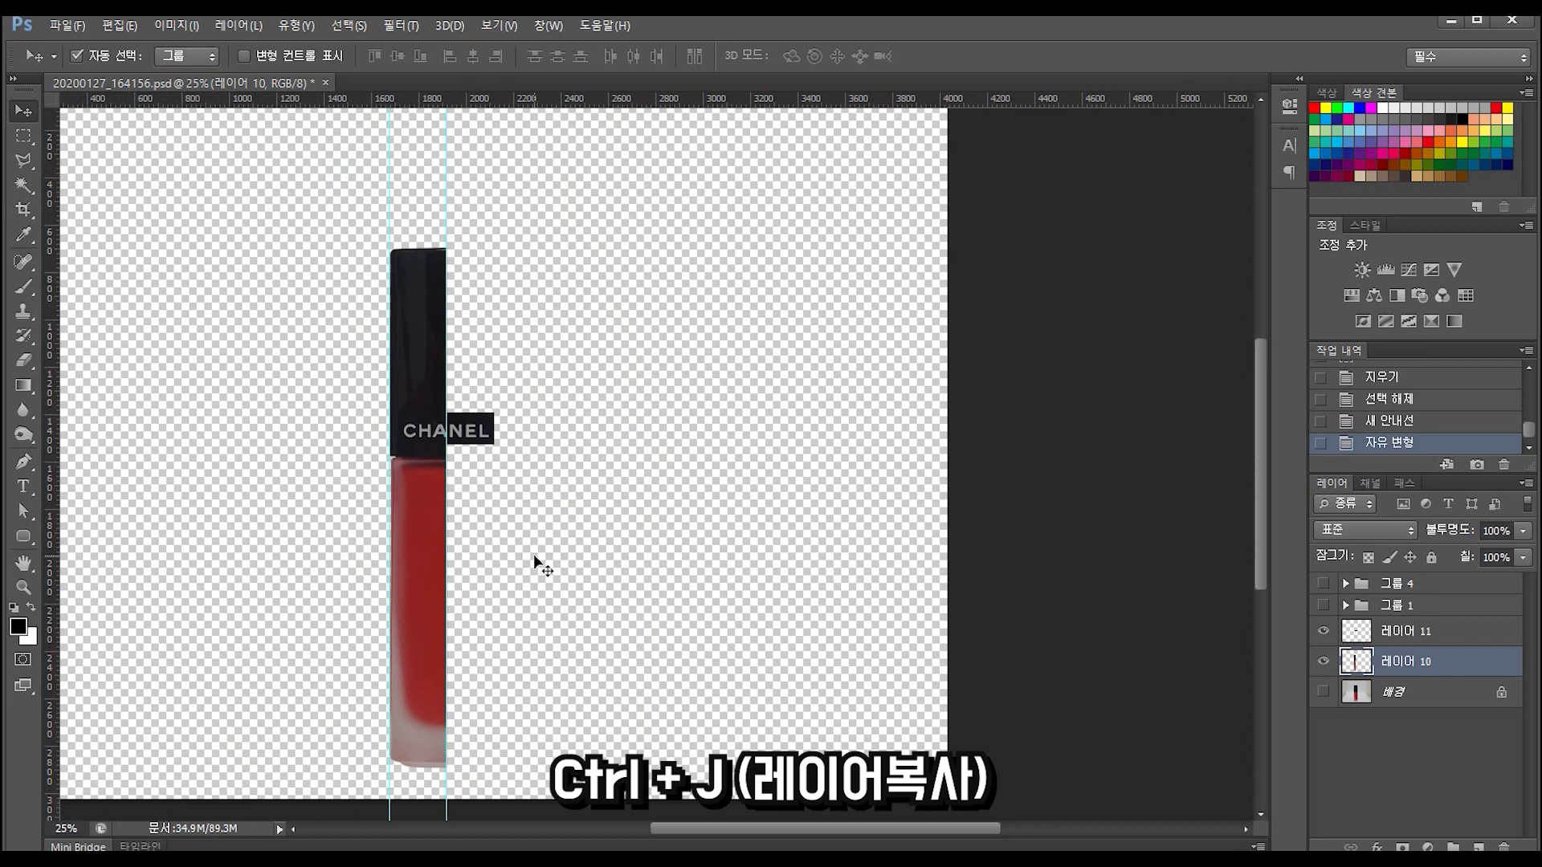
Duplicate 레이어 10, flip the copy horizontally, and move it right to join the left half.
{"action": "key", "text": "ctrl+j"}
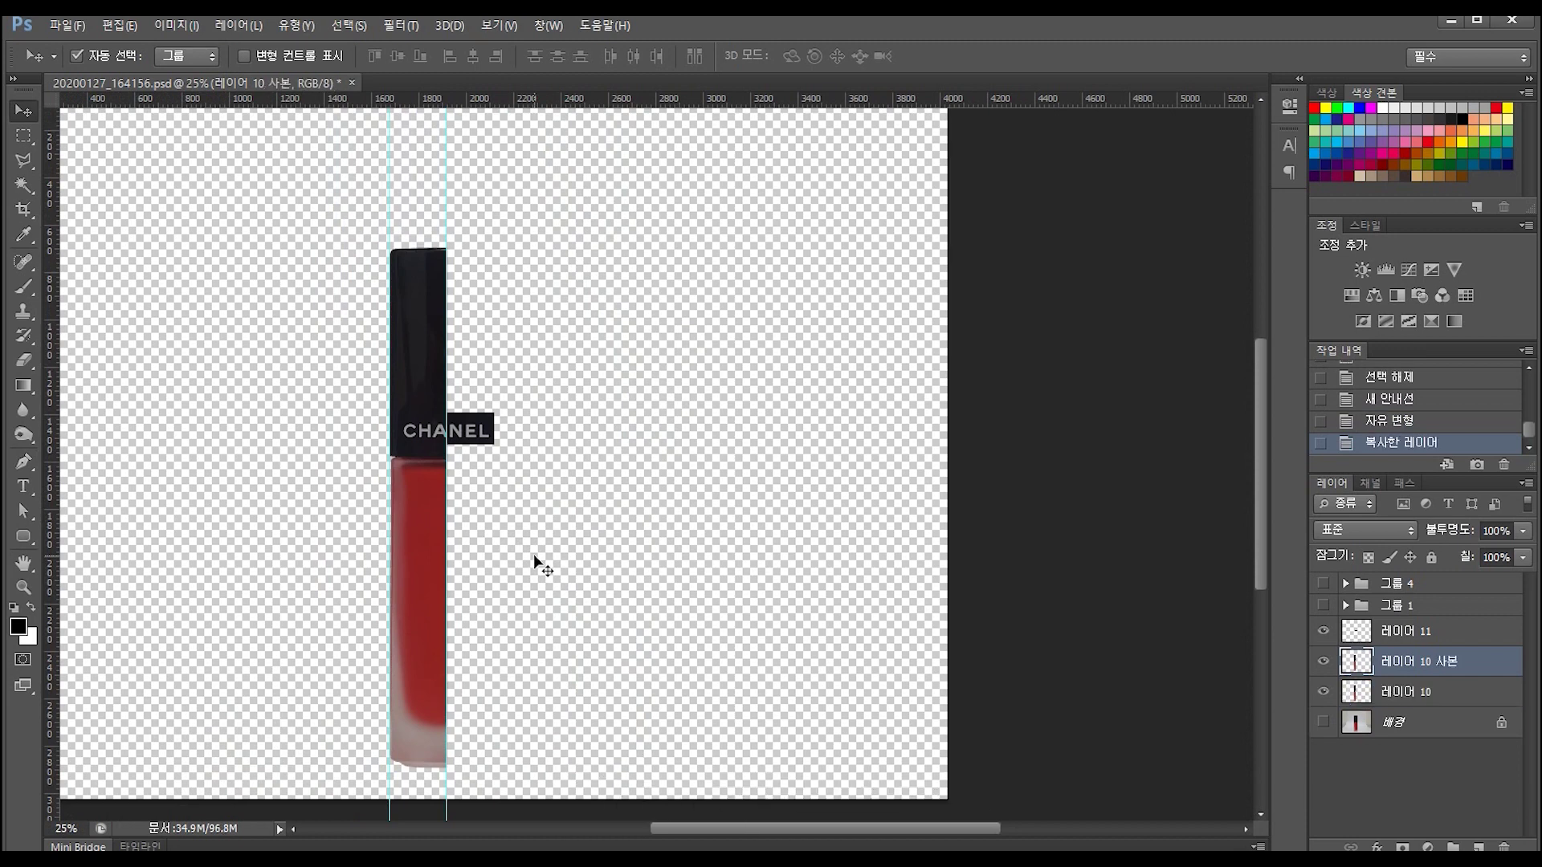
{"action": "key", "text": "ctrl+t"}
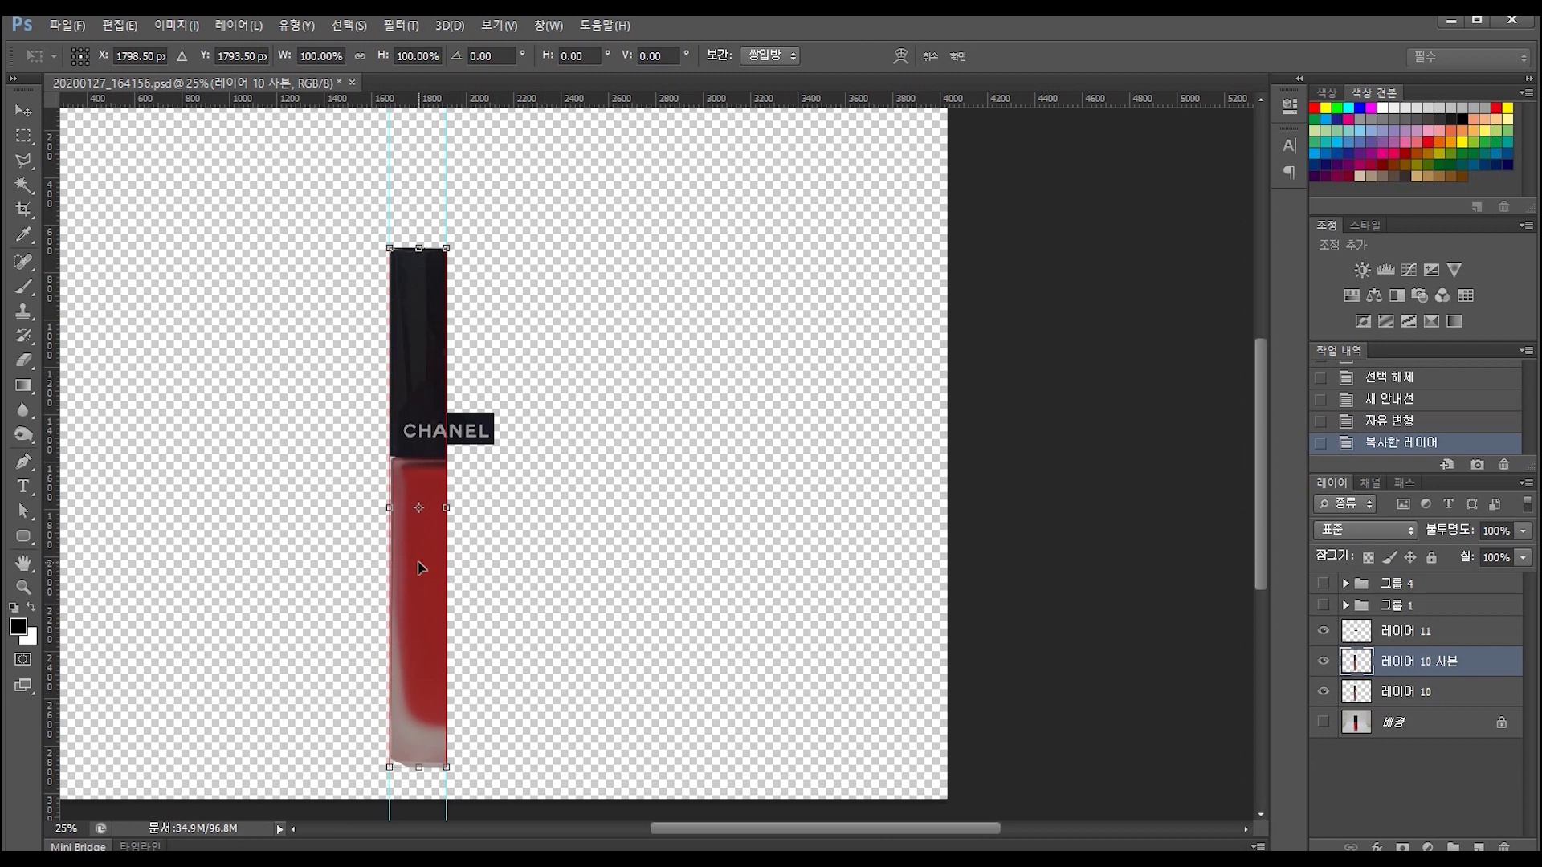
{"action": "right_click", "coordinate": [417, 563]}
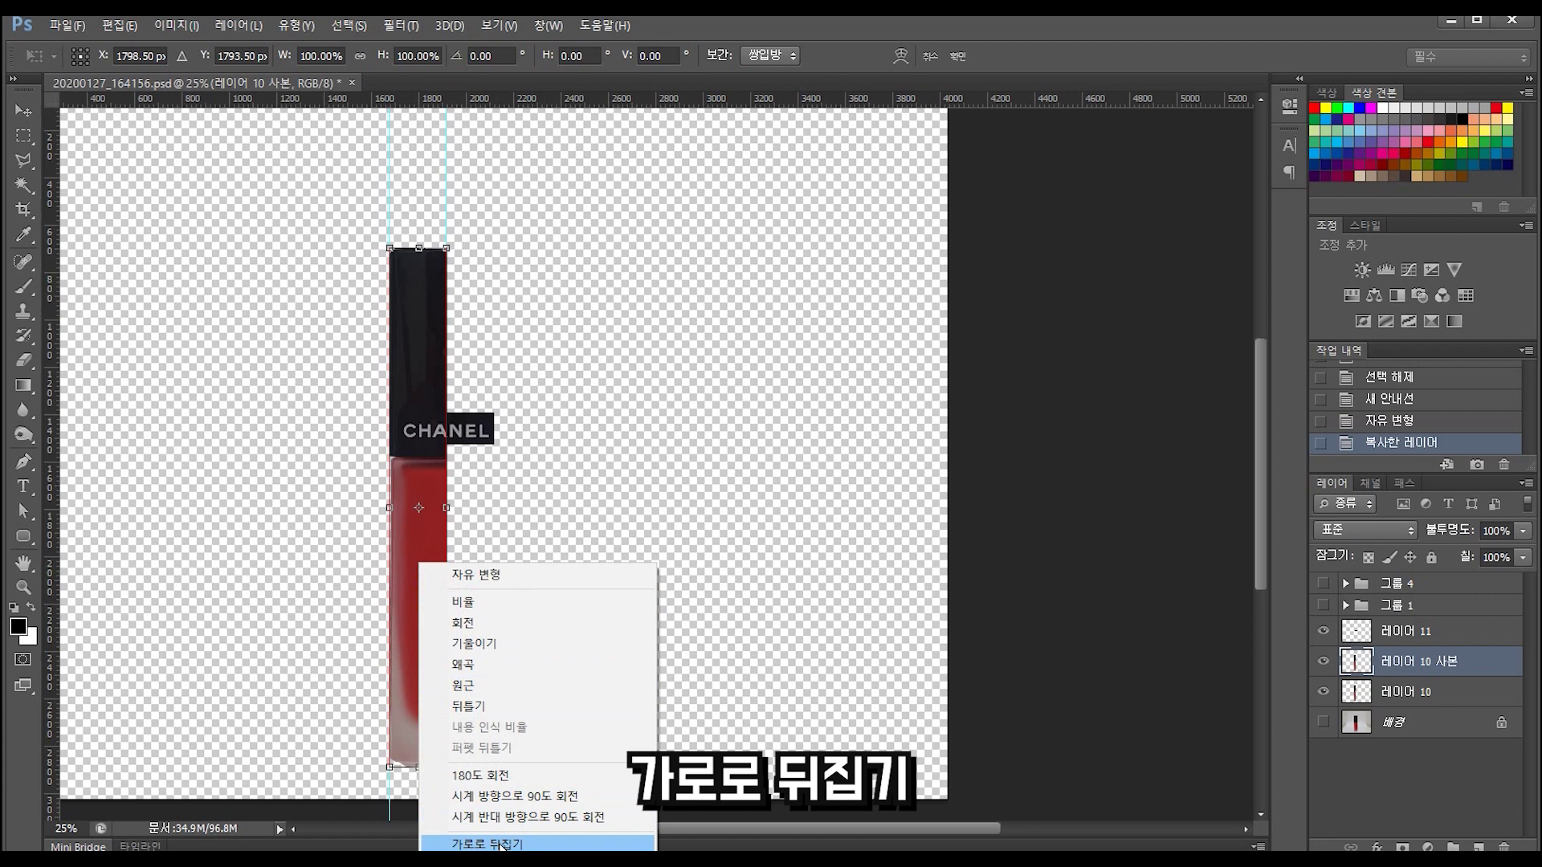
{"action": "left_click", "coordinate": [501, 845]}
{"action": "left_click_drag", "start_coordinate": [423, 604], "coordinate": [477, 608]}
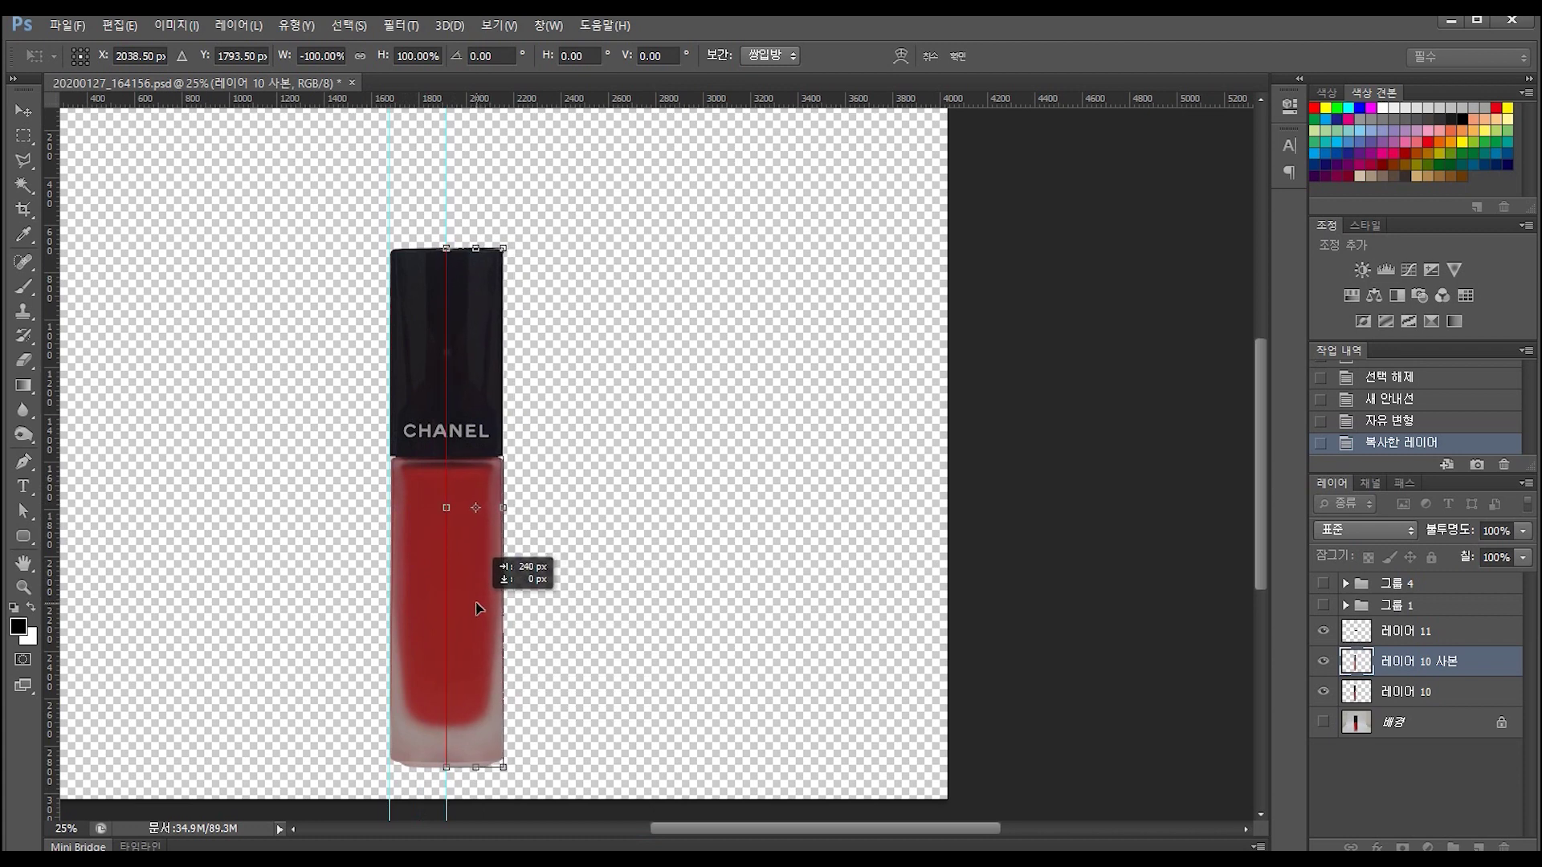
{"action": "key", "text": "Return"}
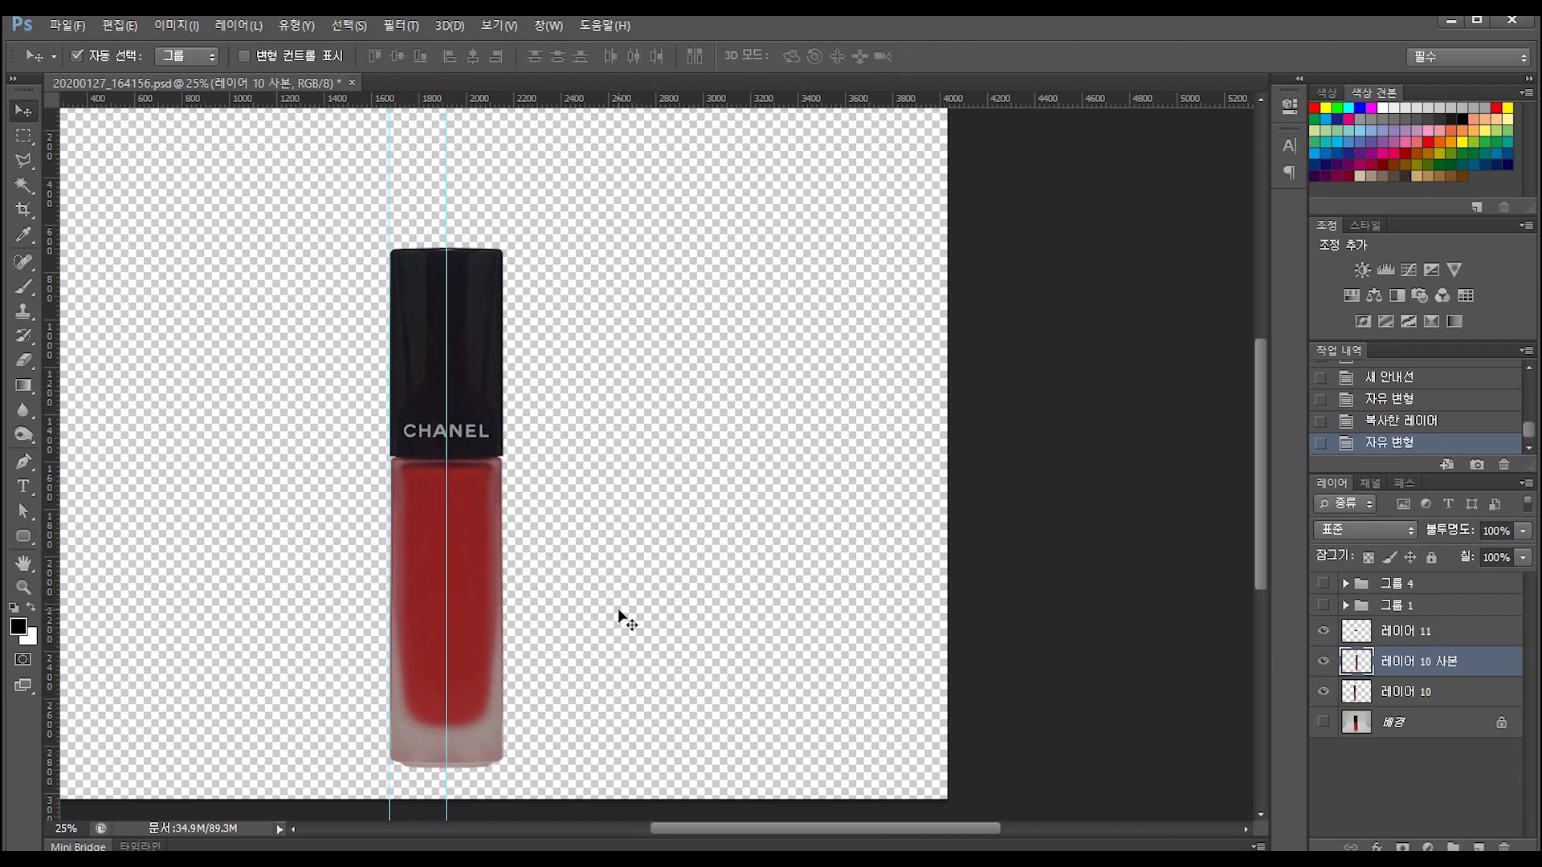
{"action": "key", "text": "ctrl+semicolon"}
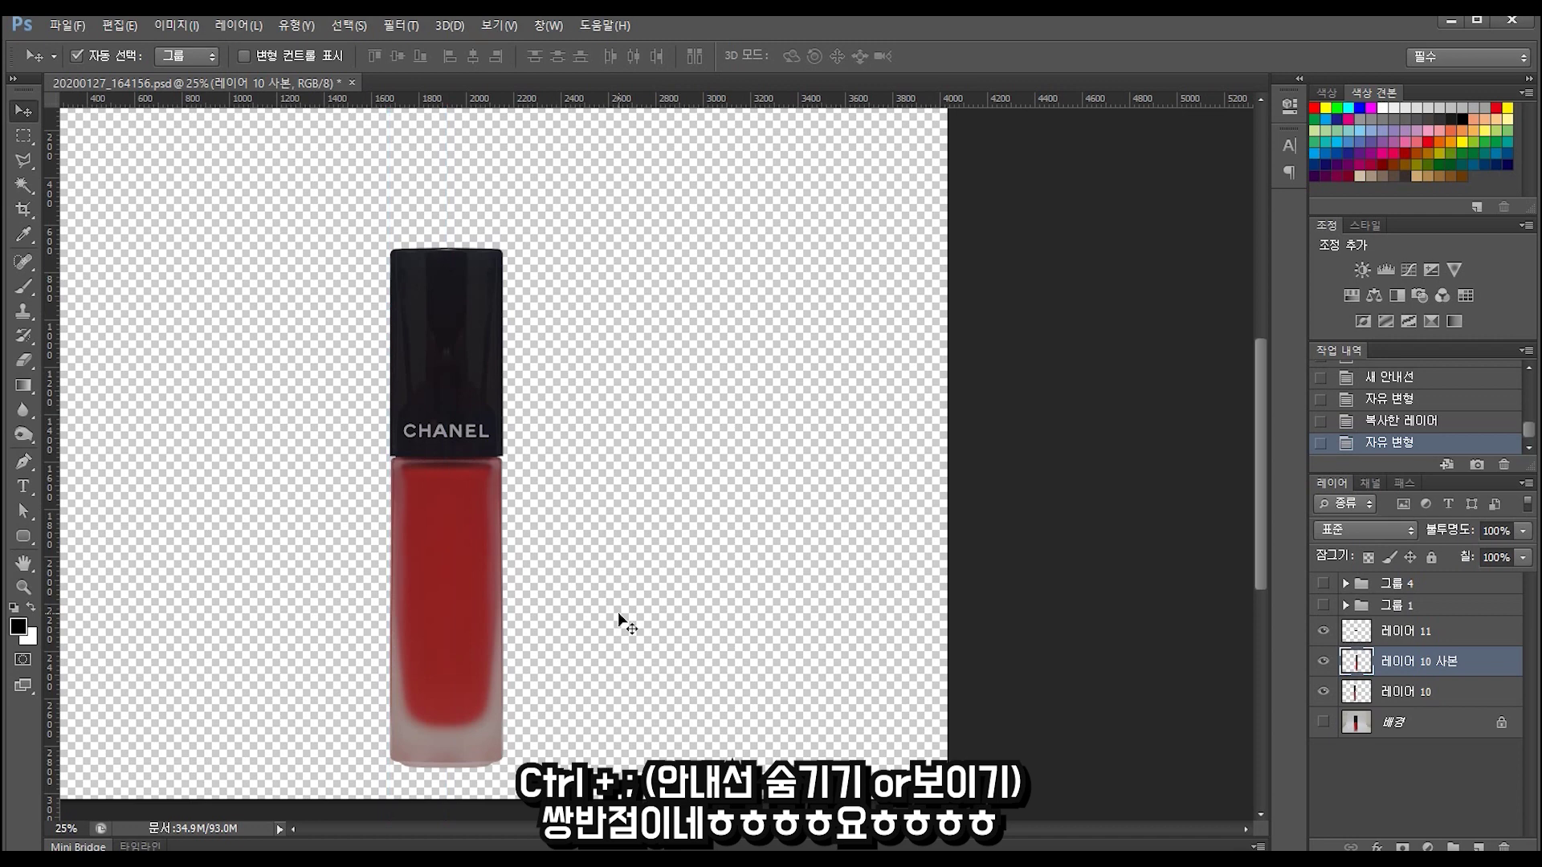
{"action": "key", "text": "ctrl+plus"}
{"action": "key", "text": "ctrl+plus"}
{"action": "key", "text": "ctrl+plus"}
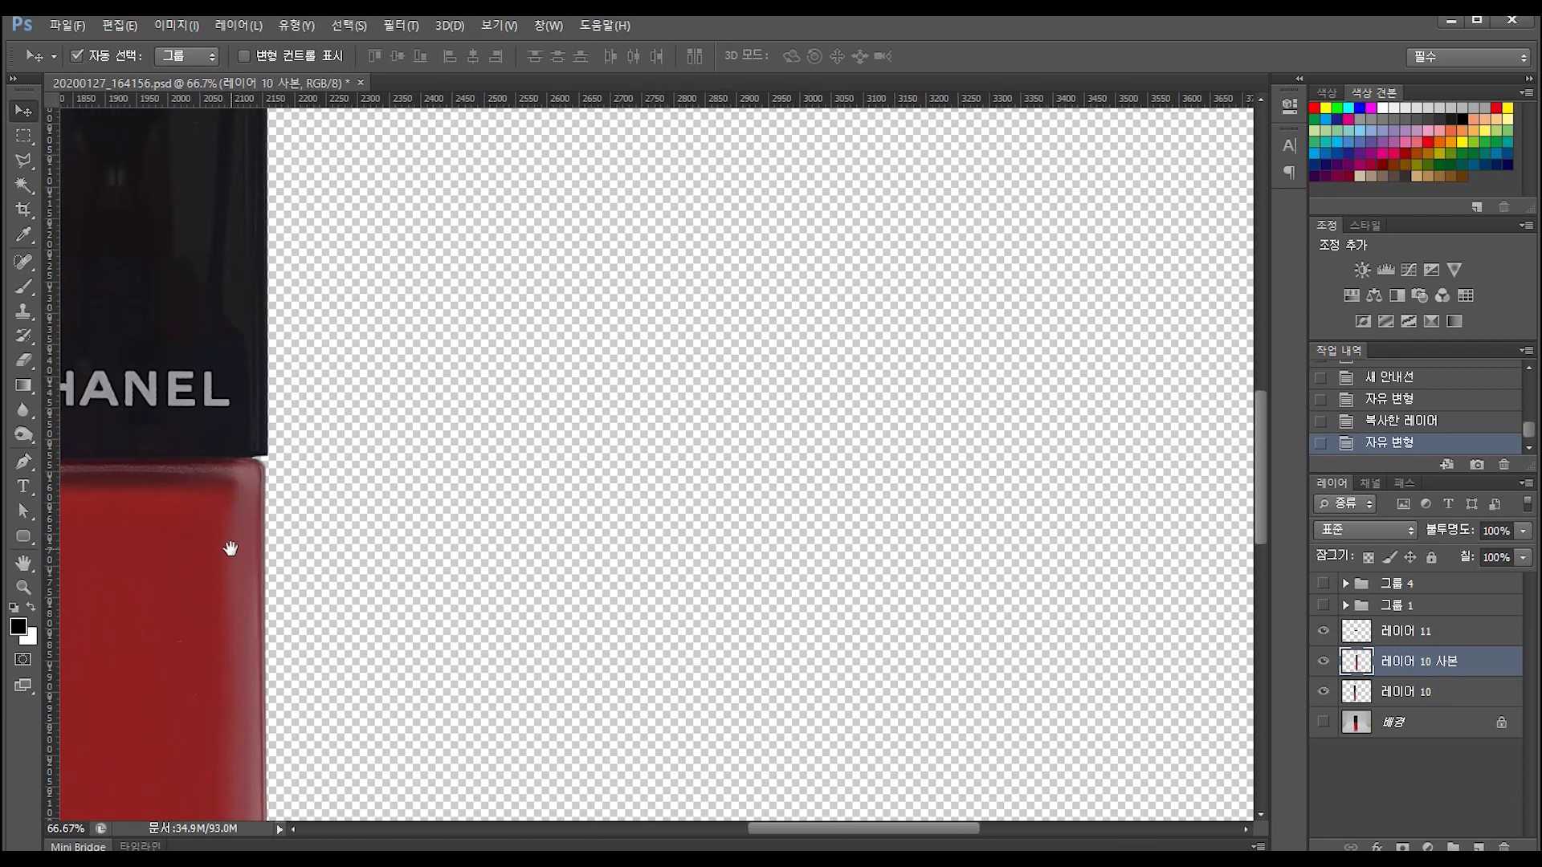
{"action": "left_click_drag", "start_coordinate": [231, 549], "coordinate": [561, 541]}
{"action": "key", "text": "ctrl+plus"}
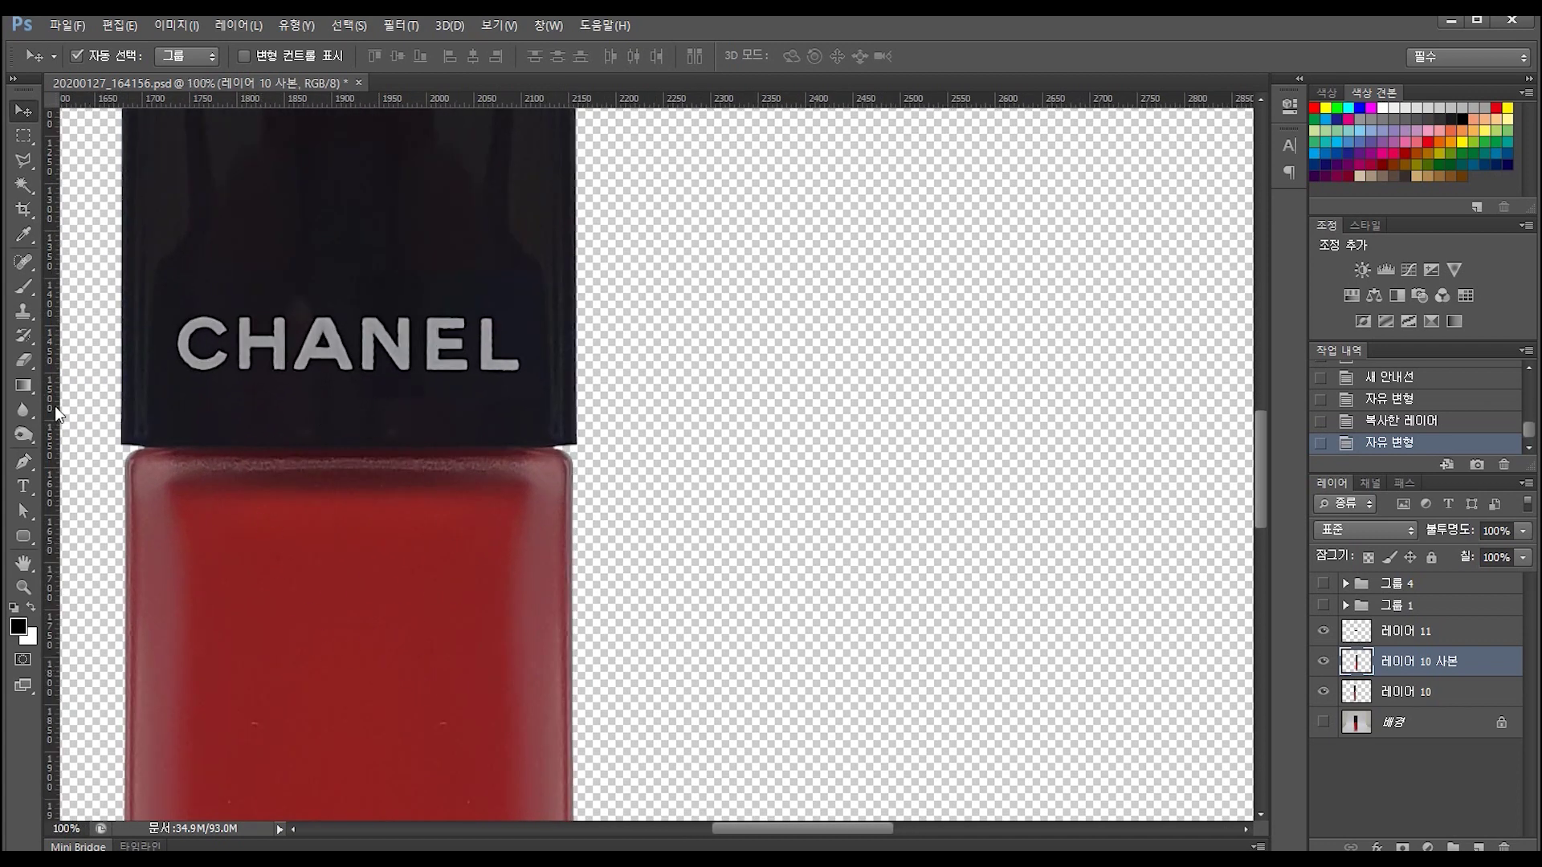
{"action": "left_click", "coordinate": [30, 363]}
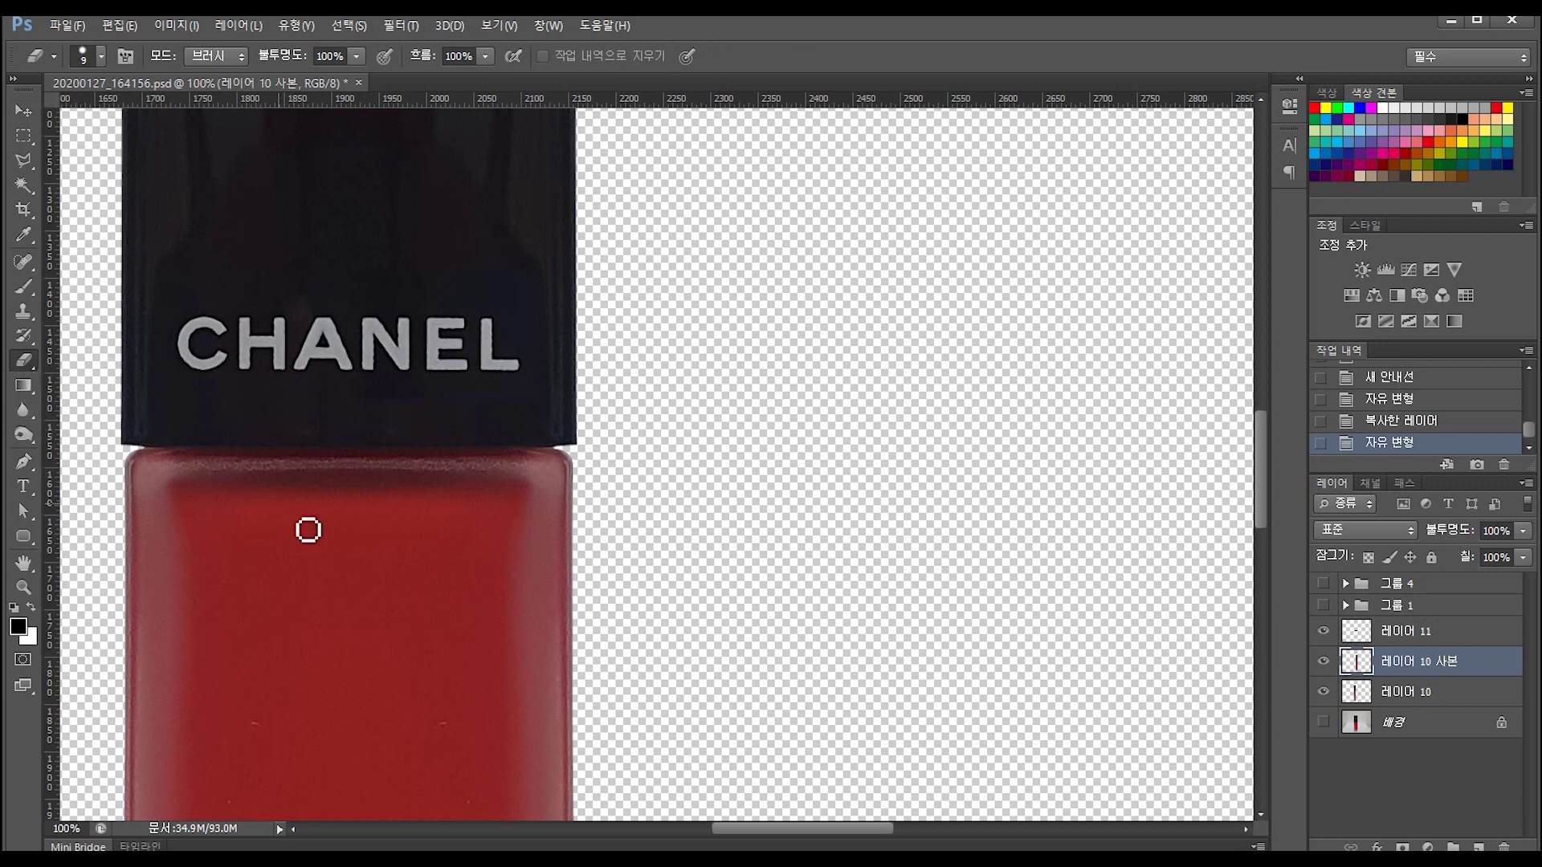
{"action": "right_click", "coordinate": [351, 551]}
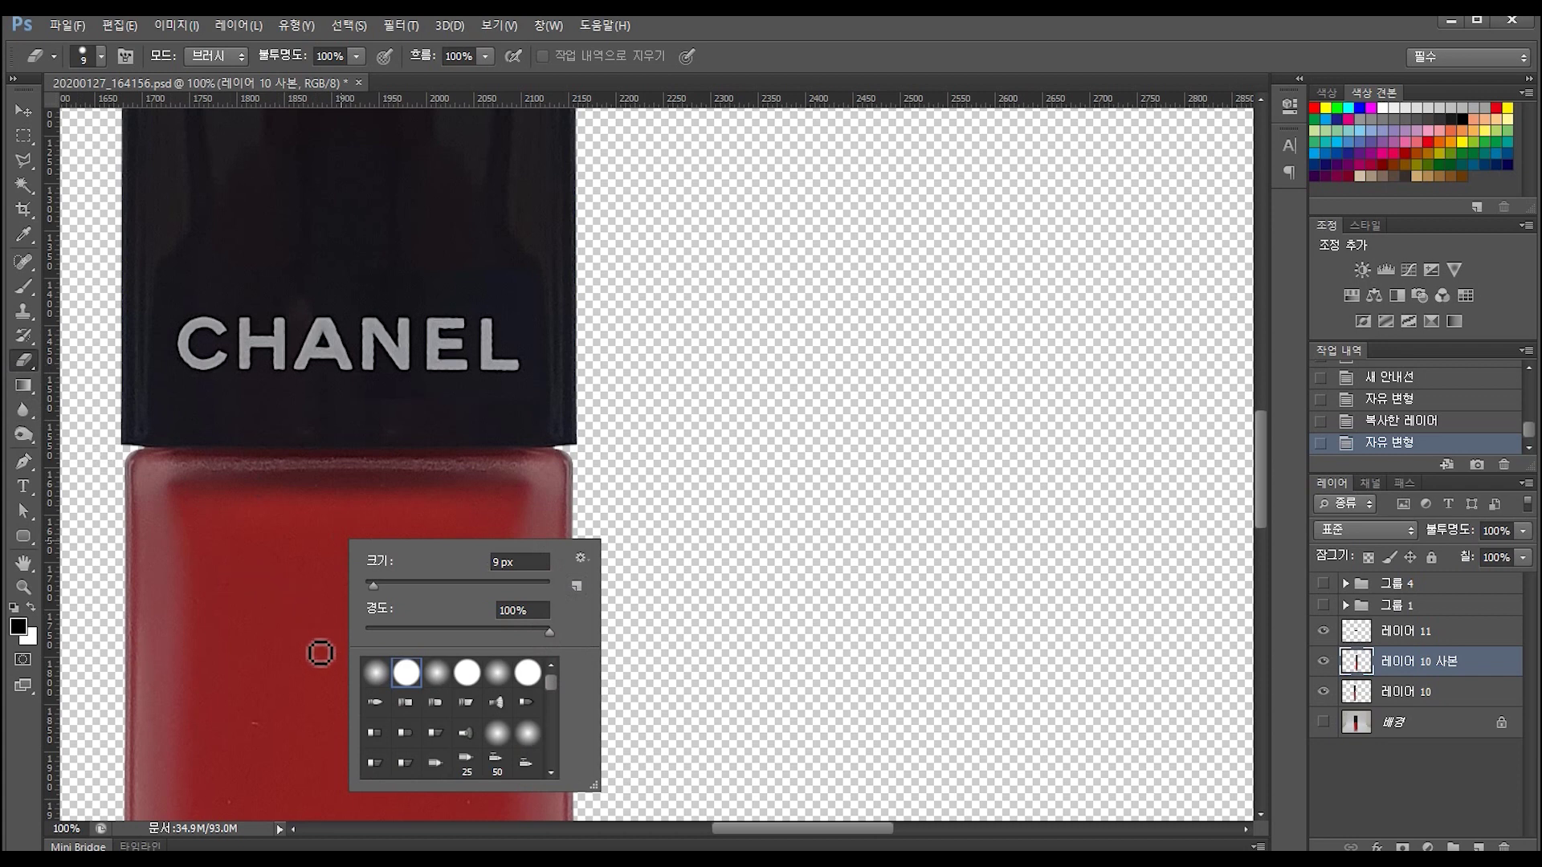
{"action": "left_click", "coordinate": [376, 672]}
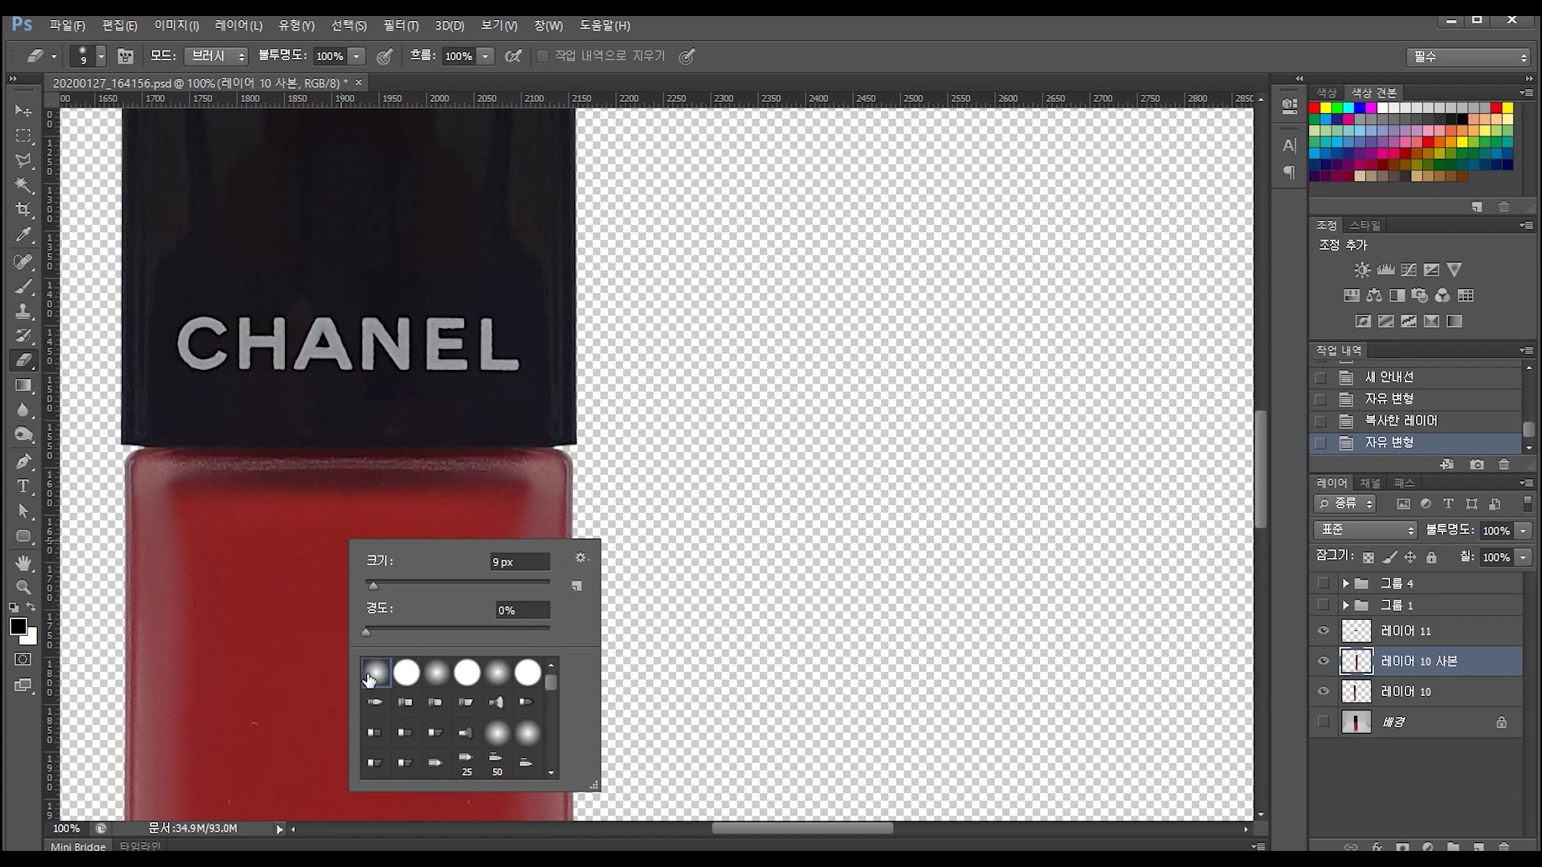
{"action": "left_click", "coordinate": [348, 567]}
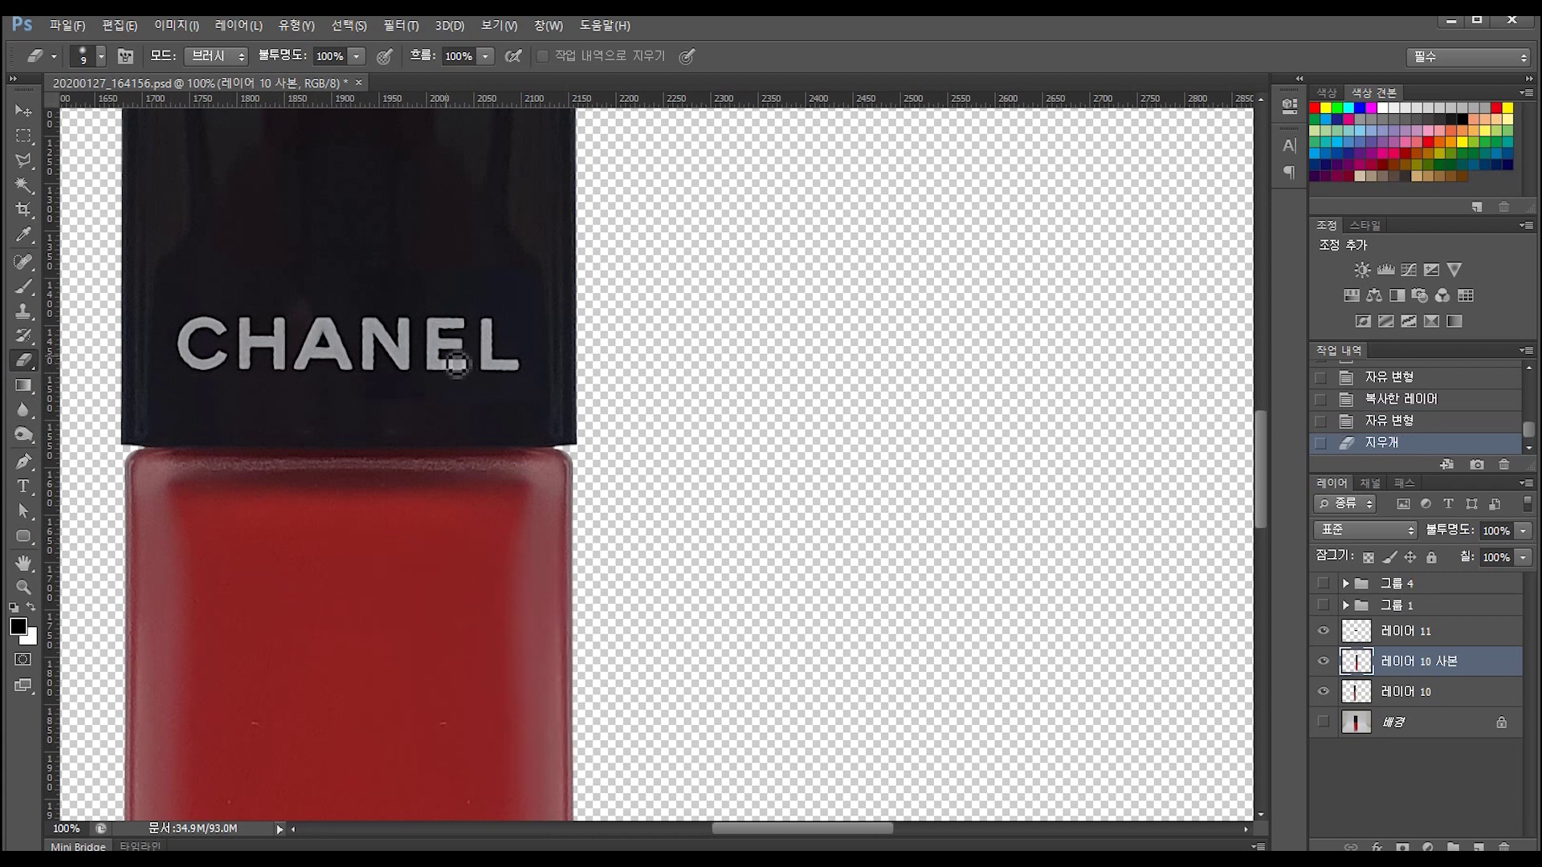
{"action": "key", "text": "ctrl+minus"}
{"action": "key", "text": "ctrl+minus"}
{"action": "key", "text": "ctrl+minus"}
{"action": "key", "text": "bracketleft"}
{"action": "key", "text": "bracketleft"}
{"action": "key", "text": "bracketleft"}
{"action": "key", "text": "bracketright"}
{"action": "key", "text": "bracketright"}
{"action": "key", "text": "bracketright"}
{"action": "key", "text": "bracketright"}
{"action": "key", "text": "bracketright"}
{"action": "key", "text": "bracketright"}
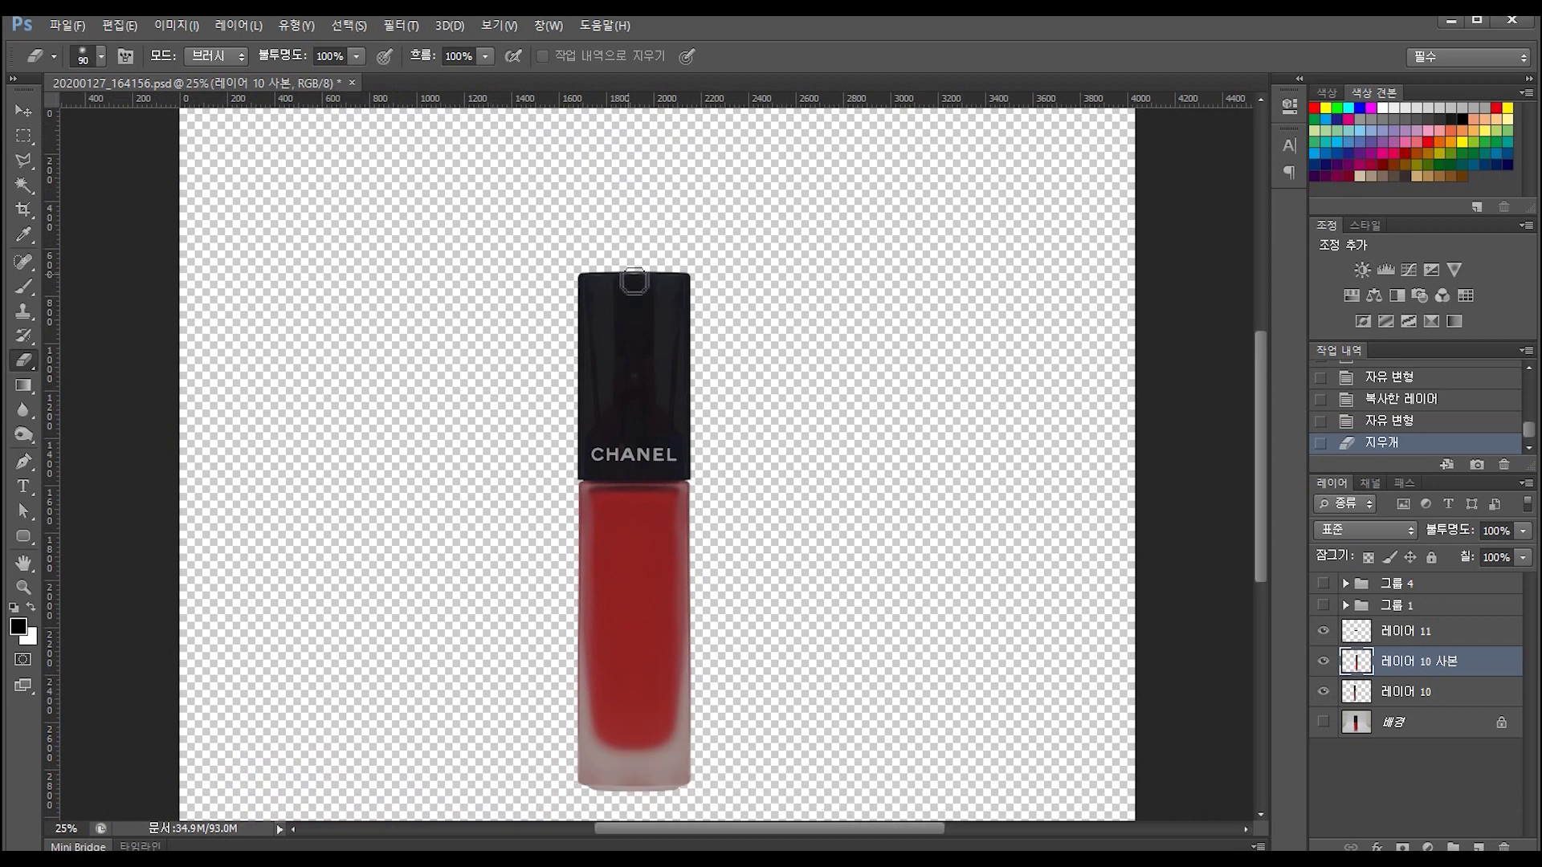
{"action": "left_click", "coordinate": [635, 281]}
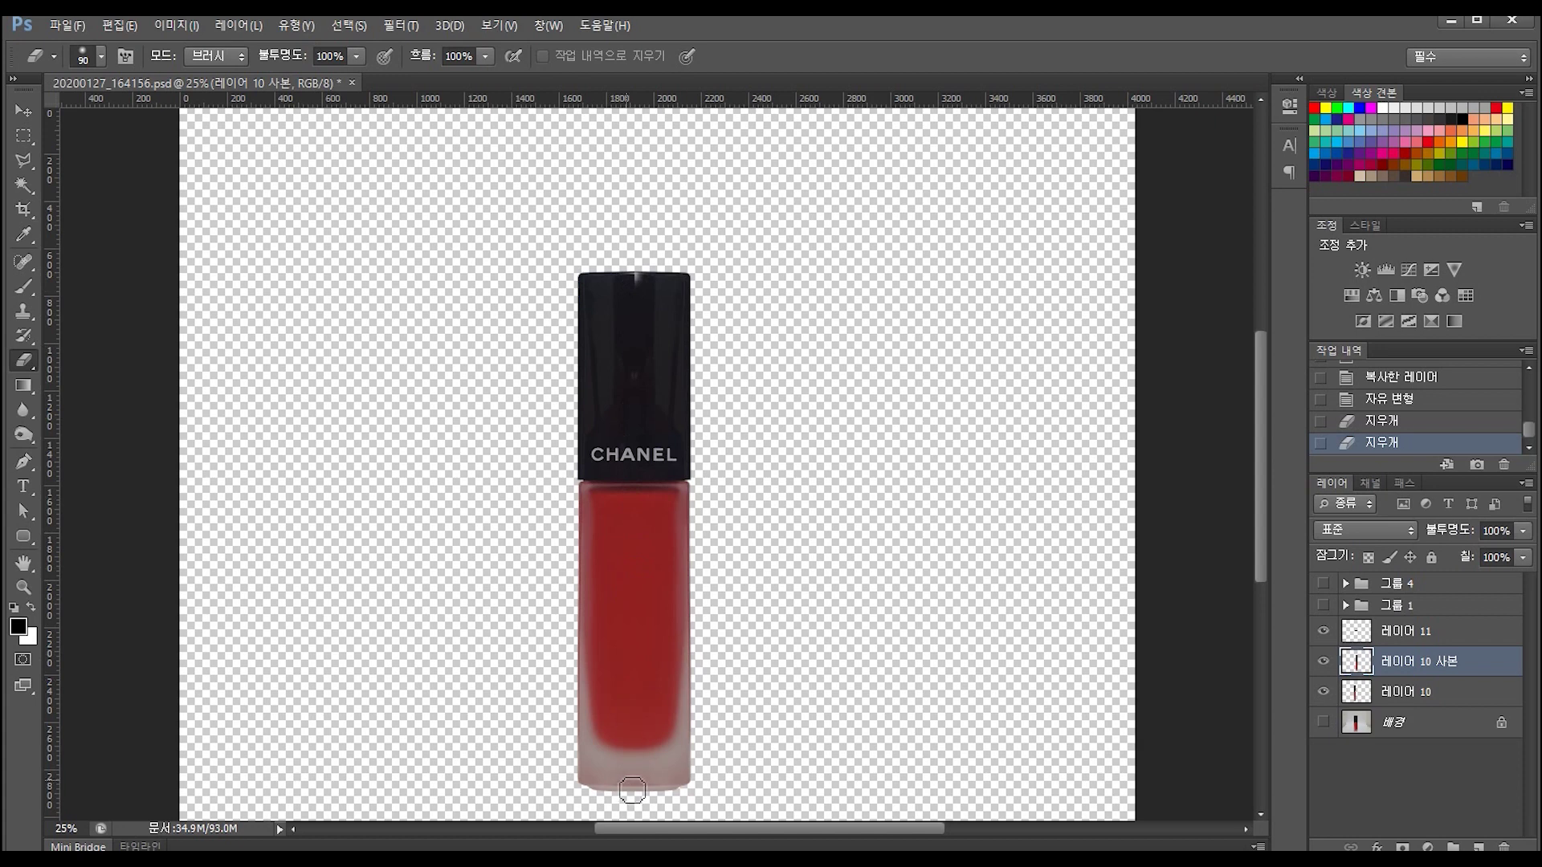
{"action": "left_click", "coordinate": [636, 805], "text": "shift"}
{"action": "left_click", "coordinate": [636, 804], "text": "shift"}
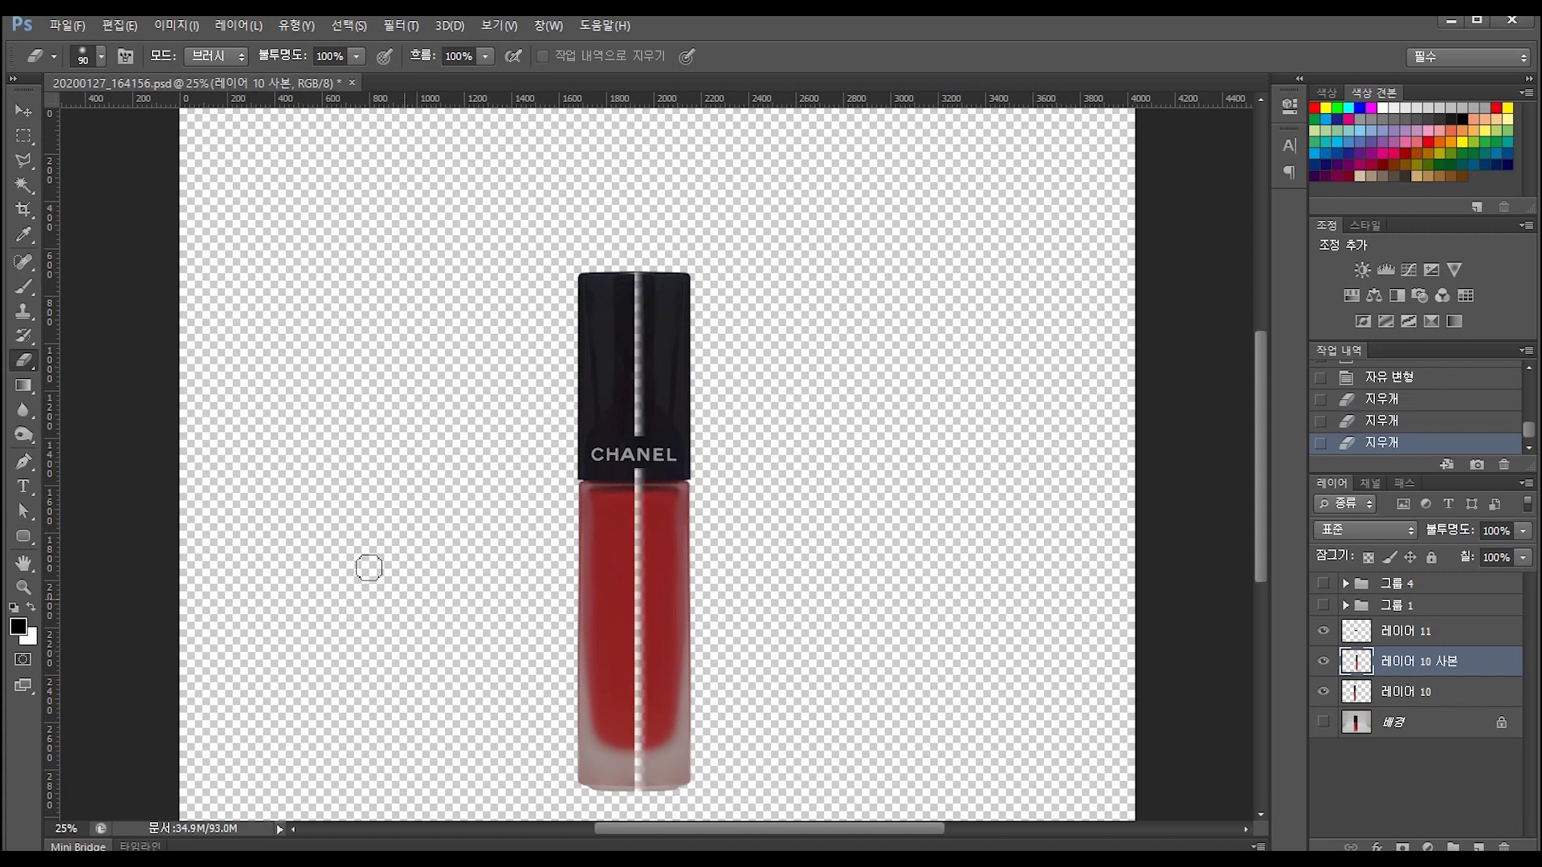
{"action": "left_click", "coordinate": [20, 108]}
{"action": "left_click_drag", "start_coordinate": [675, 374], "coordinate": [667, 373]}
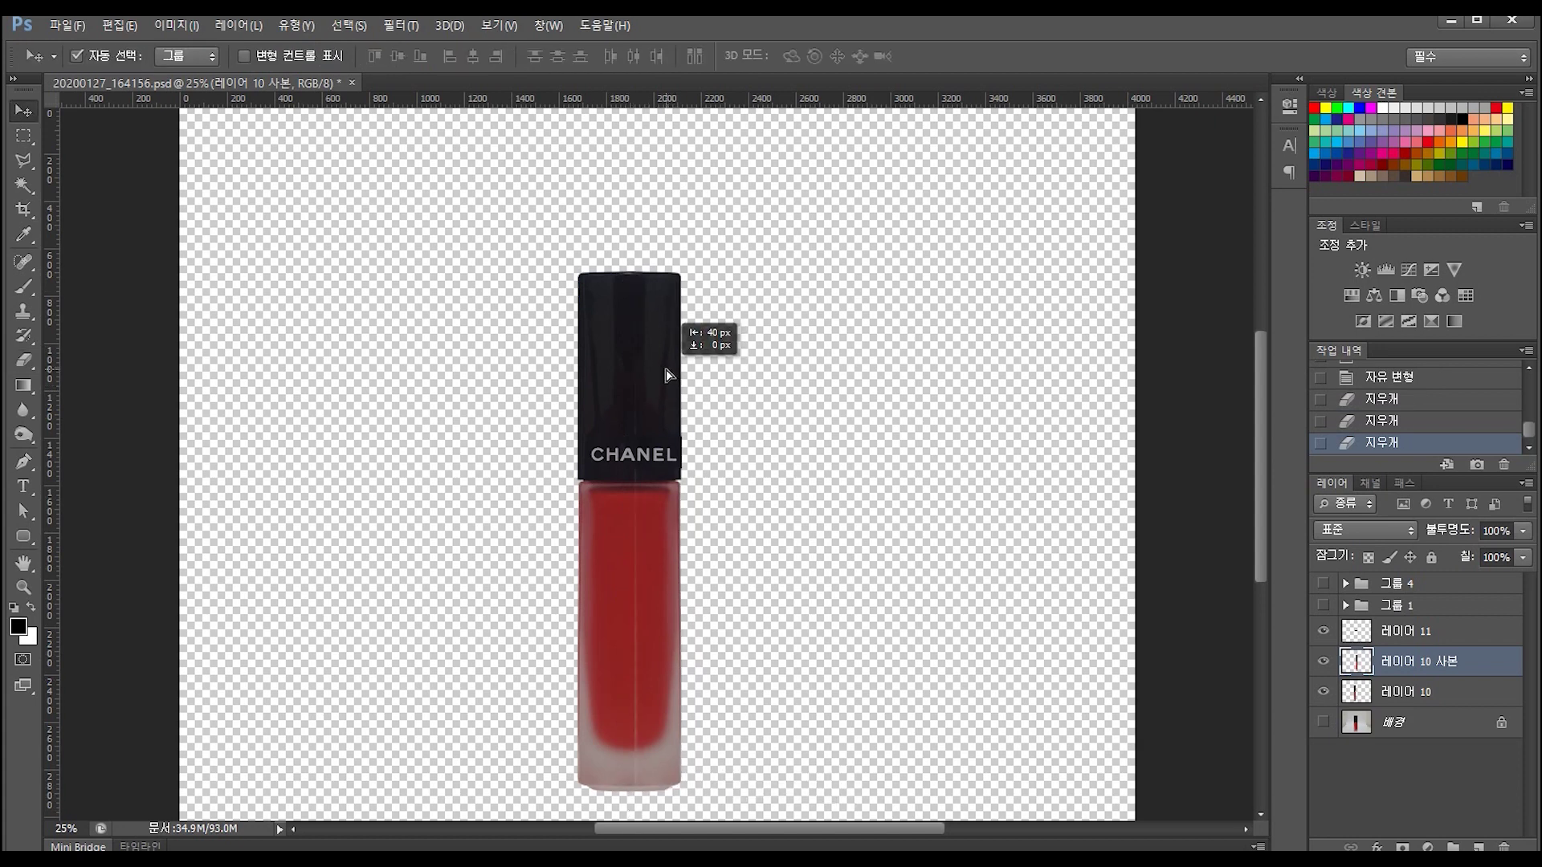
{"action": "left_click_drag", "start_coordinate": [667, 375], "coordinate": [657, 373]}
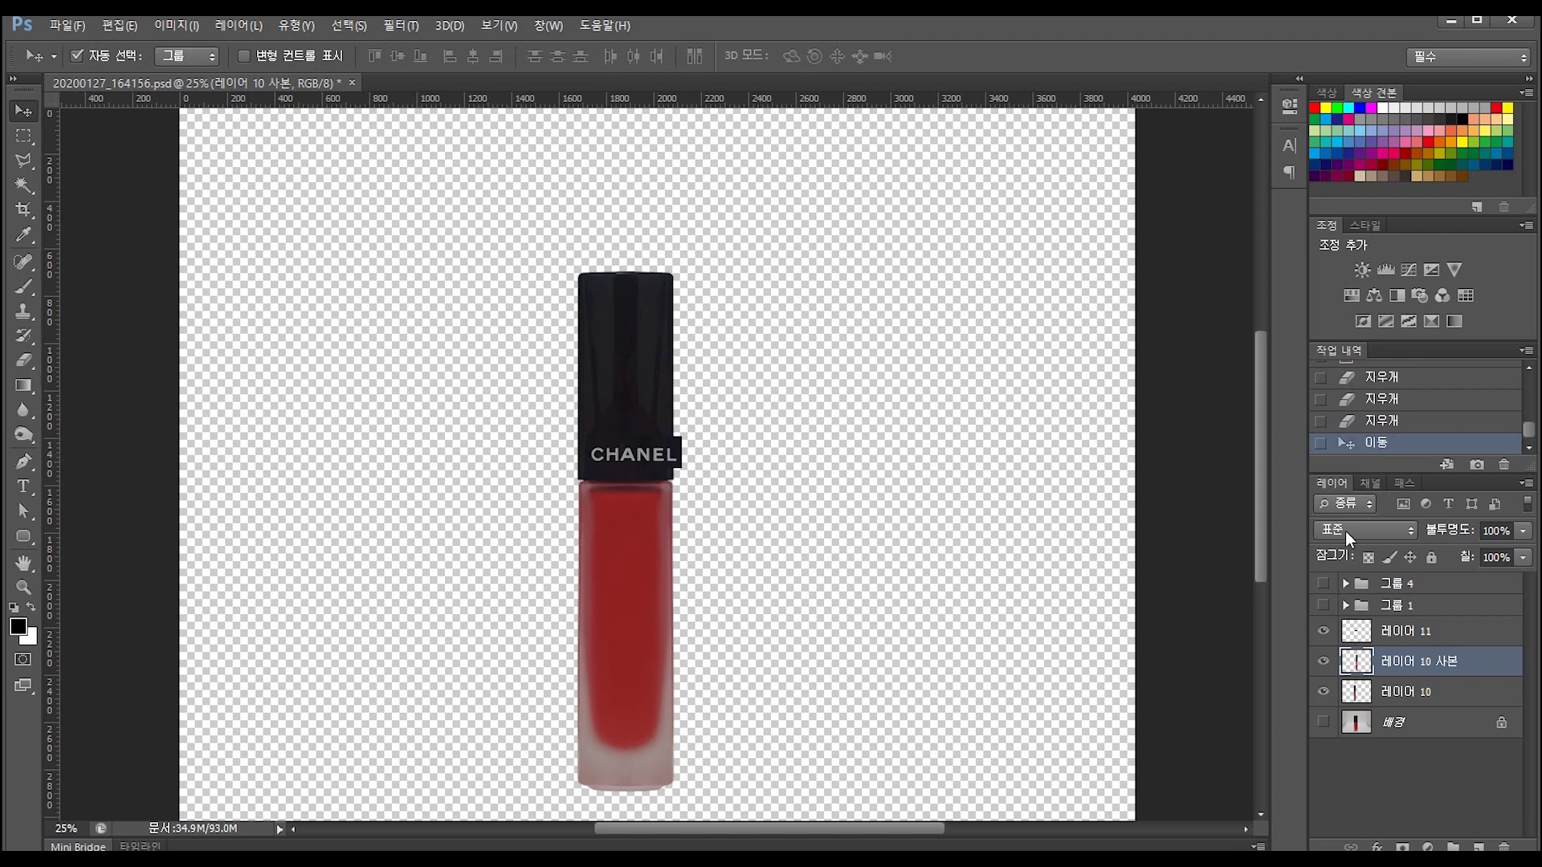
{"action": "scroll", "coordinate": [1378, 440], "scroll_direction": "up", "scroll_amount": 3}
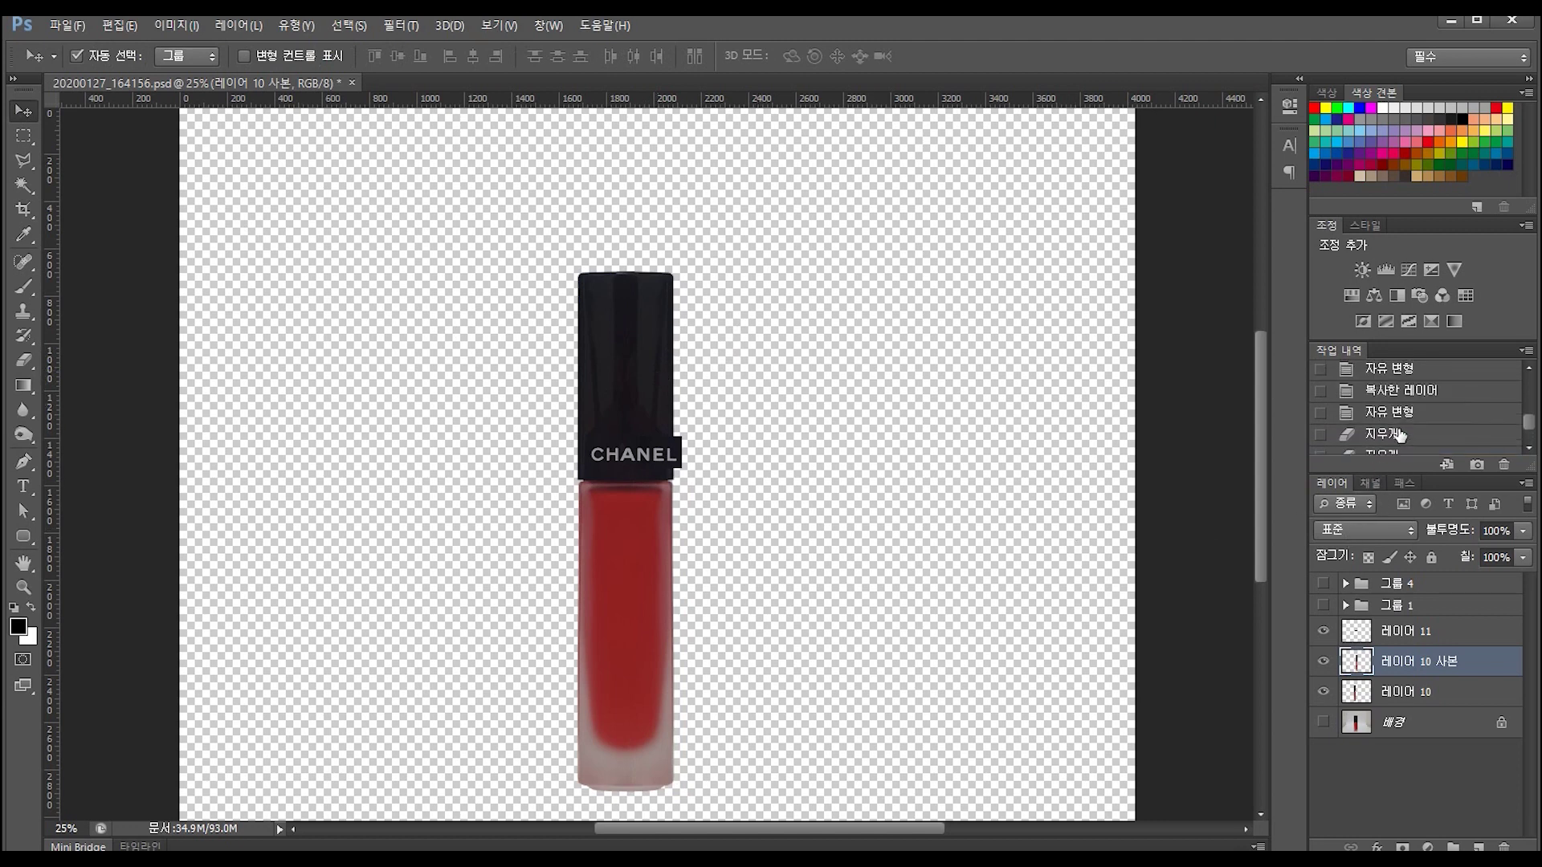
{"action": "left_click", "coordinate": [1402, 412]}
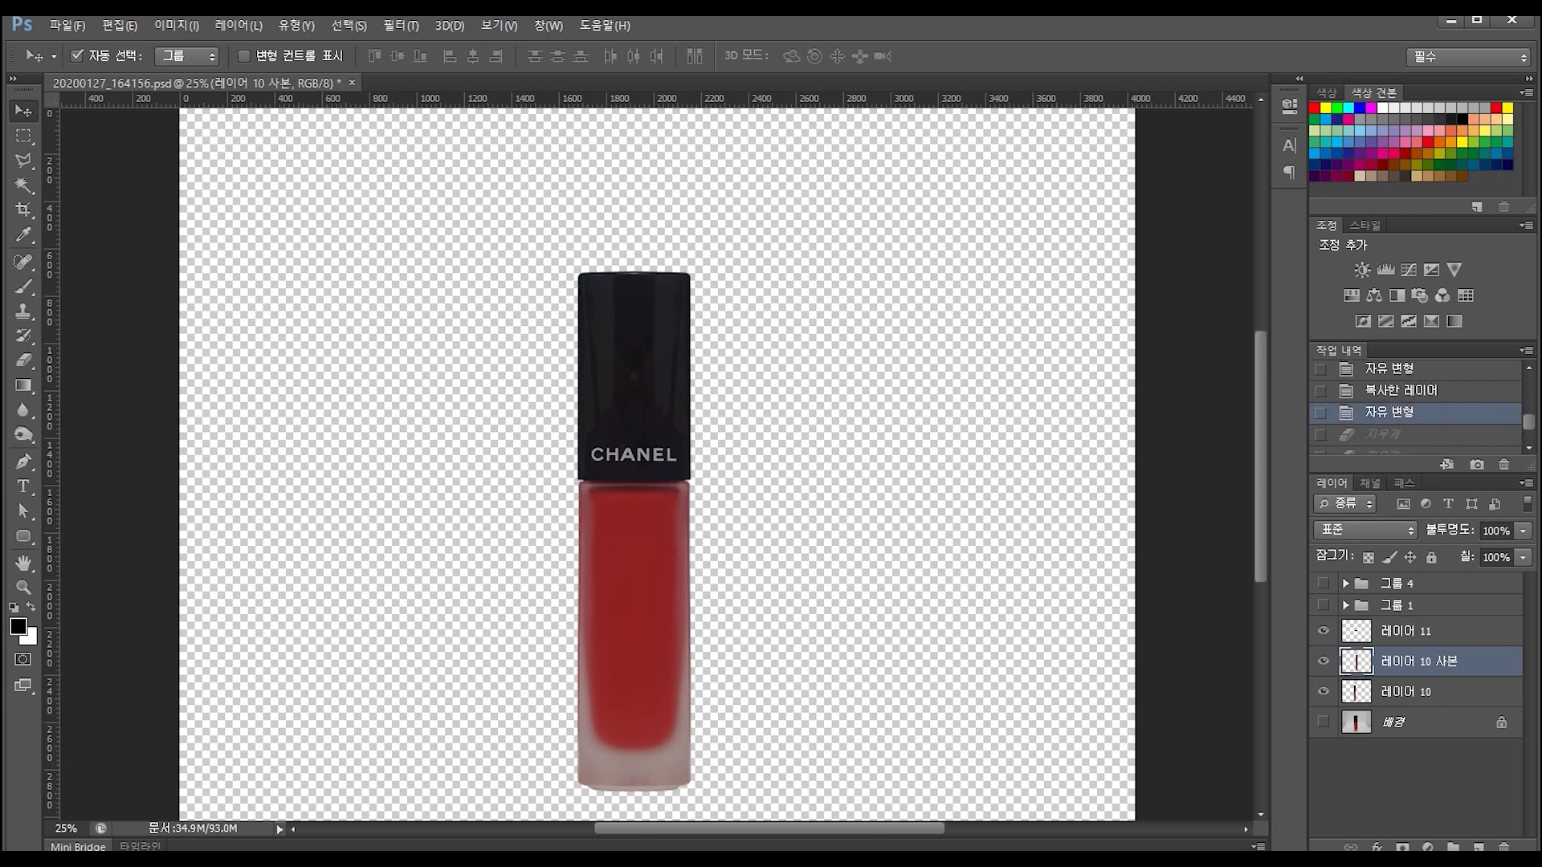
Merge 레이어 11, 레이어 10 사본 and 레이어 10 into one layer with Ctrl+E.
{"action": "left_click_drag", "start_coordinate": [926, 564], "coordinate": [792, 539]}
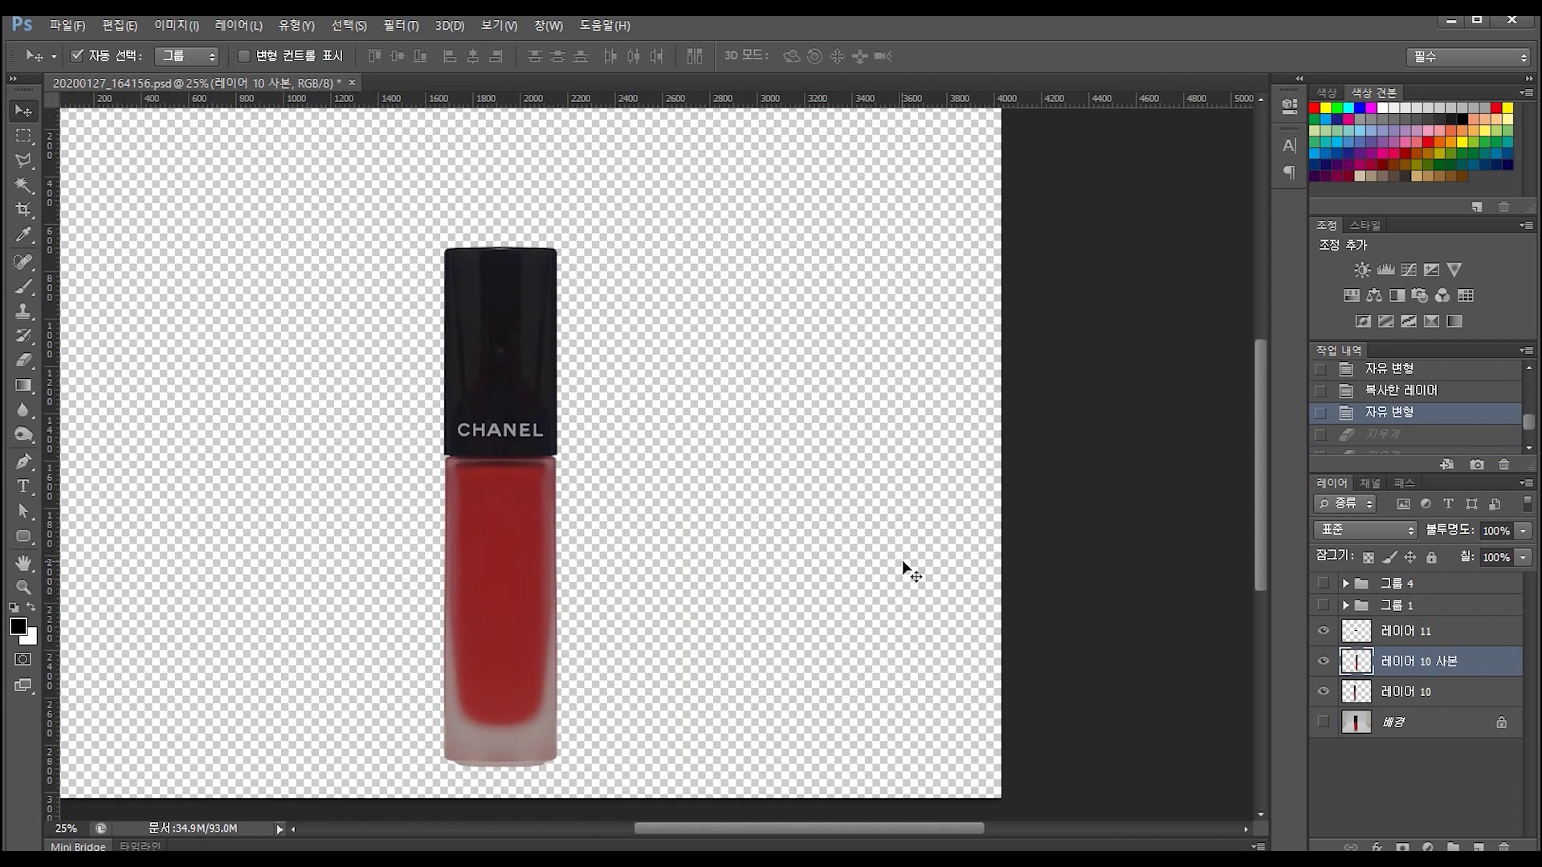
{"action": "left_click", "coordinate": [1421, 636]}
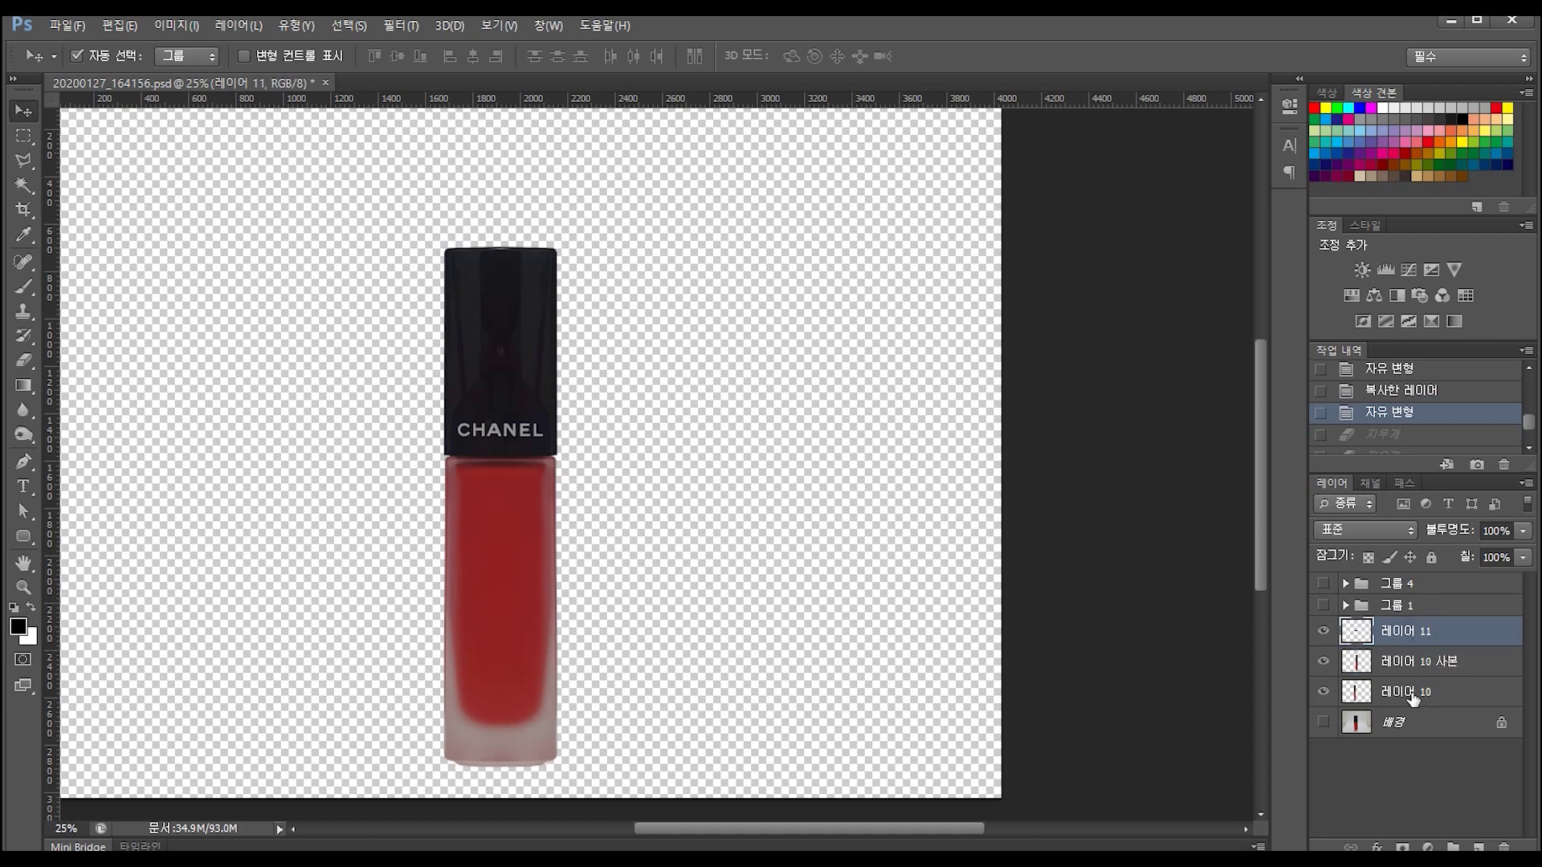
{"action": "left_click", "coordinate": [1414, 695], "text": "shift"}
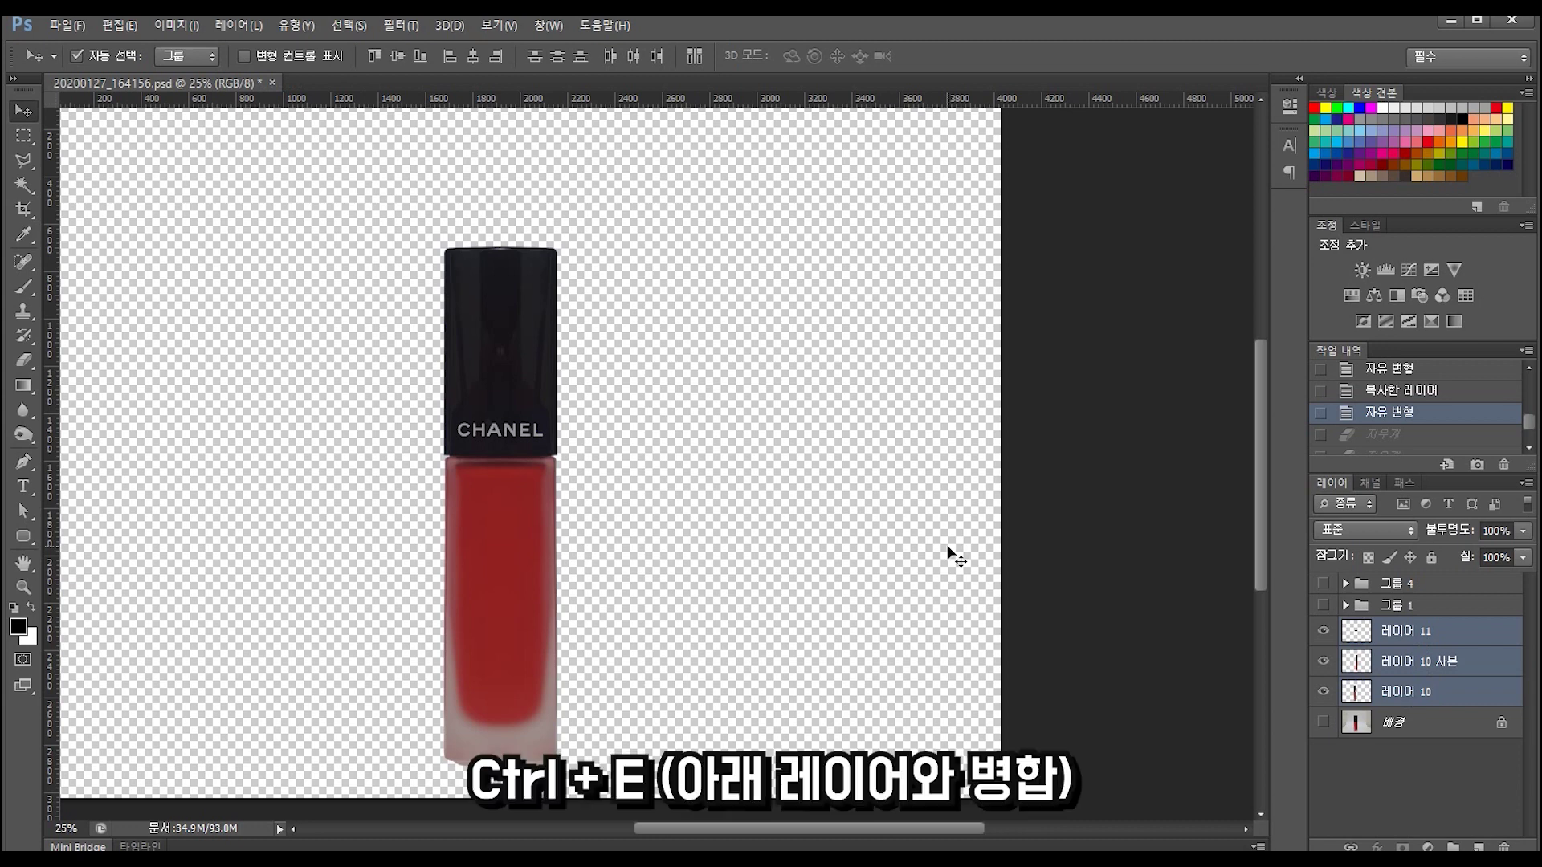
{"action": "key", "text": "ctrl+e"}
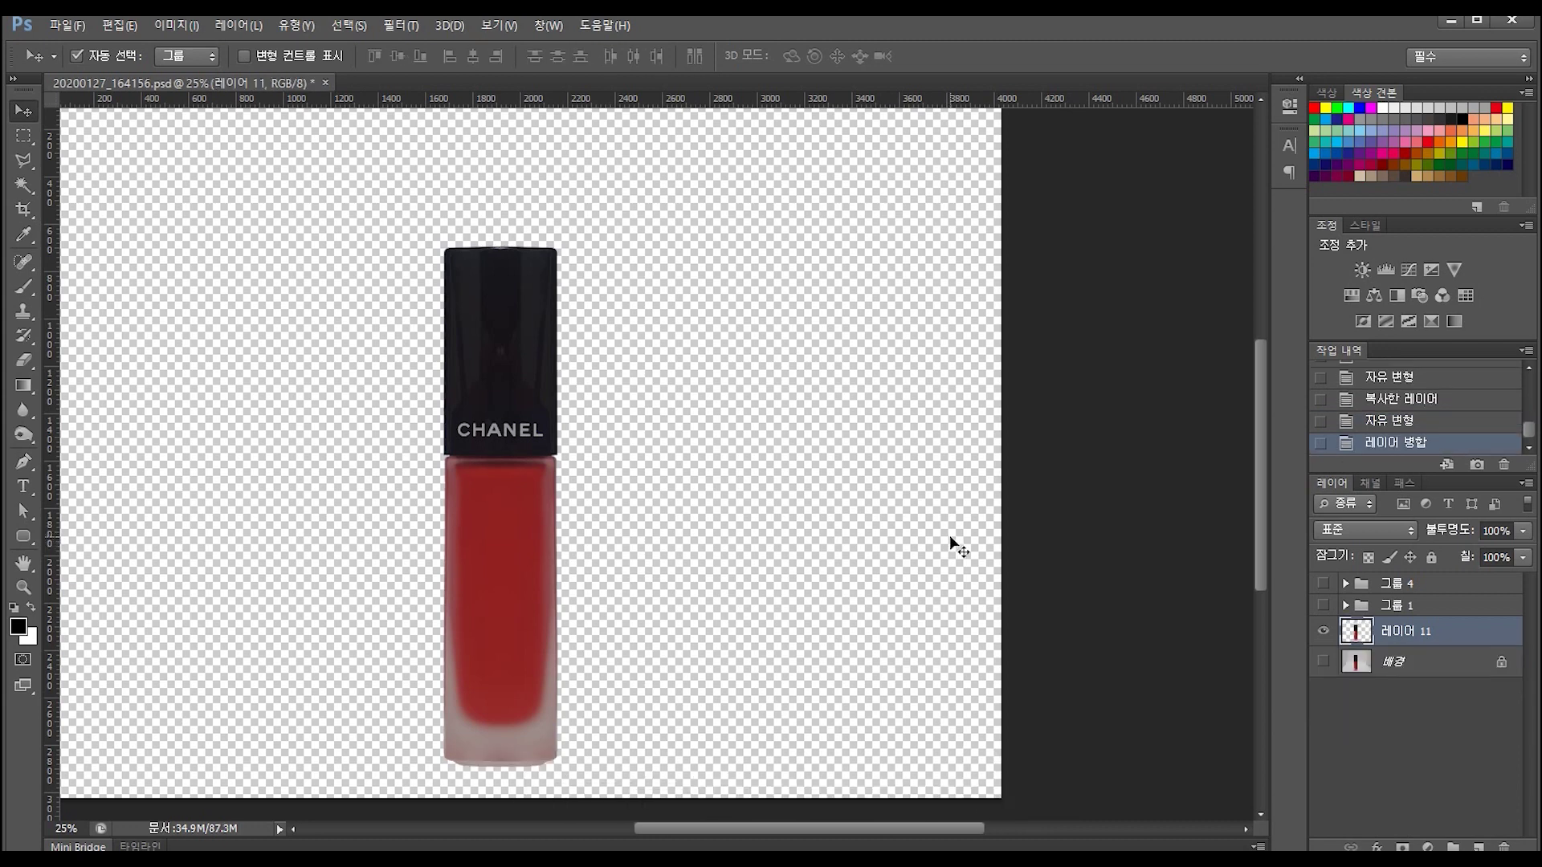
{"action": "key", "text": "ctrl+l"}
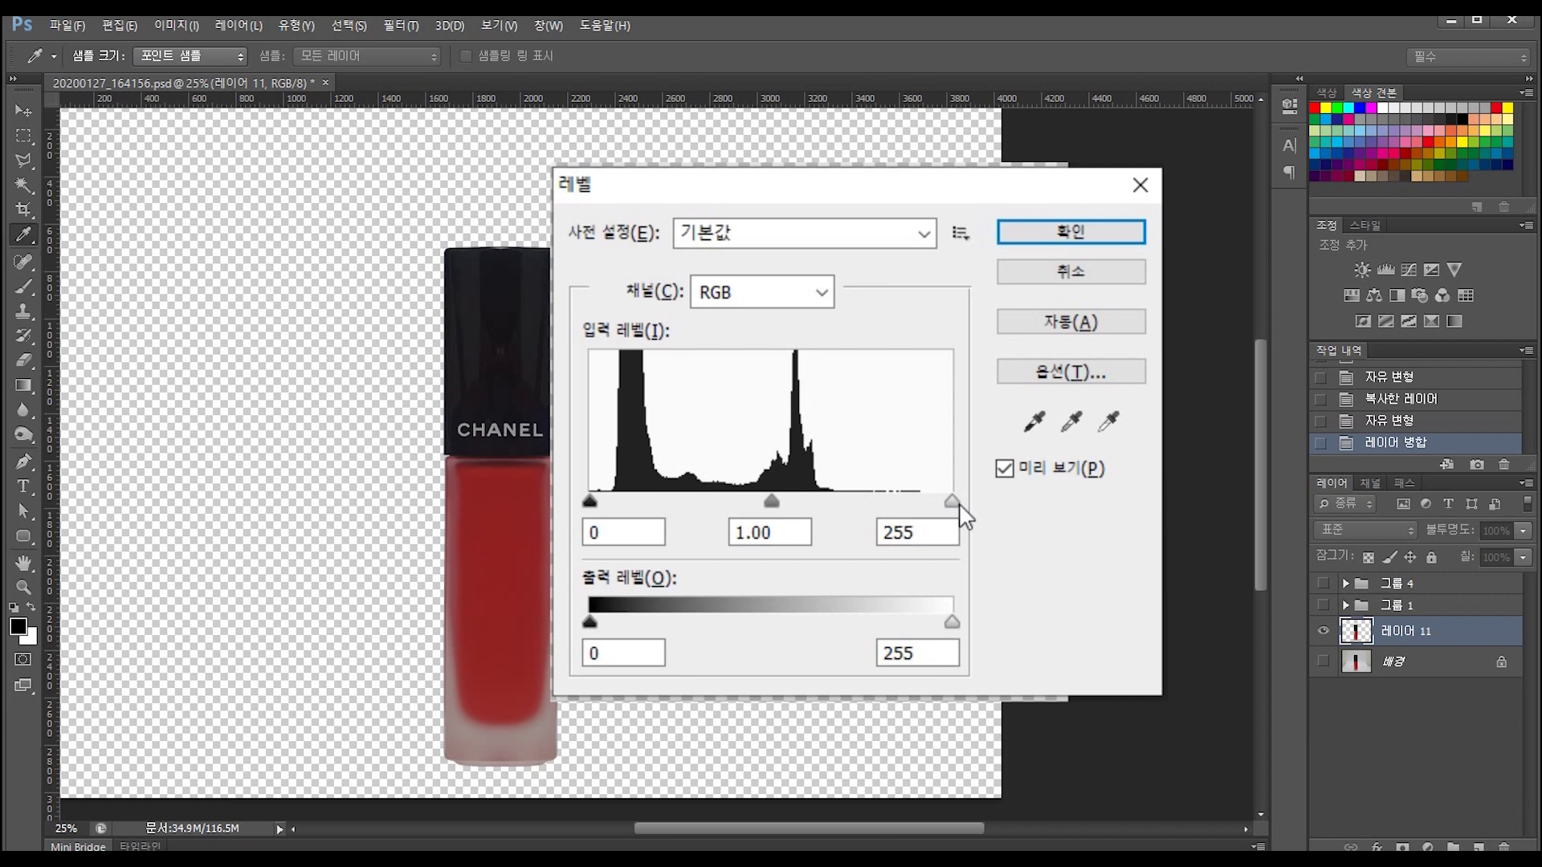
Set Levels input to 16 black and 165 white and apply it to the bottle.
{"action": "left_click_drag", "start_coordinate": [960, 505], "coordinate": [824, 506]}
{"action": "left_click_drag", "start_coordinate": [590, 502], "coordinate": [613, 502]}
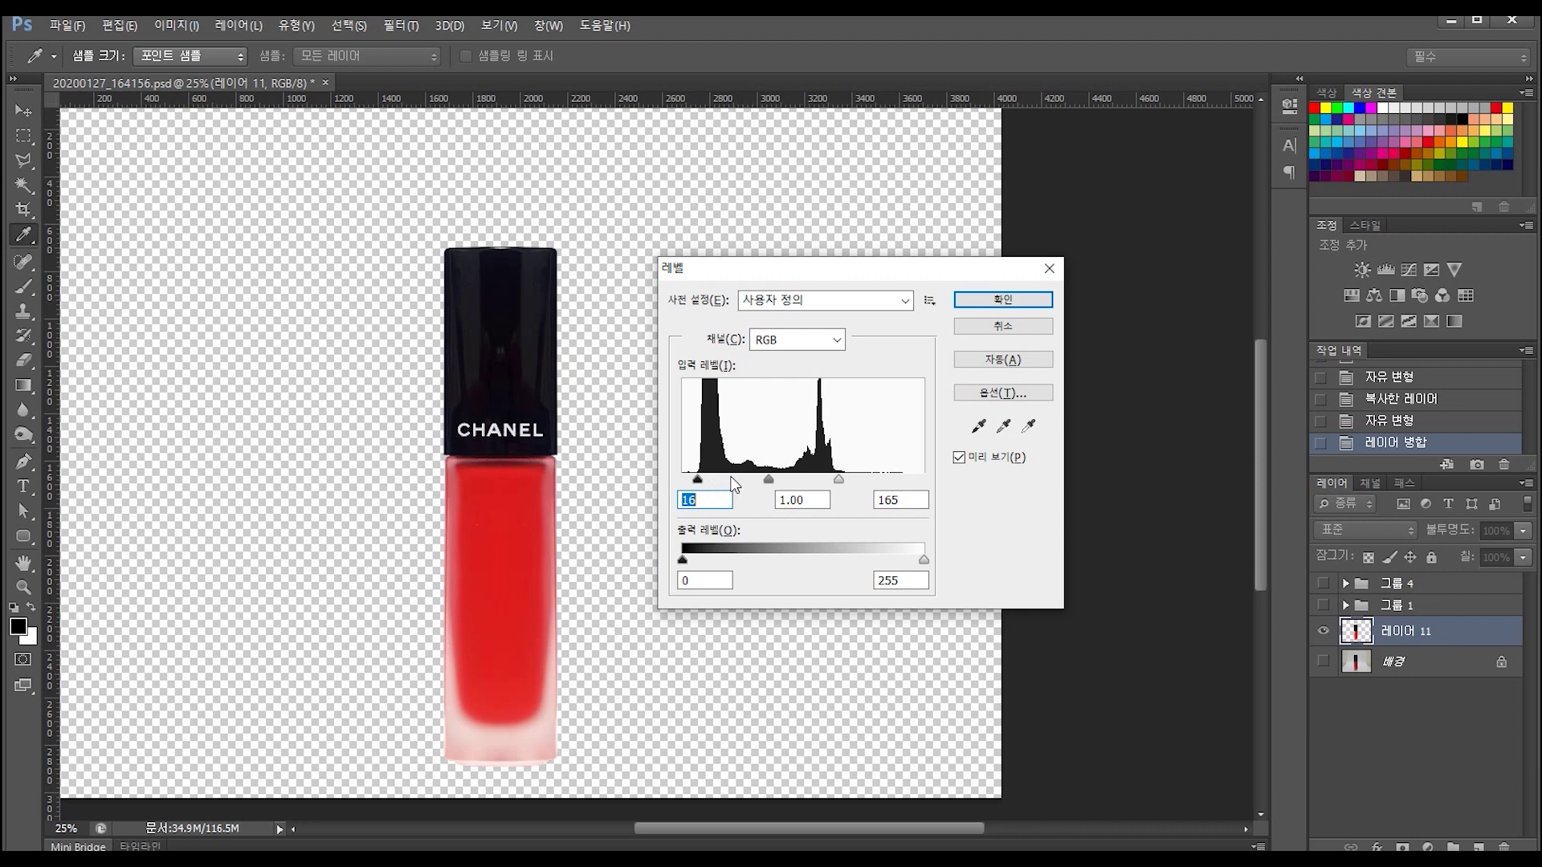
{"action": "key", "text": "Return"}
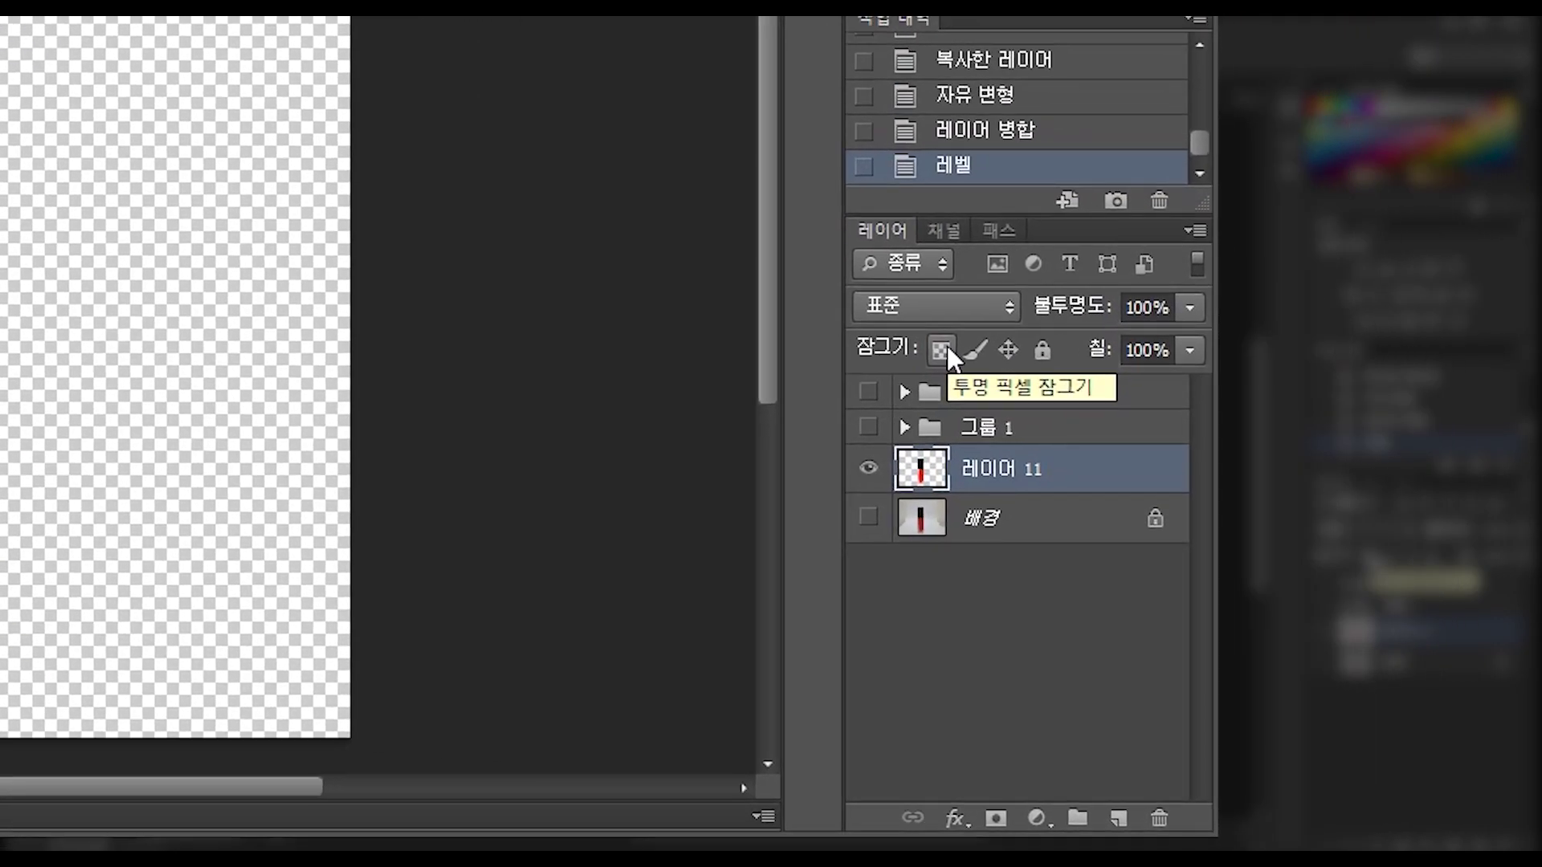
Lock 레이어 11's transparent pixels and sample the cap's dark colour with the Brush.
{"action": "left_click", "coordinate": [944, 349]}
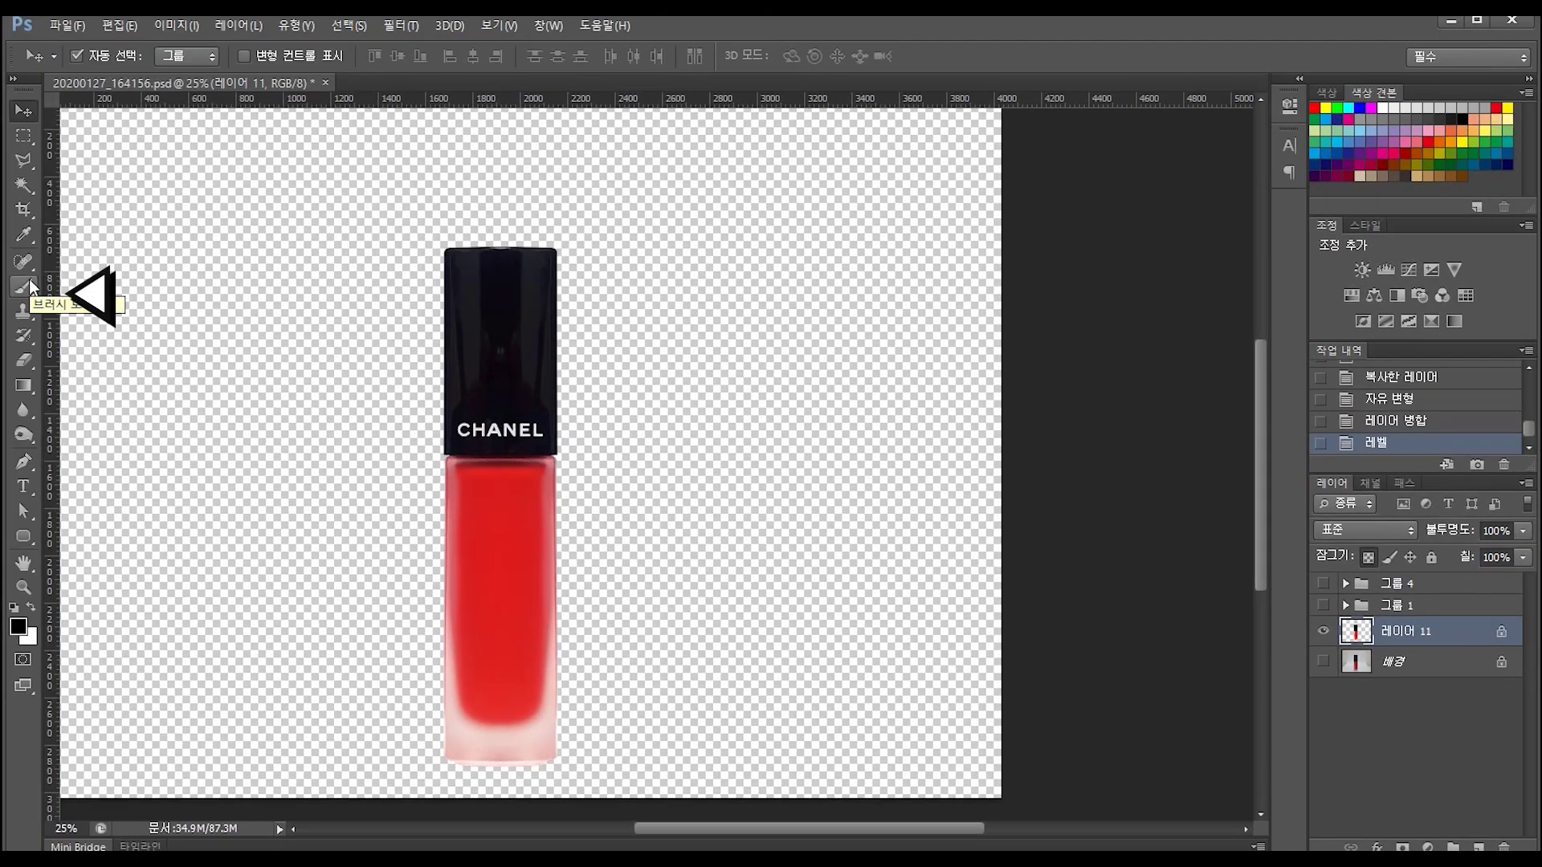
{"action": "left_click", "coordinate": [29, 279]}
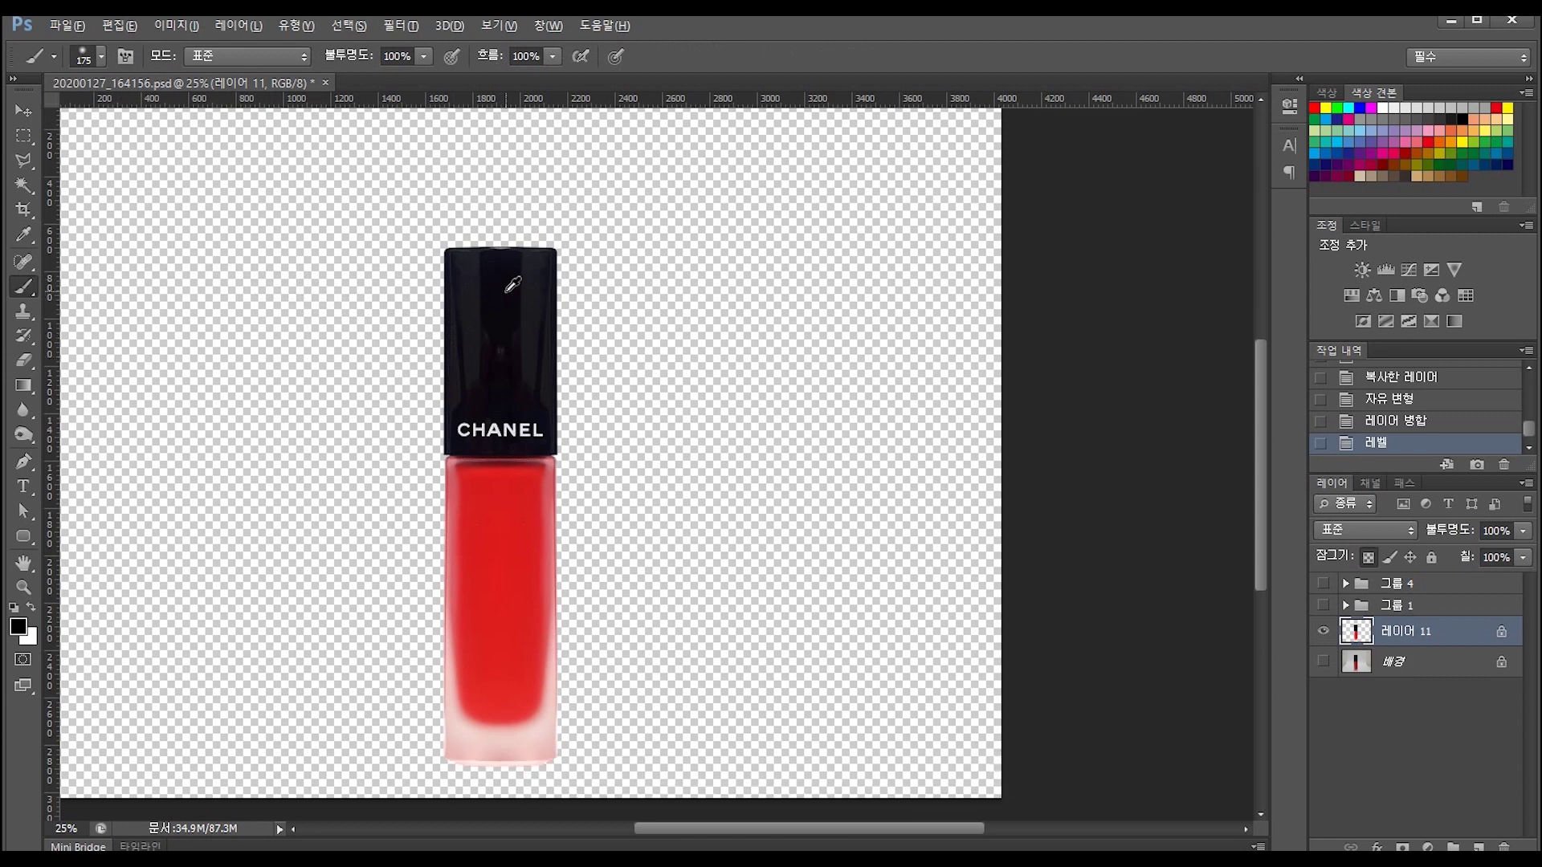
{"action": "left_click", "coordinate": [506, 292], "text": "alt"}
{"action": "right_click", "coordinate": [503, 293]}
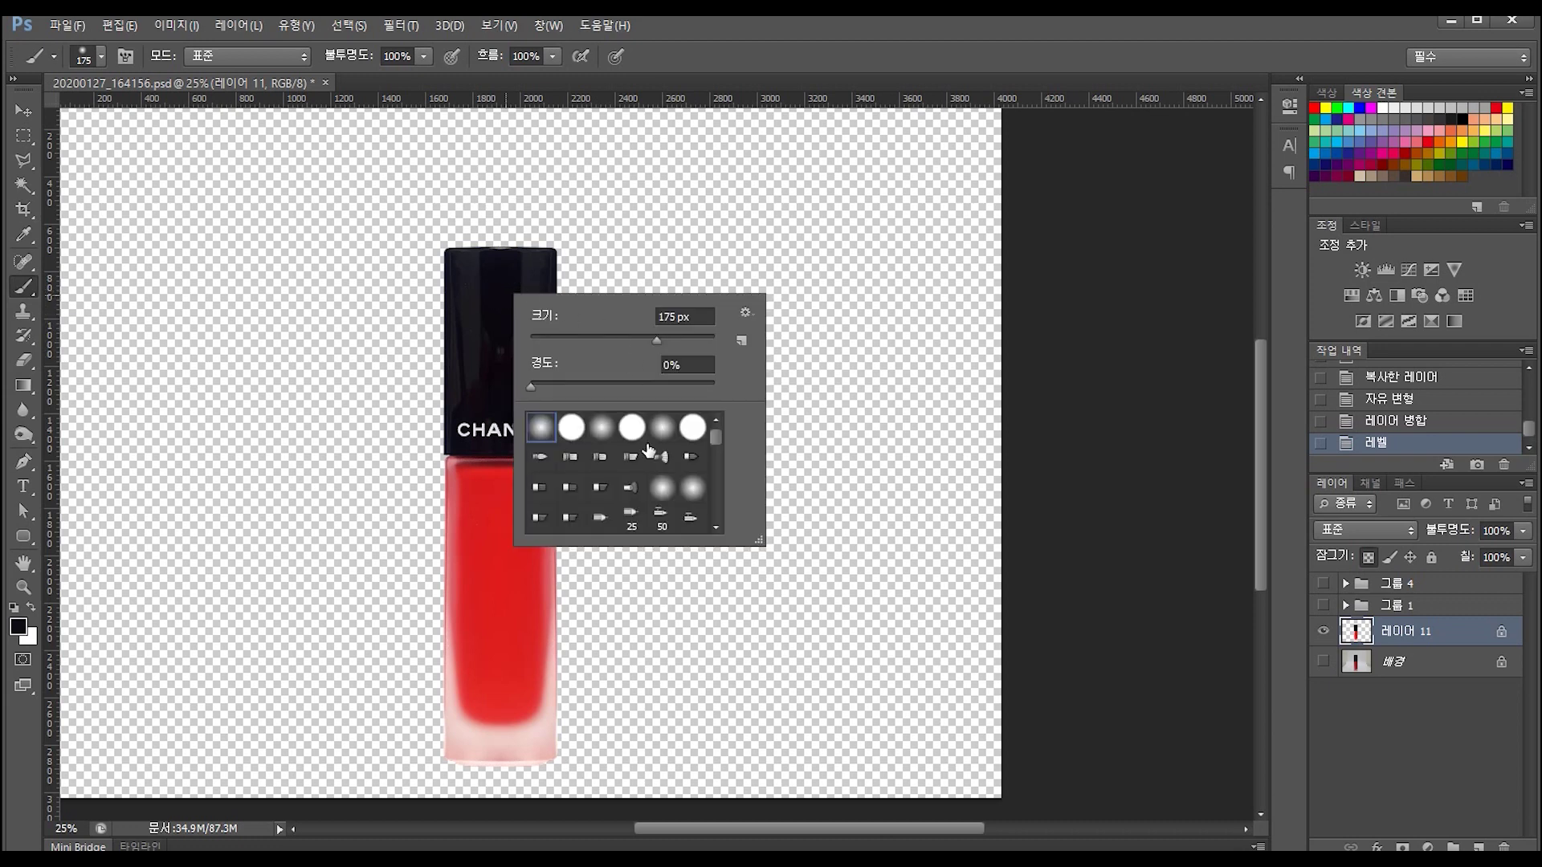
{"action": "left_click", "coordinate": [495, 298]}
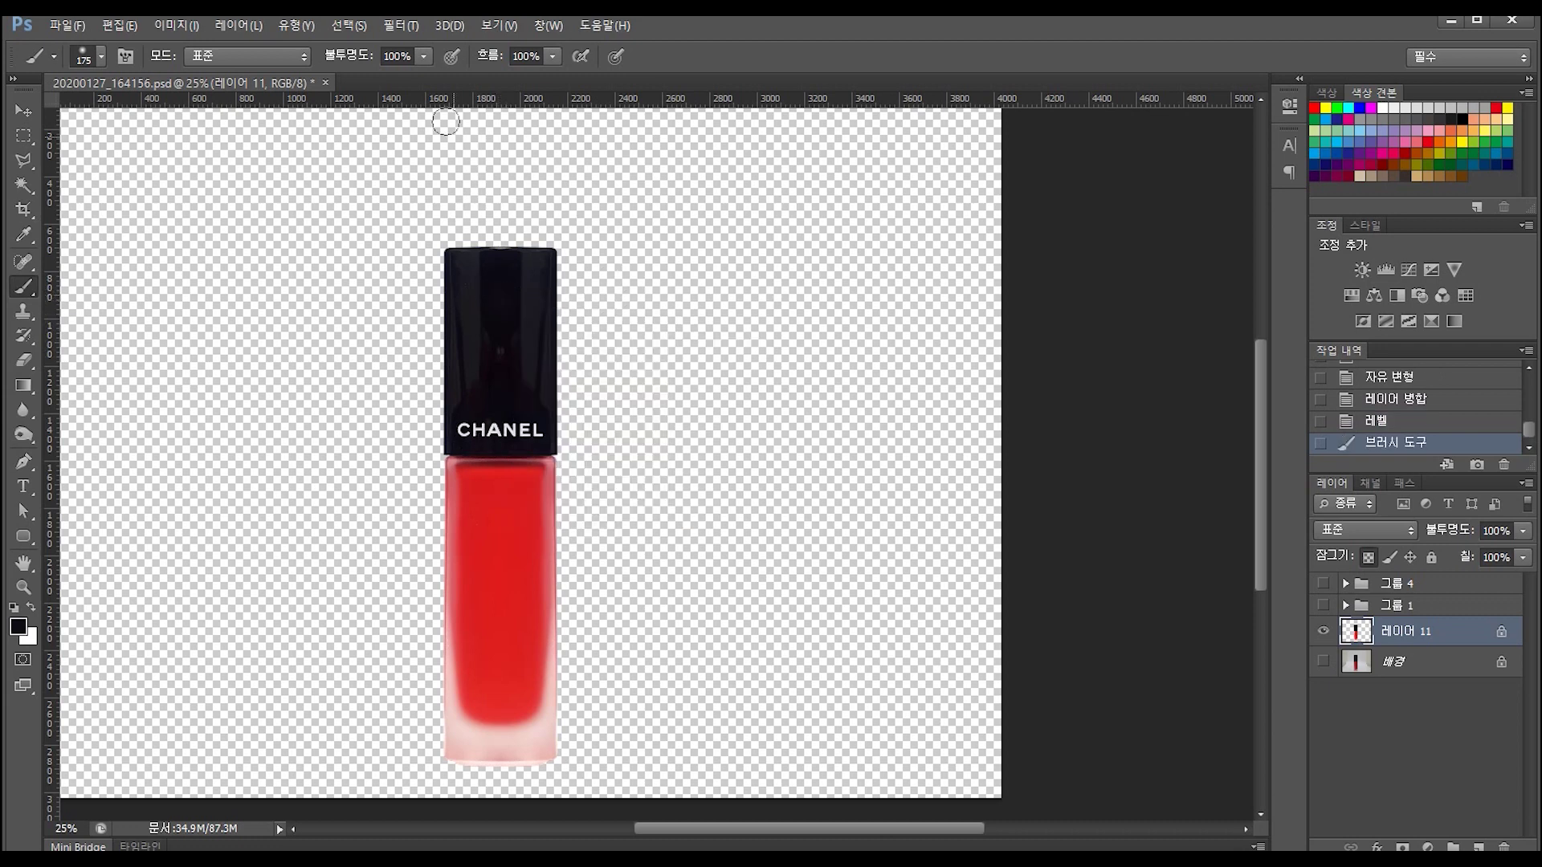
At 22% brush opacity, paint softly over the cap's highlights, shrinking the brush to 200.
{"action": "left_click", "coordinate": [348, 74]}
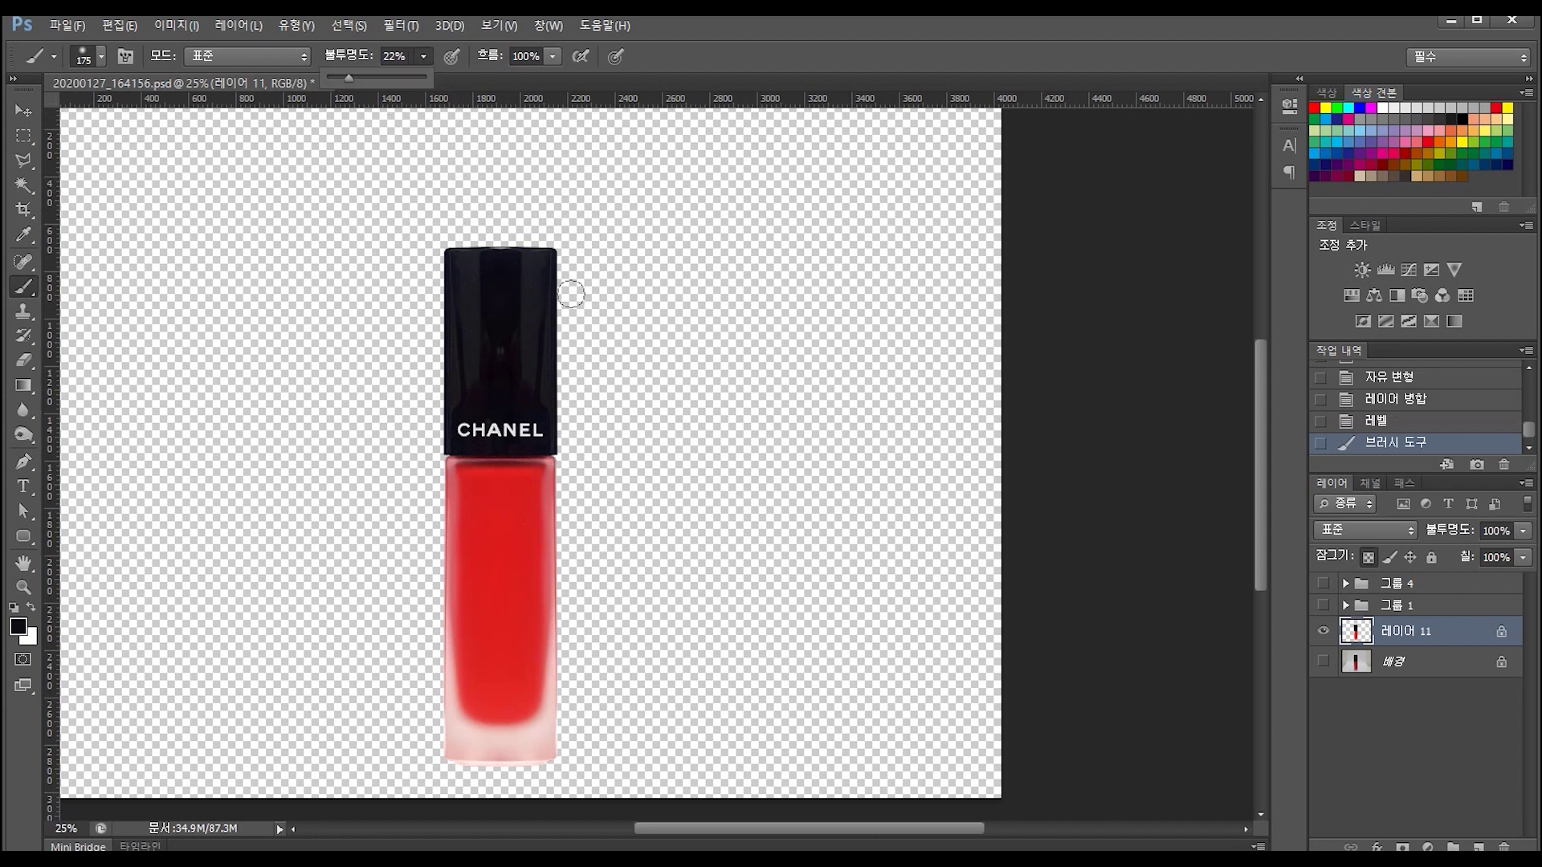
{"action": "left_click", "coordinate": [498, 306]}
{"action": "left_click", "coordinate": [454, 308]}
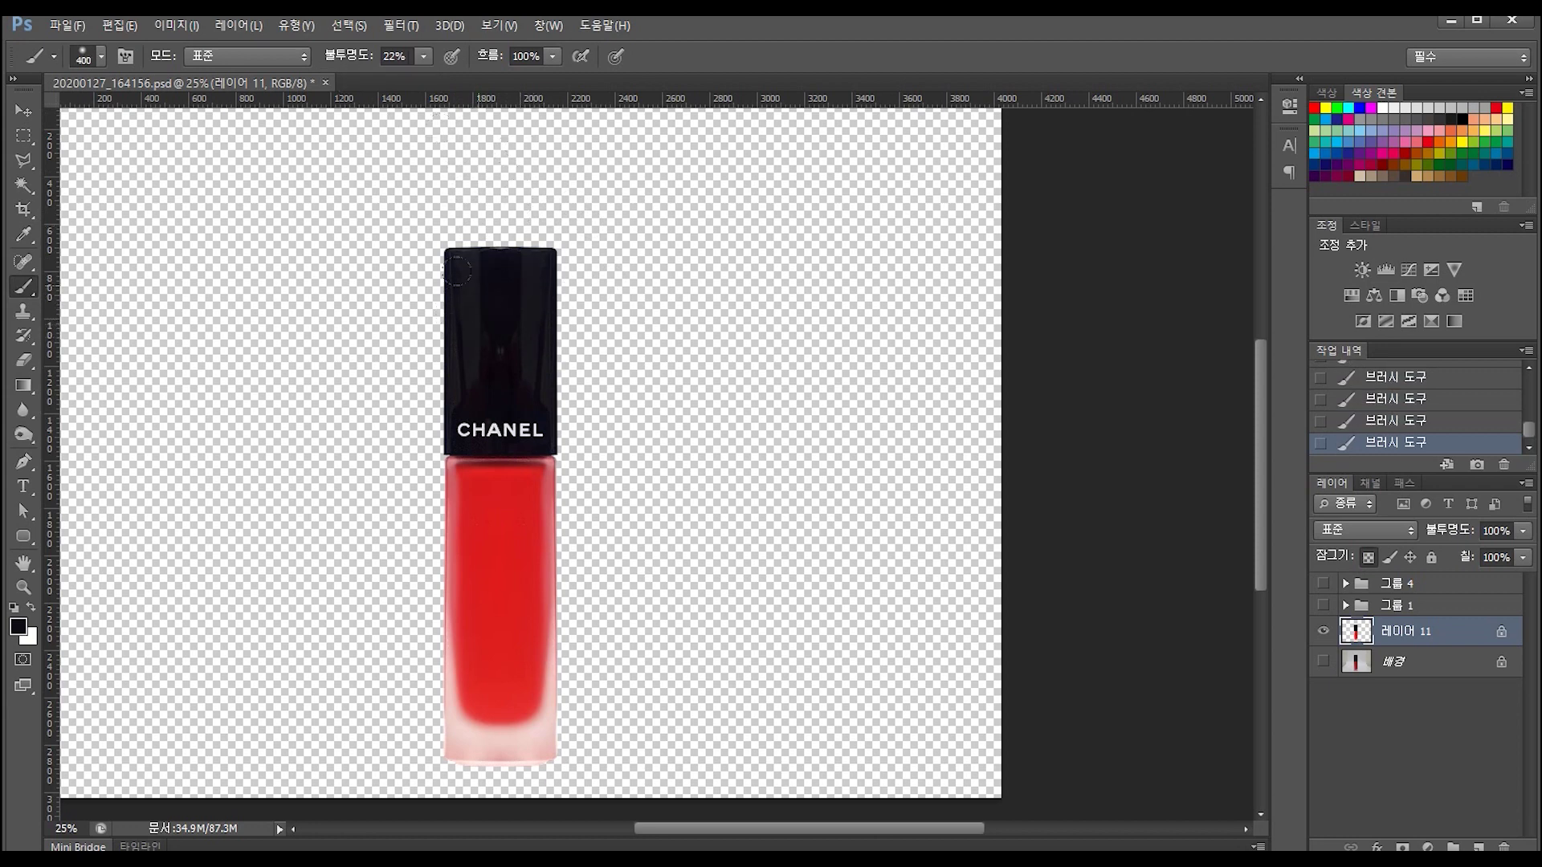
{"action": "key", "text": "bracketleft"}
{"action": "key", "text": "bracketleft"}
{"action": "key", "text": "m"}
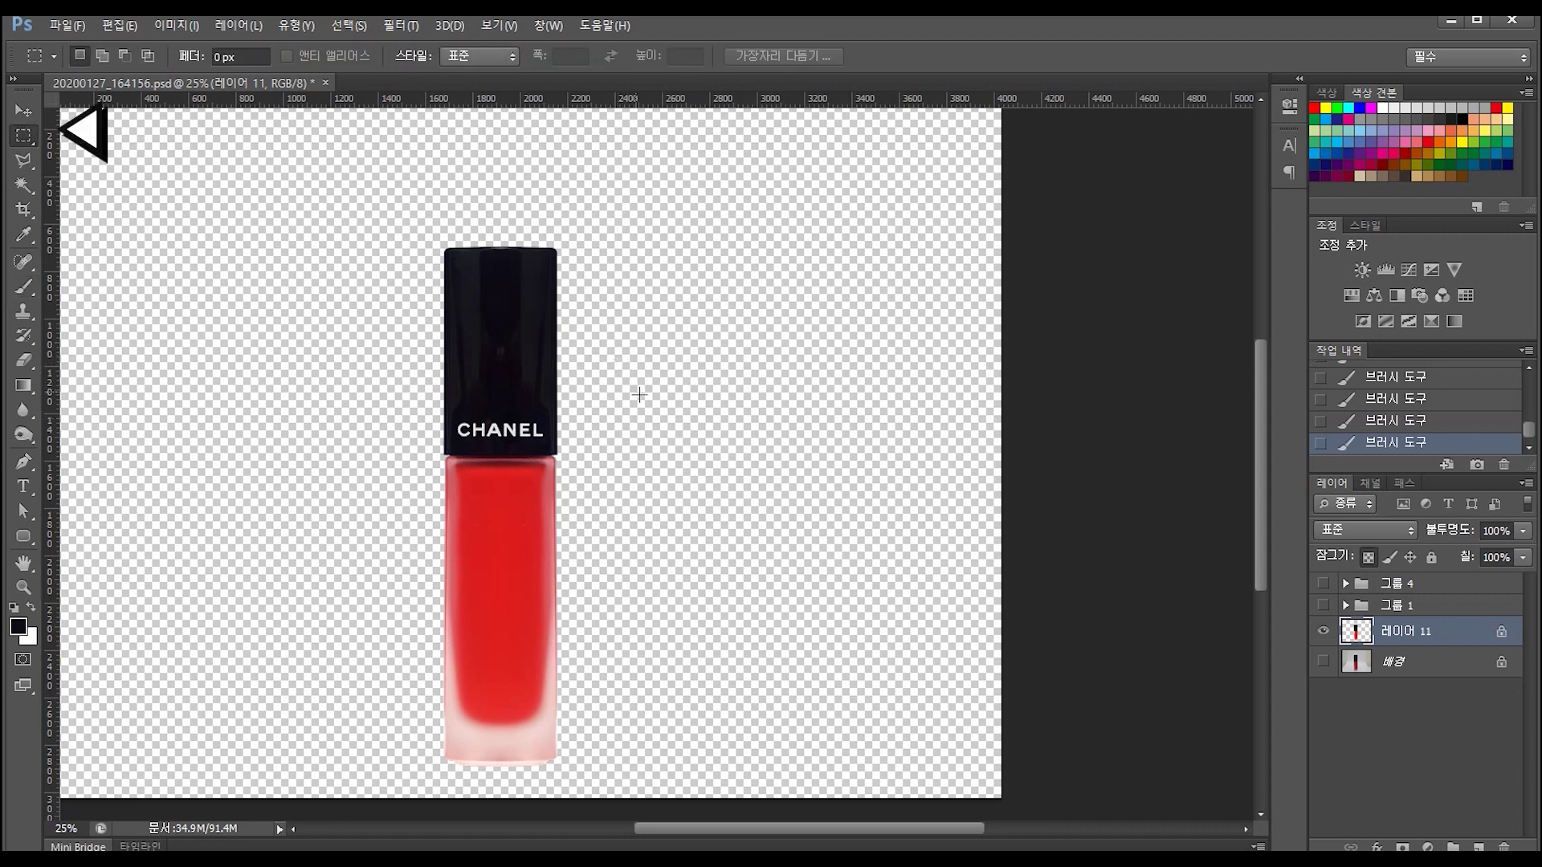
Select a thin strip down the cap's left edge and fill it white on a new Layer 12.
{"action": "key", "text": "ctrl+plus"}
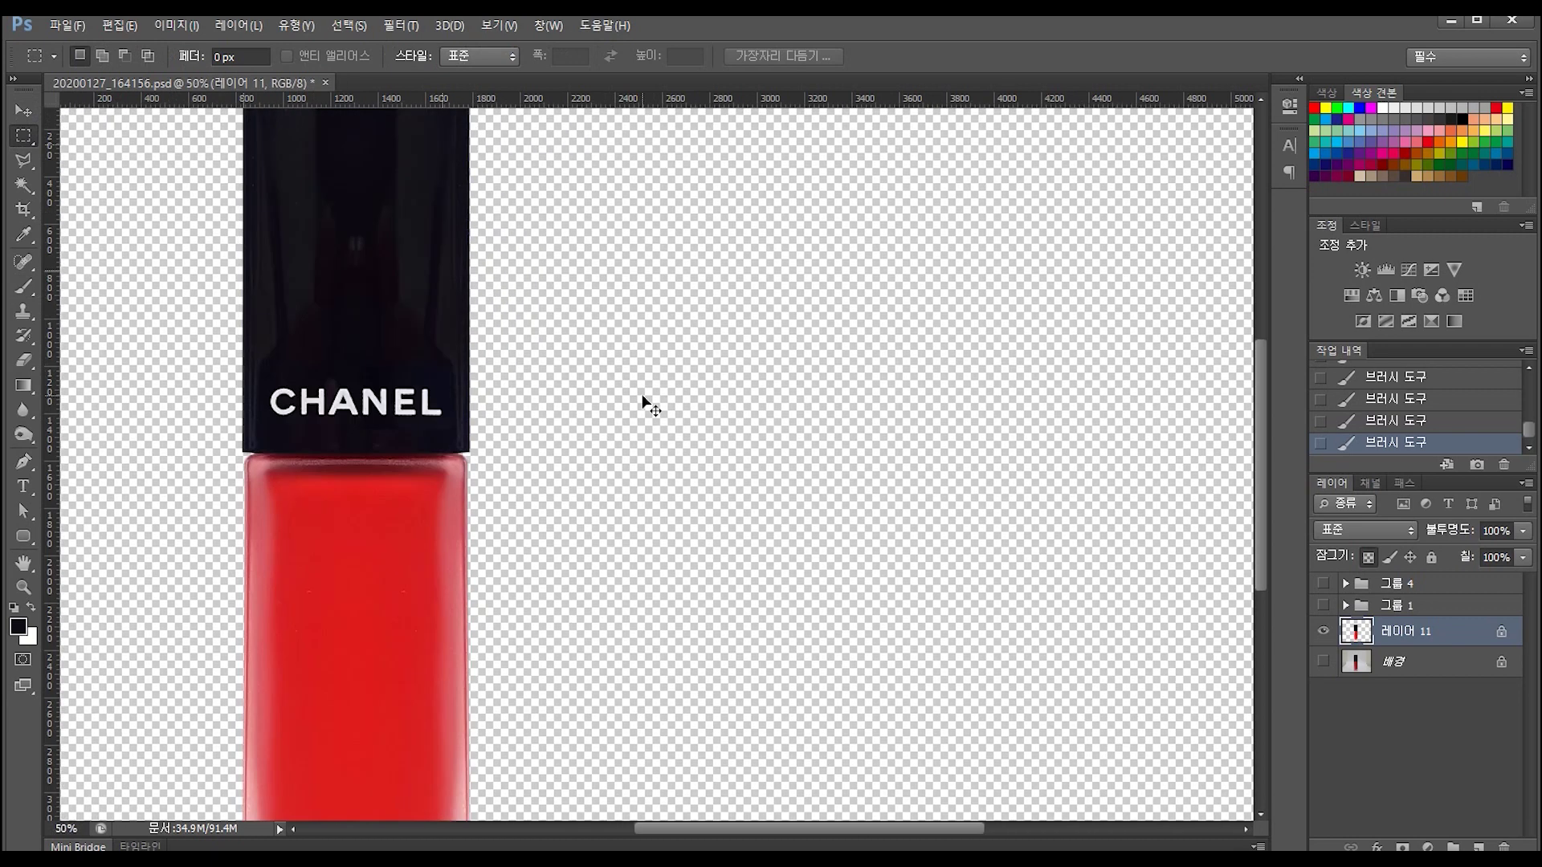
{"action": "key", "text": "ctrl+plus"}
{"action": "mouse_move", "coordinate": [347, 257]}
{"action": "left_mouse_down"}
{"action": "mouse_move", "coordinate": [365, 445]}
{"action": "mouse_move", "coordinate": [359, 693]}
{"action": "left_mouse_up"}
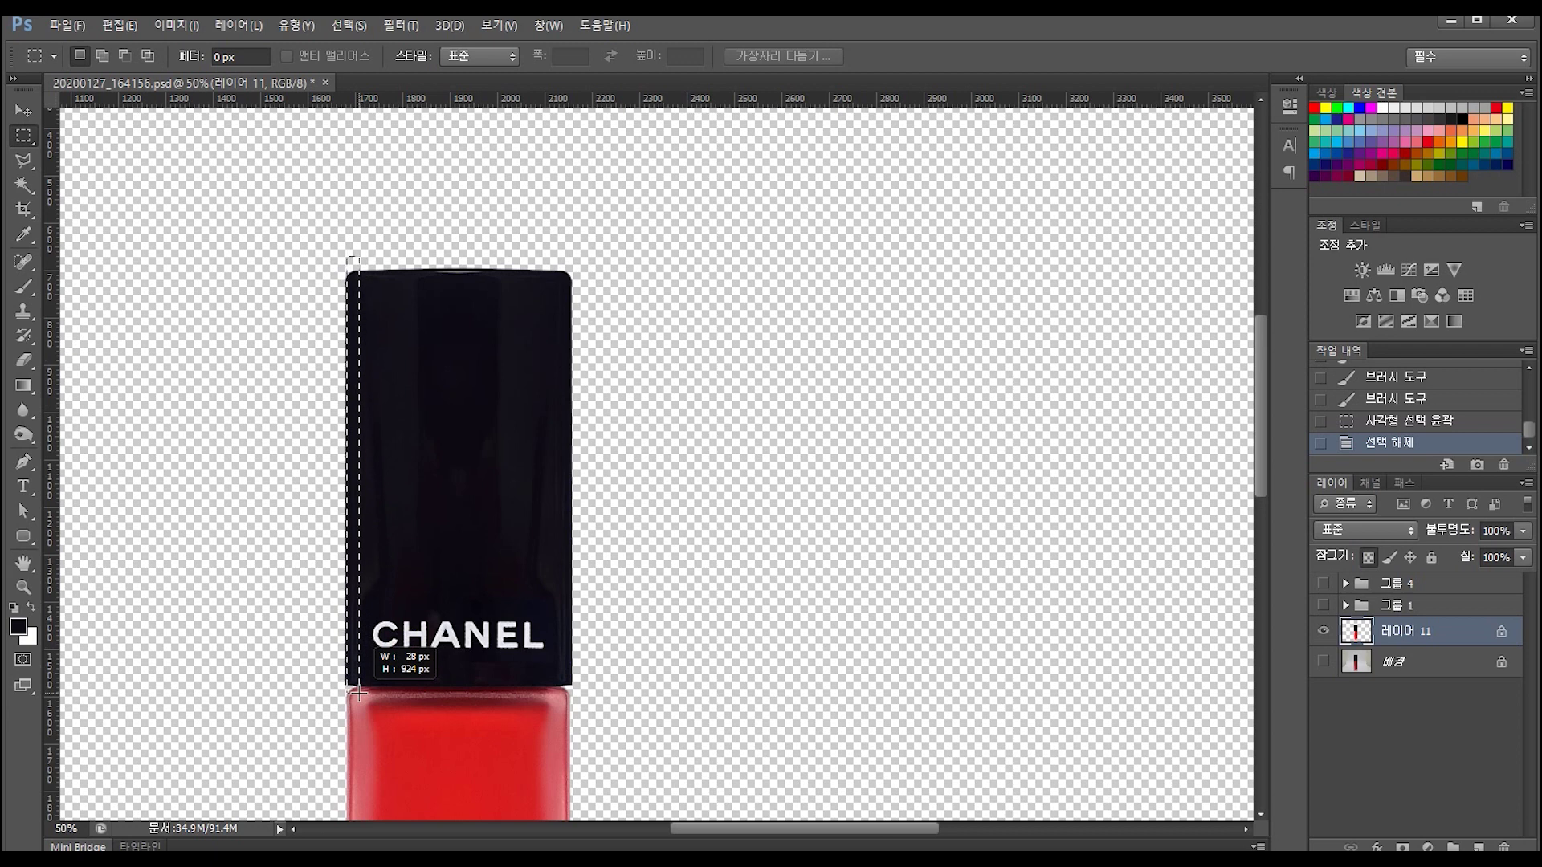
{"action": "left_click_drag", "start_coordinate": [359, 692], "coordinate": [358, 689]}
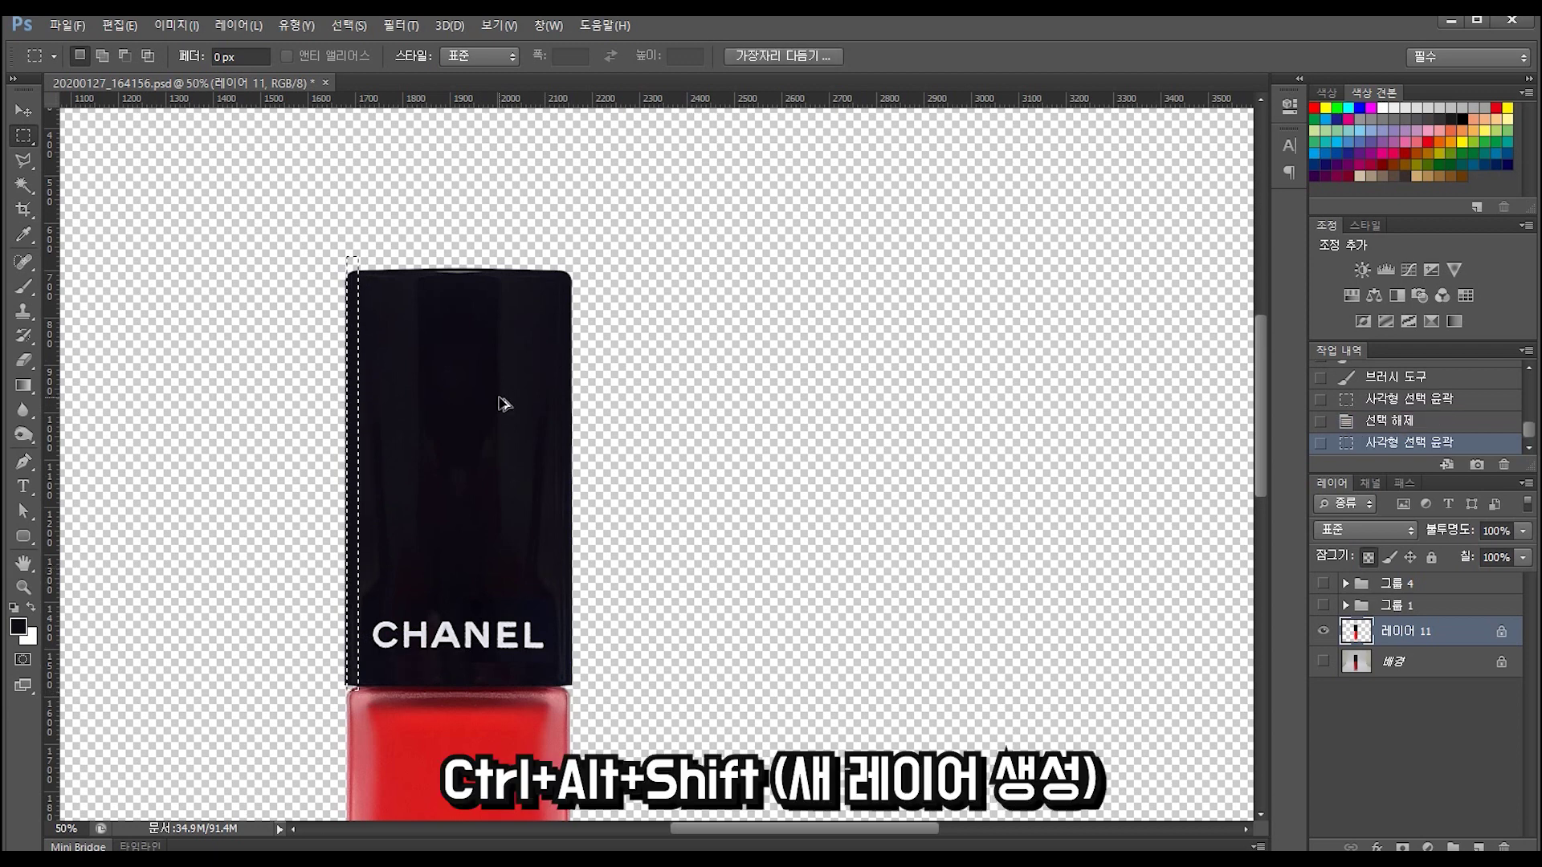
{"action": "key", "text": "ctrl+shift+alt+n"}
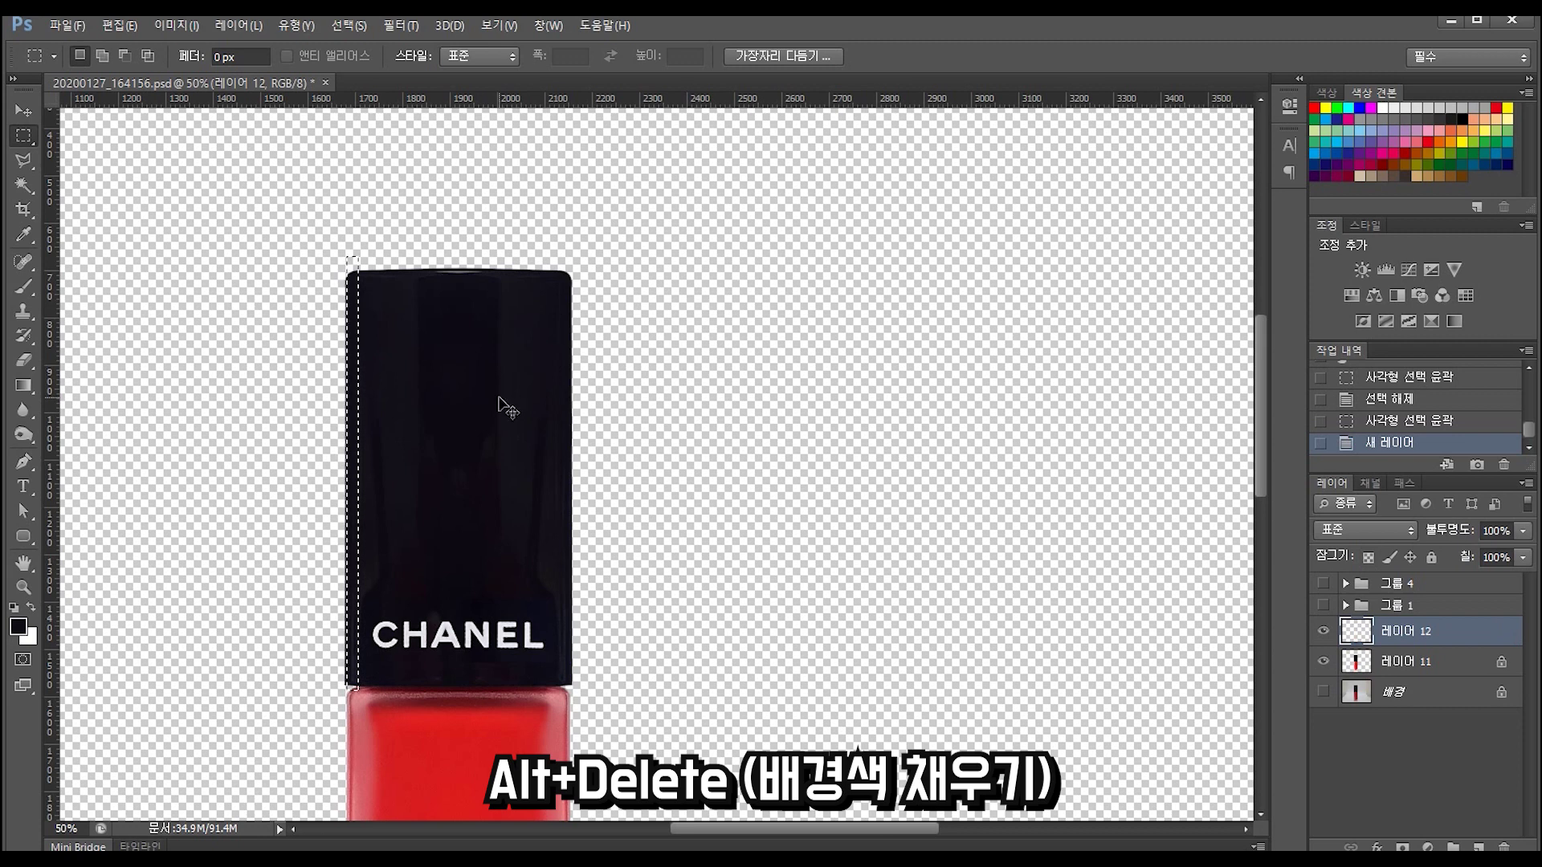
{"action": "key", "text": "ctrl+Delete"}
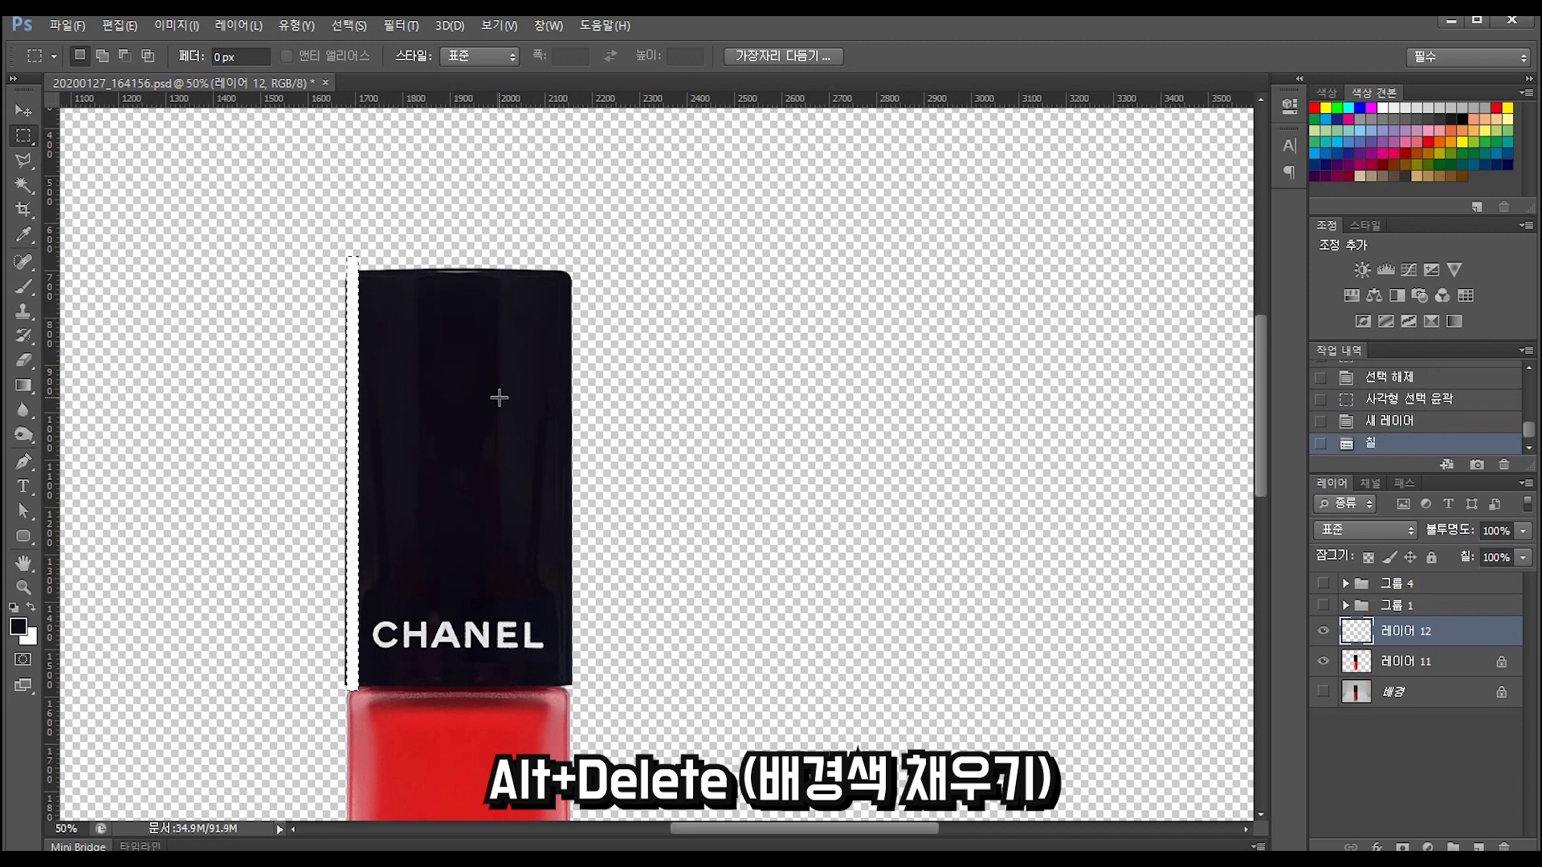
{"action": "key", "text": "ctrl+d"}
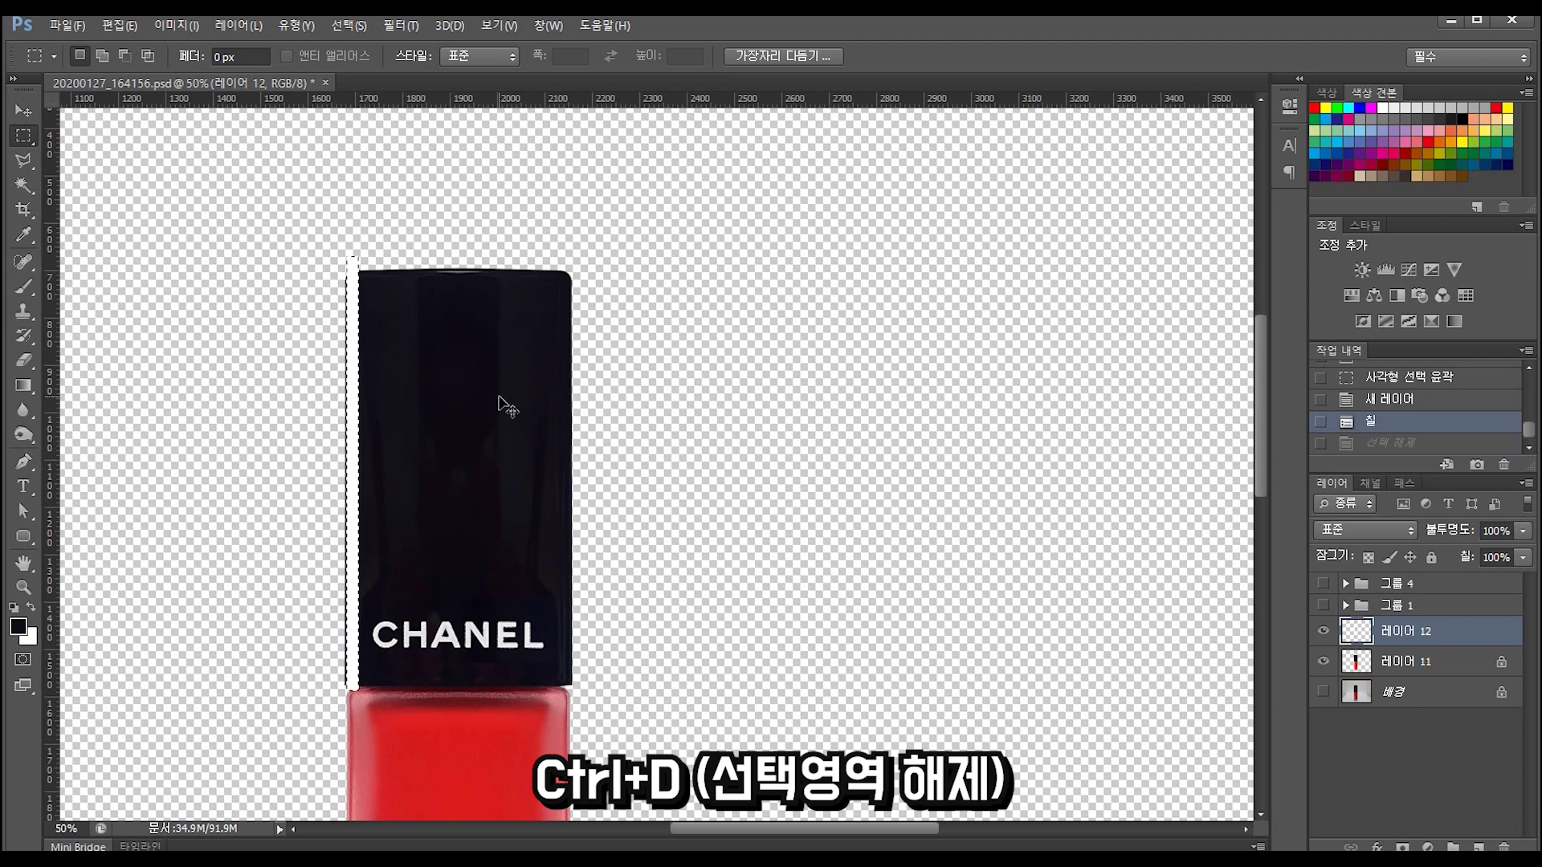
{"action": "key", "text": "ctrl+d"}
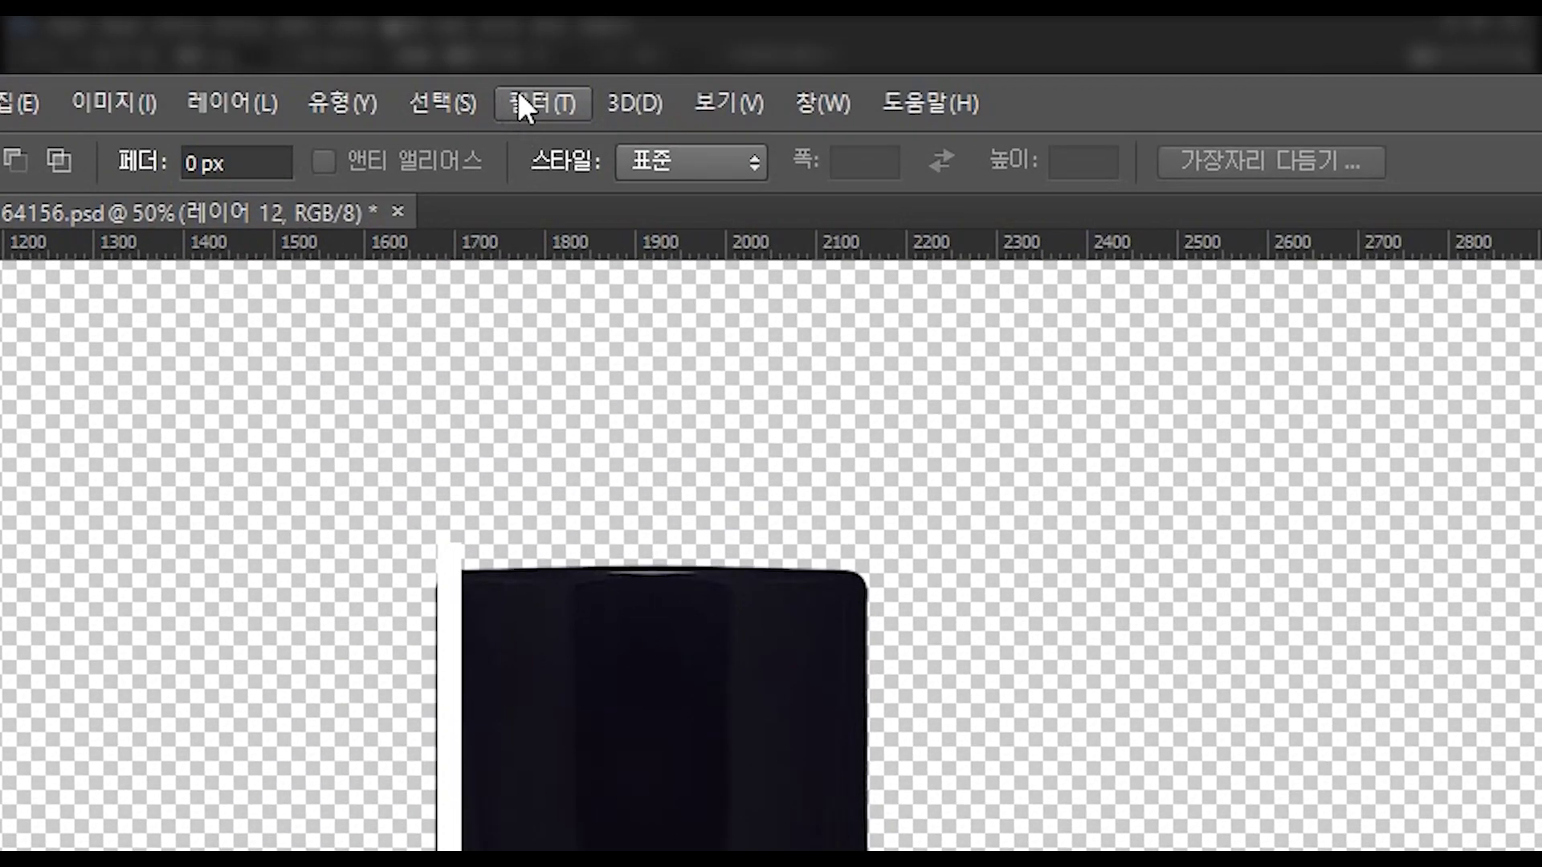
Apply a 16.8-pixel Gaussian Blur to the white strip on Layer 12.
{"action": "left_click", "coordinate": [519, 96]}
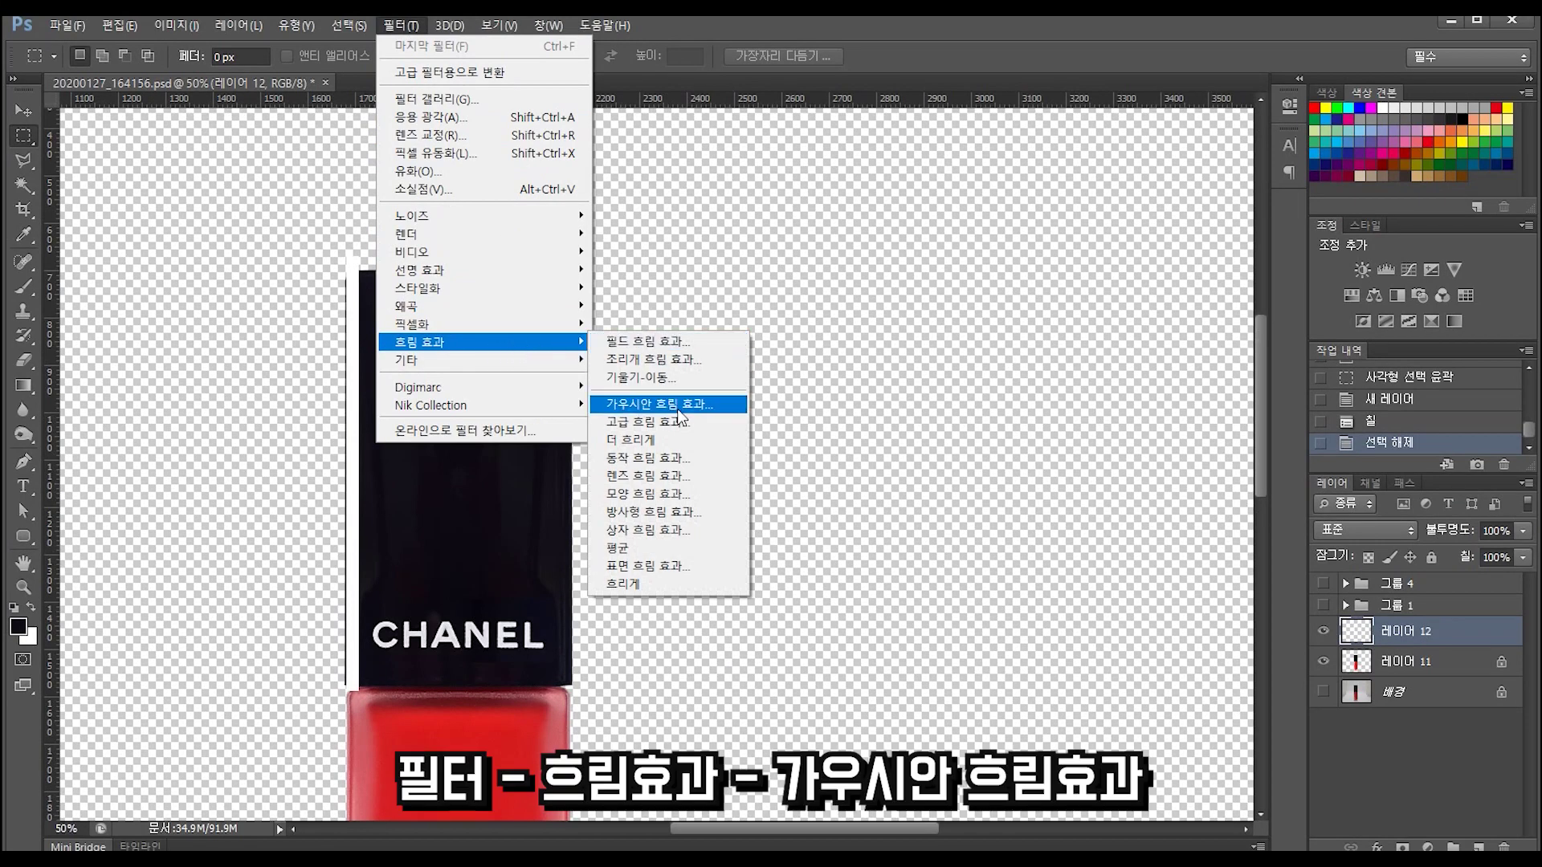
{"action": "left_click", "coordinate": [678, 409]}
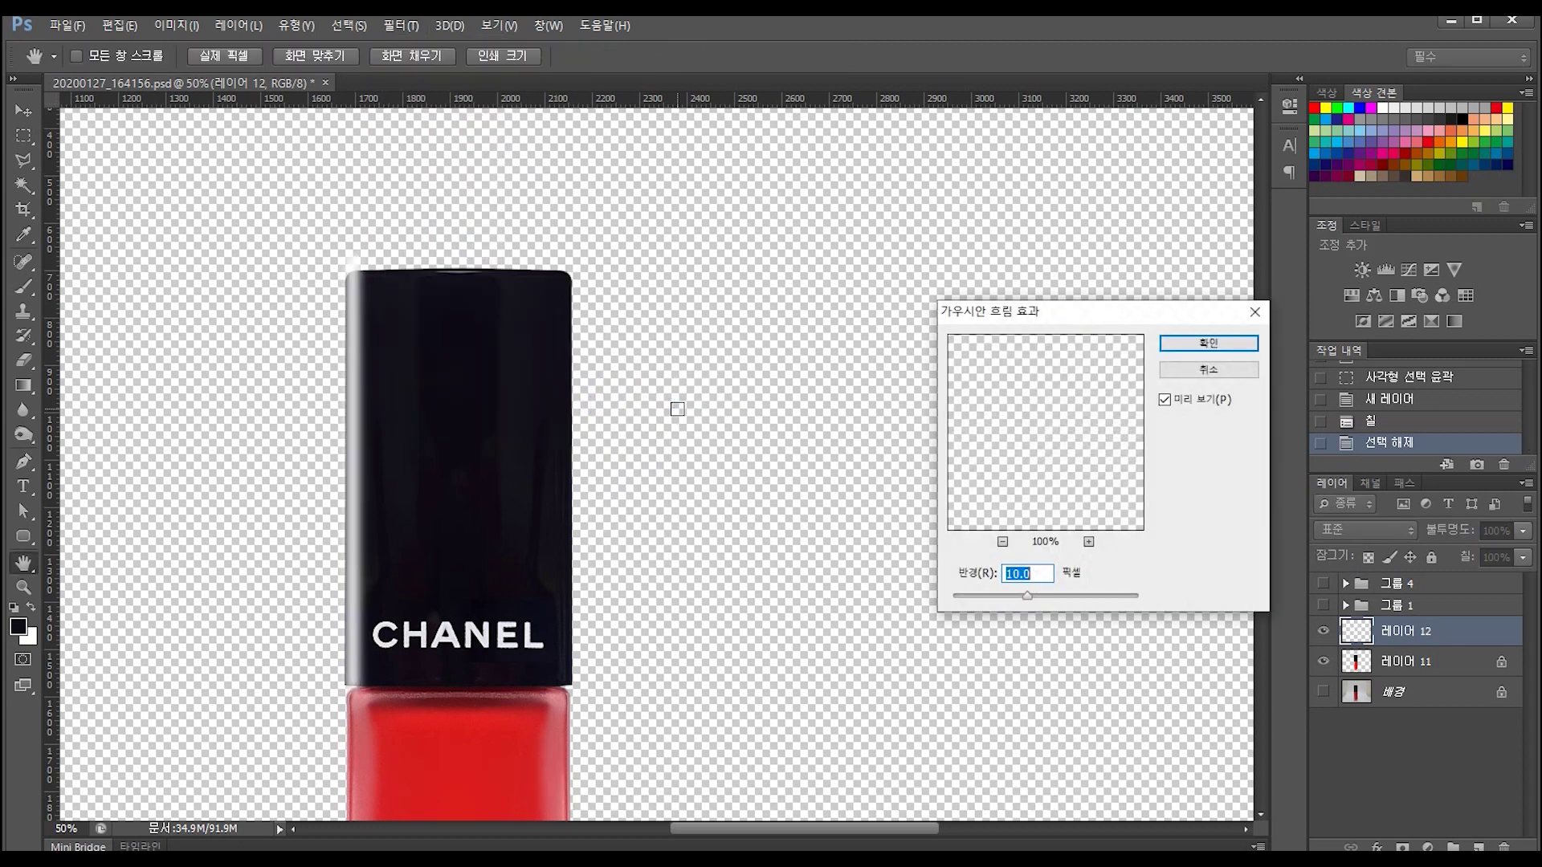
{"action": "left_click_drag", "start_coordinate": [1081, 326], "coordinate": [882, 344]}
{"action": "left_click_drag", "start_coordinate": [829, 614], "coordinate": [850, 610]}
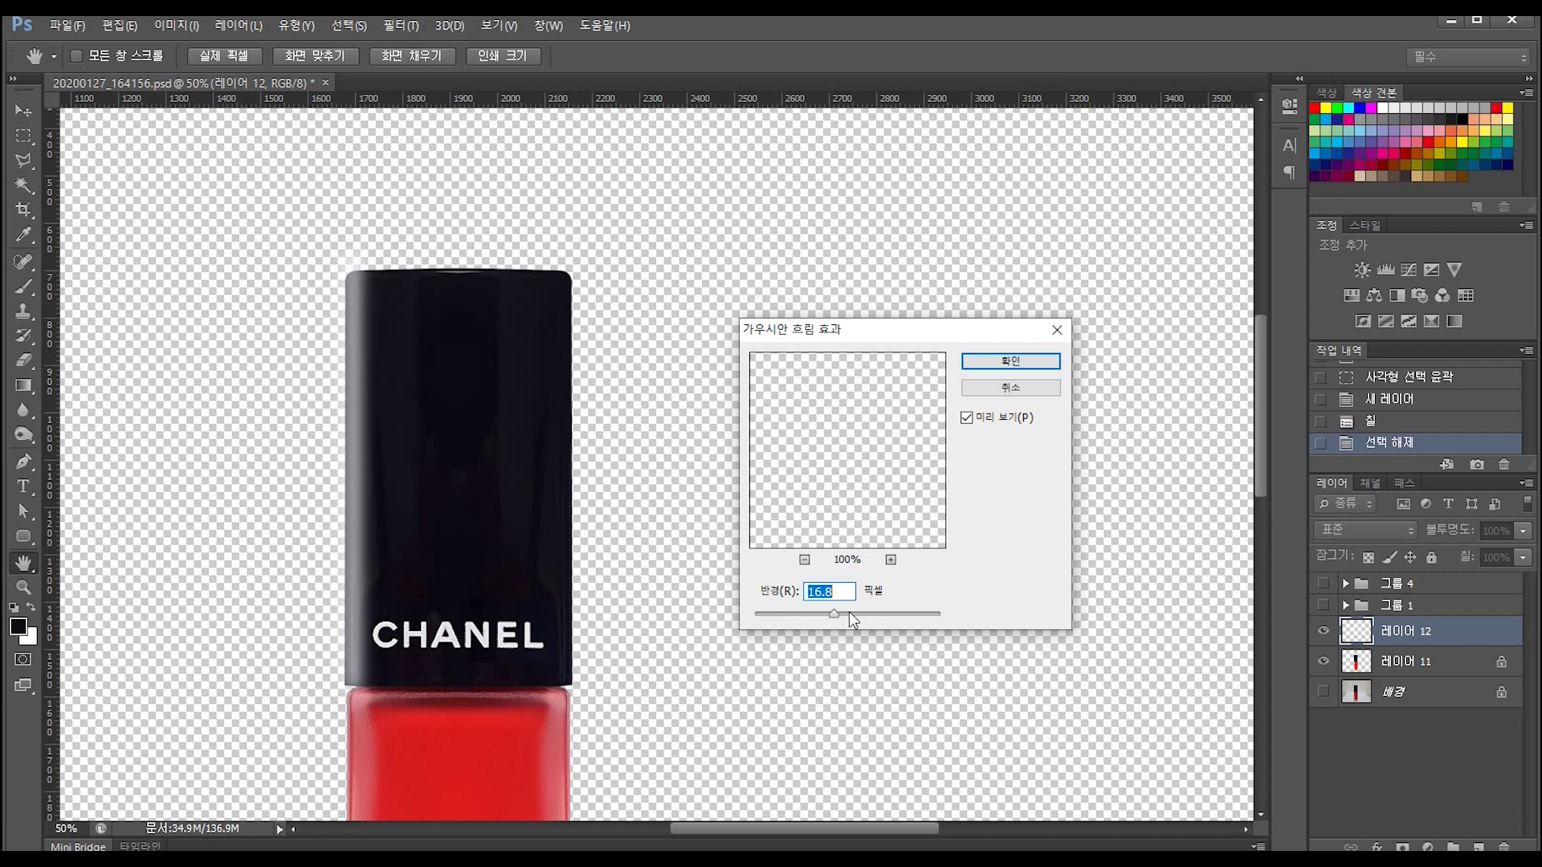
{"action": "key", "text": "Return"}
{"action": "key", "text": "ctrl+t"}
{"action": "key", "text": "ctrl+1"}
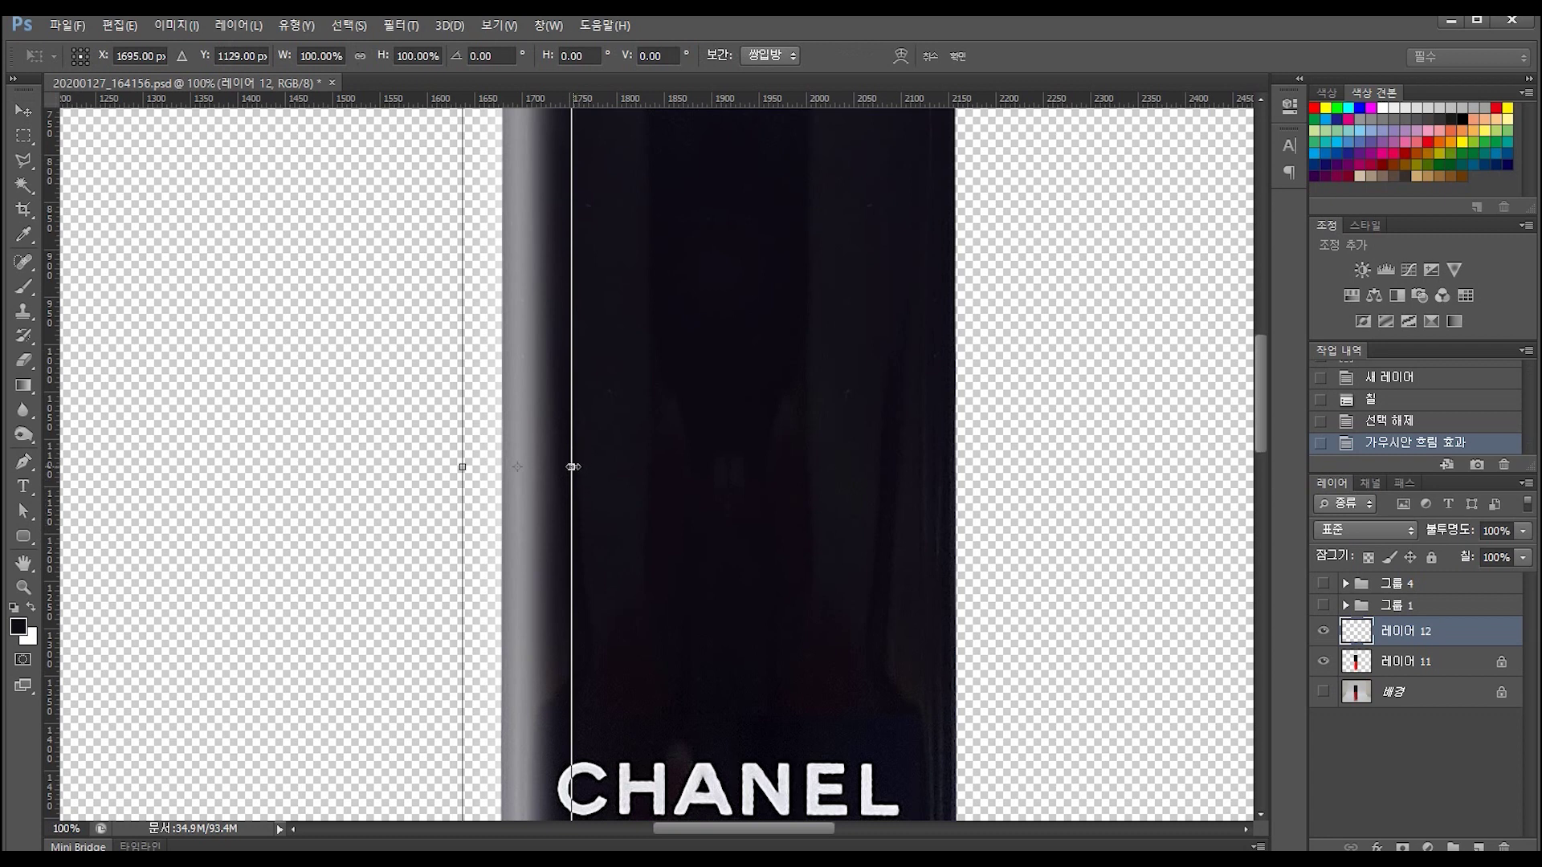
Narrow the blurred strip, position it on the cap edge, and set its opacity to 67%.
{"action": "left_click_drag", "start_coordinate": [571, 467], "coordinate": [537, 467]}
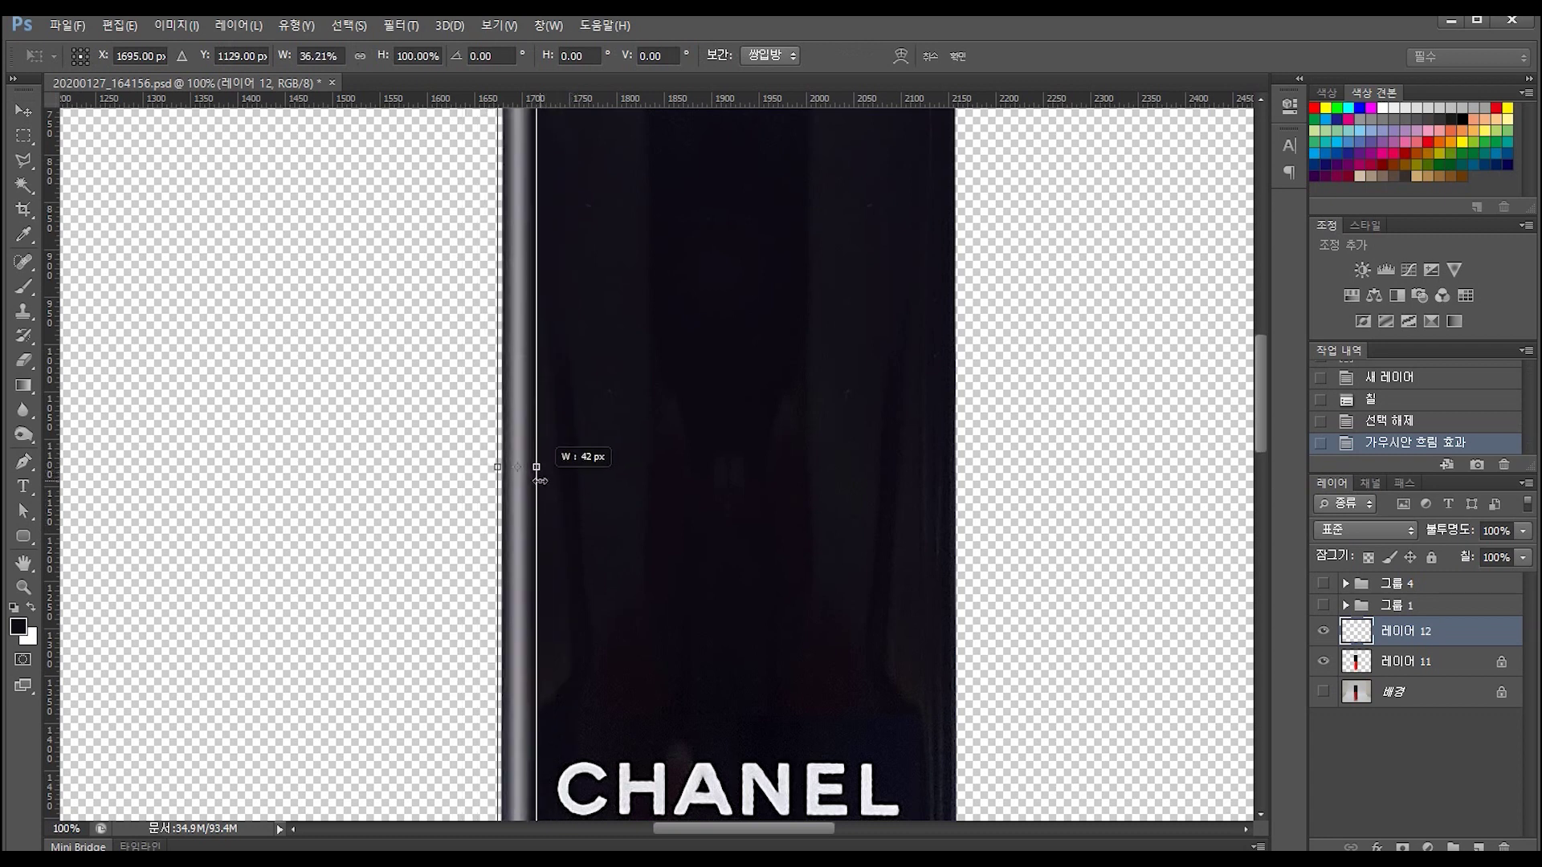
{"action": "key", "text": "Return"}
{"action": "left_click_drag", "start_coordinate": [512, 623], "coordinate": [457, 614]}
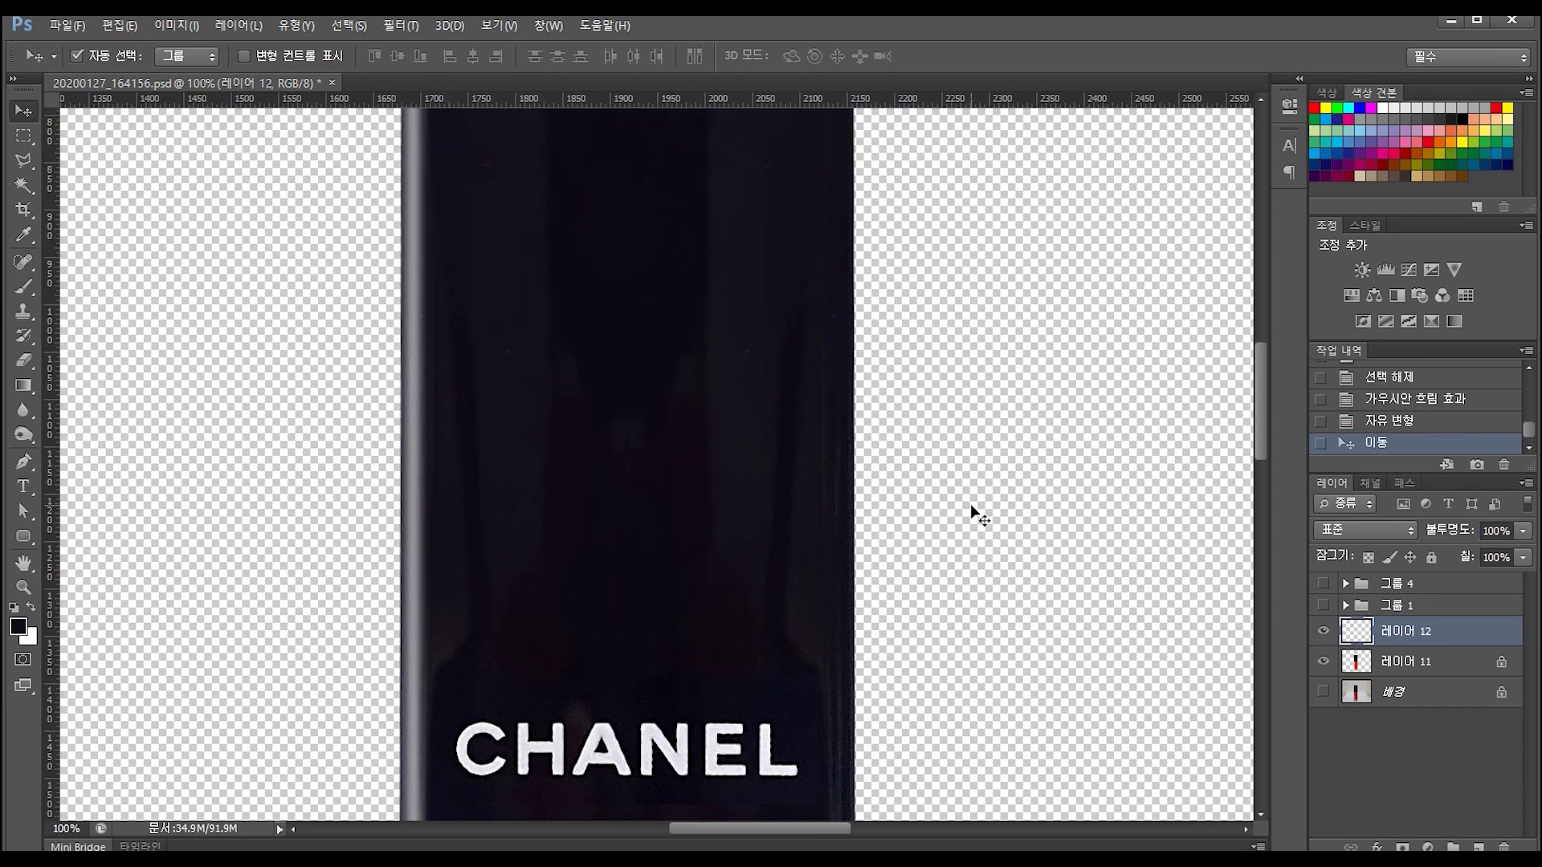
{"action": "left_click", "coordinate": [1523, 531]}
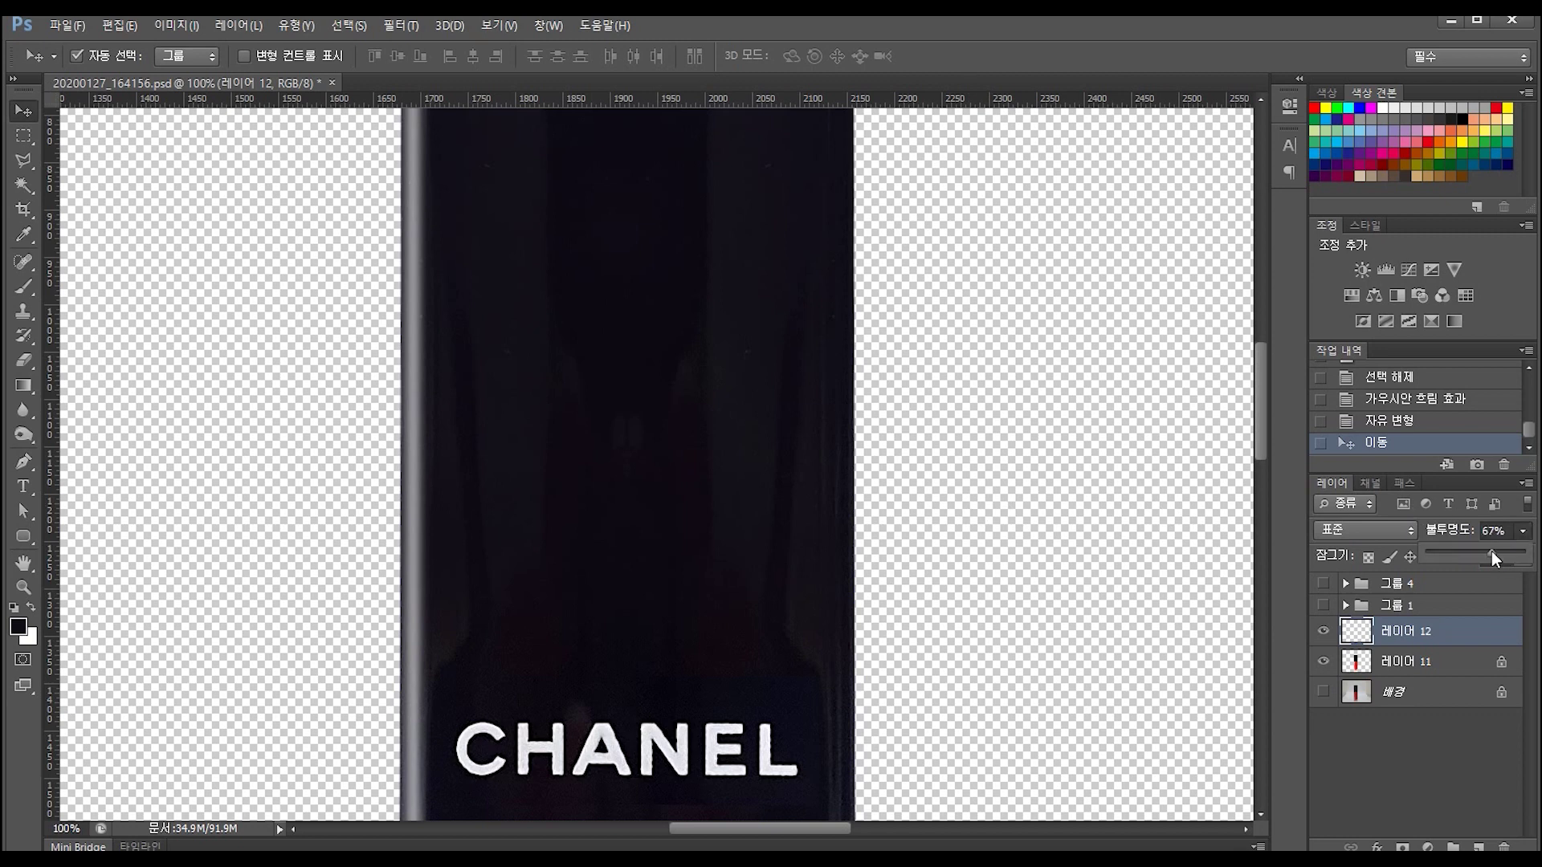
{"action": "left_click_drag", "start_coordinate": [1492, 551], "coordinate": [1492, 551]}
{"action": "left_click", "coordinate": [419, 570]}
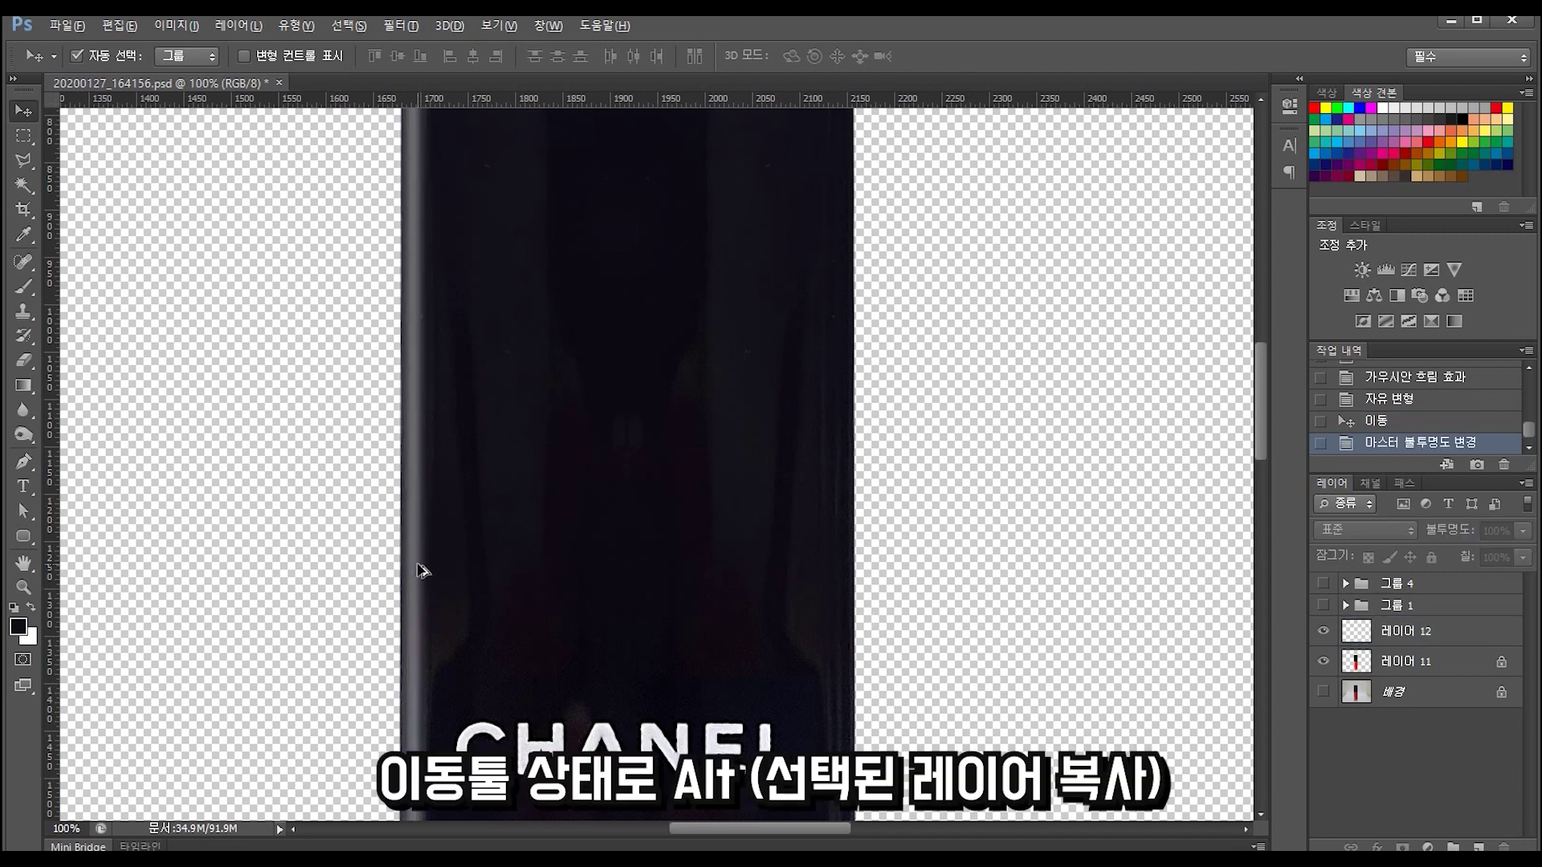
Duplicate the strip to the right, invert the copy to dark, and nudge it into place.
{"action": "left_click_drag", "start_coordinate": [419, 571], "coordinate": [443, 572]}
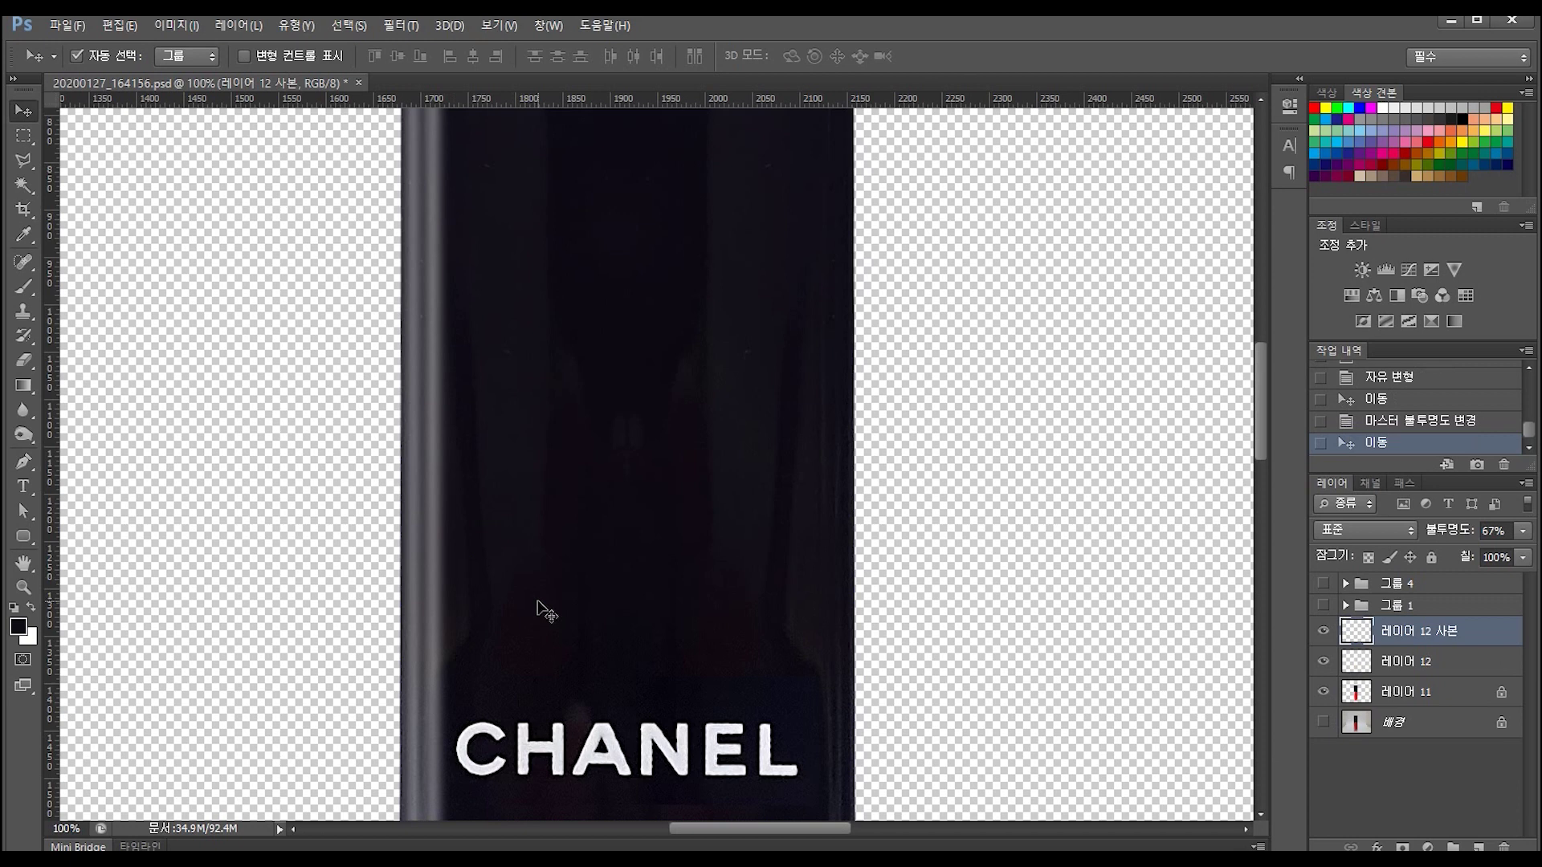
{"action": "key", "text": "ctrl+i"}
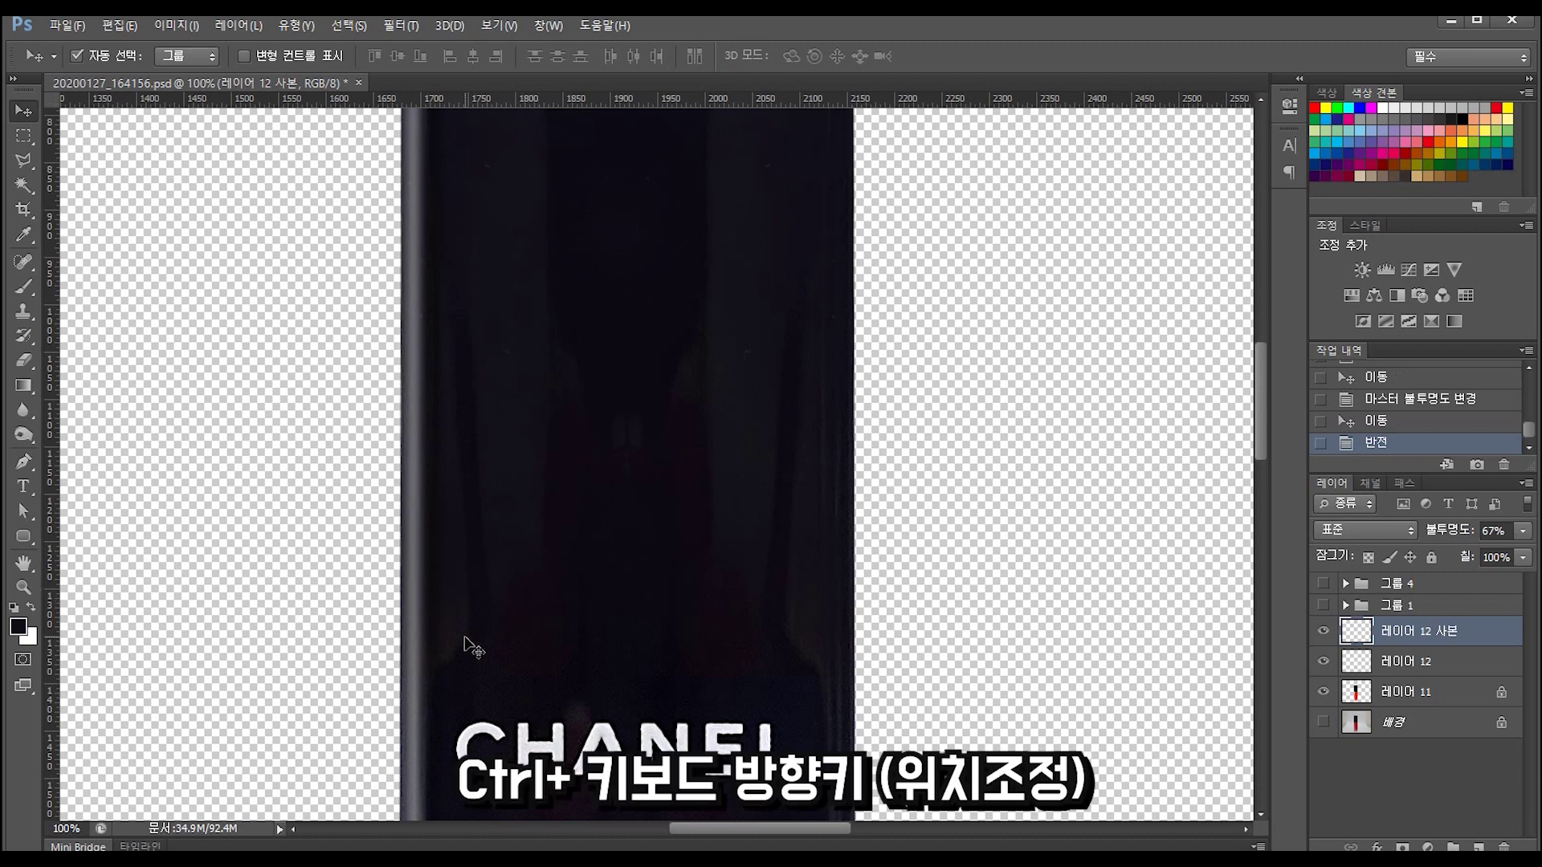
{"action": "key", "text": "ctrl+Right"}
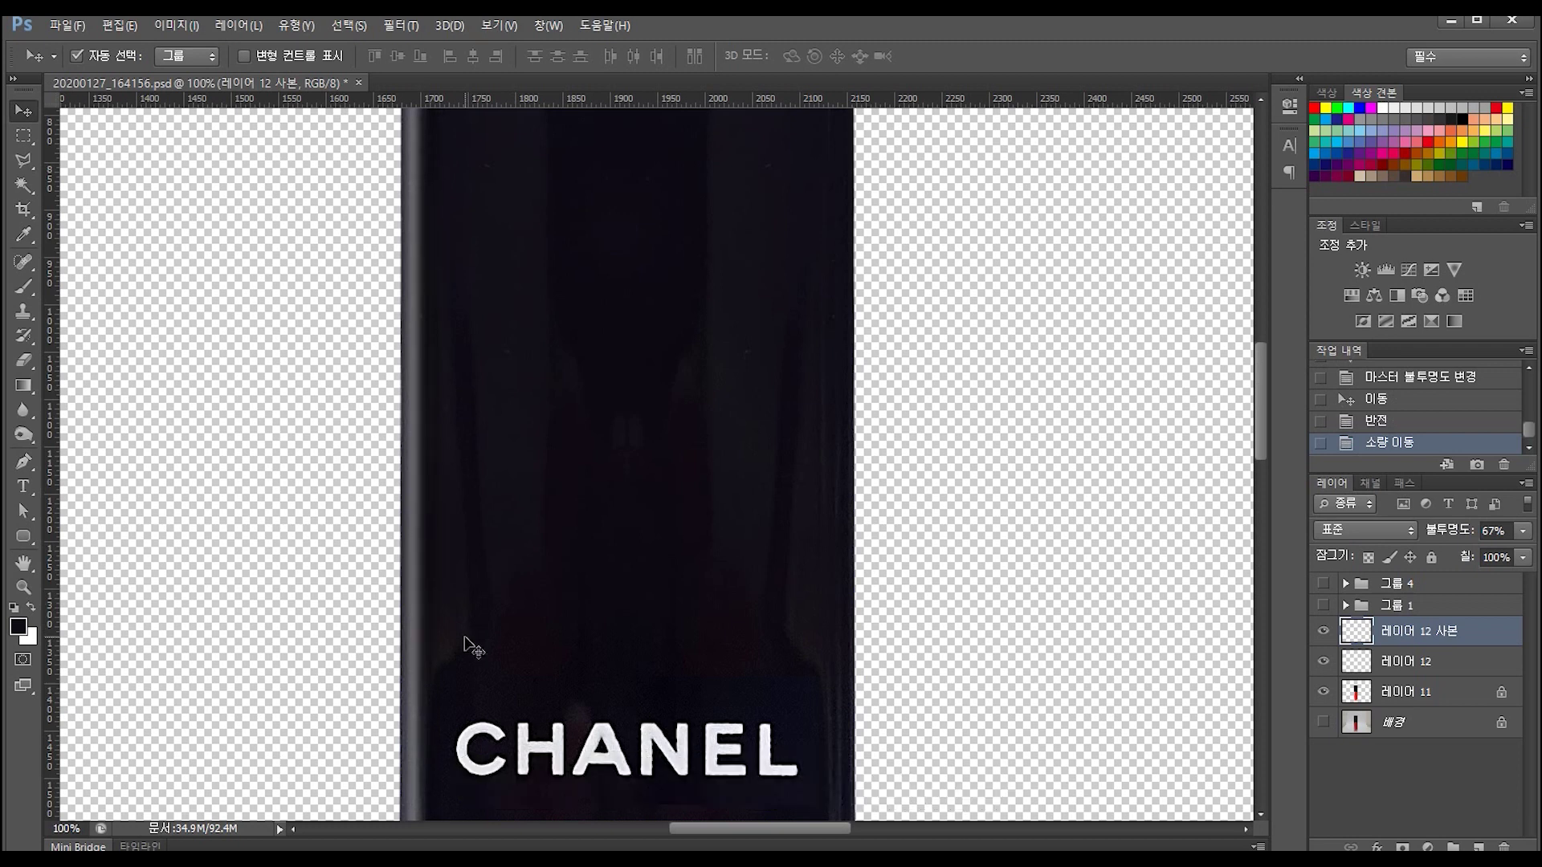
{"action": "key", "text": "ctrl+minus"}
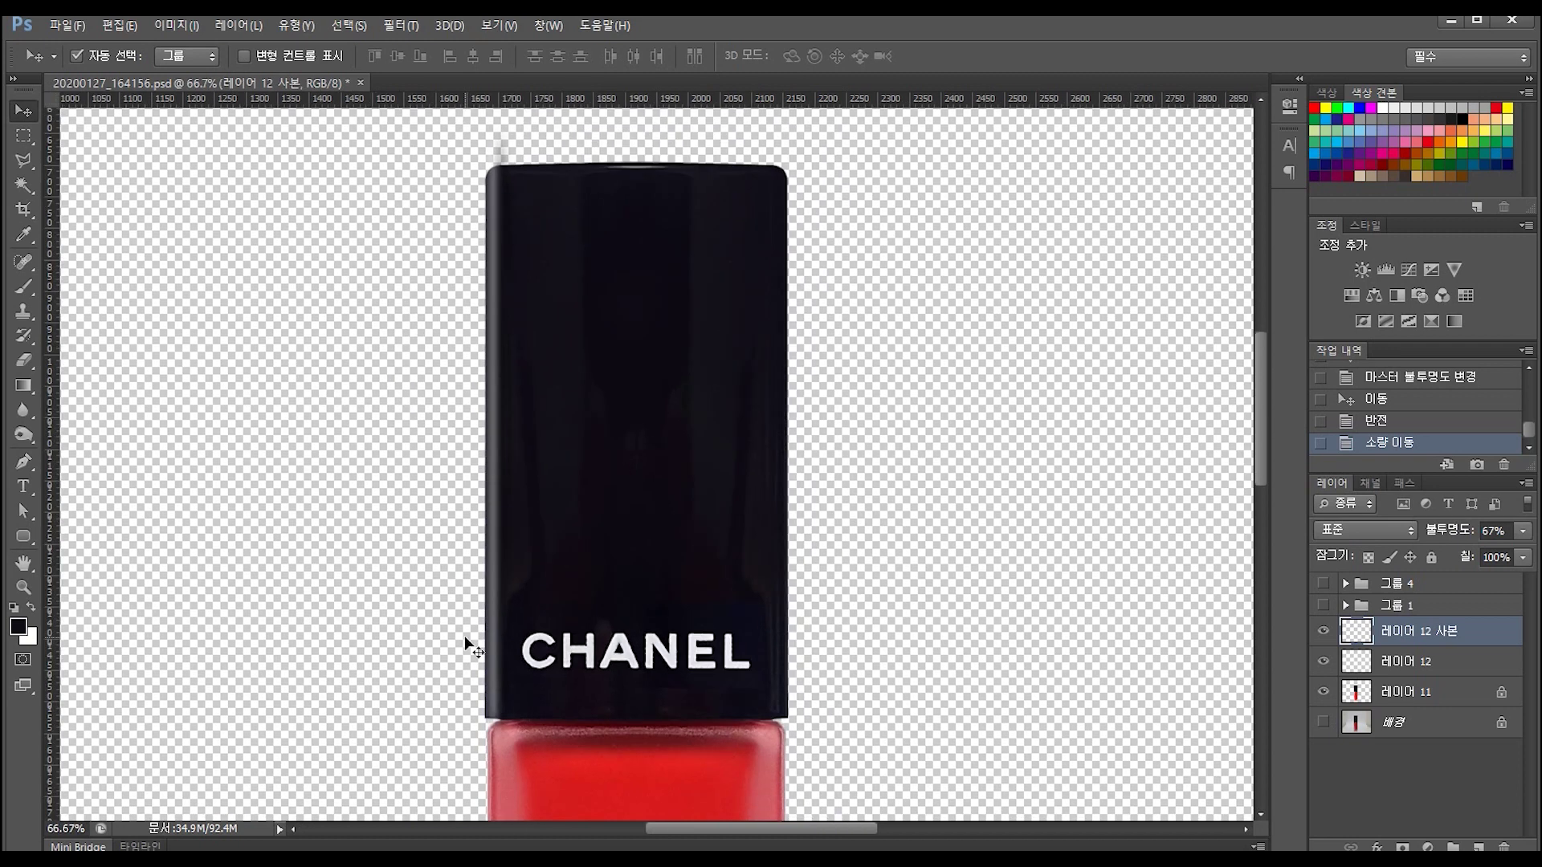
Duplicate both edge-strip layers and flip the copies horizontally.
{"action": "left_click", "coordinate": [1449, 662], "text": "shift"}
{"action": "key", "text": "ctrl+j"}
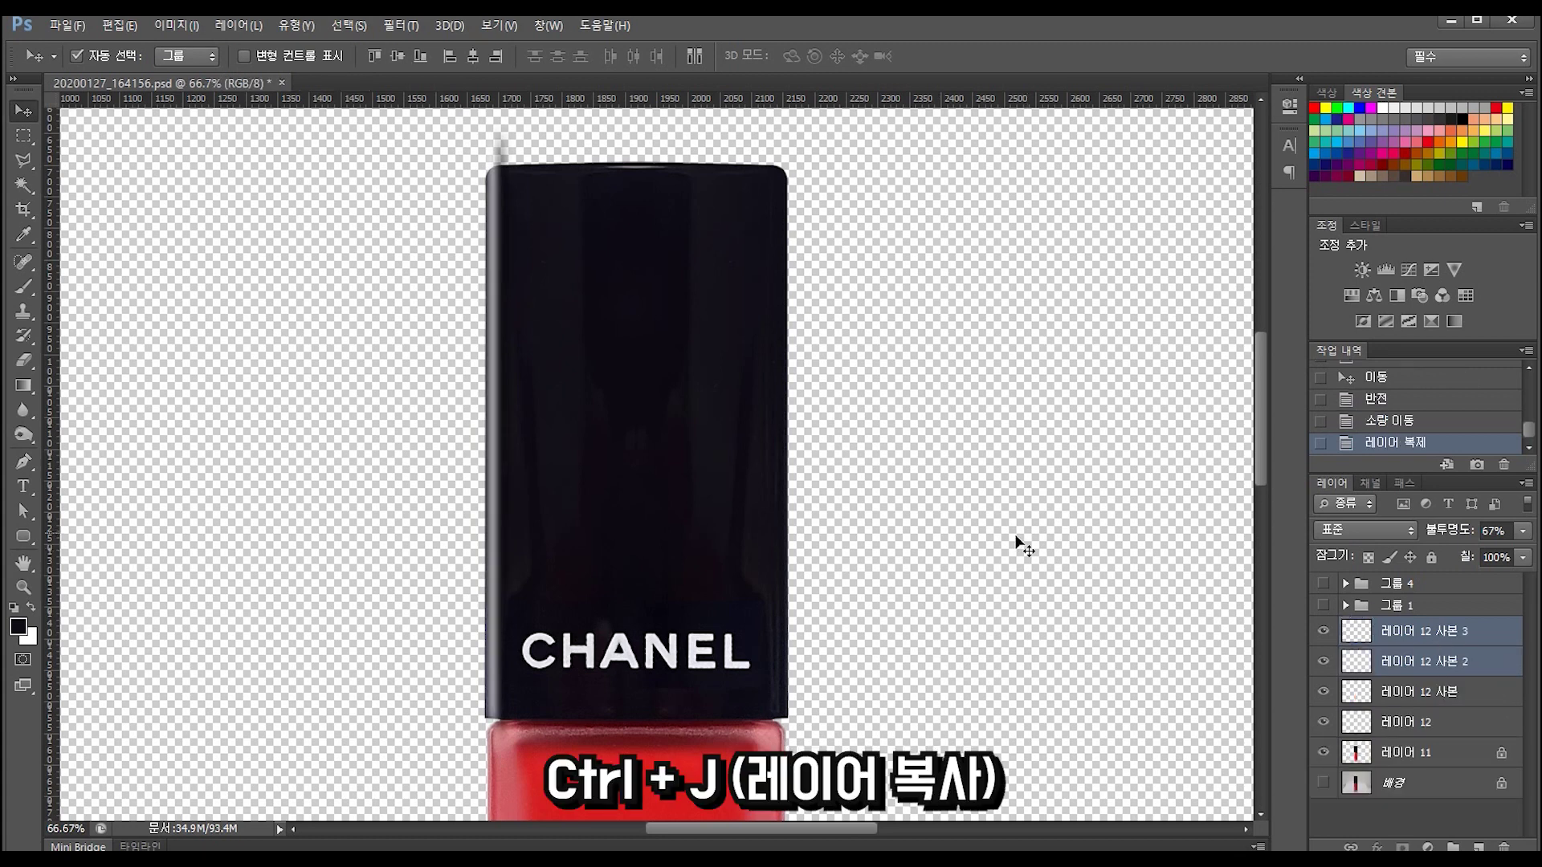
{"action": "key", "text": "ctrl+t"}
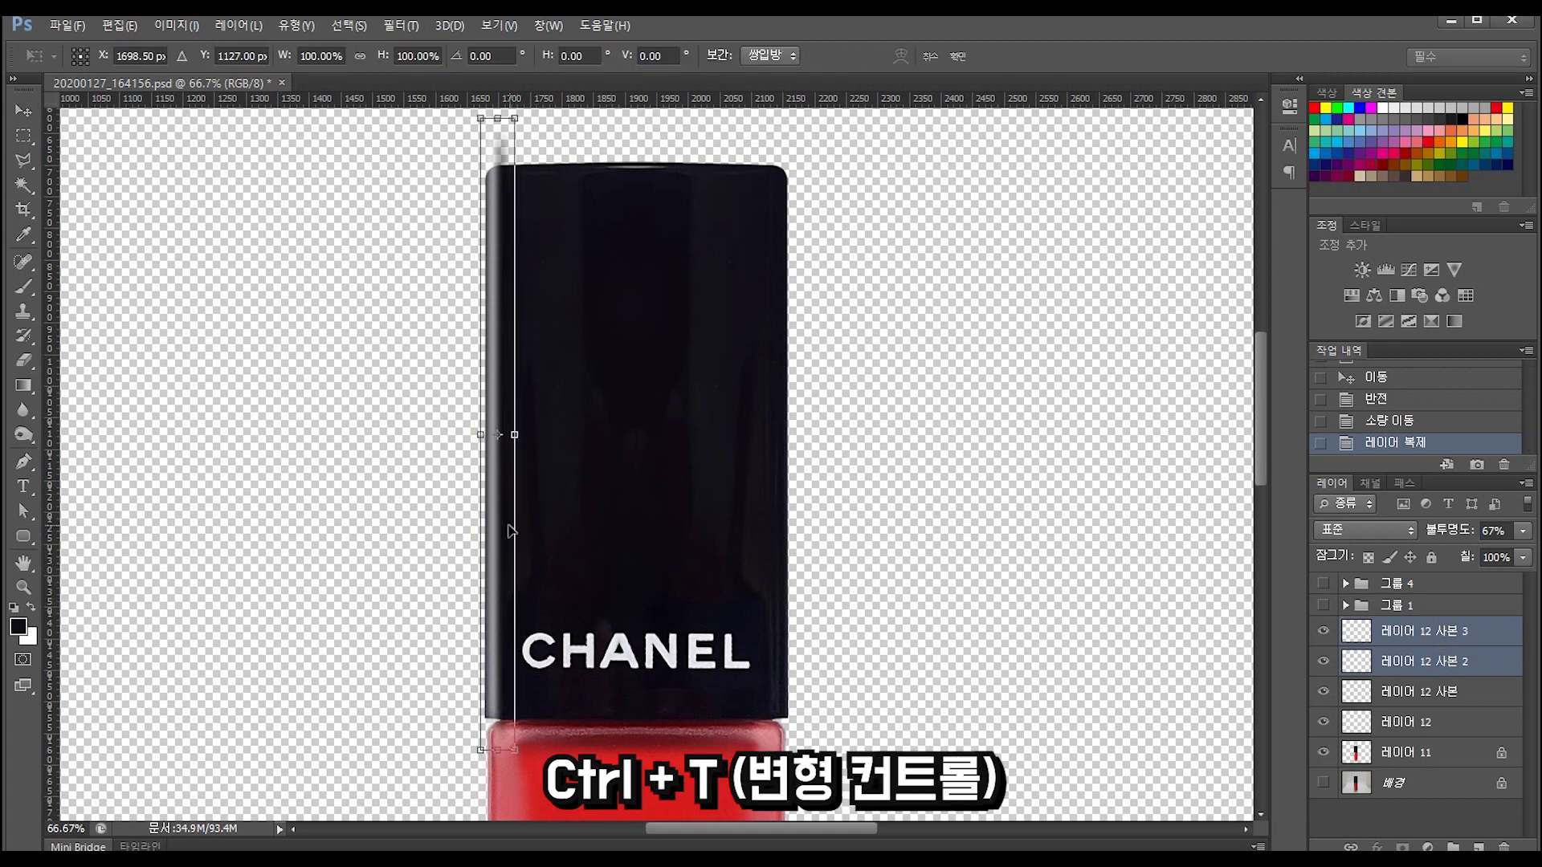
{"action": "right_click", "coordinate": [501, 534]}
{"action": "left_click", "coordinate": [567, 807]}
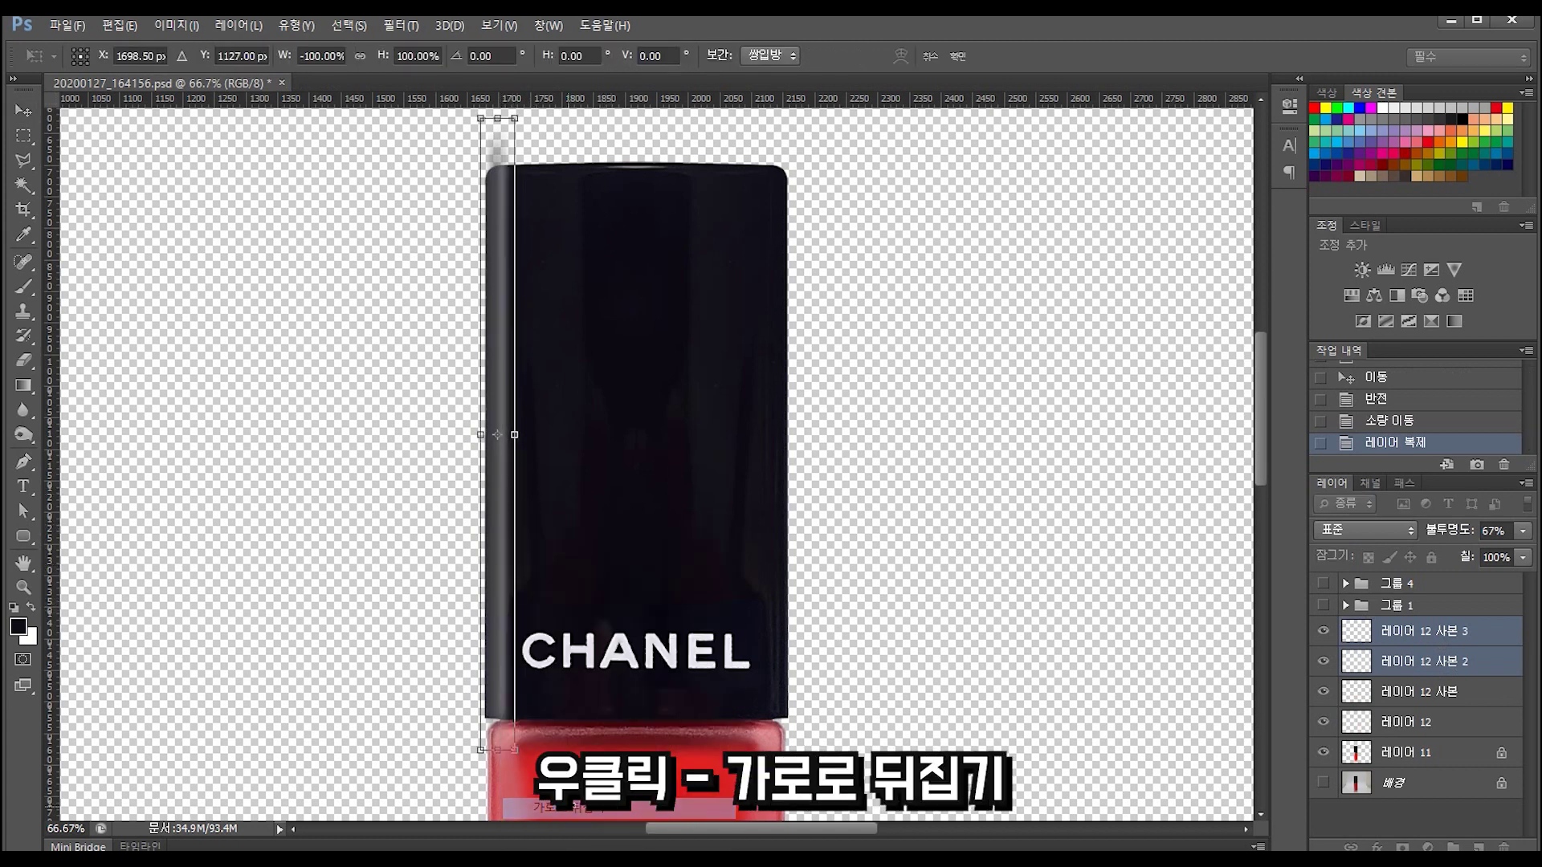
Move the flipped strips onto the cap's right edge, then select 레이어 12 사본 2.
{"action": "left_click_drag", "start_coordinate": [503, 565], "coordinate": [777, 570]}
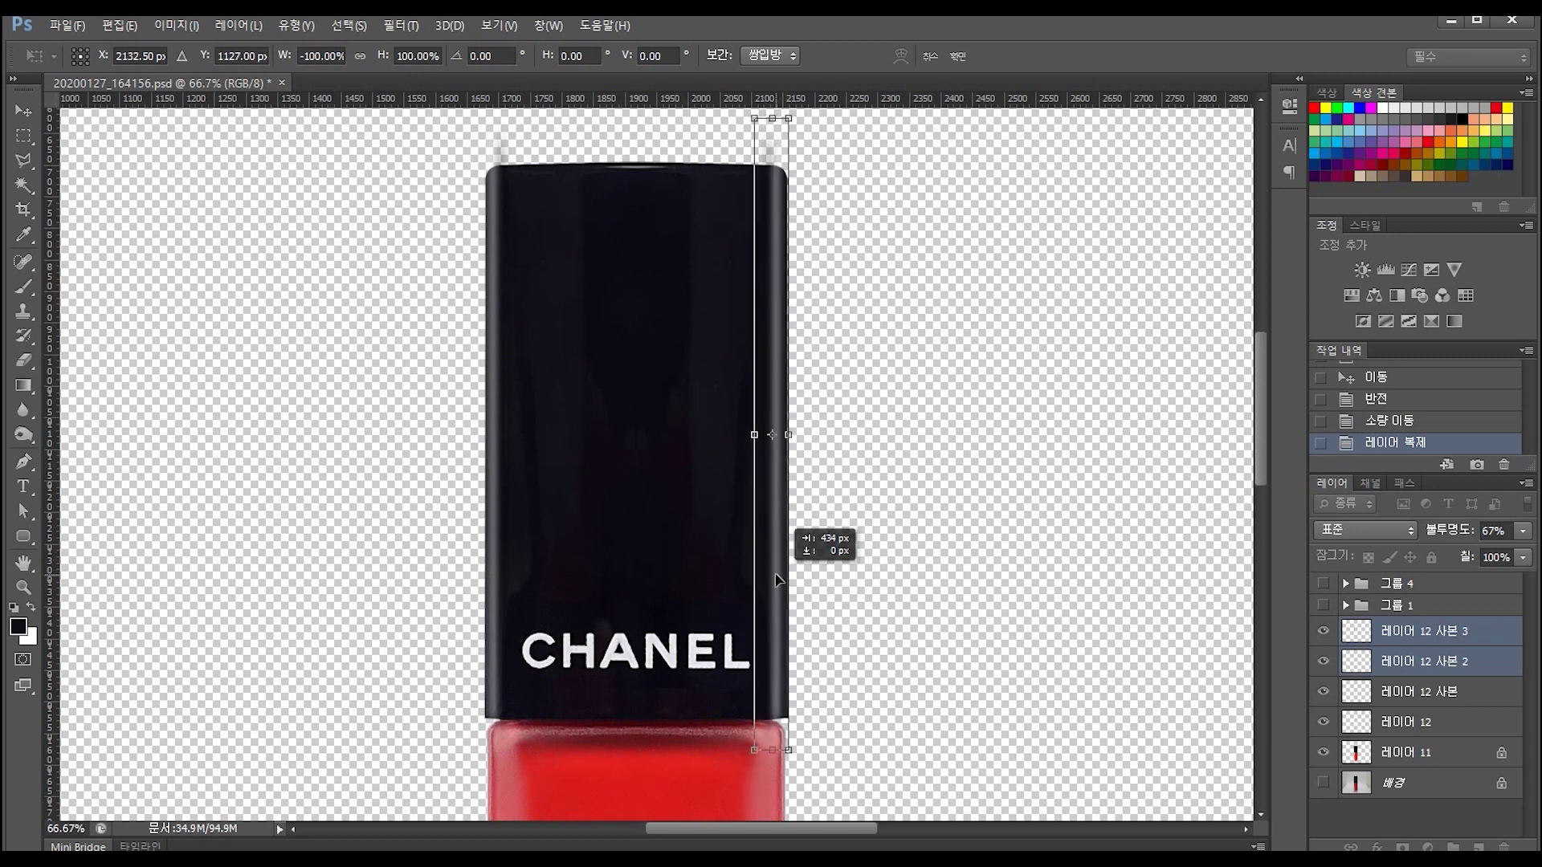
{"action": "key", "text": "Right"}
{"action": "key", "text": "Right"}
{"action": "key", "text": "Right"}
{"action": "key", "text": "Right"}
{"action": "key", "text": "Right"}
{"action": "key", "text": "Return"}
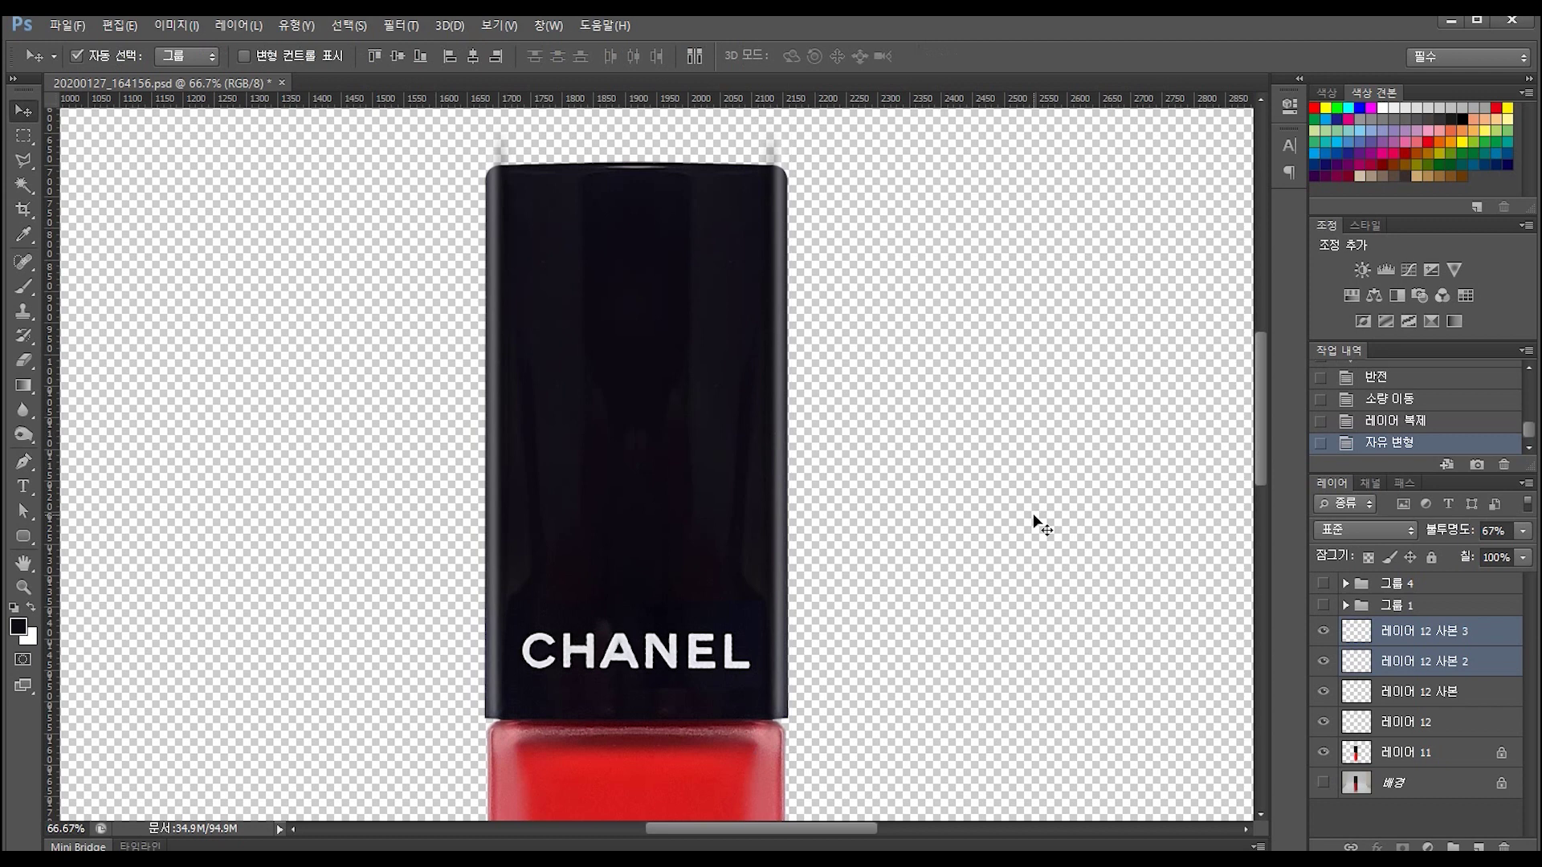
{"action": "left_click", "coordinate": [961, 331]}
{"action": "left_click_drag", "start_coordinate": [868, 245], "coordinate": [814, 331]}
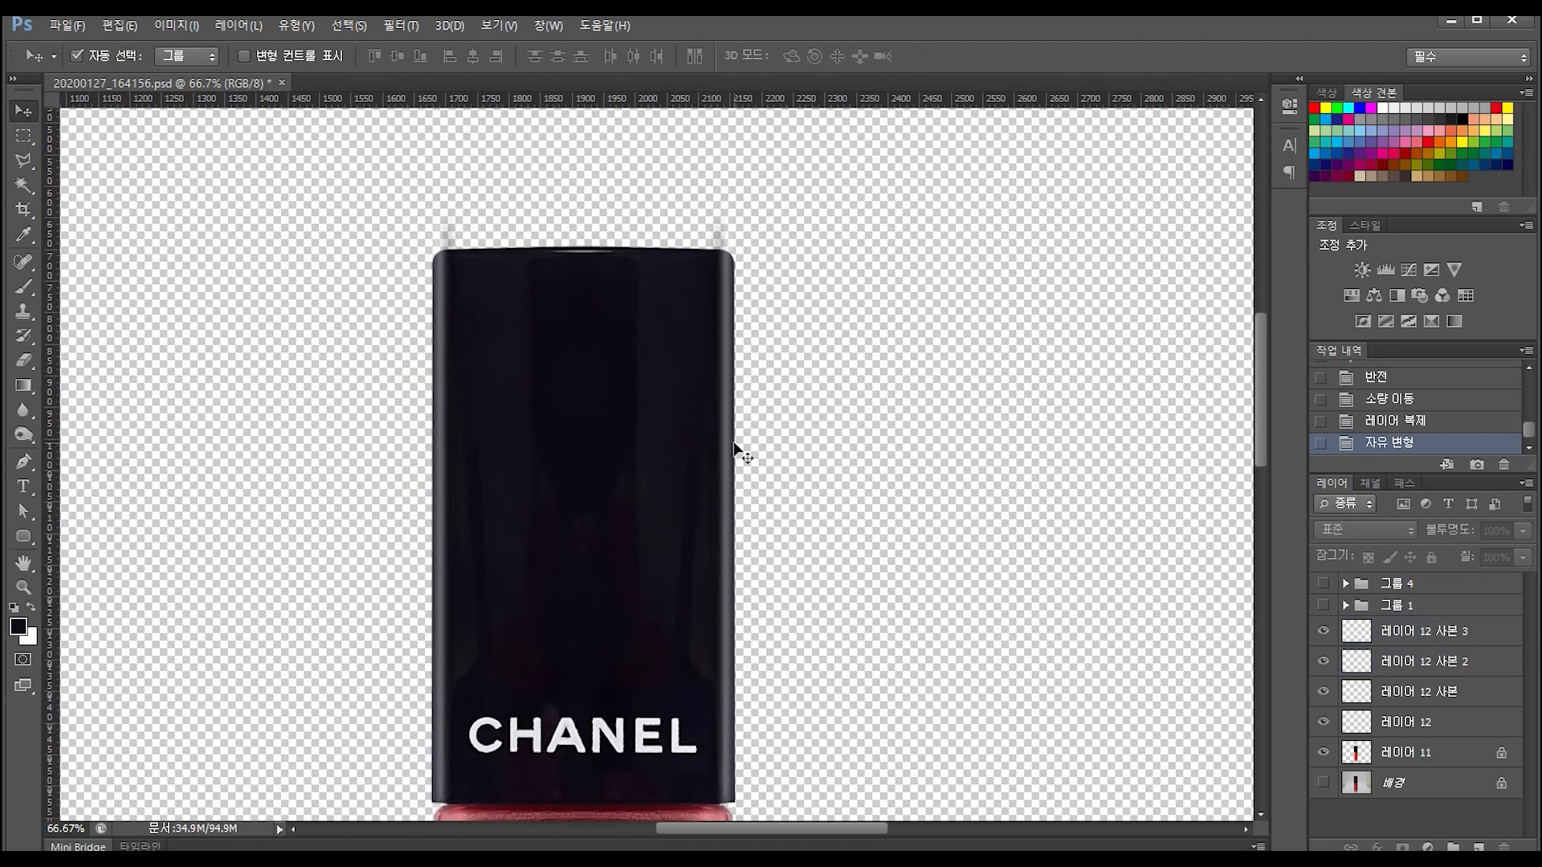
{"action": "left_click", "coordinate": [730, 444]}
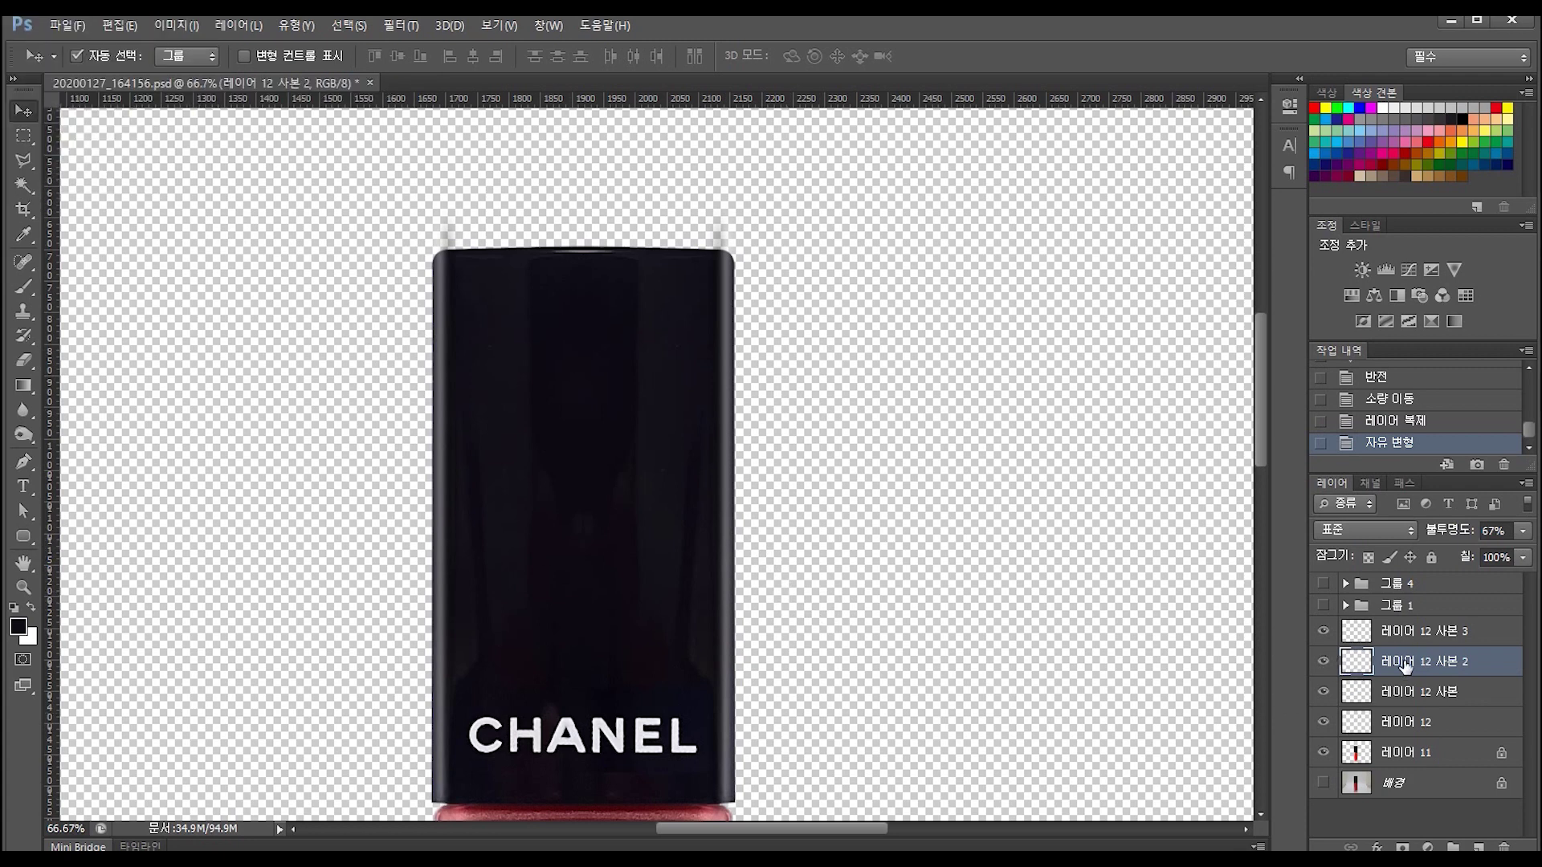
Duplicate a highlight streak, rotate it 90°, and place it along the cap's top edge.
{"action": "left_click_drag", "start_coordinate": [731, 445], "coordinate": [596, 257]}
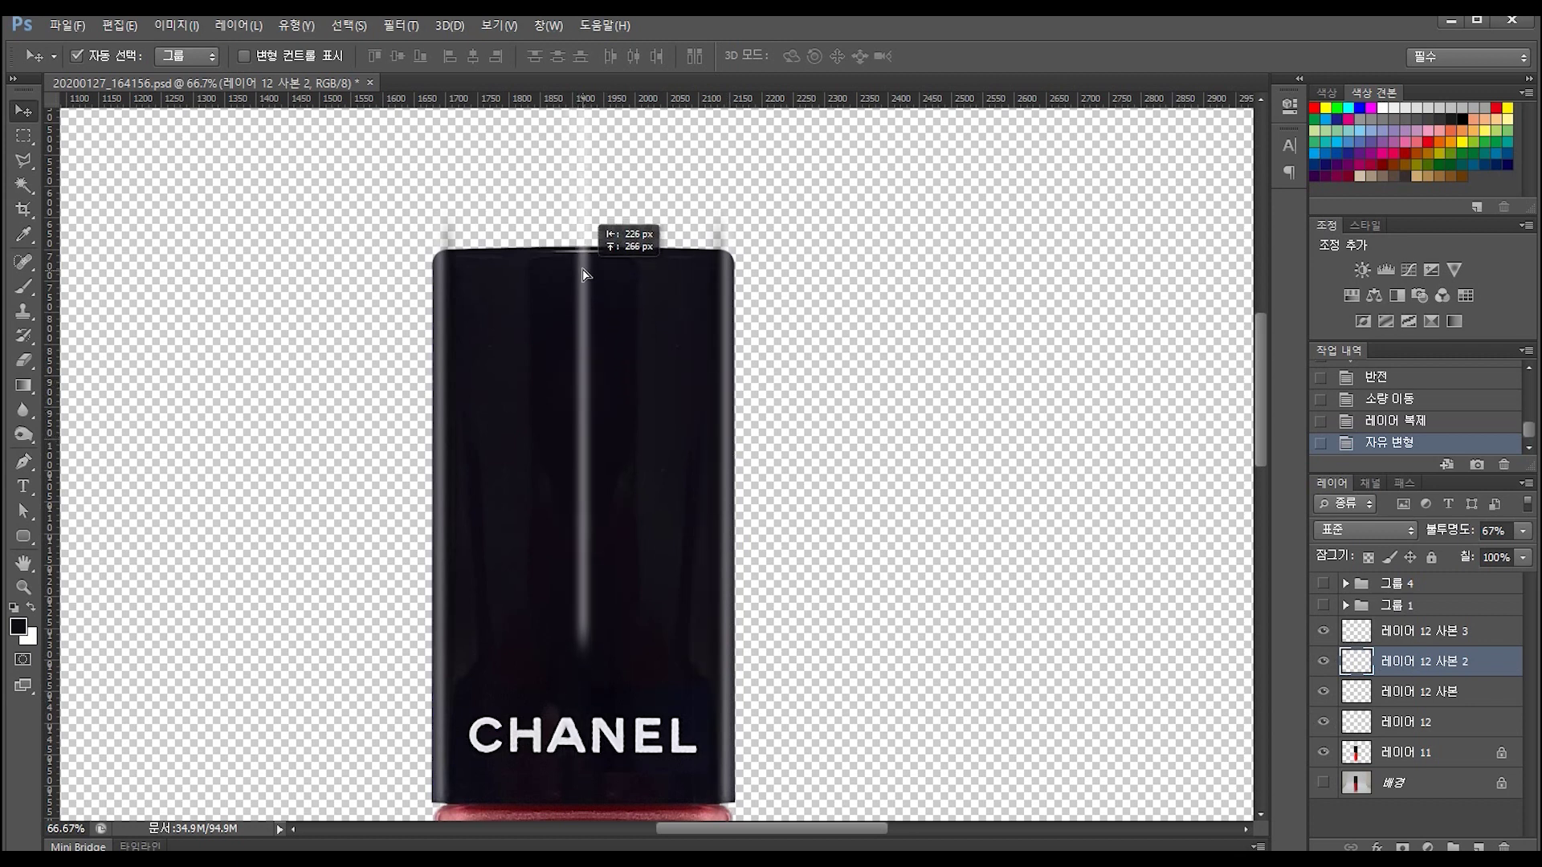
{"action": "key", "text": "ctrl+t"}
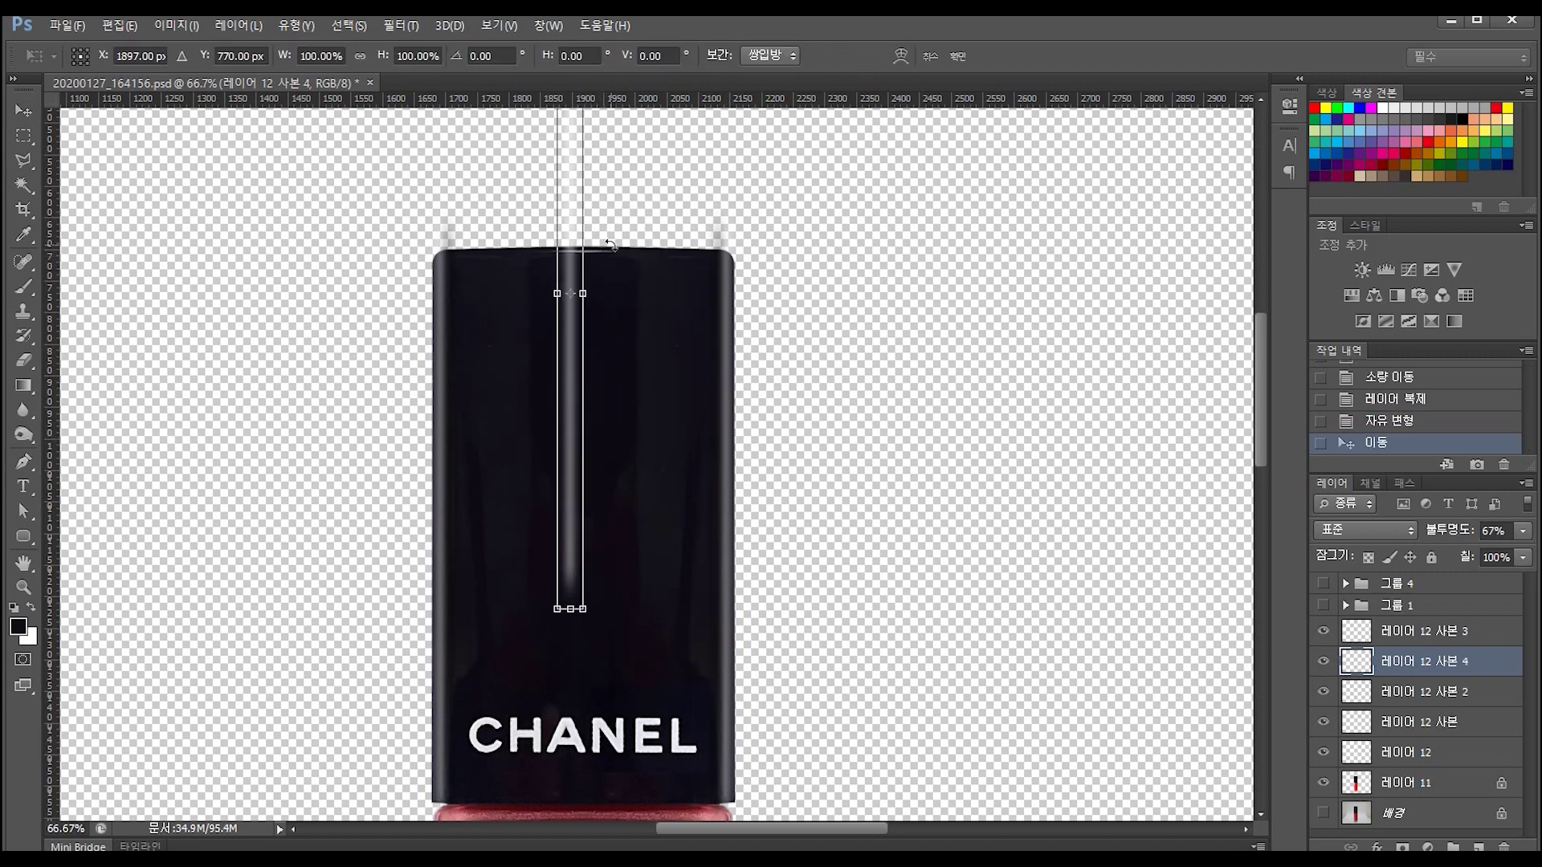
{"action": "mouse_move", "coordinate": [646, 248]}
{"action": "left_mouse_down"}
{"action": "mouse_move", "coordinate": [609, 424]}
{"action": "mouse_move", "coordinate": [643, 416]}
{"action": "left_mouse_up"}
{"action": "left_click_drag", "start_coordinate": [655, 298], "coordinate": [692, 268]}
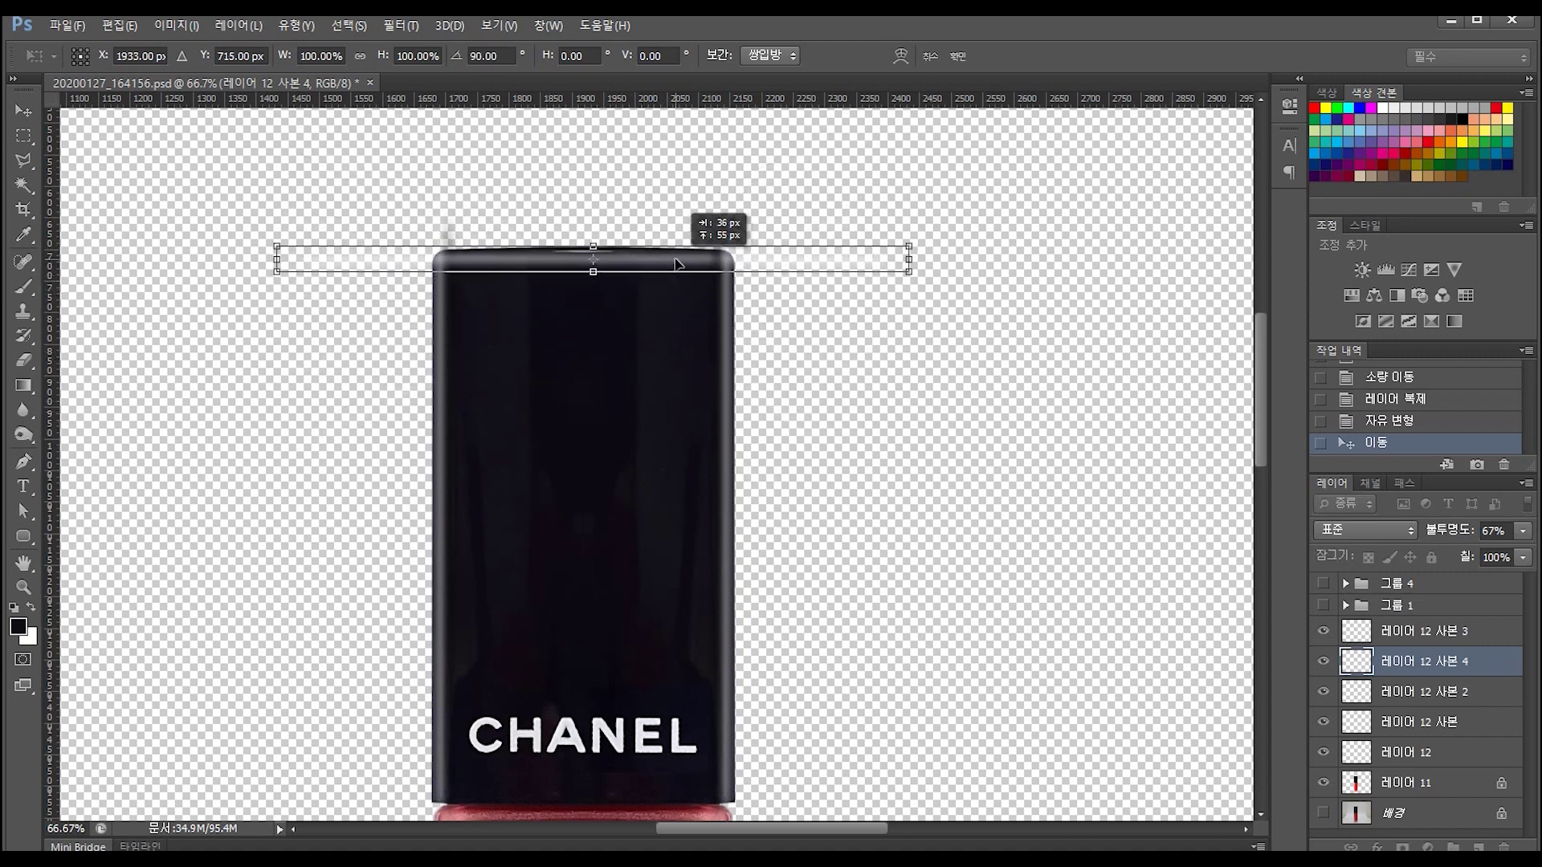
{"action": "key", "text": "Return"}
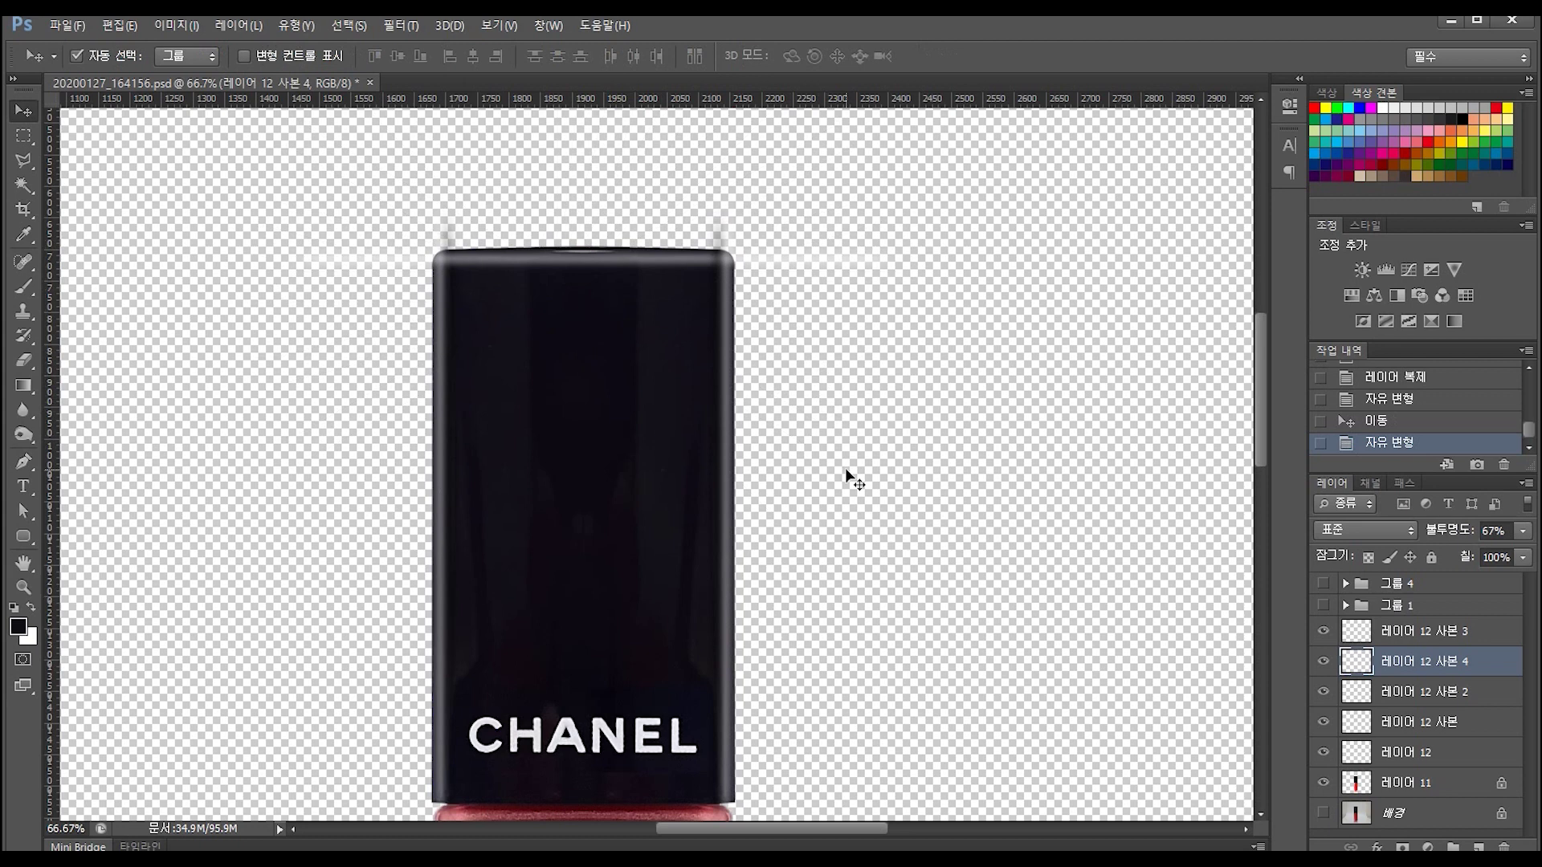
{"action": "key", "text": "Up"}
{"action": "key", "text": "ctrl+minus"}
{"action": "left_click", "coordinate": [1419, 637]}
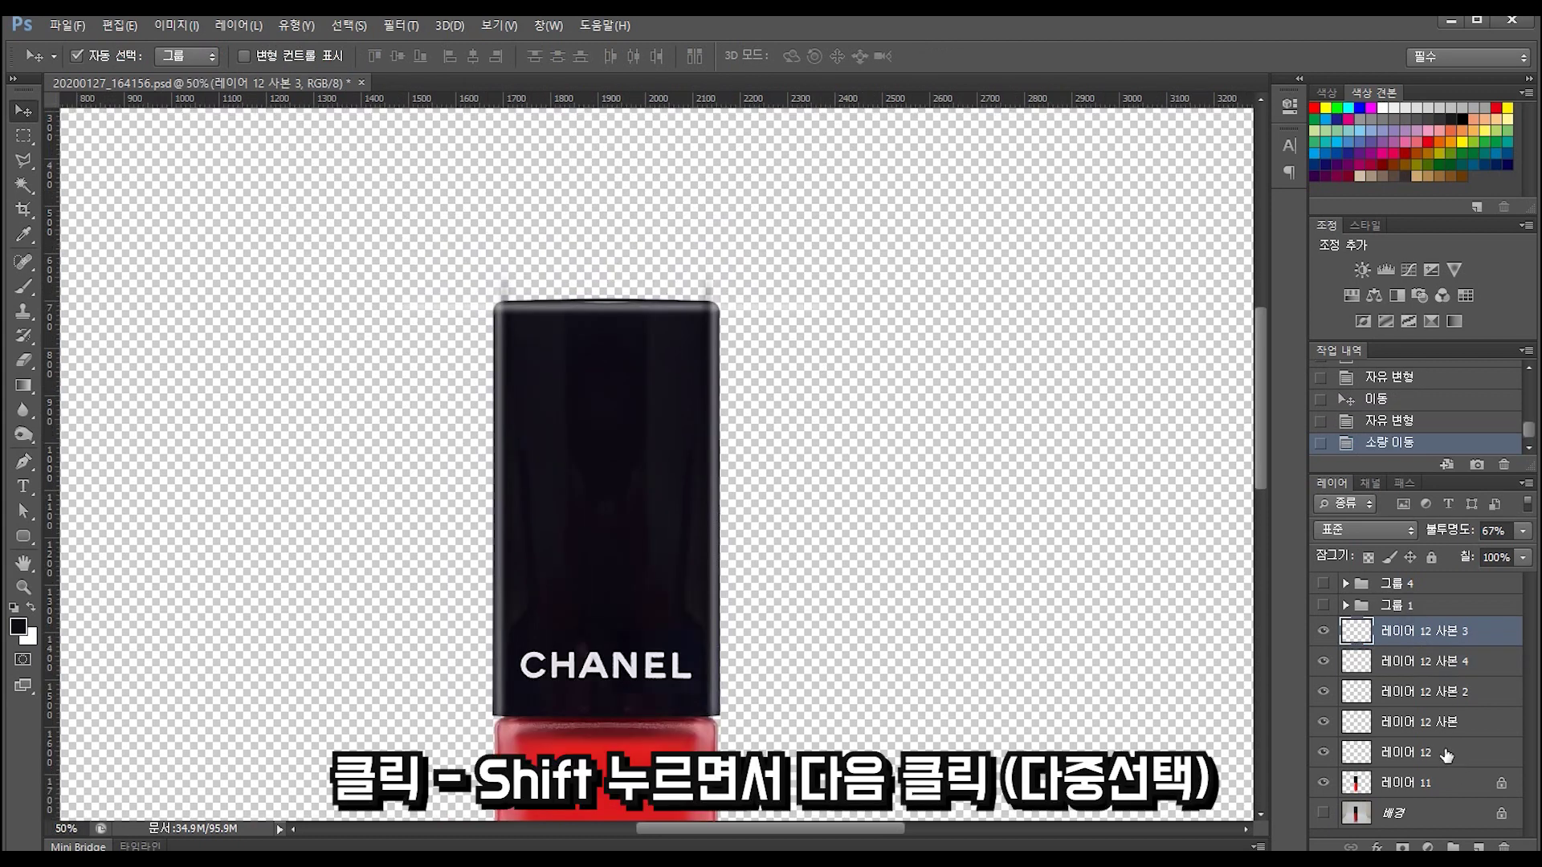
Merge the five 레이어 12 highlight copies into one layer with Ctrl+E.
{"action": "left_click", "coordinate": [1414, 752], "text": "shift"}
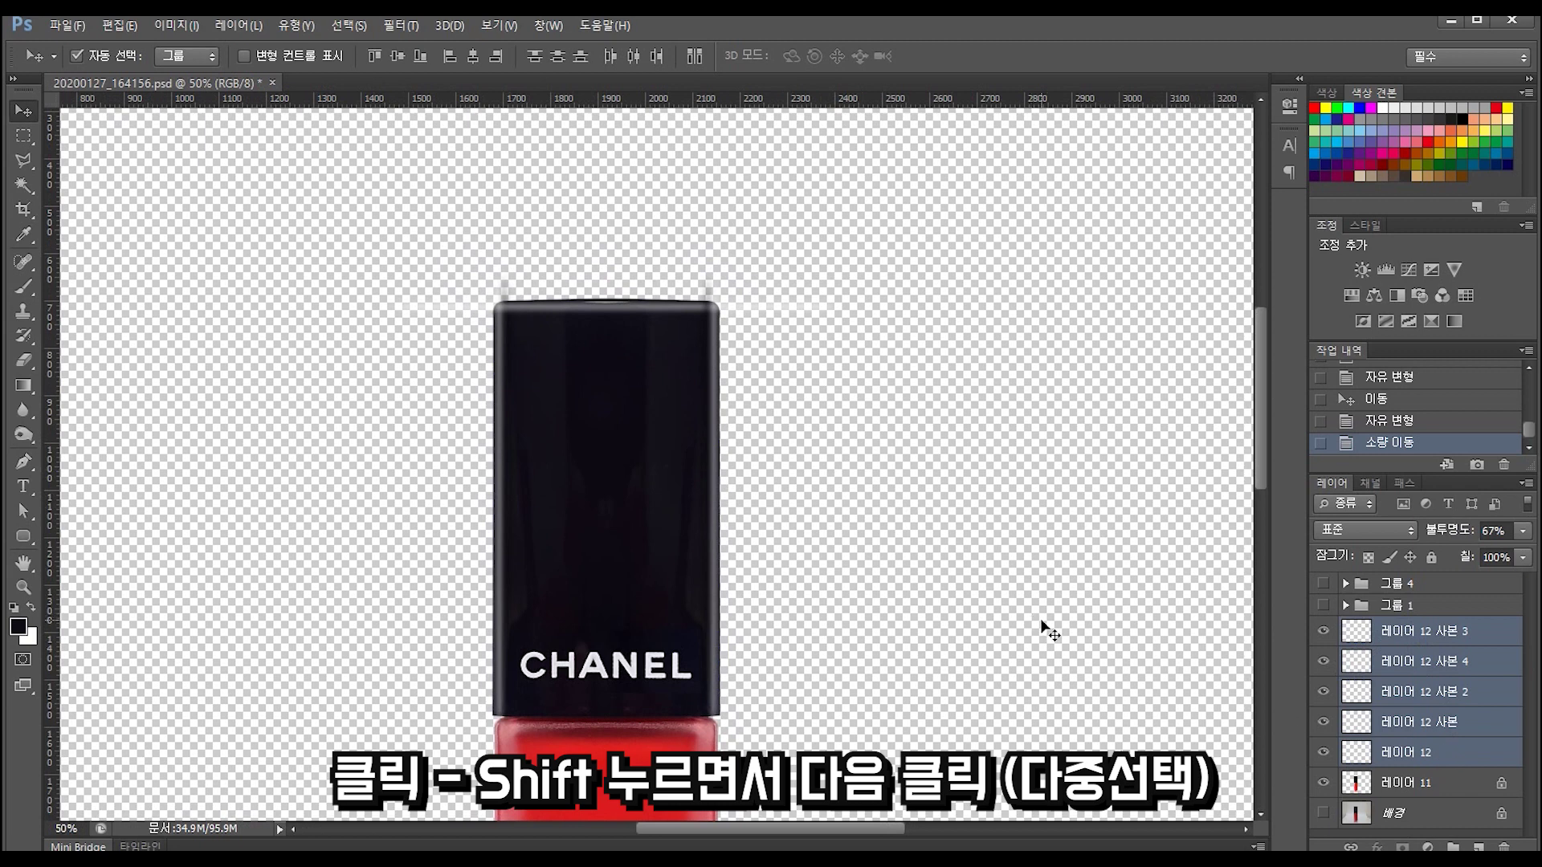
{"action": "key", "text": "ctrl+e"}
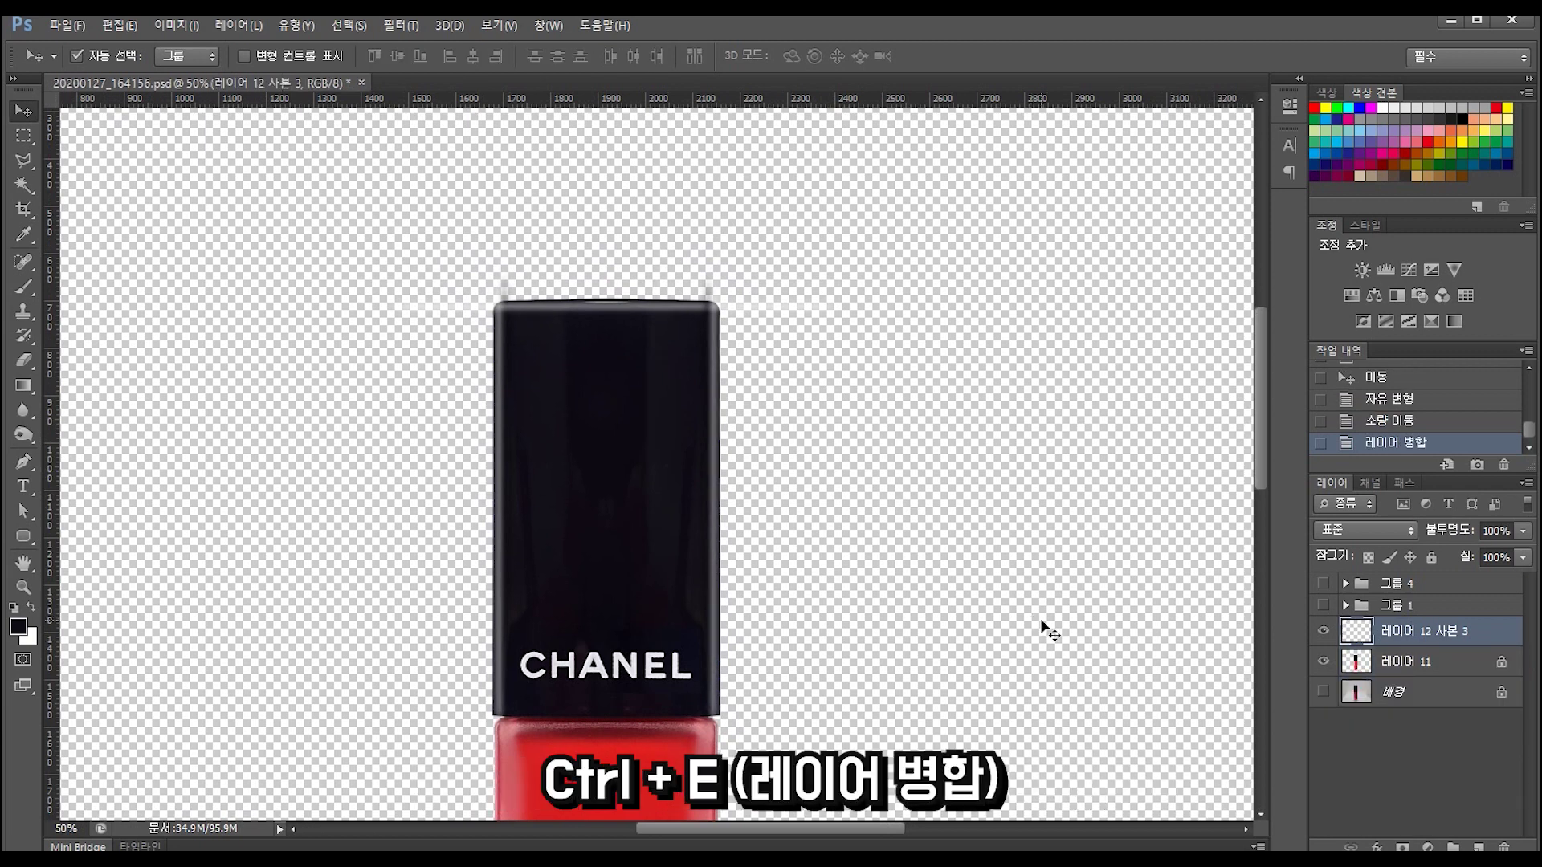
{"action": "key", "text": "ctrl+plus"}
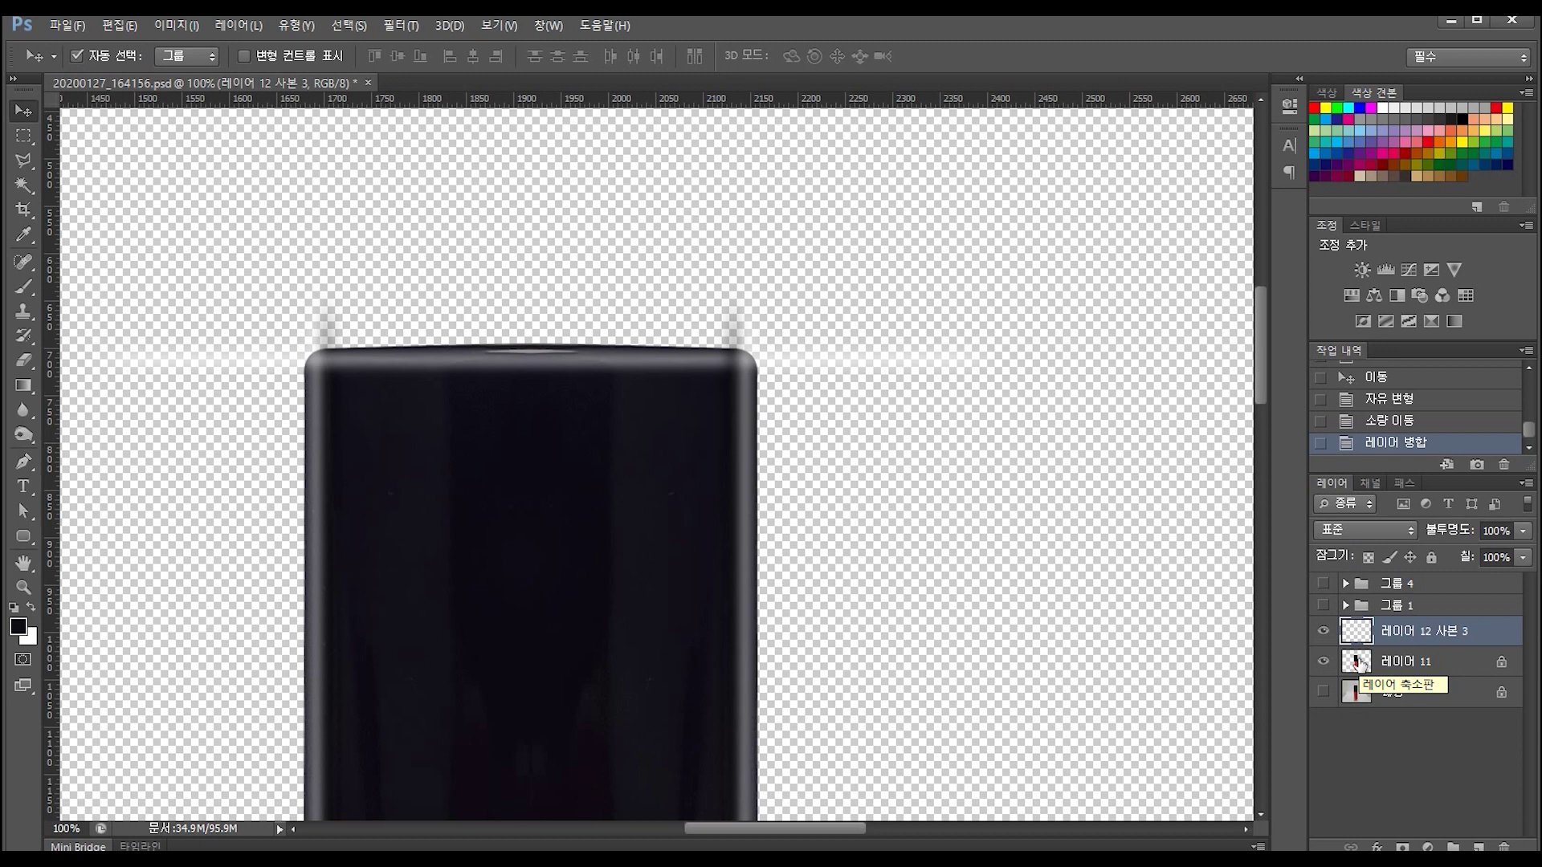
Load the bottle outline, invert the selection, and delete the glow outside the bottle.
{"action": "left_click_drag", "start_coordinate": [1358, 661], "coordinate": [1359, 665]}
{"action": "left_click", "coordinate": [1357, 663], "text": "ctrl"}
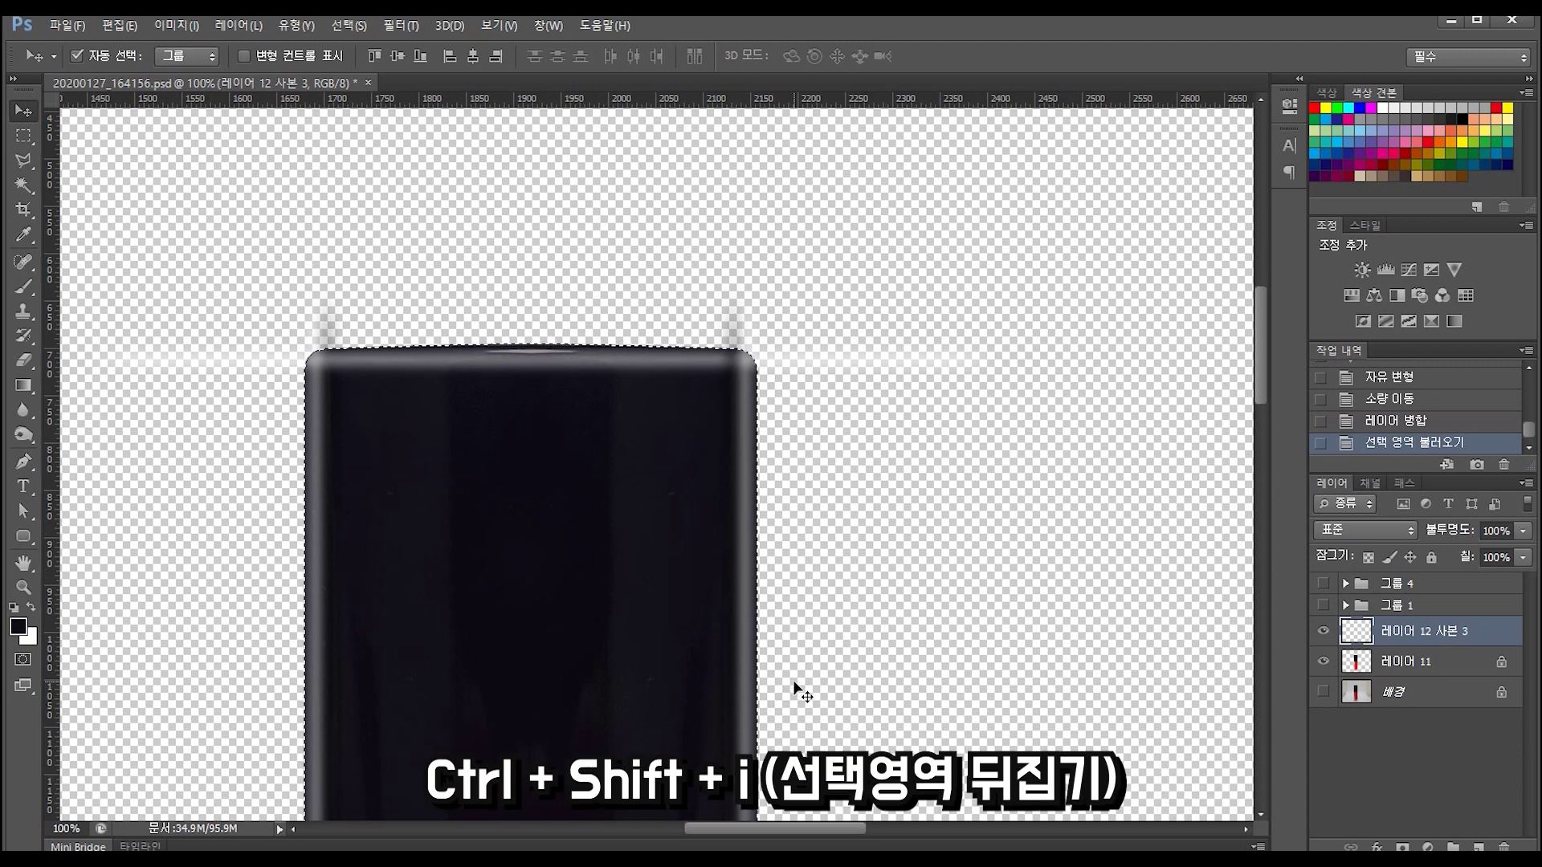
{"action": "key", "text": "ctrl+shift+i"}
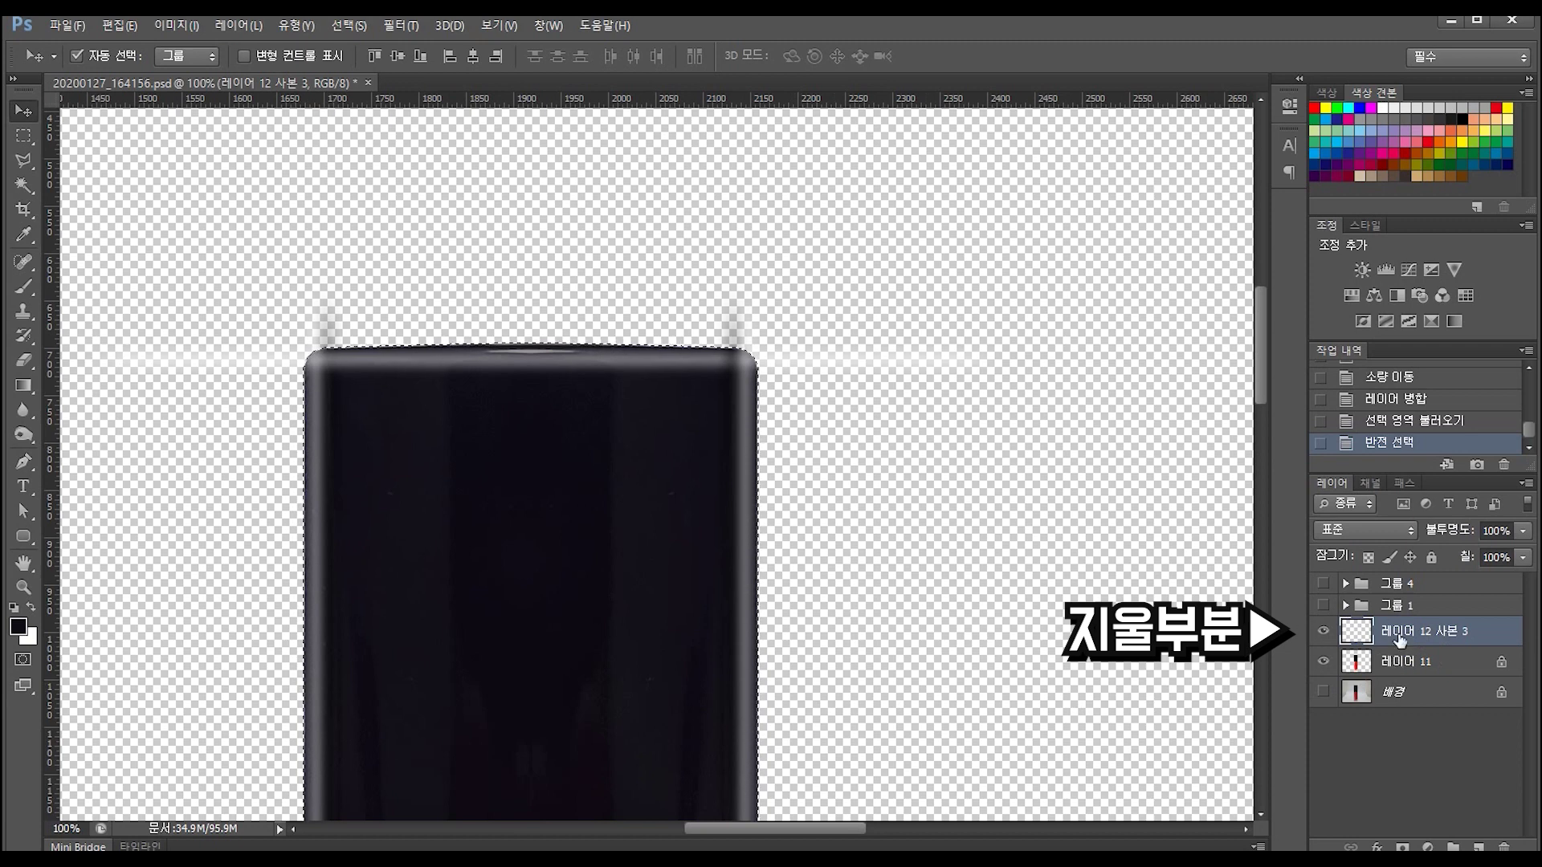
{"action": "key", "text": "Delete"}
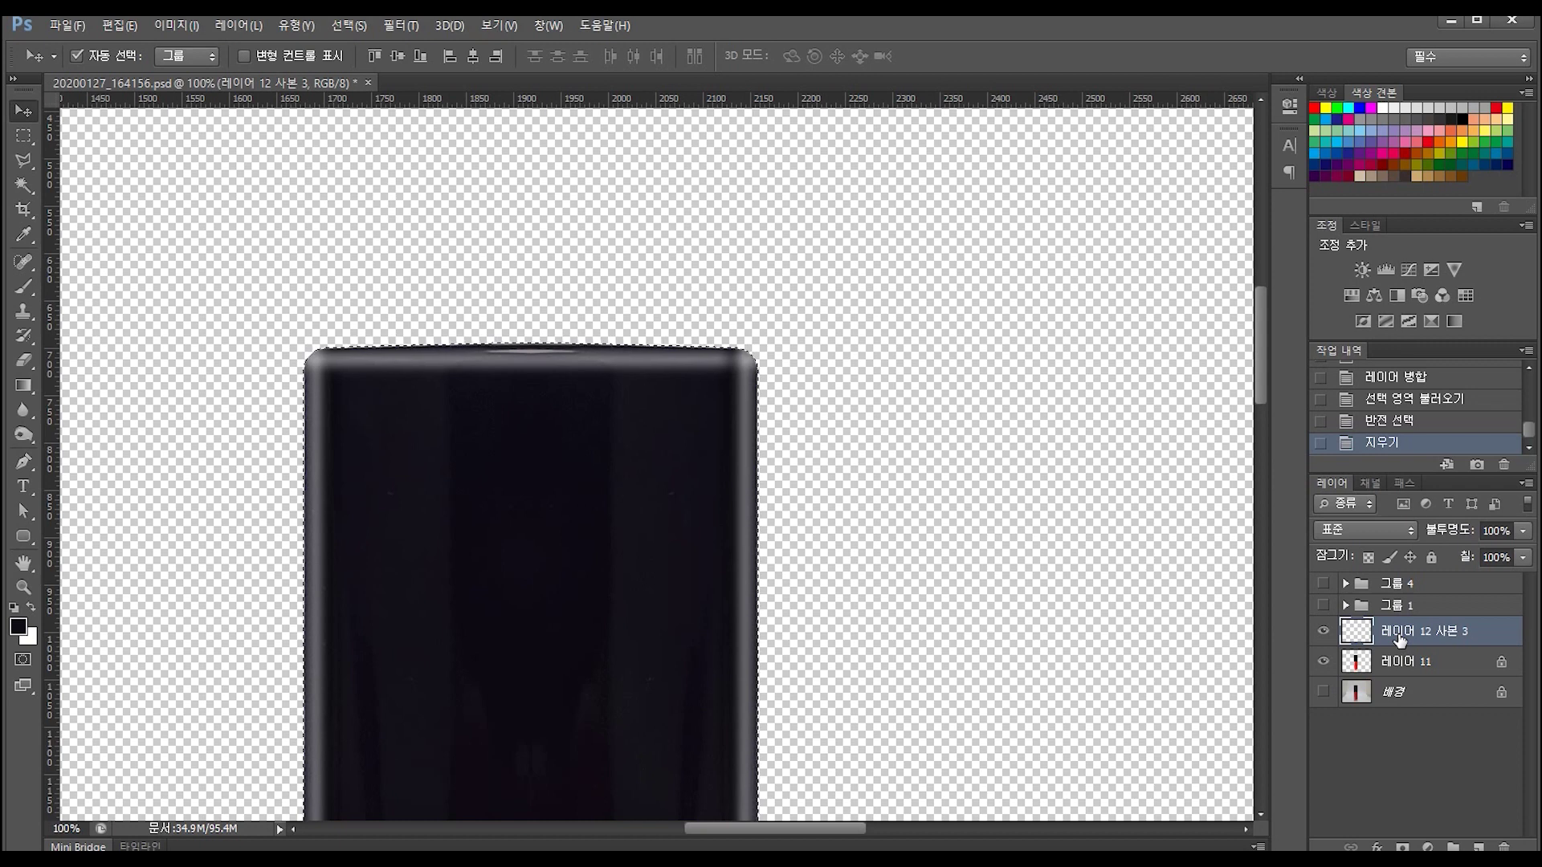
{"action": "key", "text": "ctrl+d"}
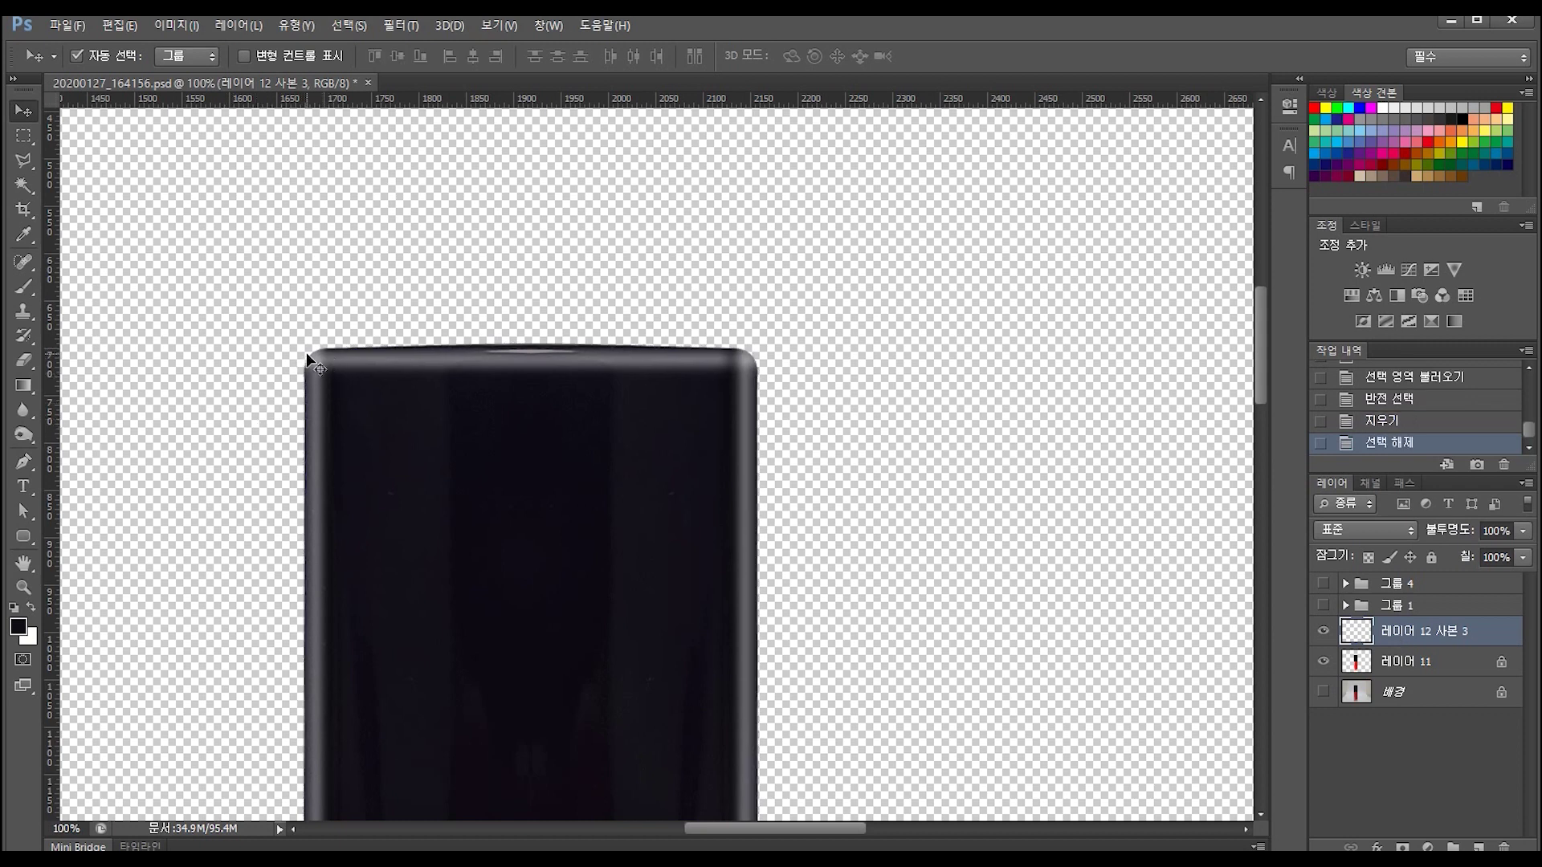
Set a 1100-pixel soft brush in white and load the bottle outline as a selection.
{"action": "left_click", "coordinate": [23, 359]}
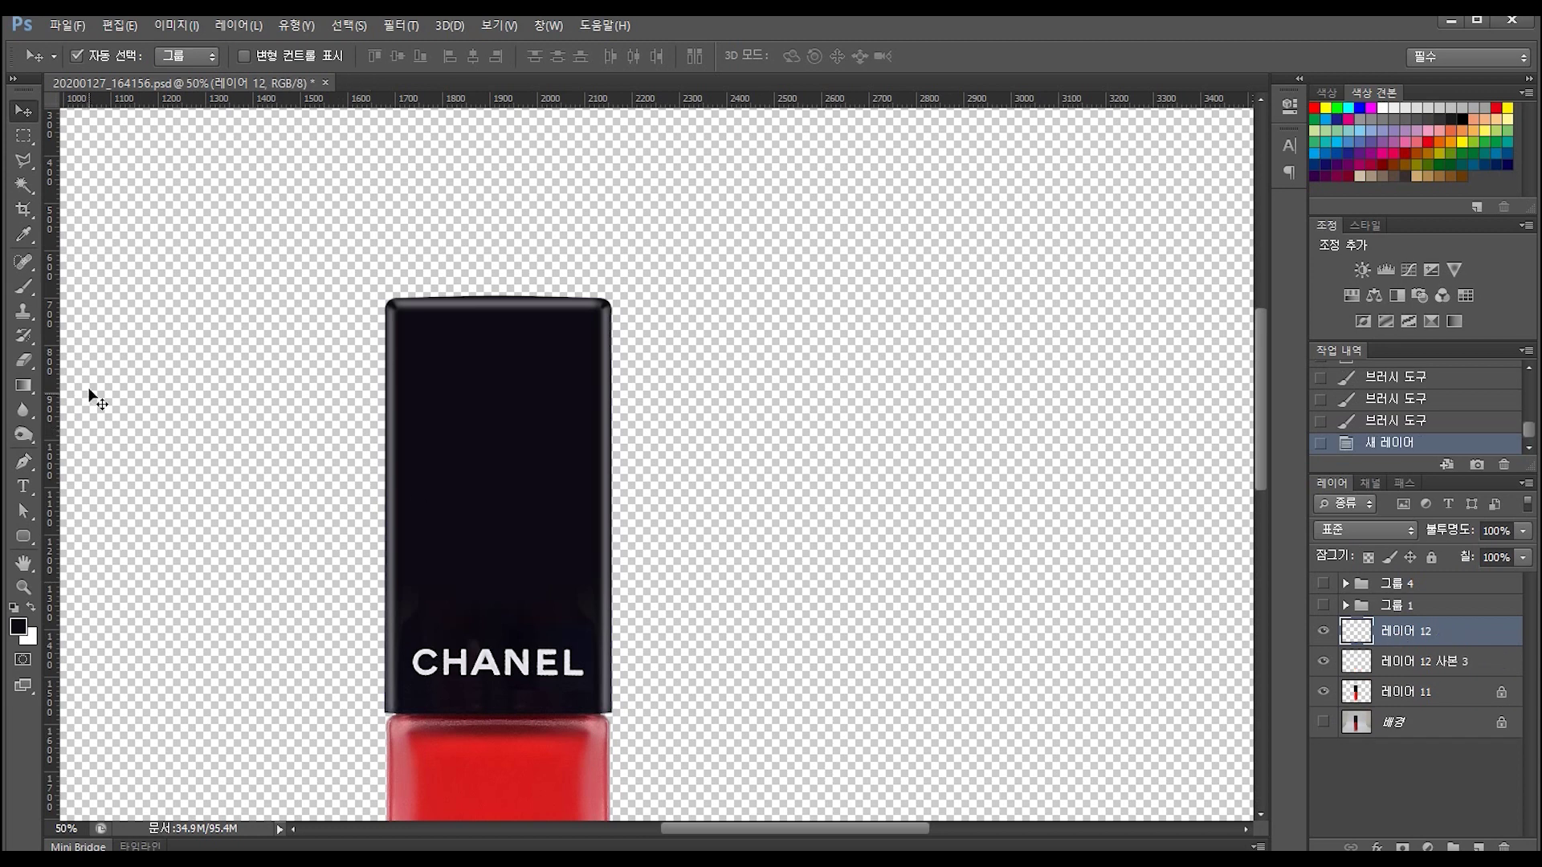
{"action": "left_click", "coordinate": [29, 294]}
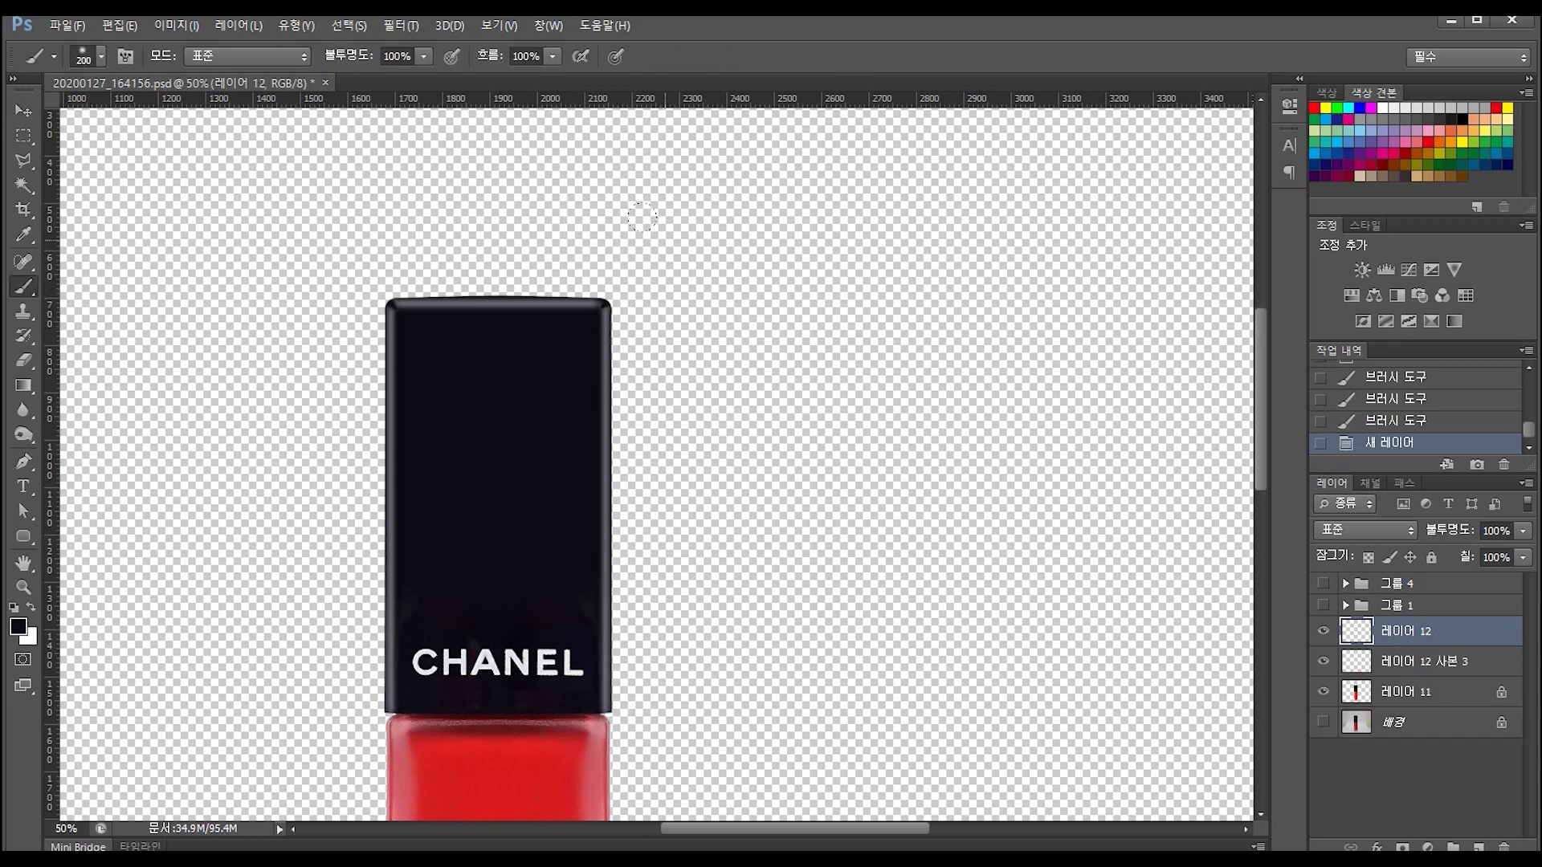
{"action": "key", "text": "bracketright"}
{"action": "key", "text": "bracketright"}
{"action": "key", "text": "bracketright"}
{"action": "key", "text": "bracketleft"}
{"action": "key", "text": "bracketleft"}
{"action": "key", "text": "bracketleft"}
{"action": "left_click", "coordinate": [1356, 696], "text": "ctrl"}
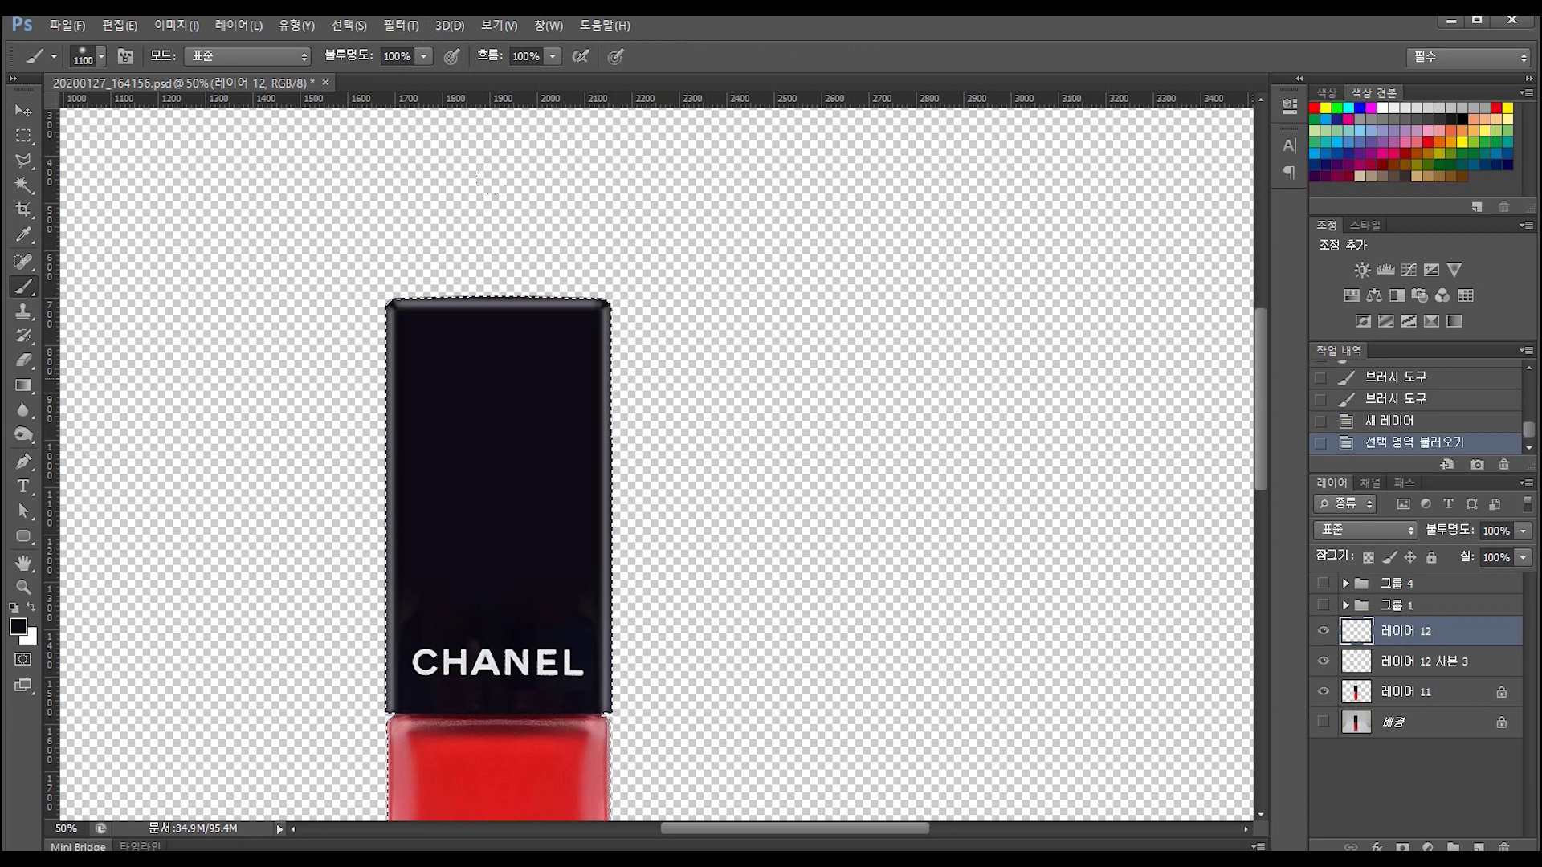
{"action": "key", "text": "x"}
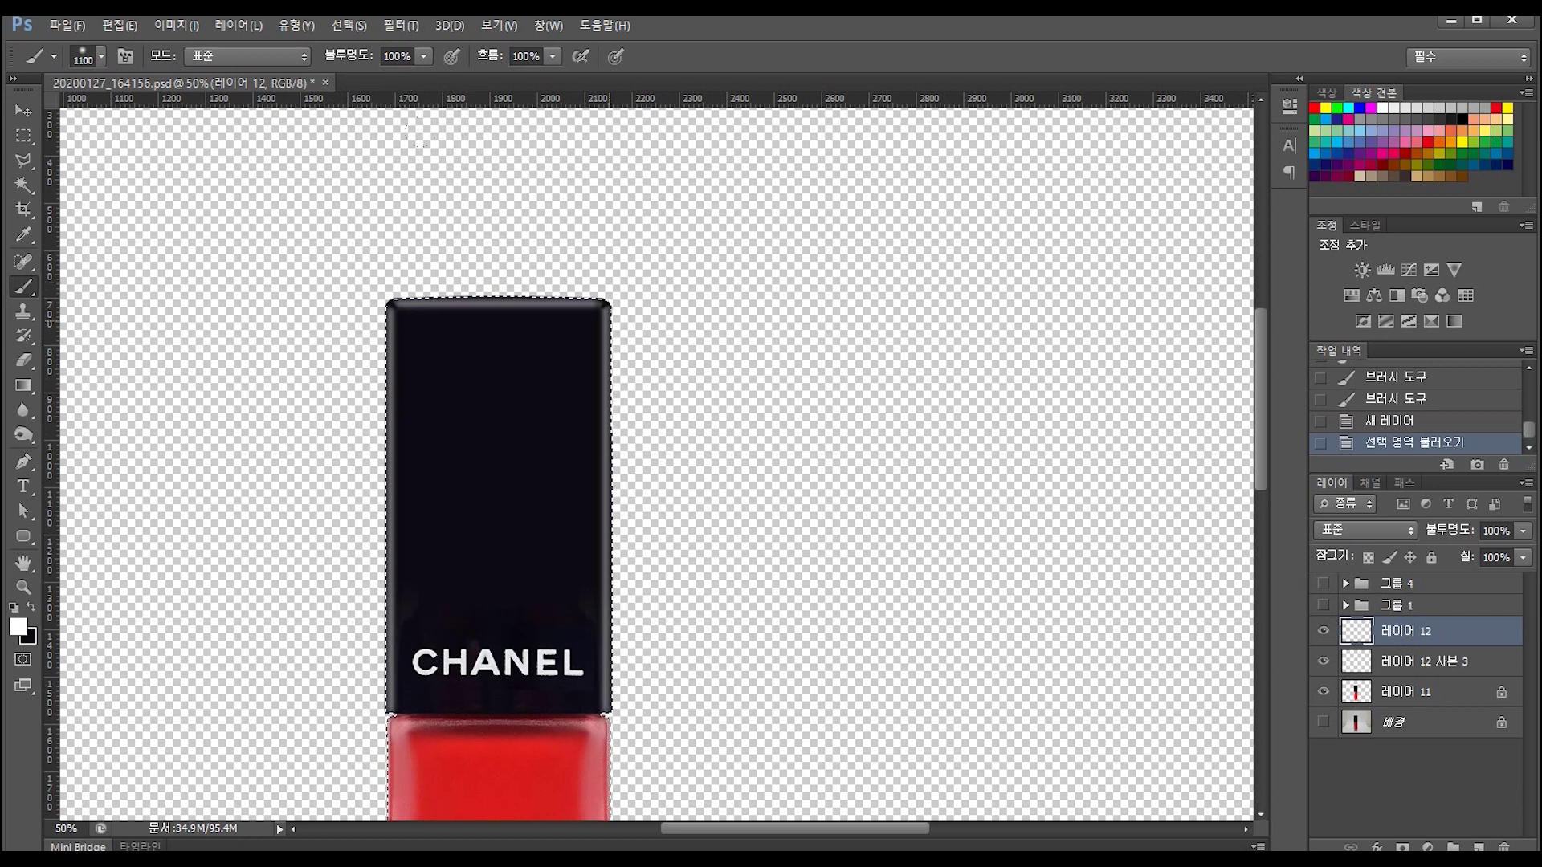
Paint a soft white highlight on the upper cap and fade that layer to 25% opacity.
{"action": "left_click", "coordinate": [642, 181]}
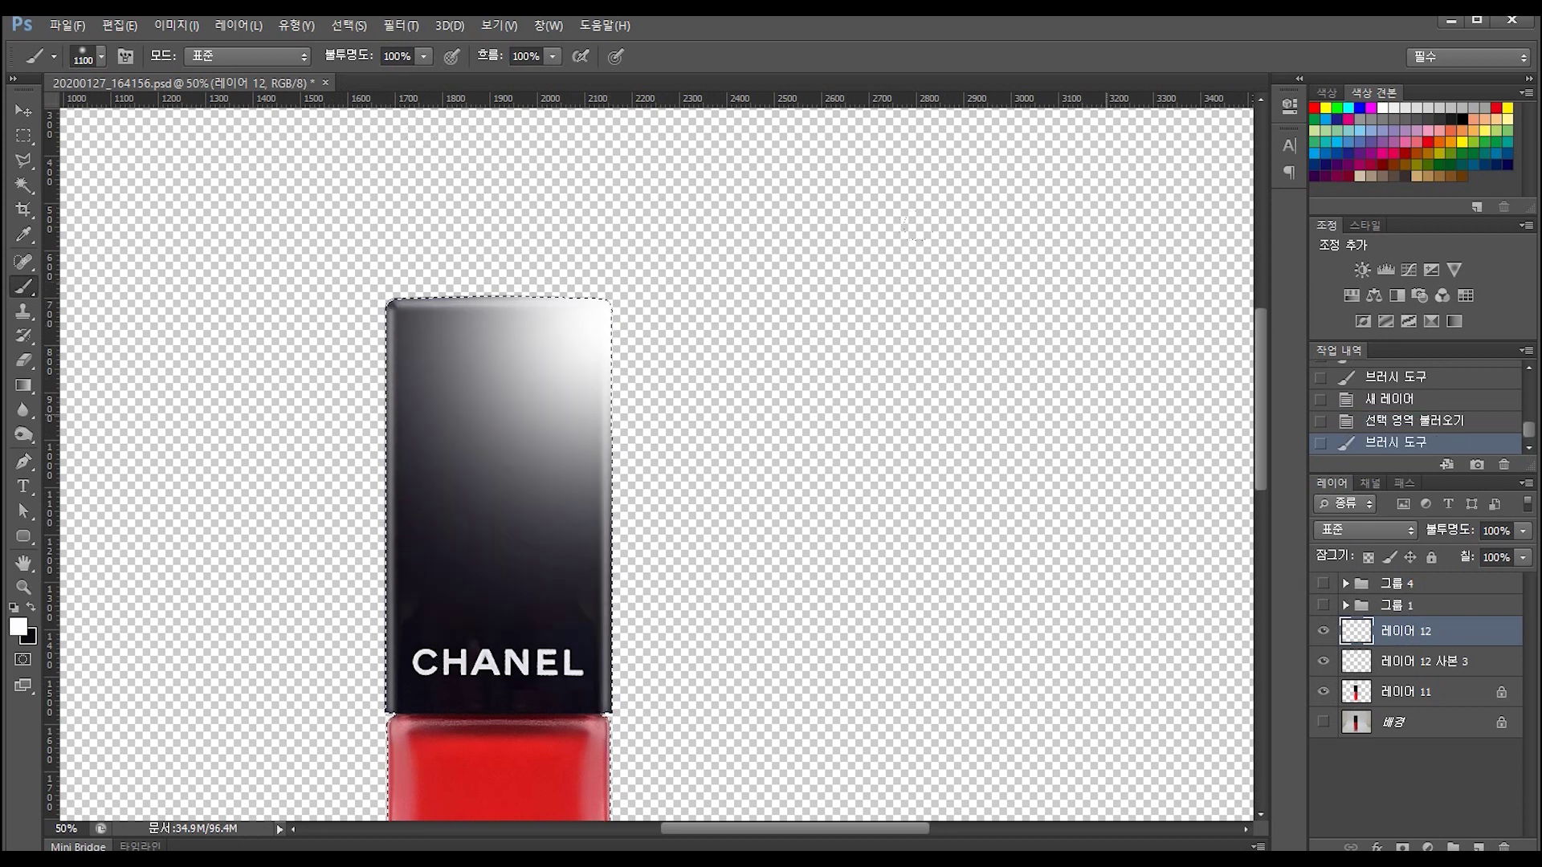
{"action": "key", "text": "ctrl+d"}
{"action": "left_click", "coordinate": [1523, 558]}
{"action": "left_click", "coordinate": [1462, 552]}
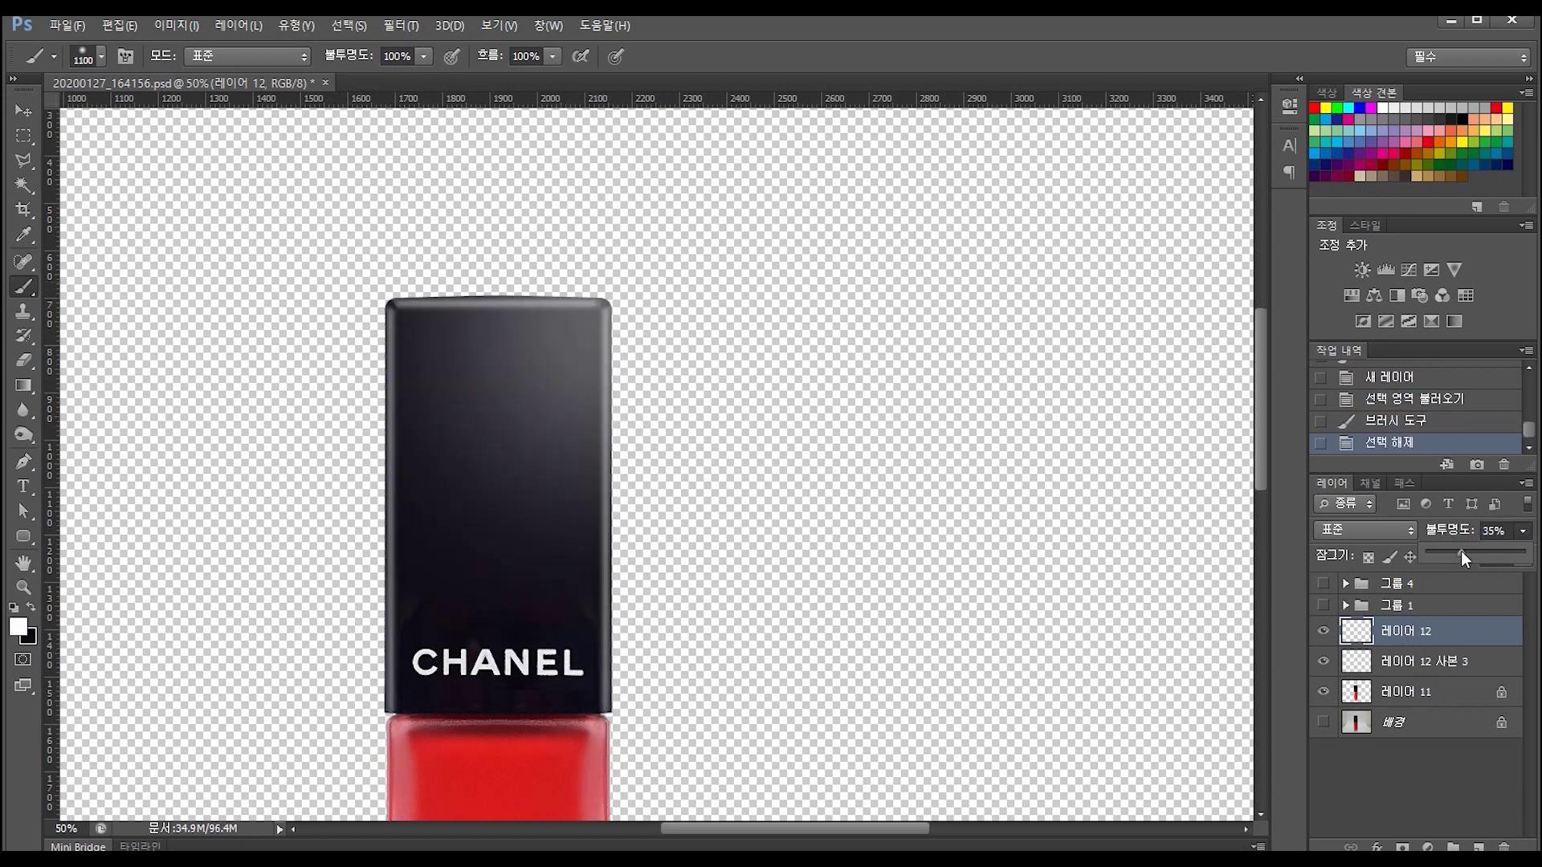
{"action": "left_click_drag", "start_coordinate": [1454, 551], "coordinate": [1453, 549]}
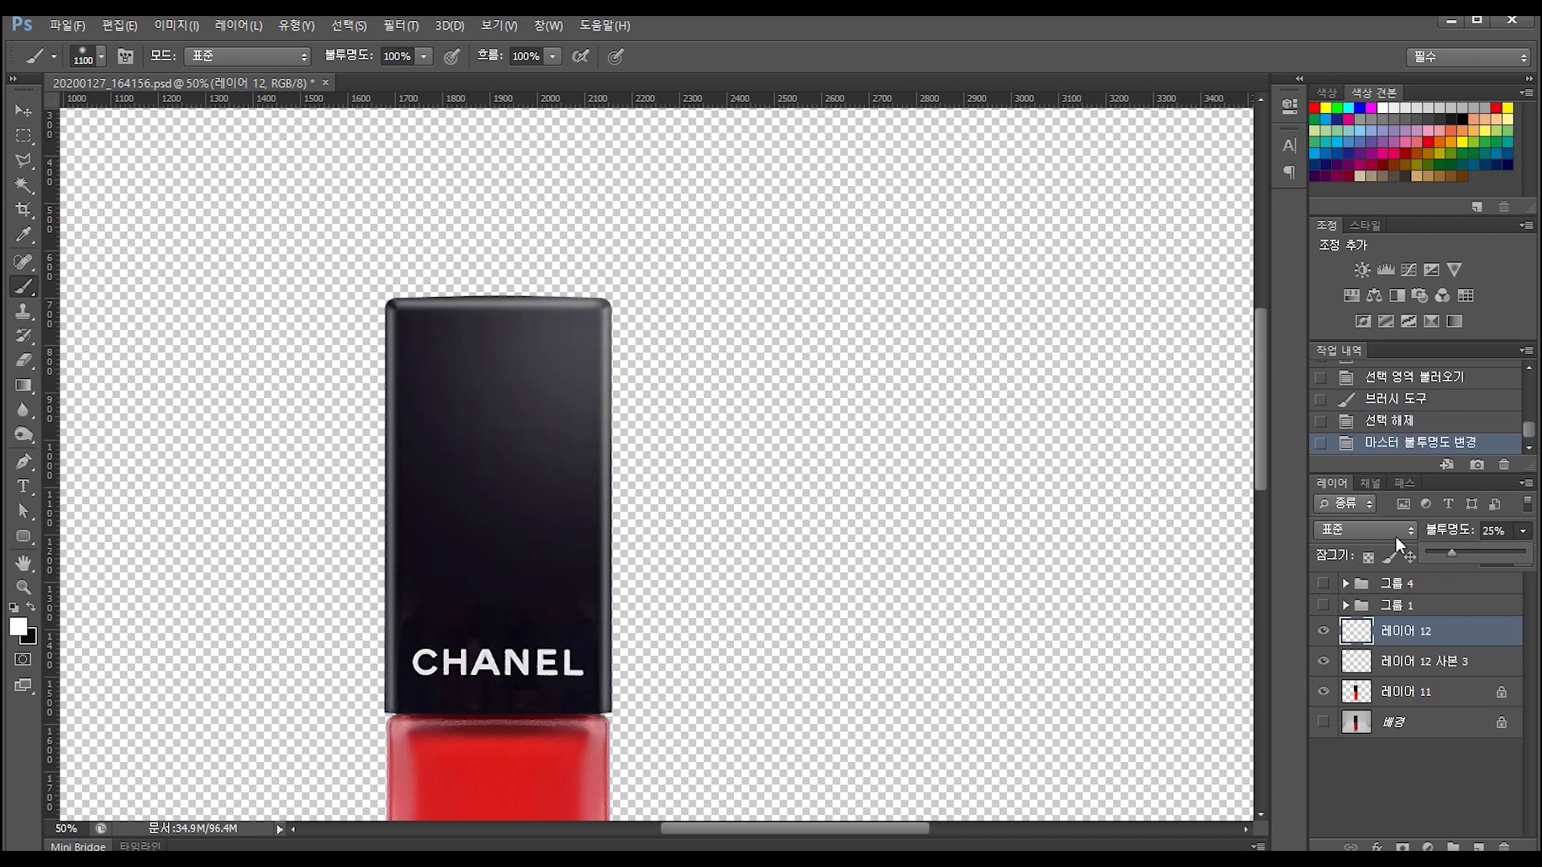
{"action": "key", "text": "v"}
{"action": "key", "text": "ctrl+minus"}
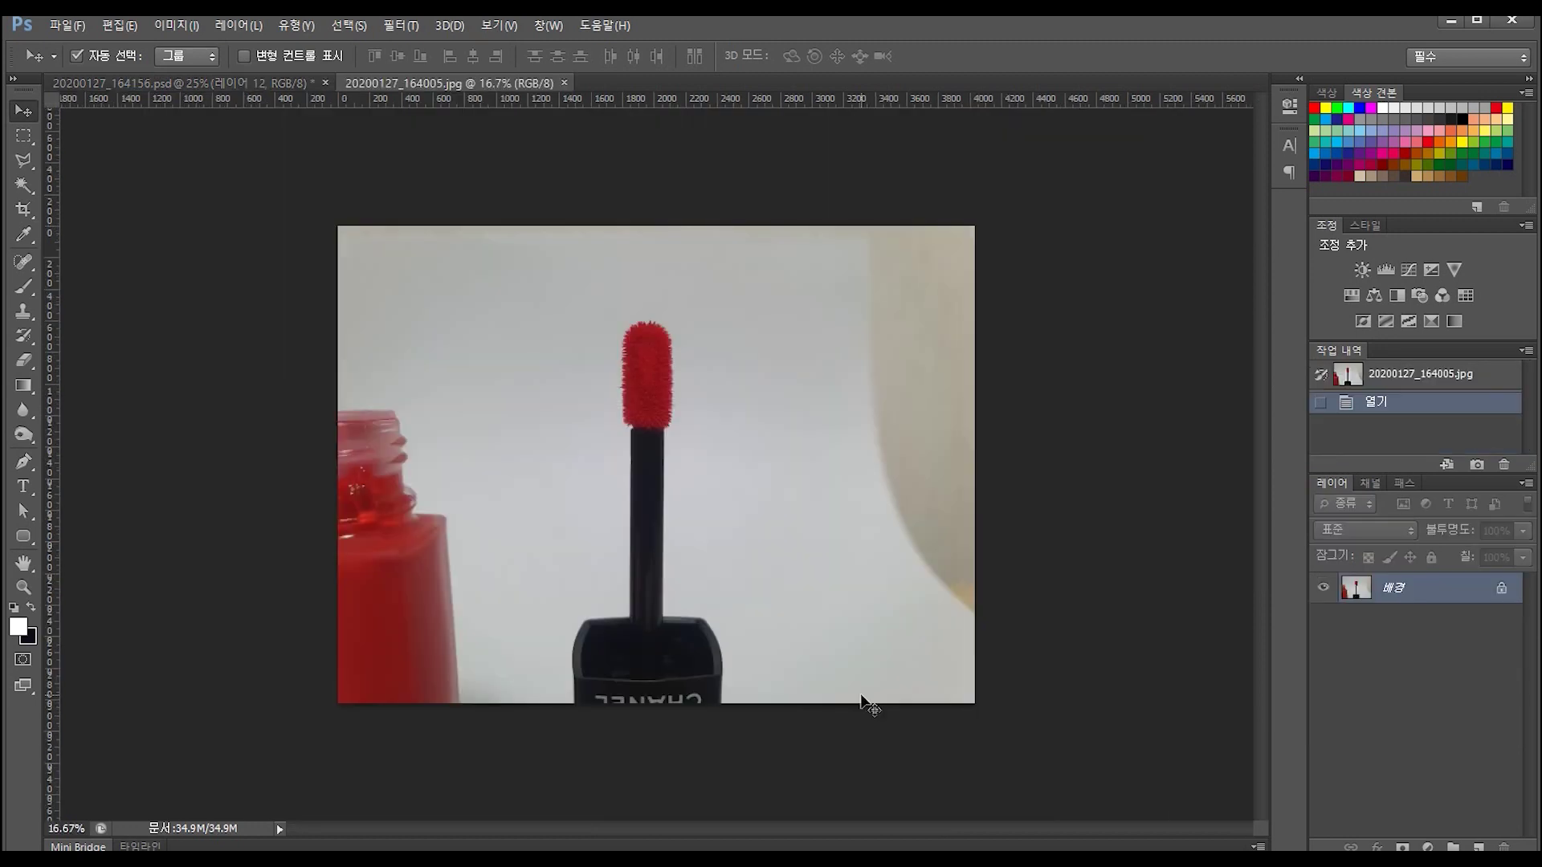
Zoom in on the fuzzy applicator head in 20200127_164005.jpg.
{"action": "key", "text": "ctrl+1"}
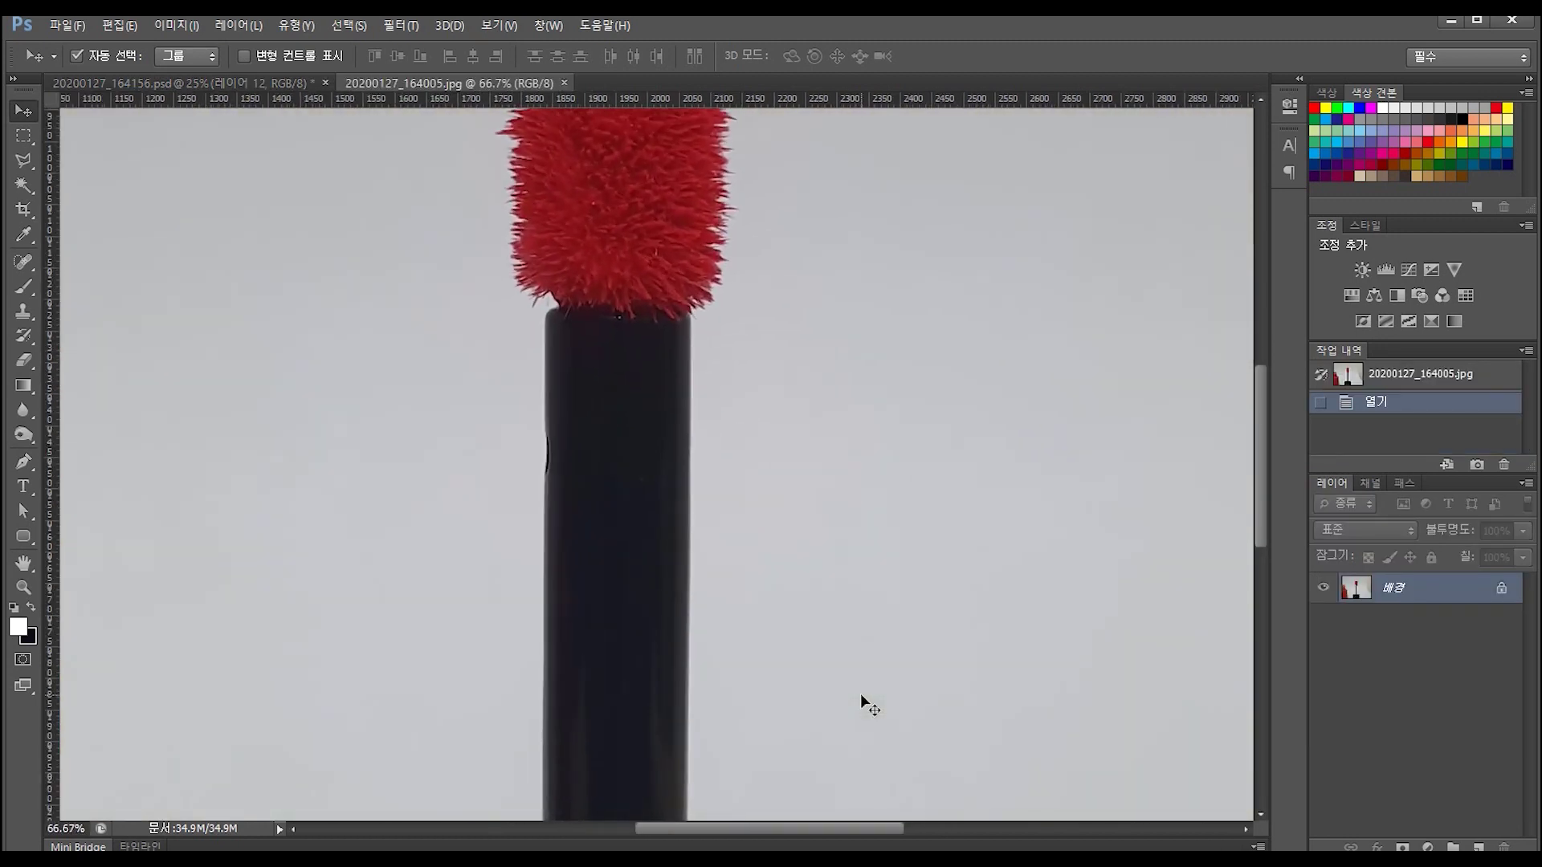
{"action": "scroll", "coordinate": [844, 495], "scroll_direction": "up", "scroll_amount": 3}
{"action": "scroll", "coordinate": [820, 643], "scroll_direction": "up", "scroll_amount": 3}
{"action": "scroll", "coordinate": [771, 514], "scroll_direction": "up", "scroll_amount": 1}
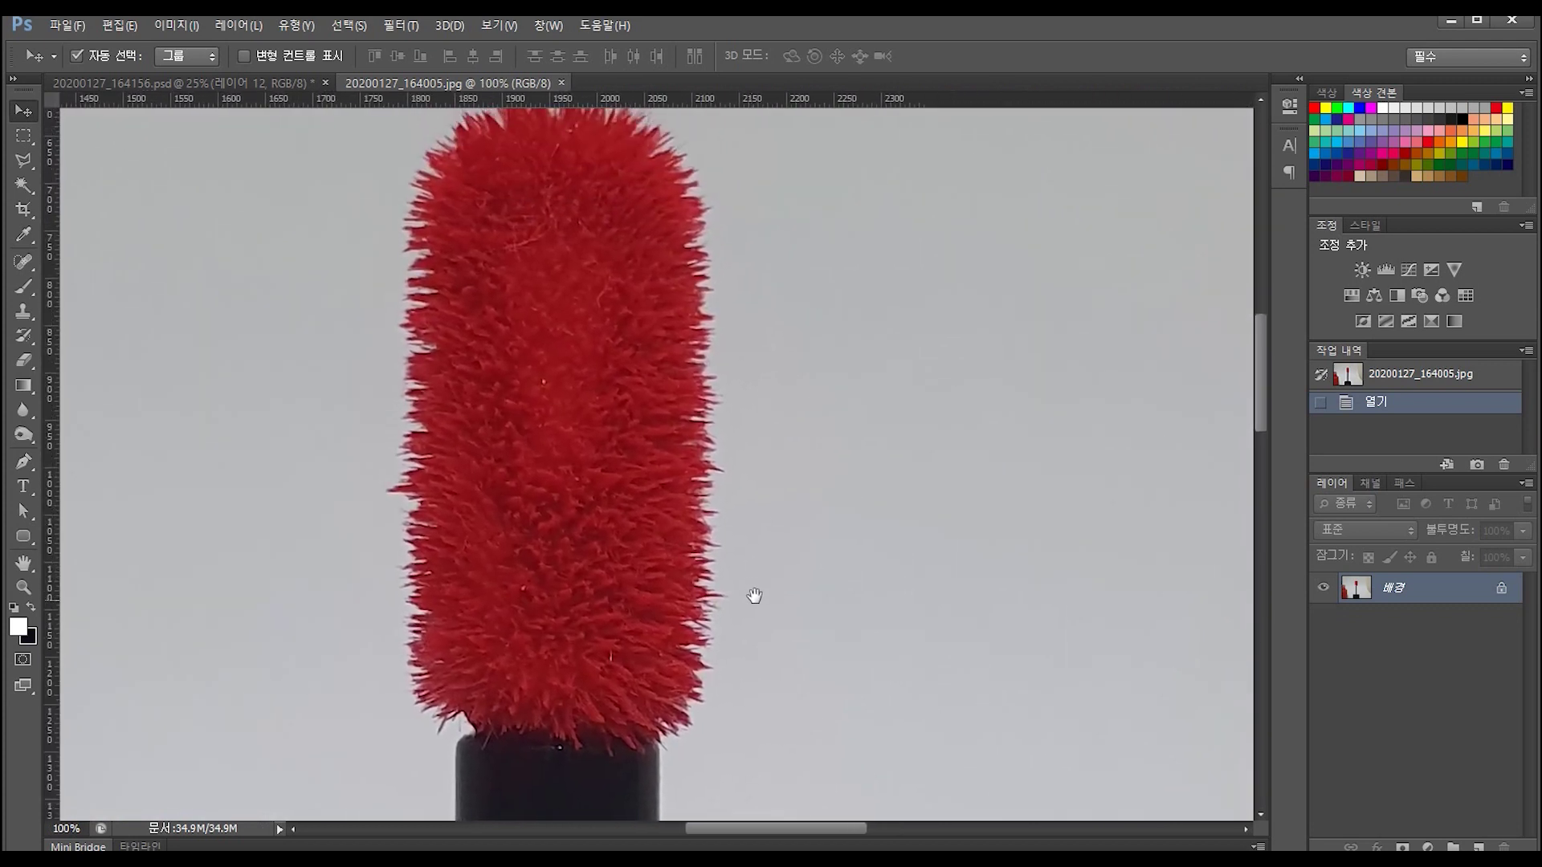
{"action": "scroll", "coordinate": [755, 589], "scroll_direction": "up", "scroll_amount": 1}
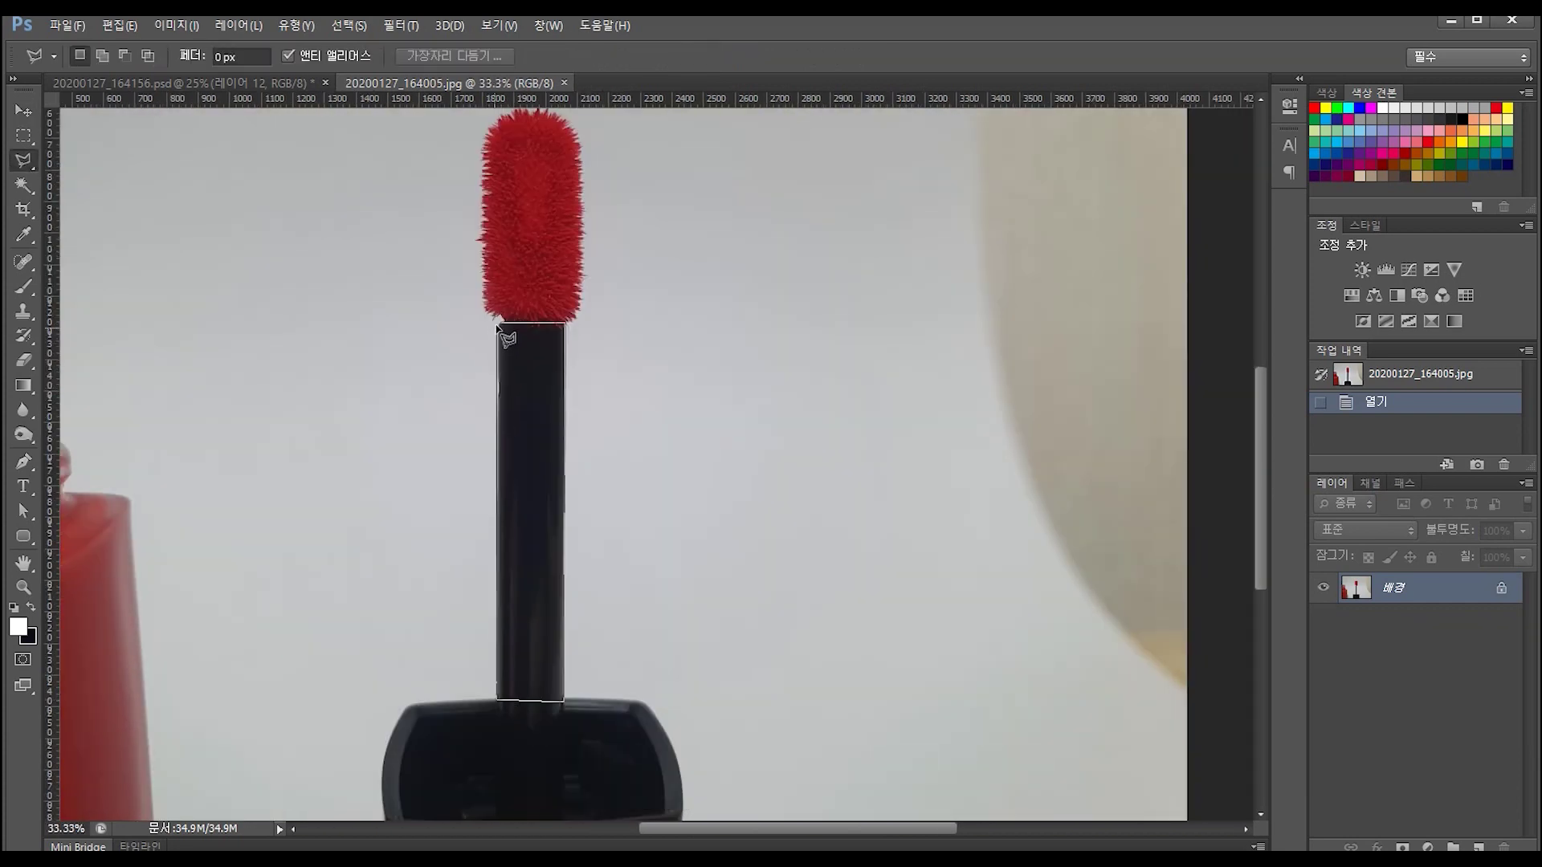
Close the stem outline and copy the black stem onto 레이어 1.
{"action": "left_click", "coordinate": [500, 324]}
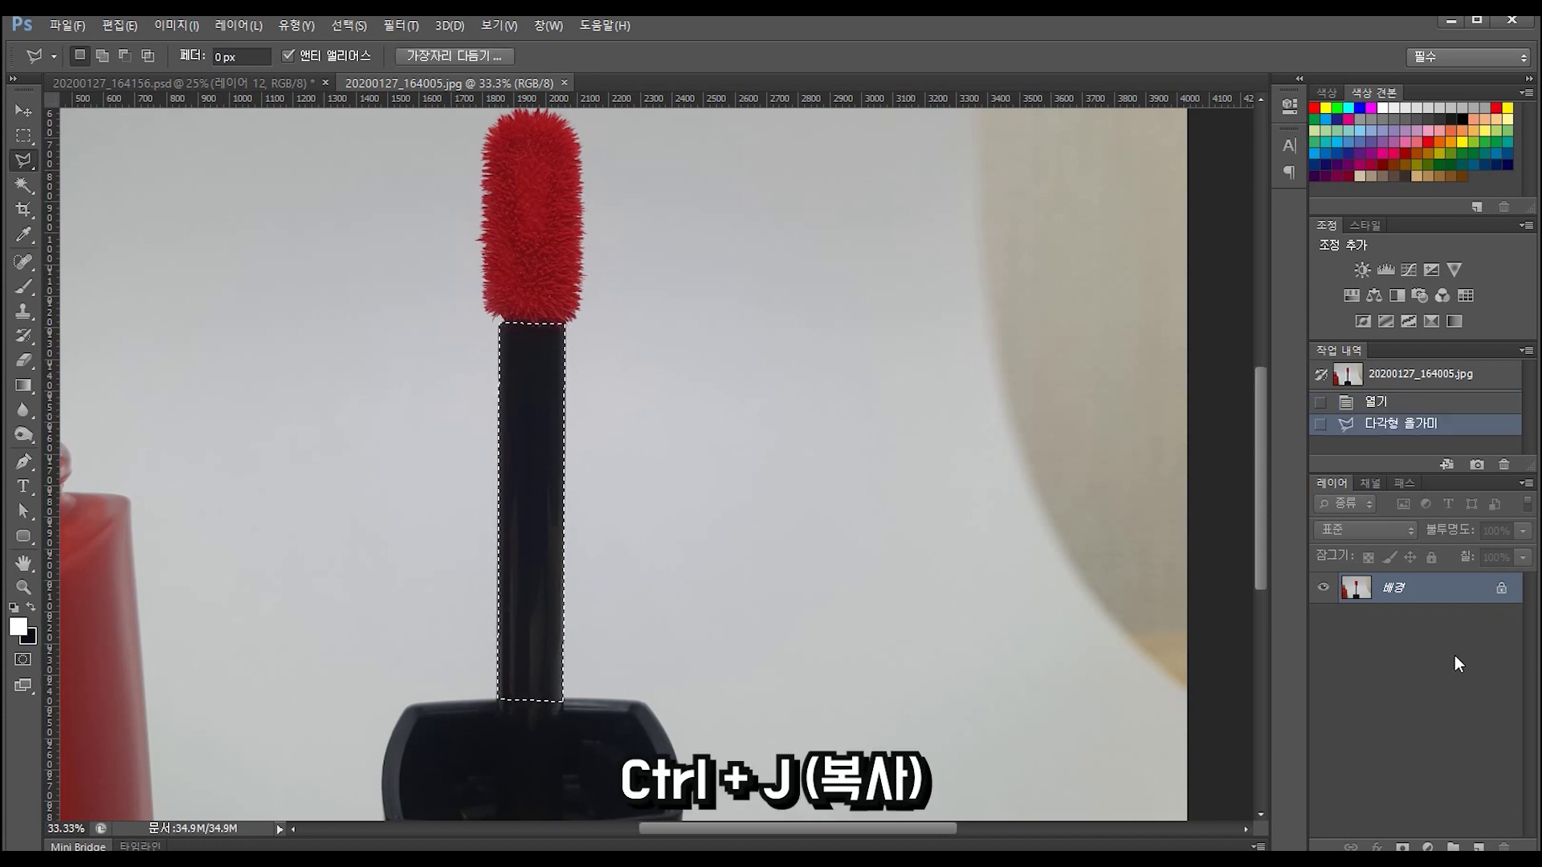
{"action": "key", "text": "ctrl+j"}
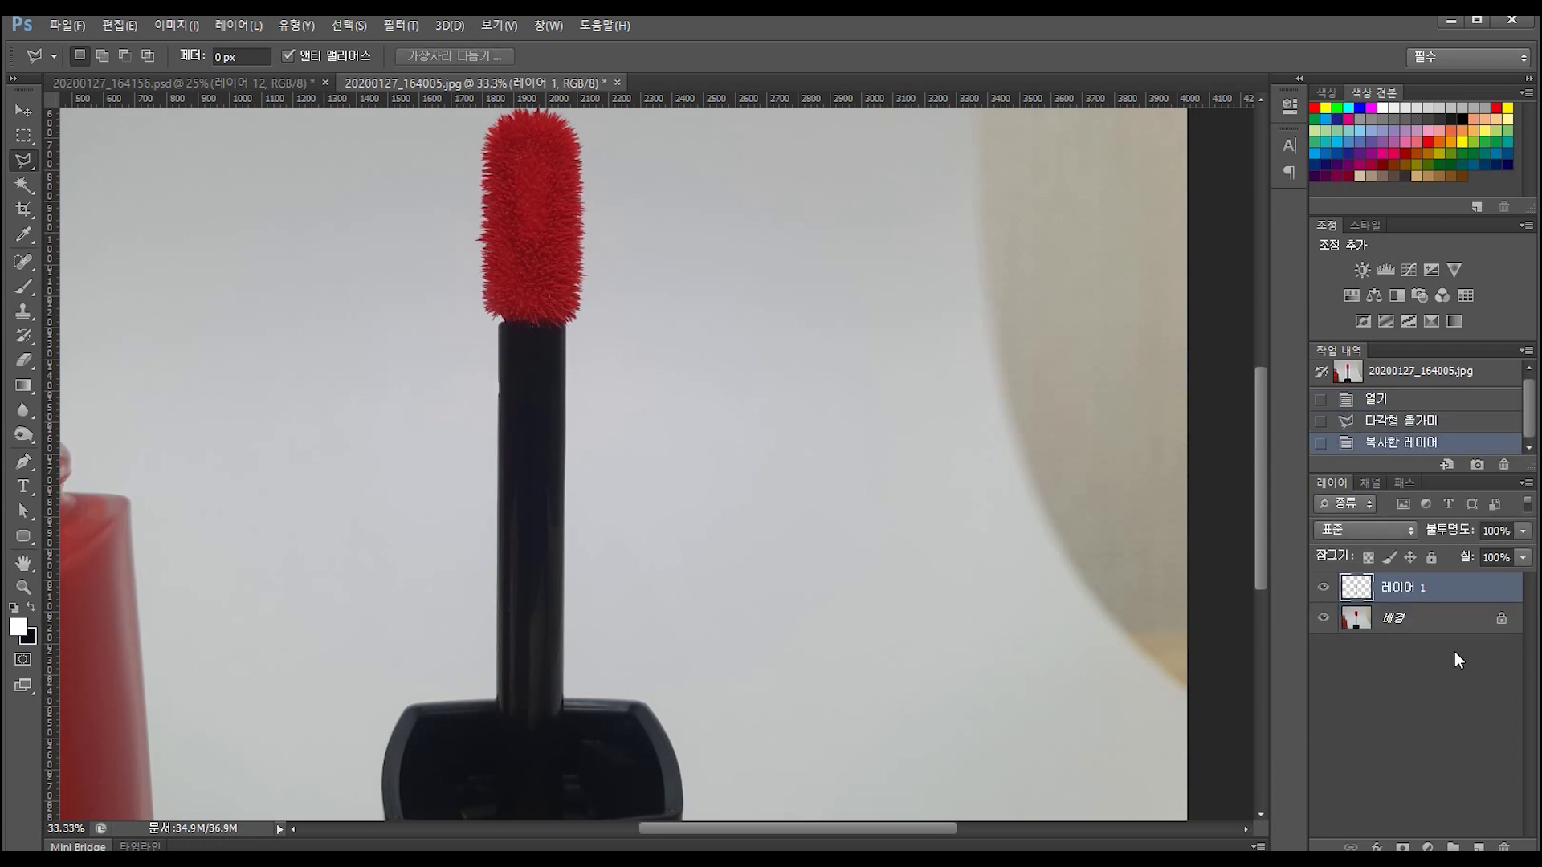
{"action": "scroll", "coordinate": [514, 361], "scroll_direction": "up", "scroll_amount": 3}
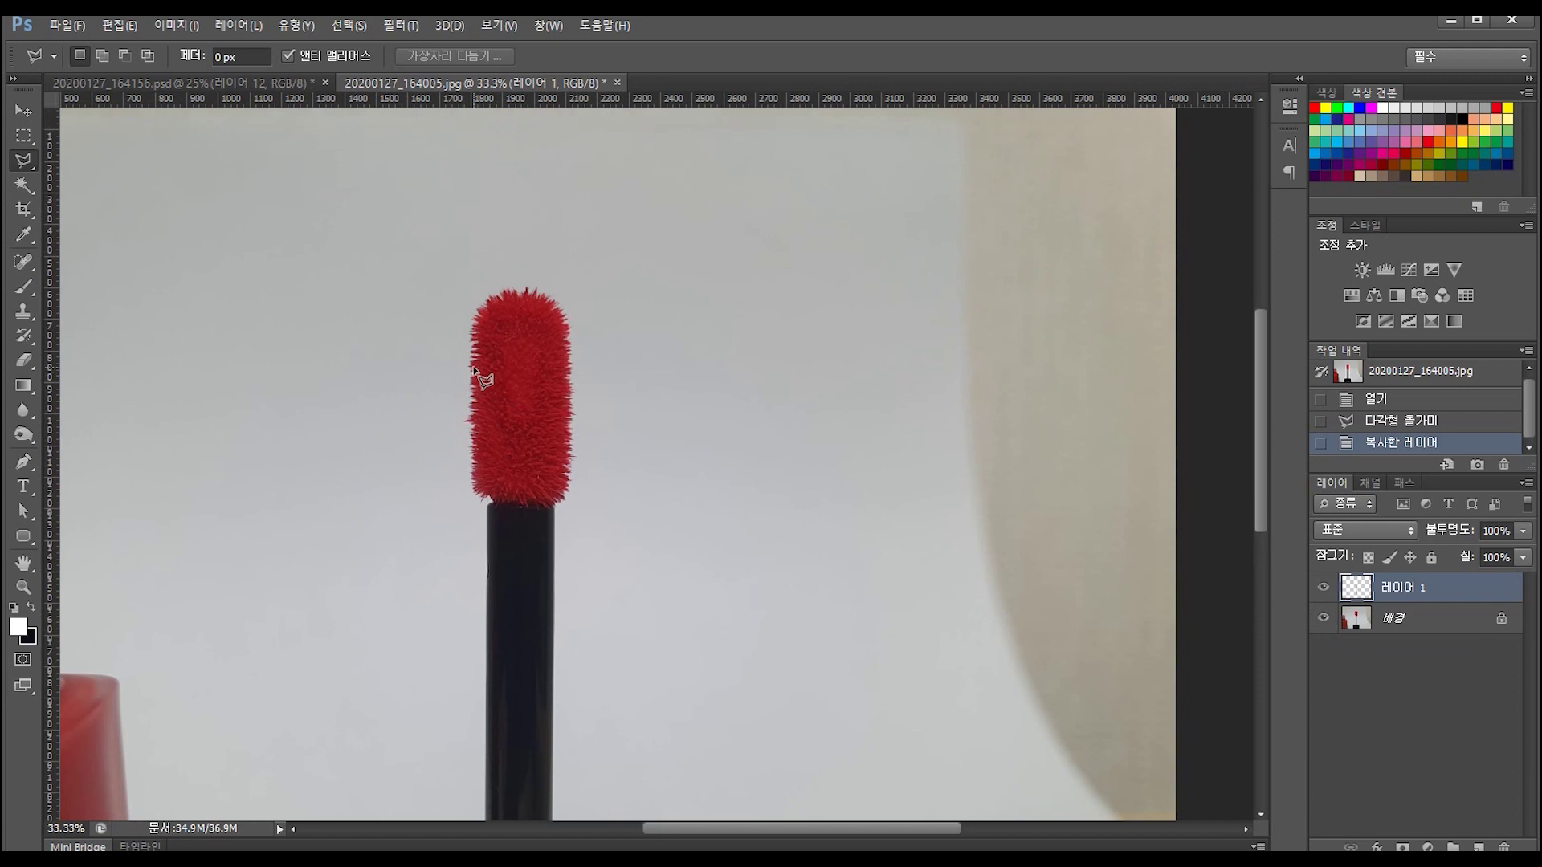
Copy a rectangle around the red fuzzy tip from 배경 onto 레이어 2.
{"action": "left_click", "coordinate": [25, 135]}
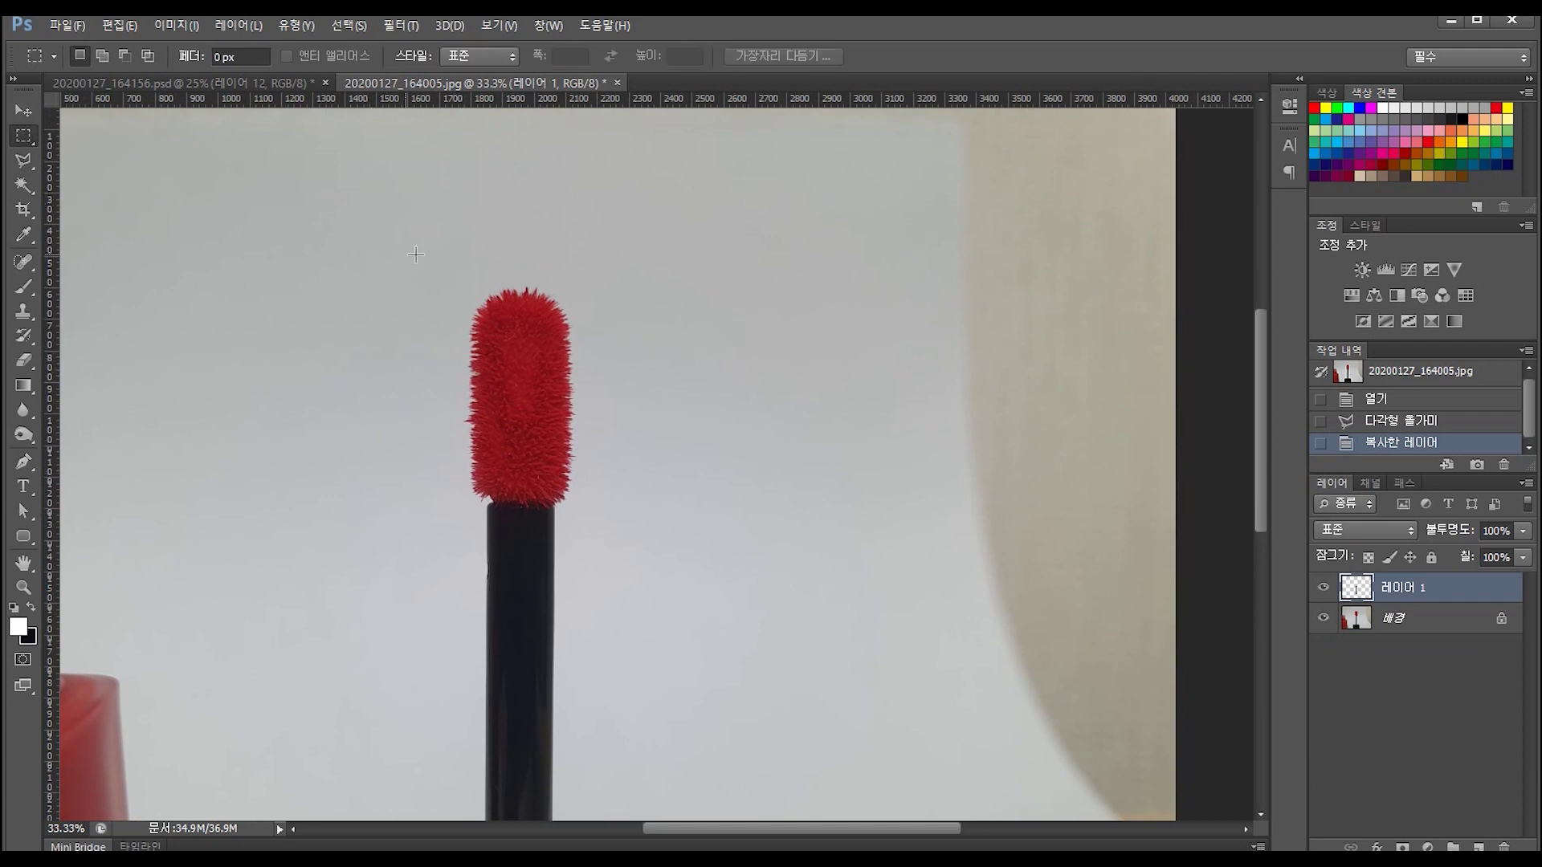
{"action": "left_click_drag", "start_coordinate": [427, 254], "coordinate": [602, 504]}
{"action": "left_click", "coordinate": [1442, 620]}
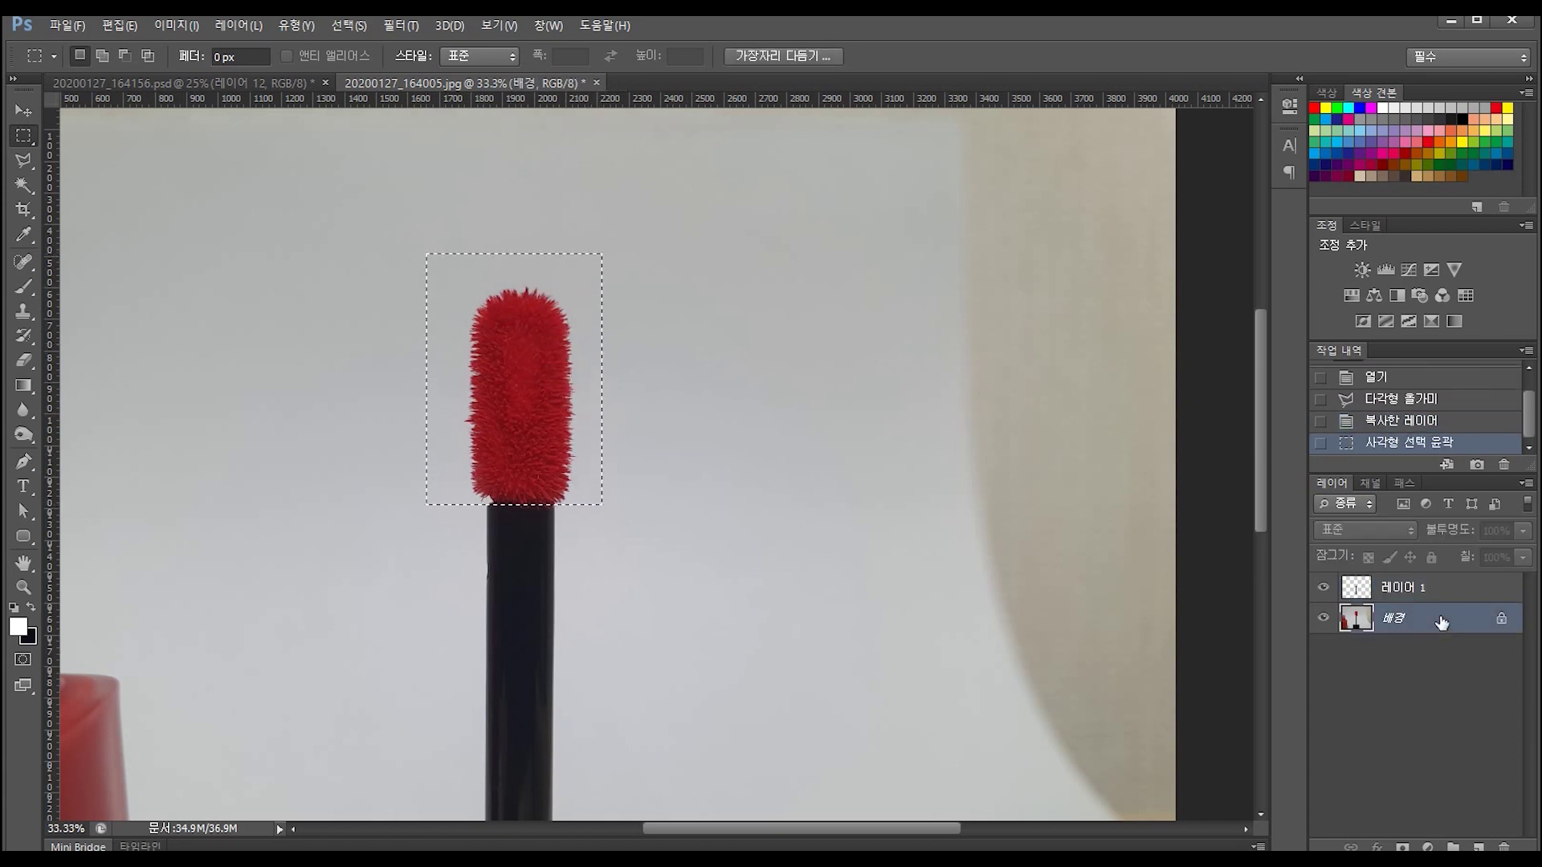
{"action": "key", "text": "ctrl+j"}
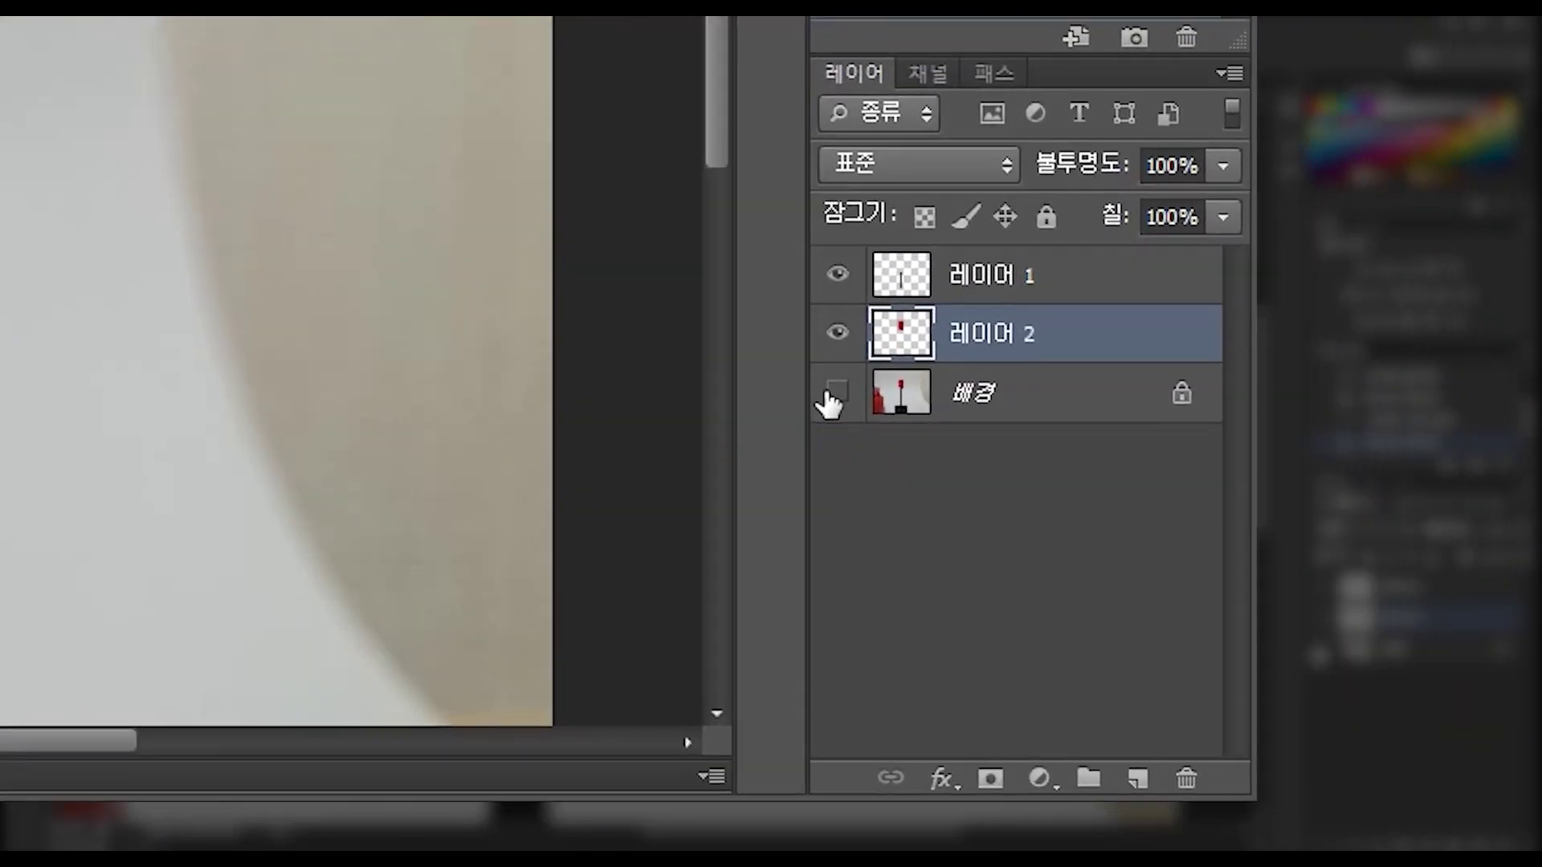
Compare the red, blue and green channels, then duplicate Green as the 녹색 사본 channel.
{"action": "left_click", "coordinate": [1292, 634]}
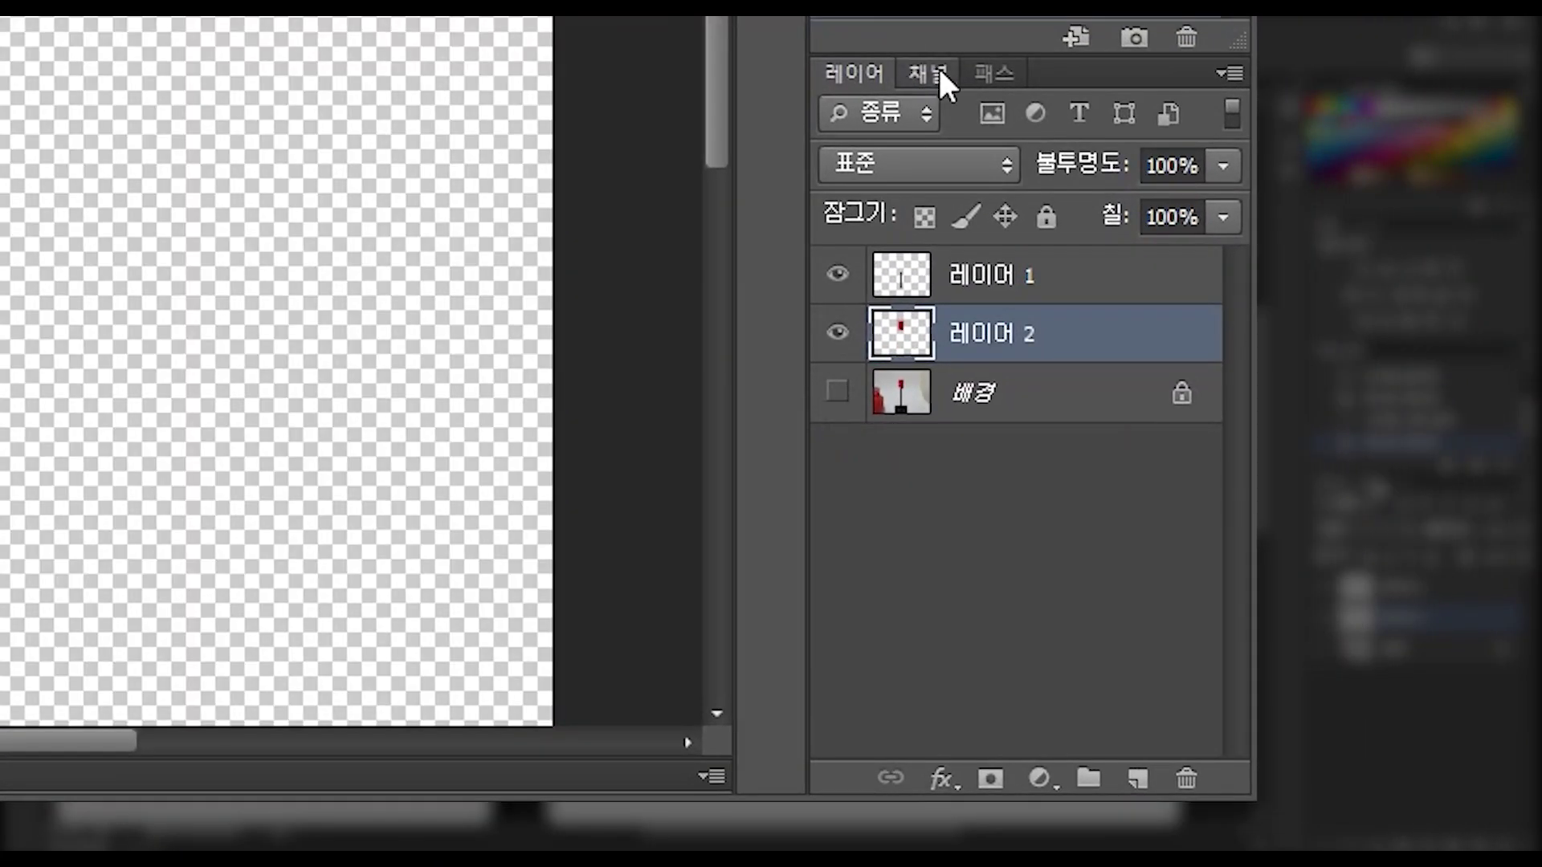
{"action": "left_click", "coordinate": [938, 69]}
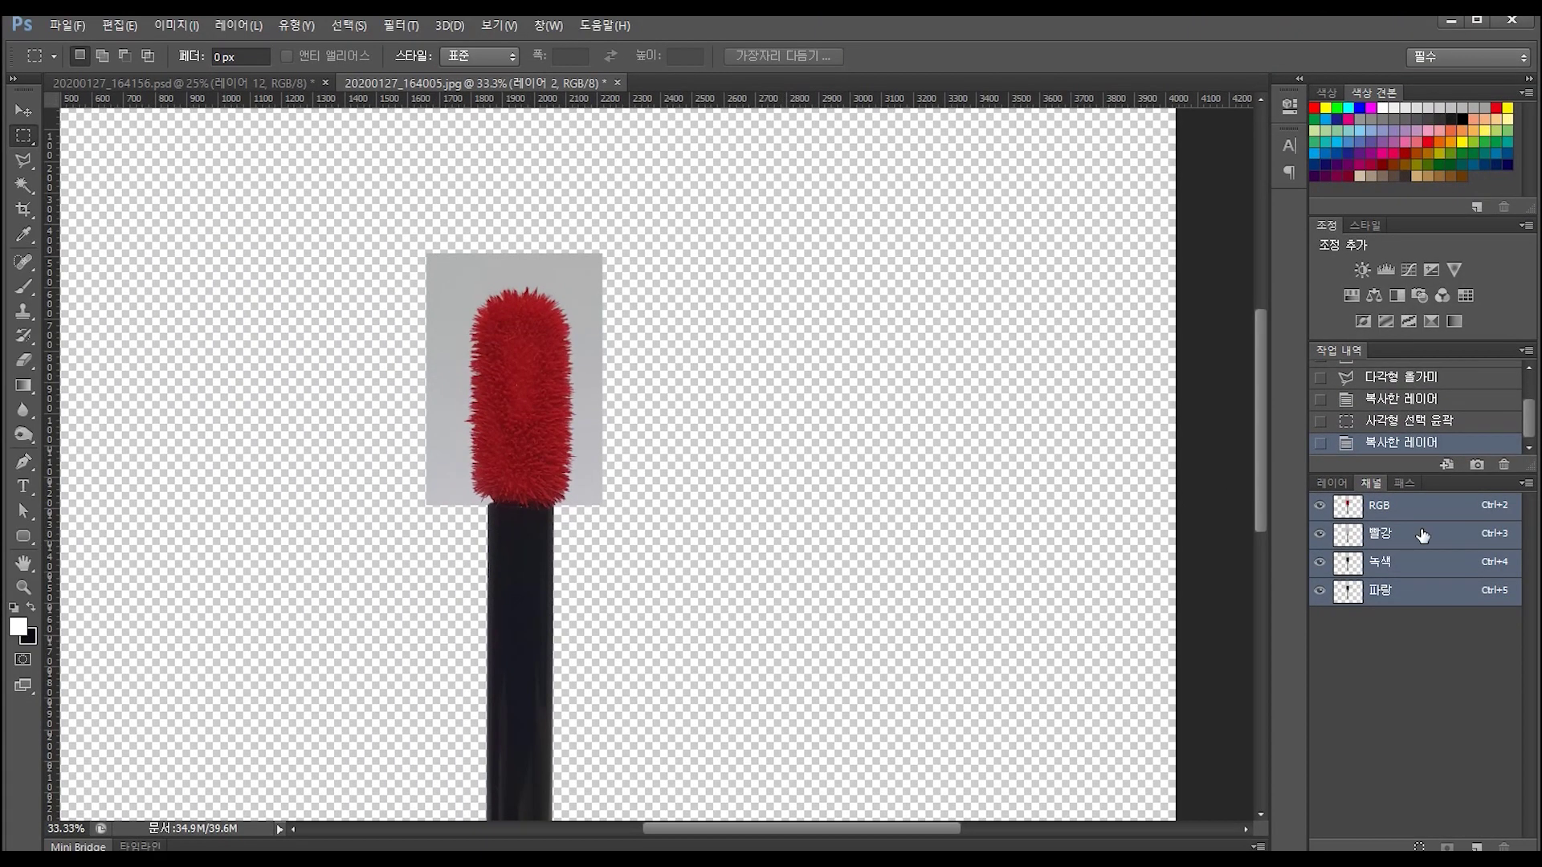
{"action": "left_click", "coordinate": [1416, 538]}
{"action": "left_click", "coordinate": [1382, 582]}
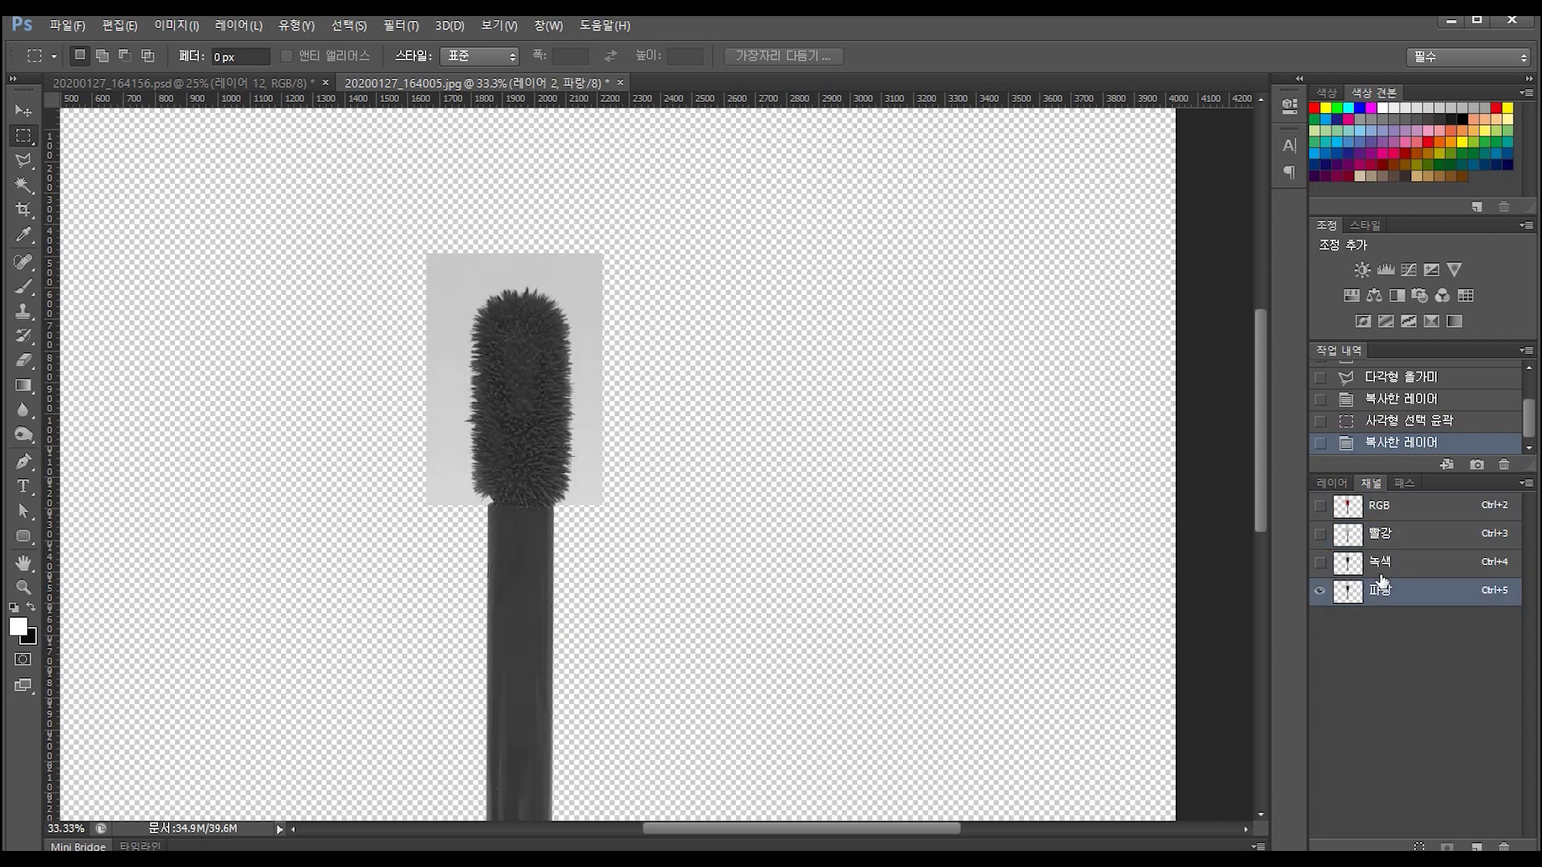
{"action": "left_click", "coordinate": [1386, 564]}
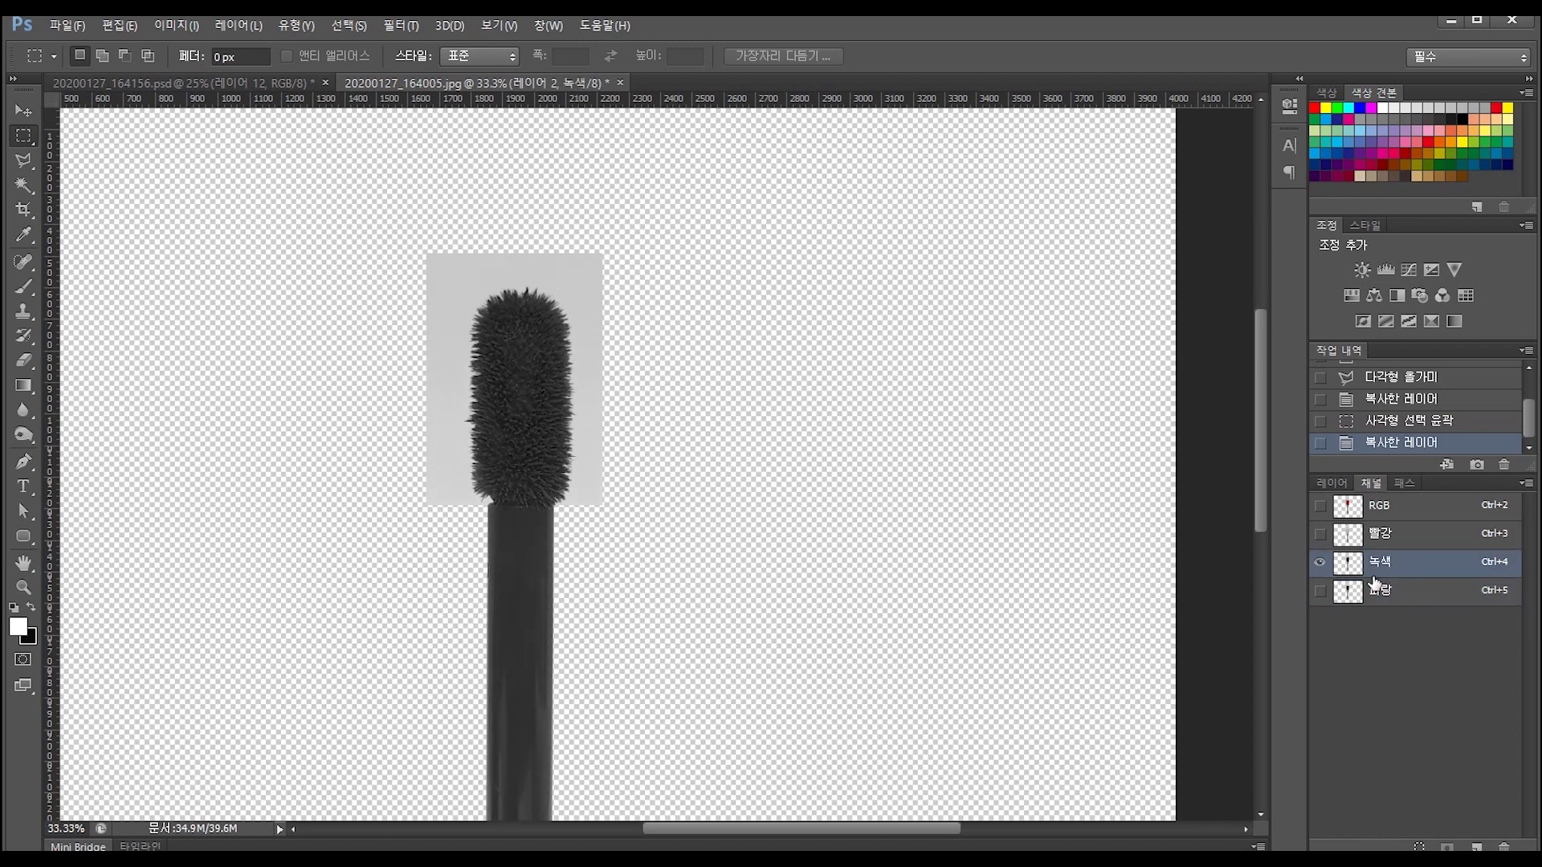
{"action": "key", "text": "ctrl+j"}
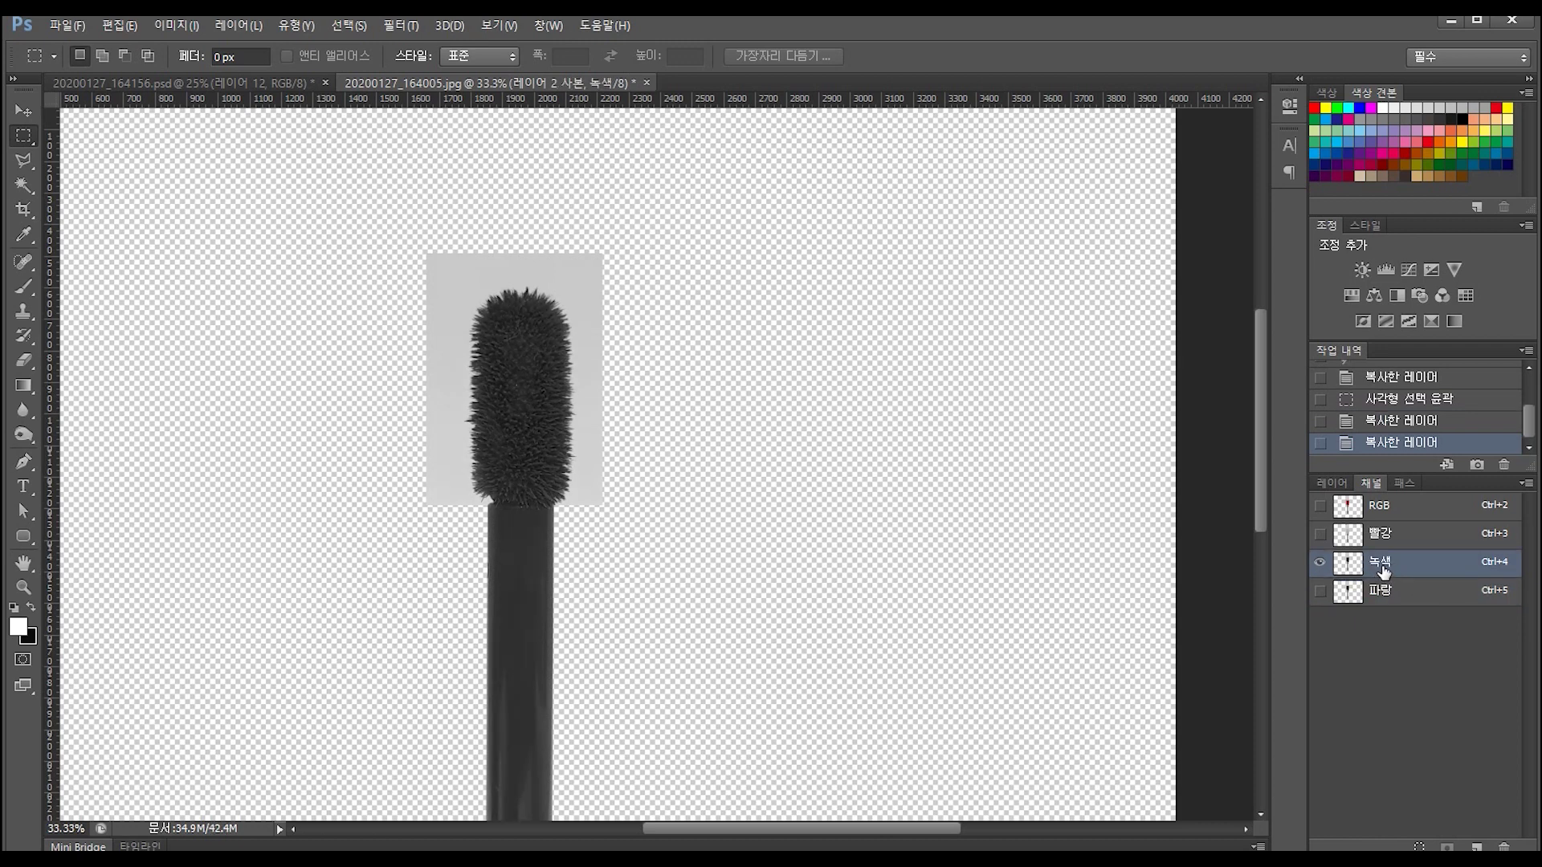
{"action": "left_click_drag", "start_coordinate": [1383, 569], "coordinate": [1489, 840]}
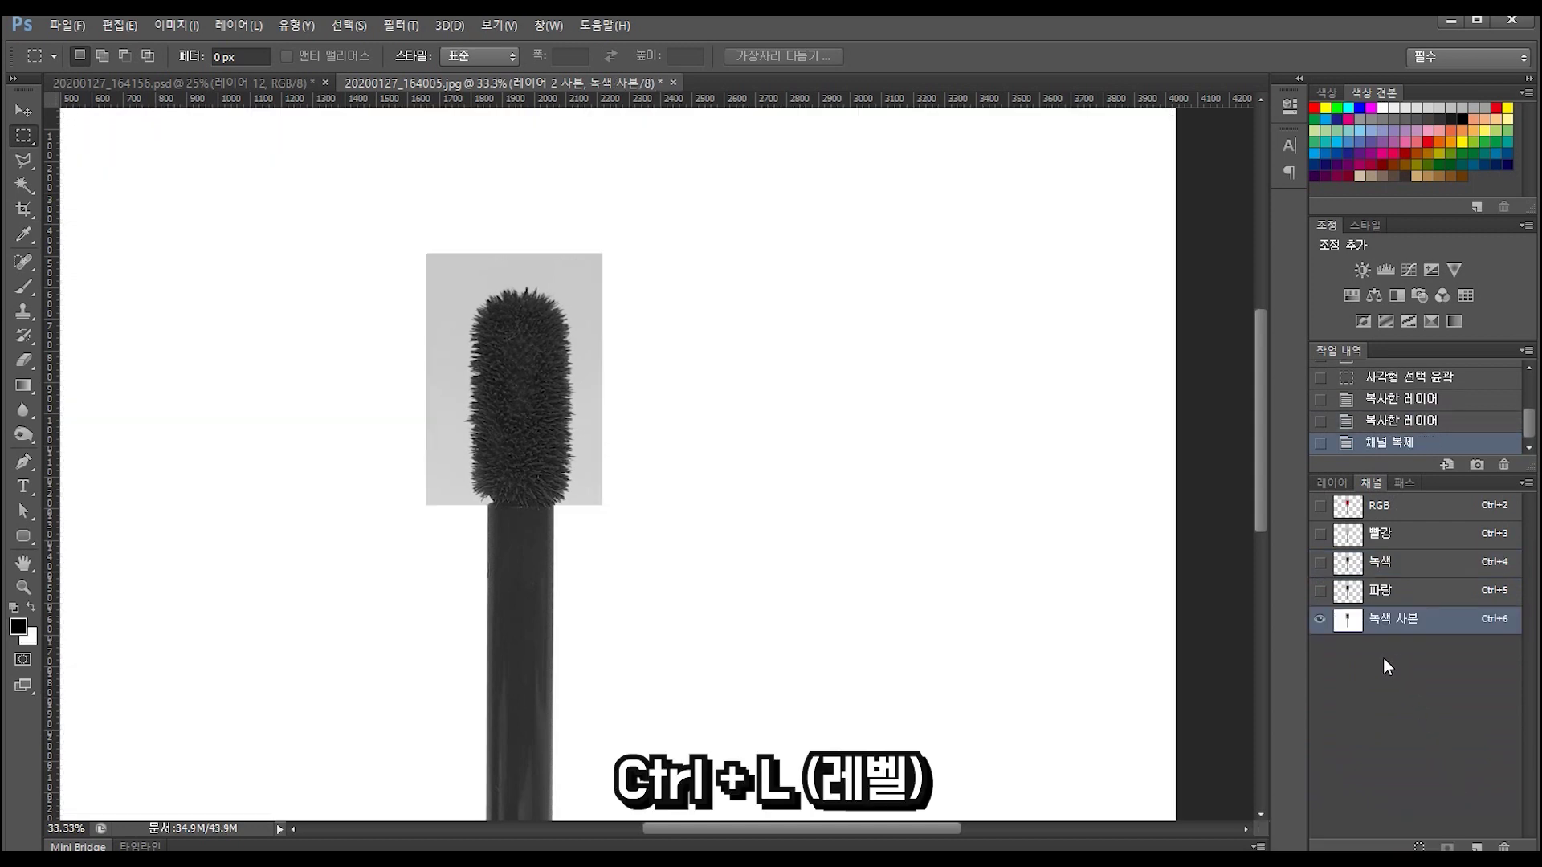
Apply Levels 78 / 1.00 / 151 to 녹색 사본, making the wand solid black on white.
{"action": "key", "text": "ctrl+l"}
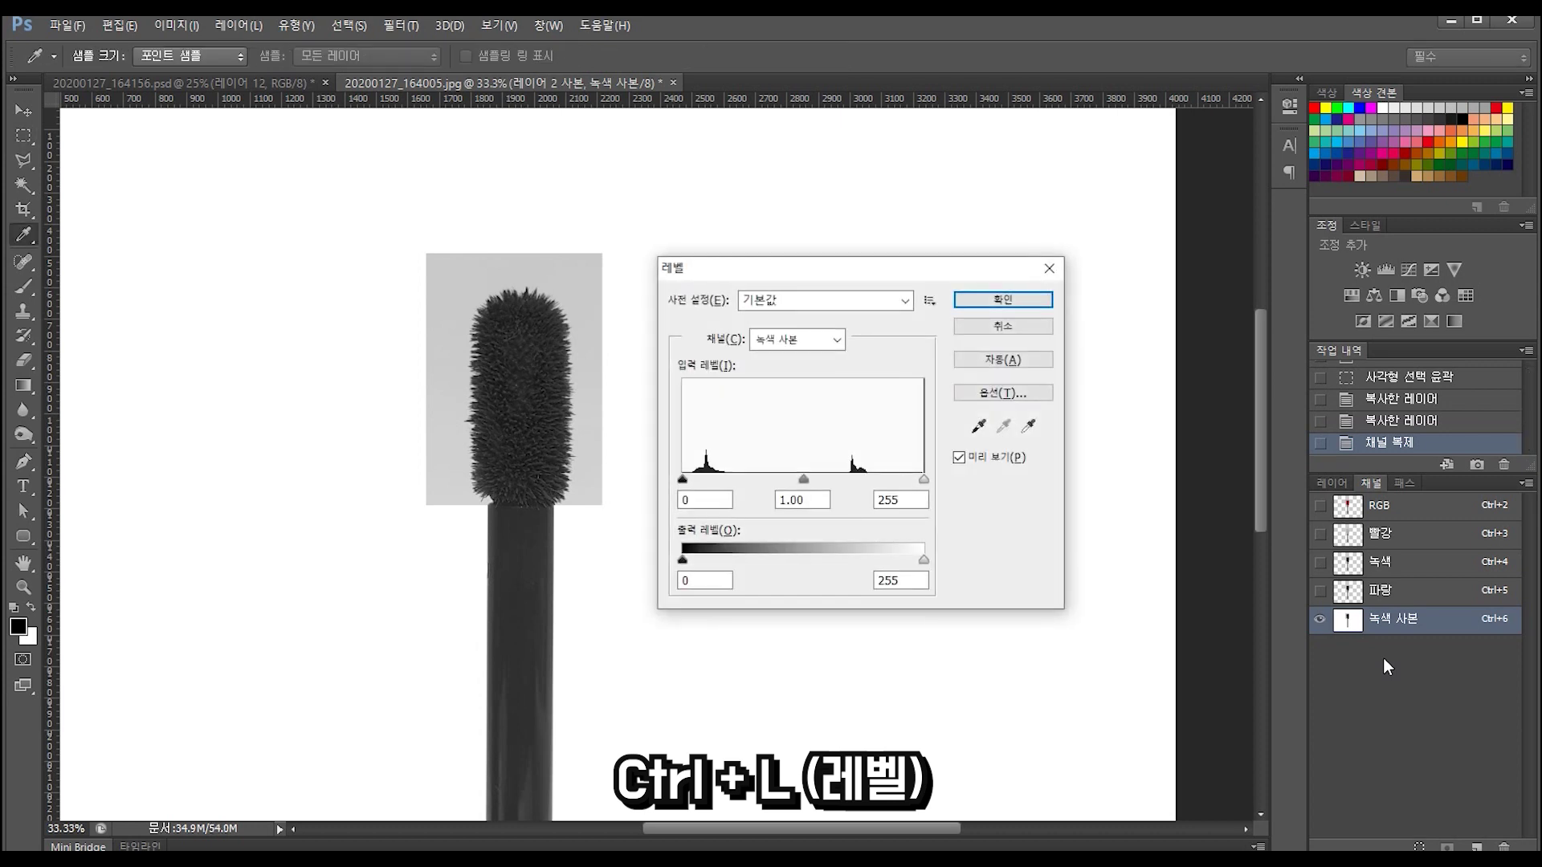
{"action": "left_click_drag", "start_coordinate": [923, 480], "coordinate": [855, 480]}
{"action": "left_click_drag", "start_coordinate": [682, 480], "coordinate": [759, 482]}
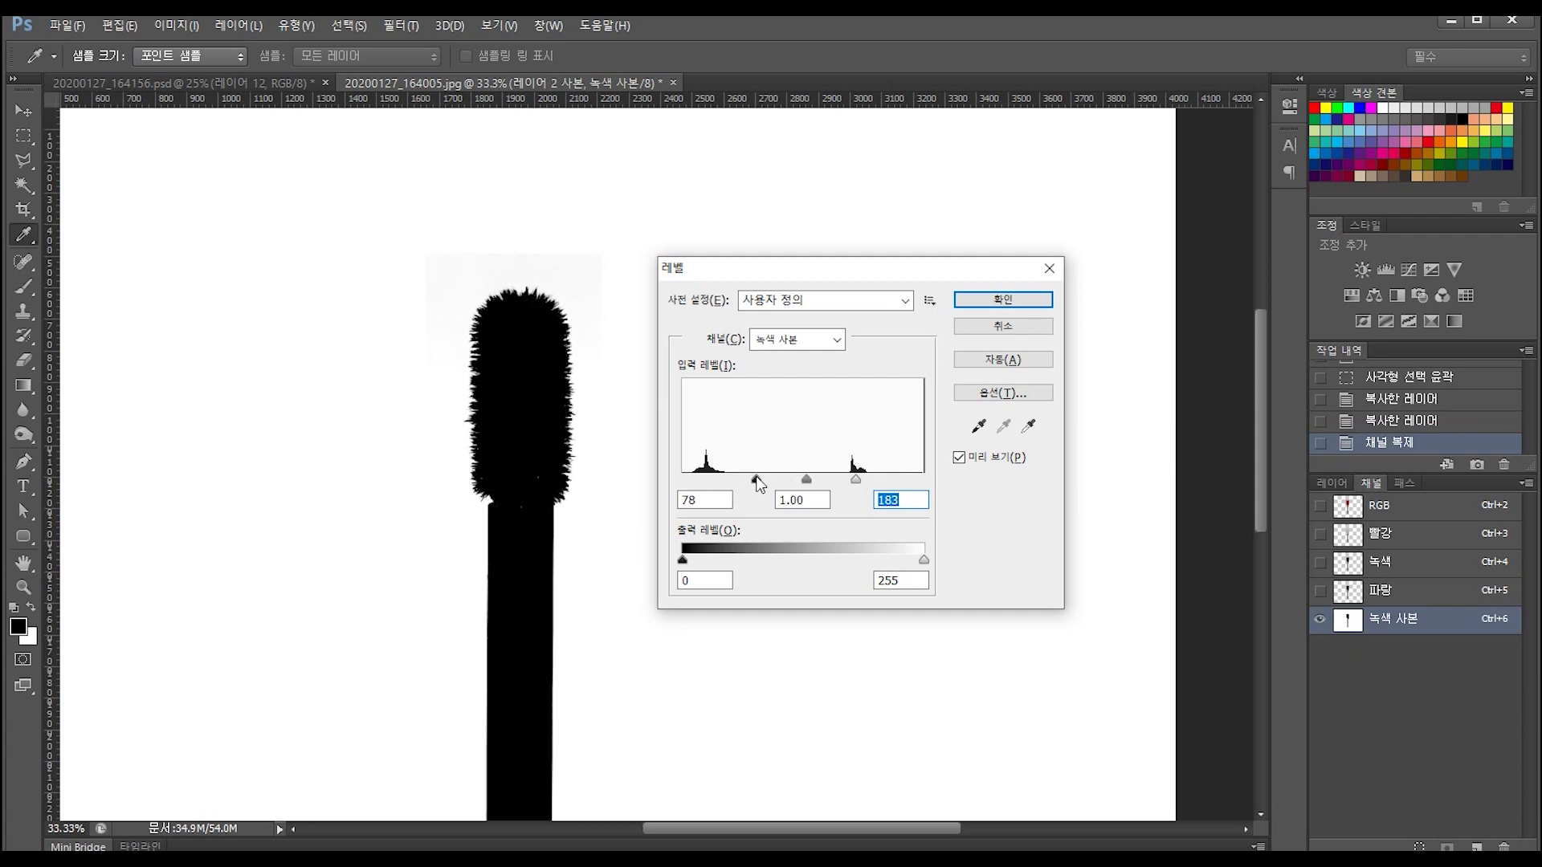
{"action": "left_click_drag", "start_coordinate": [854, 480], "coordinate": [827, 480]}
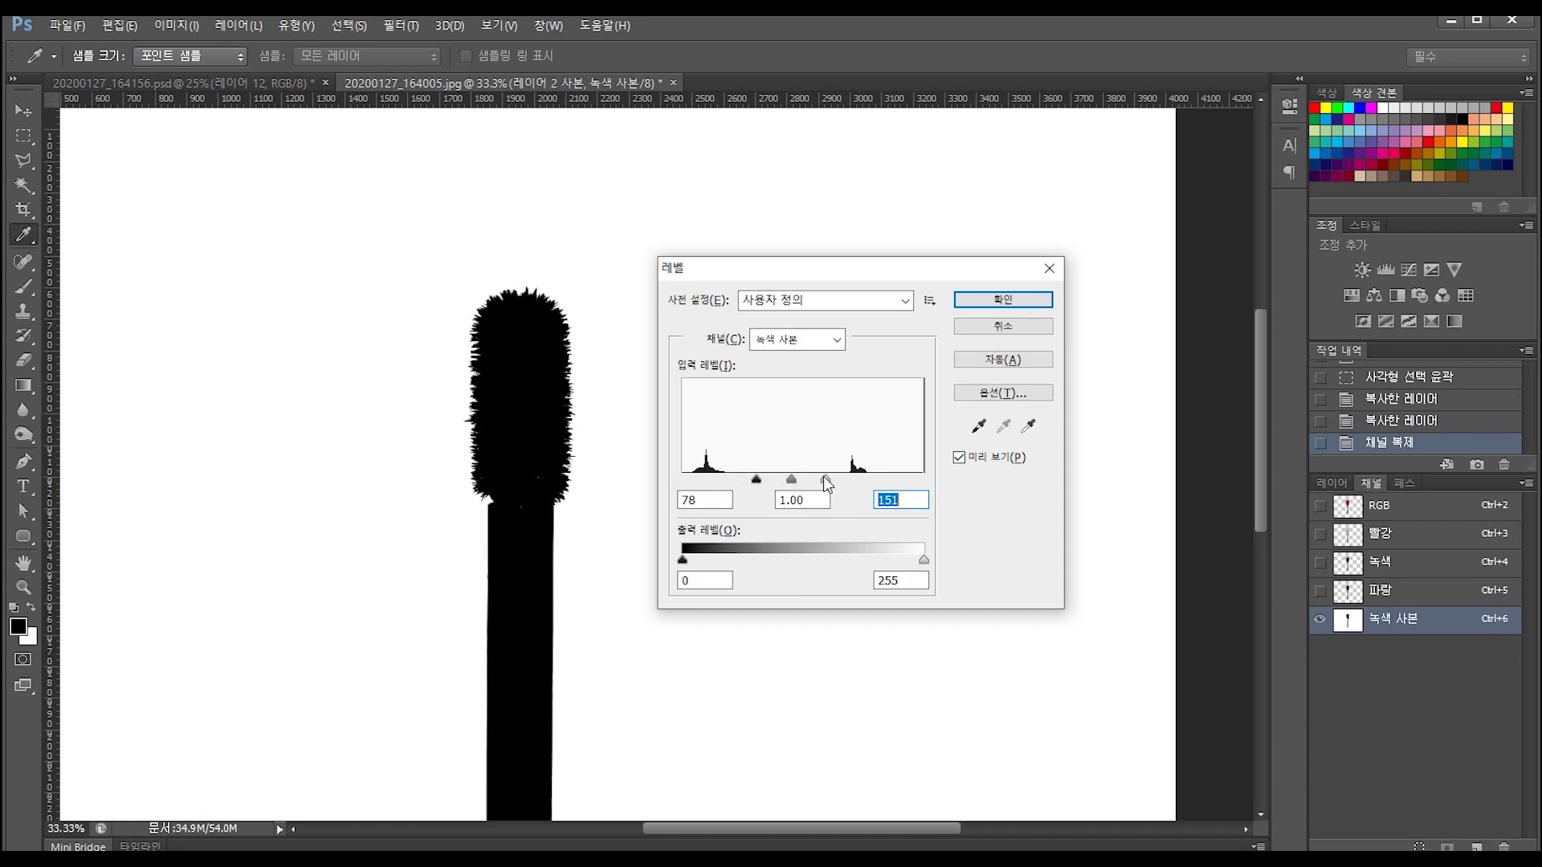
{"action": "left_click", "coordinate": [1000, 302]}
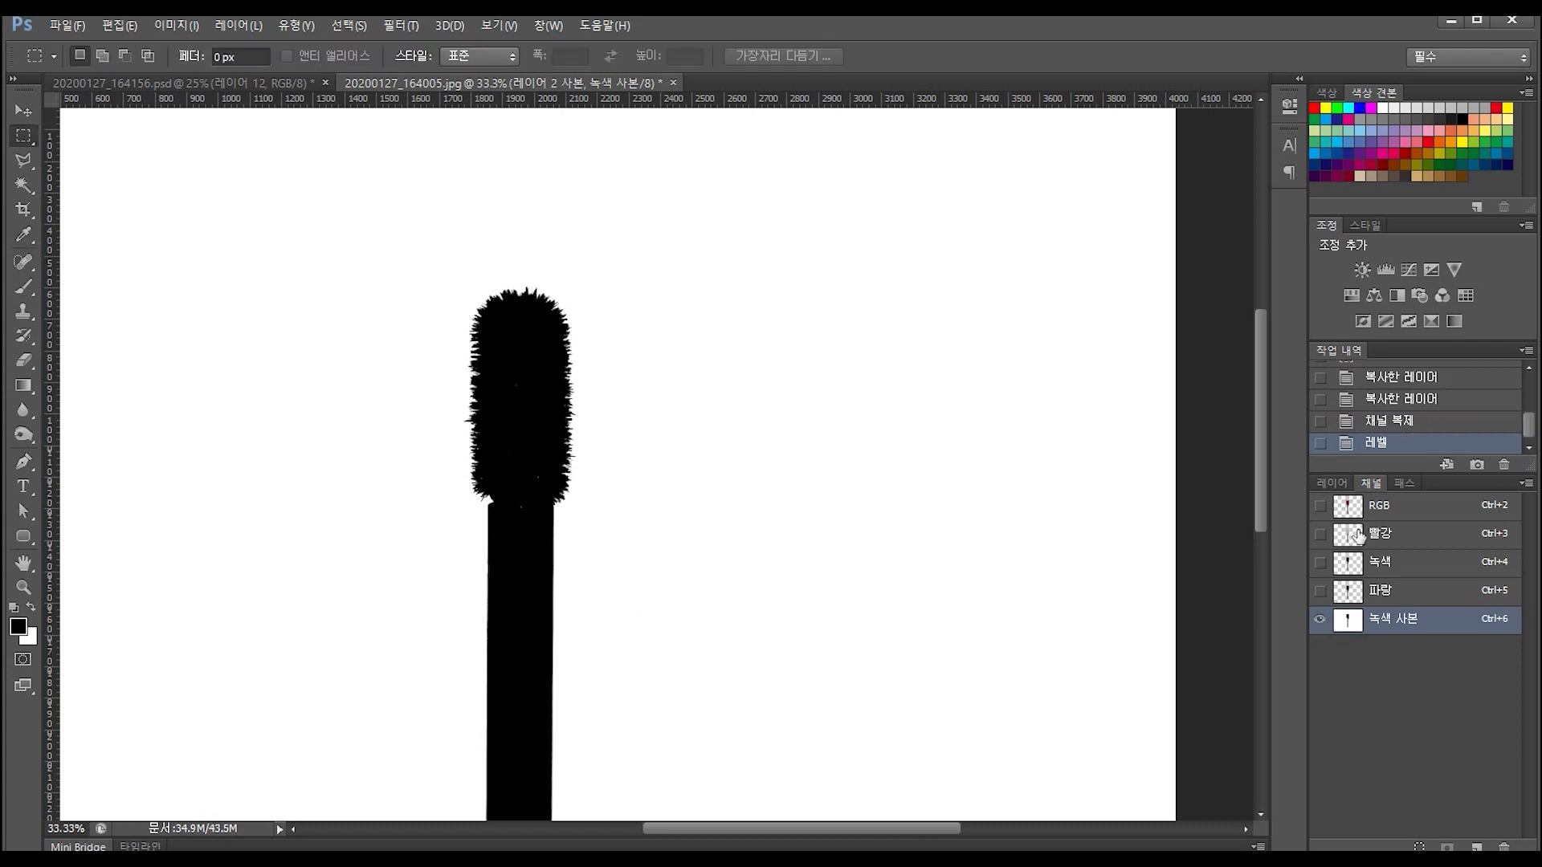
Load the 녹색 사본 channel as a selection and return to the full-colour layers view.
{"action": "left_click", "coordinate": [1350, 626], "text": "ctrl"}
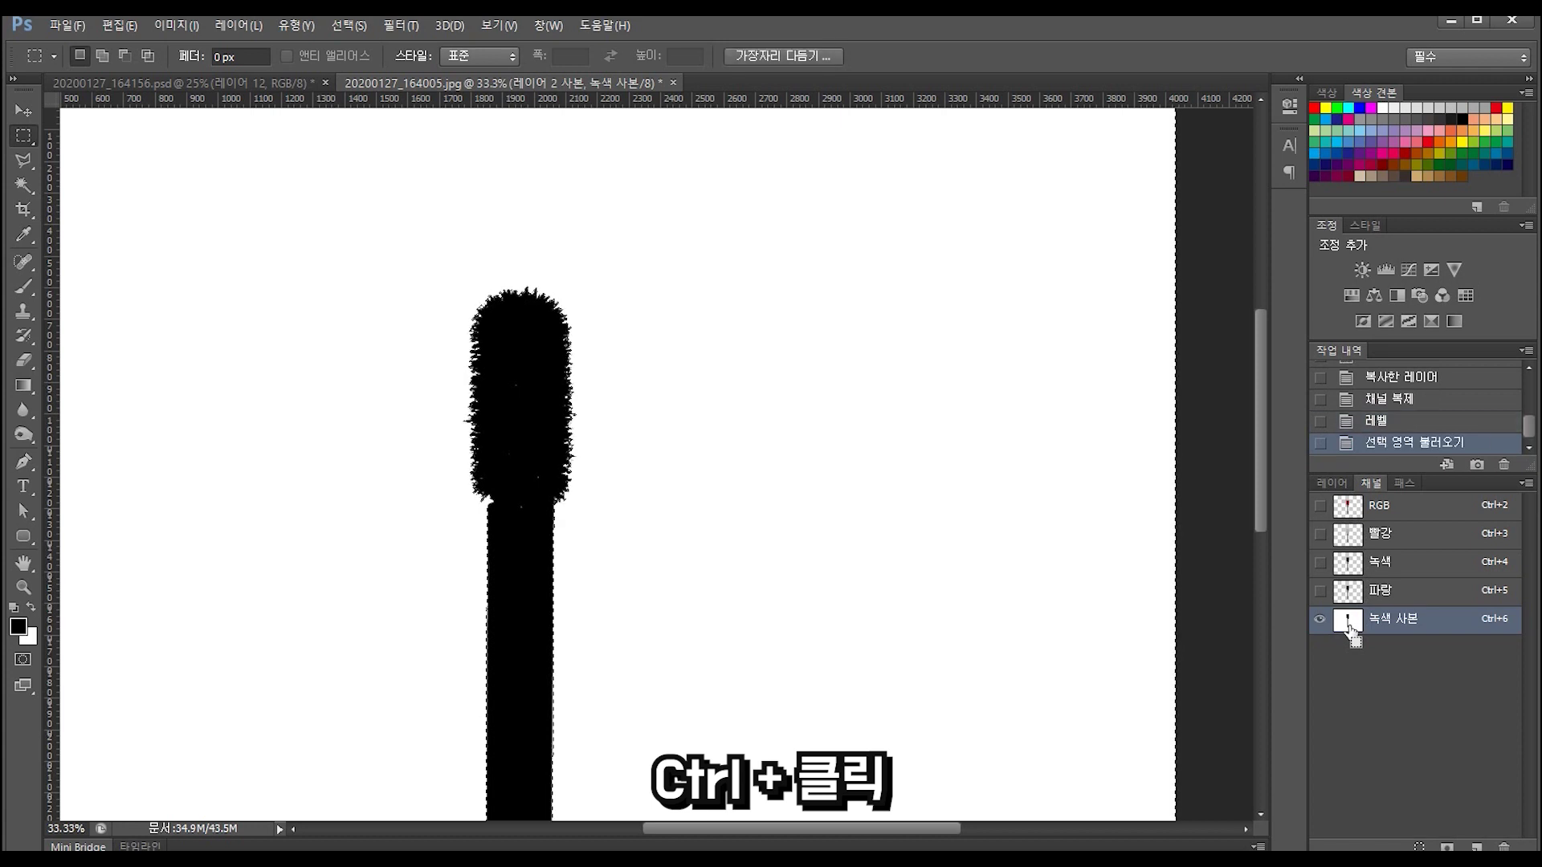
{"action": "left_click", "coordinate": [1320, 506]}
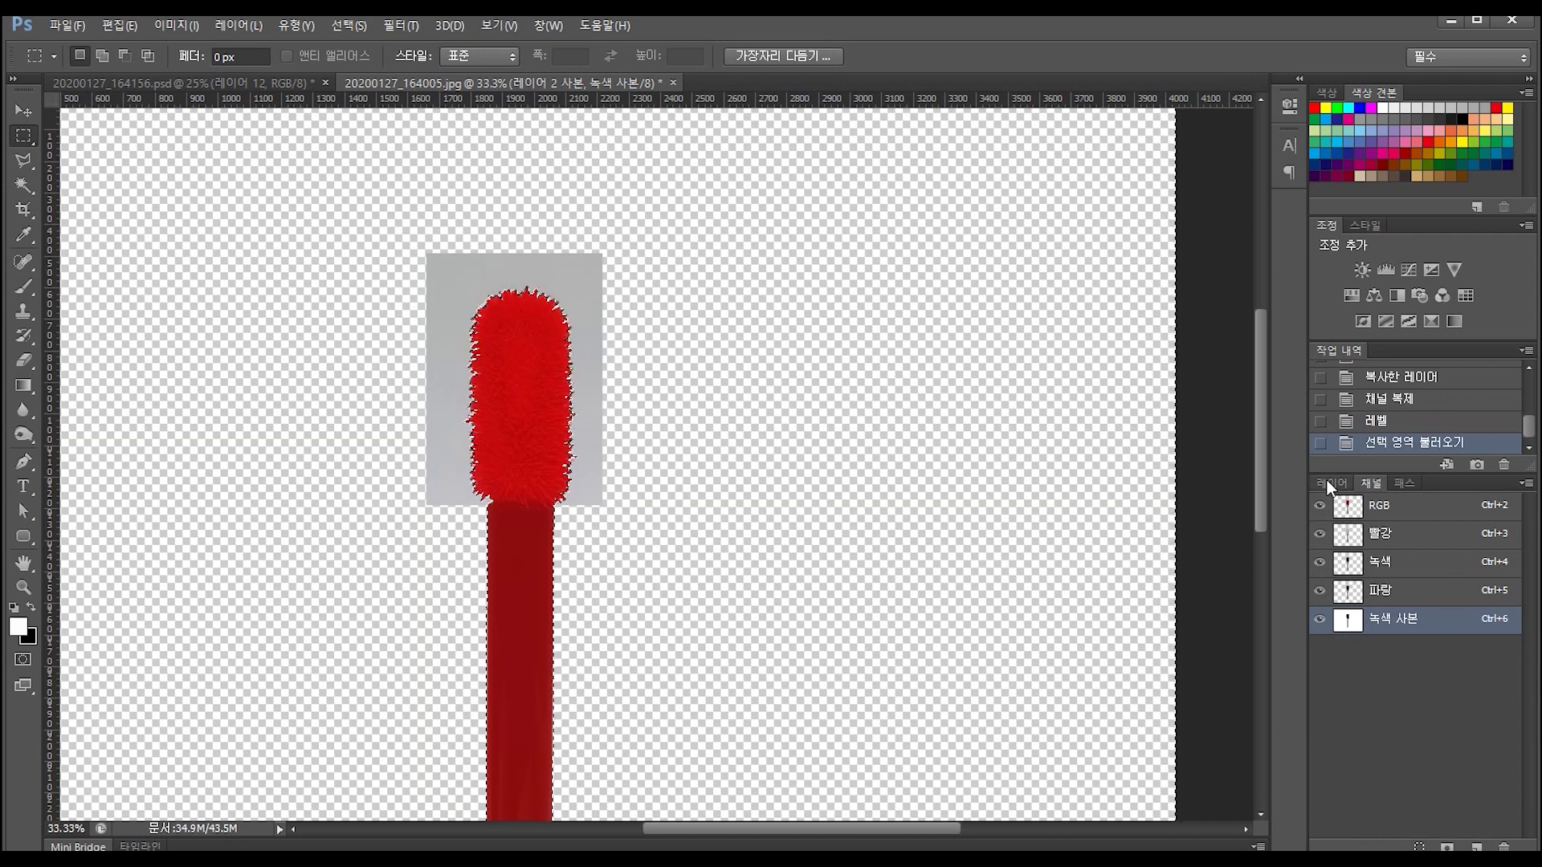
{"action": "left_click", "coordinate": [1320, 620]}
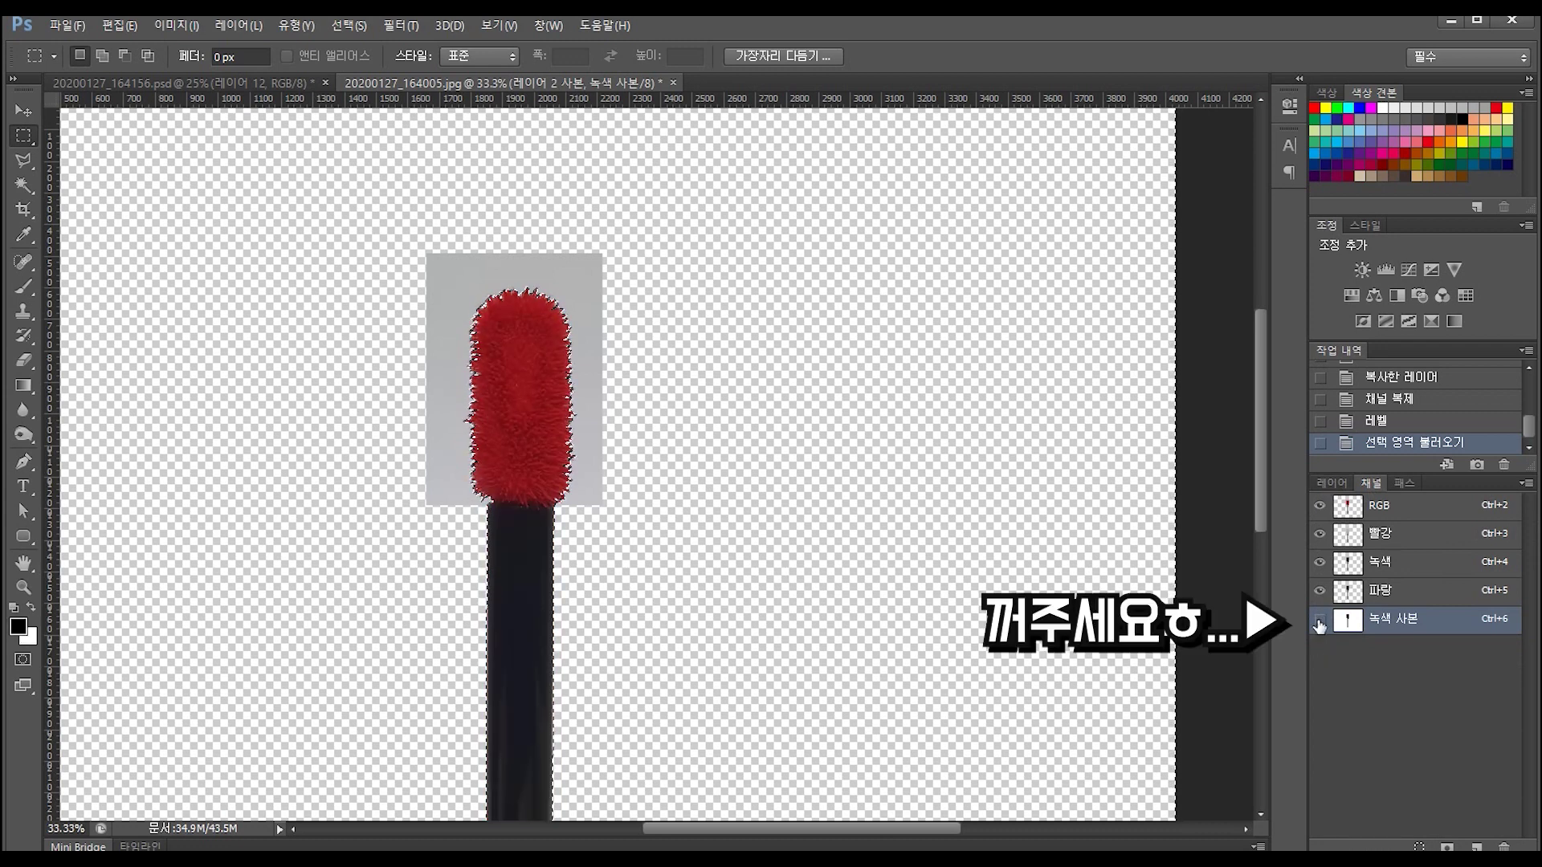
{"action": "left_click", "coordinate": [1330, 483]}
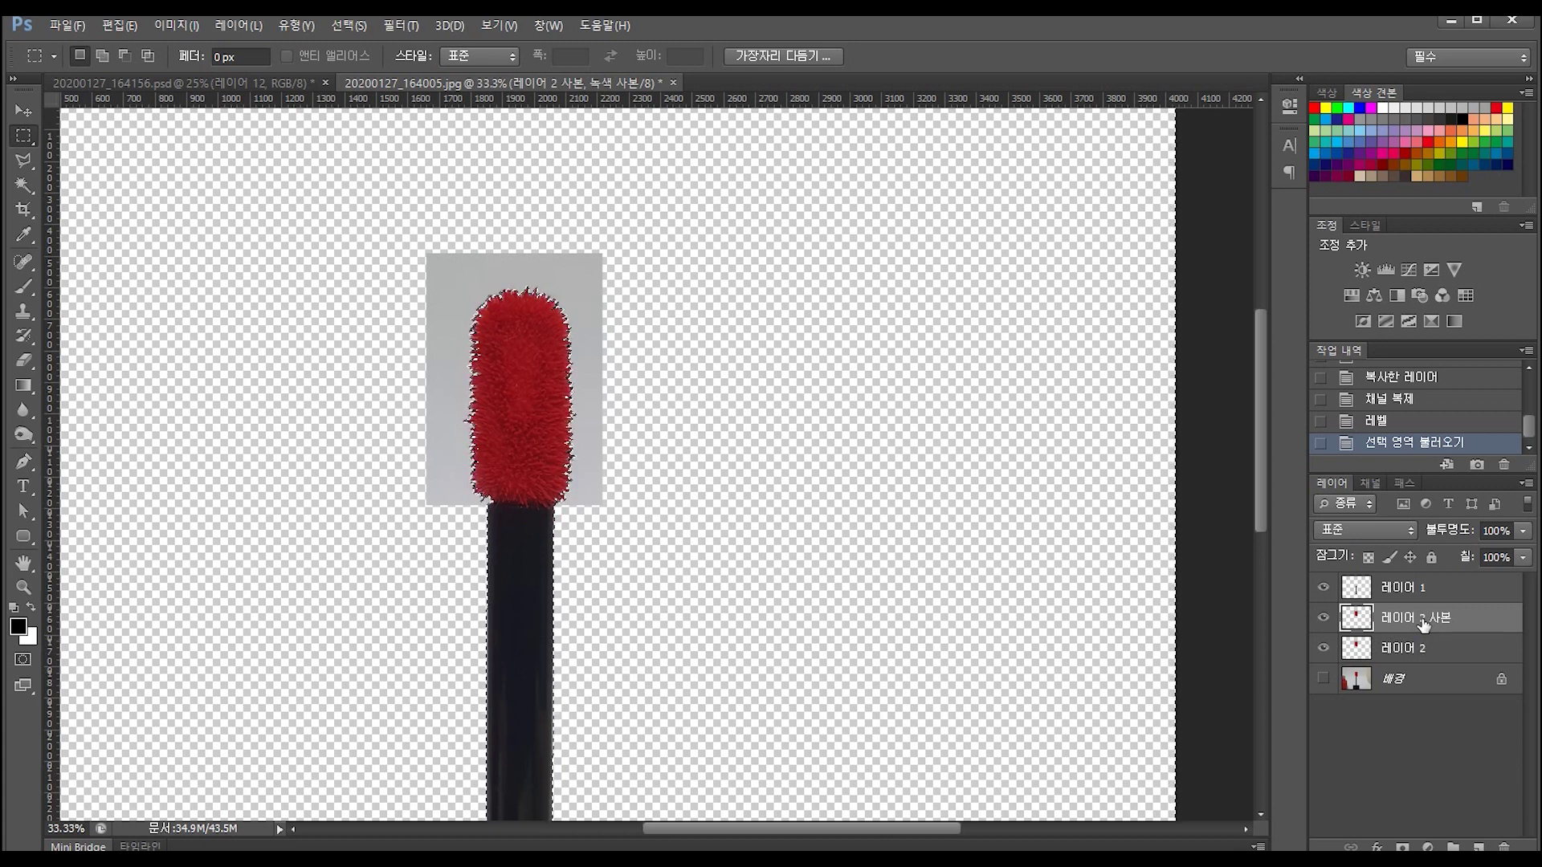
Invert the selection and copy the wand onto its own layer, hiding the layers beneath.
{"action": "key", "text": "ctrl+j"}
{"action": "key", "text": "x"}
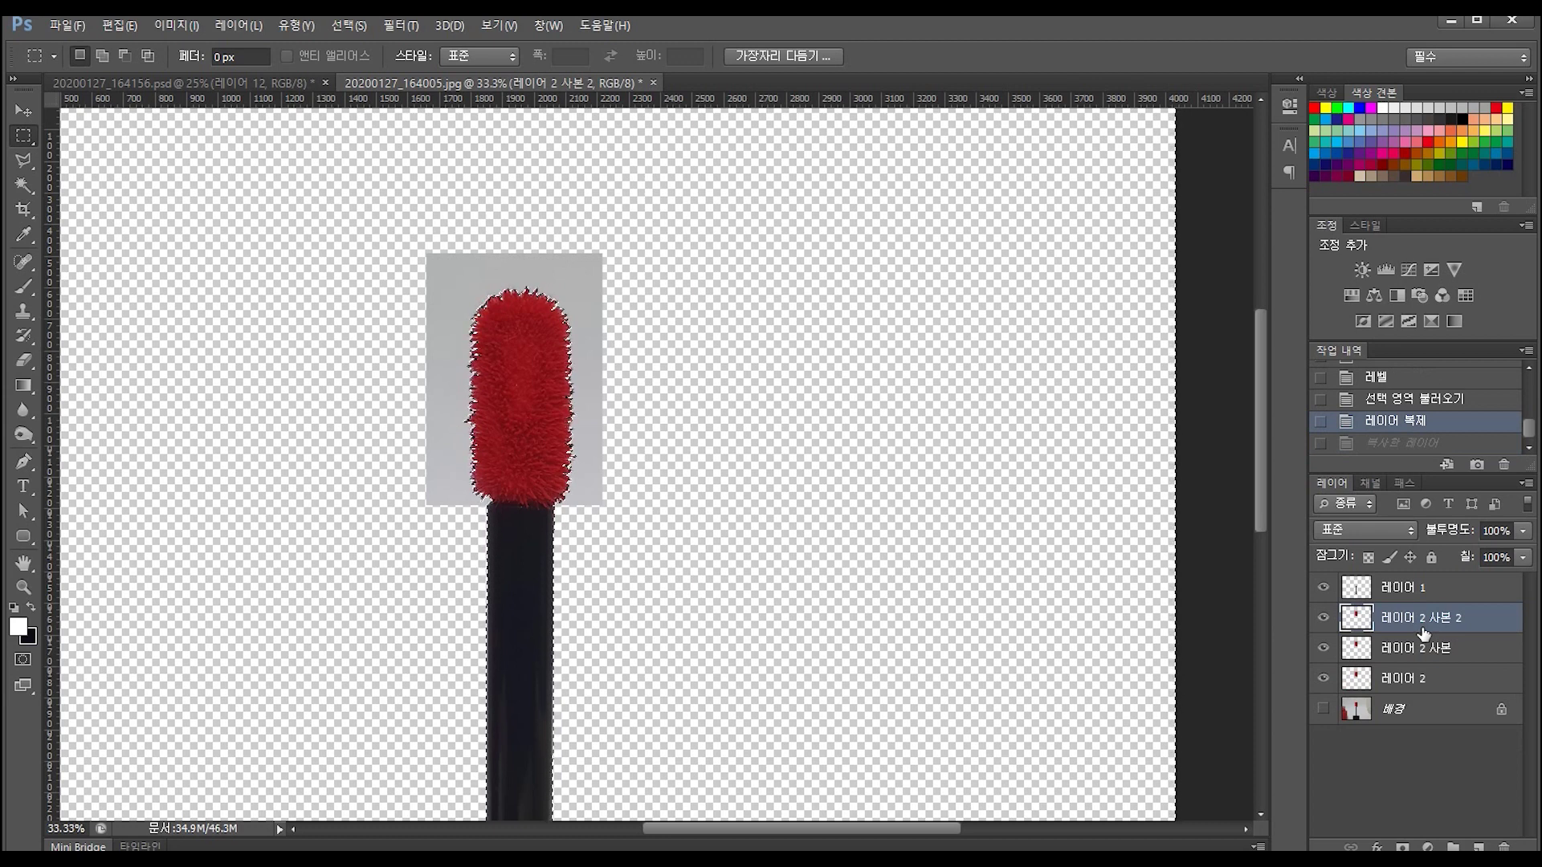
{"action": "key", "text": "ctrl+j"}
{"action": "left_click", "coordinate": [1324, 648]}
{"action": "left_click", "coordinate": [1324, 678]}
{"action": "left_click", "coordinate": [1324, 709]}
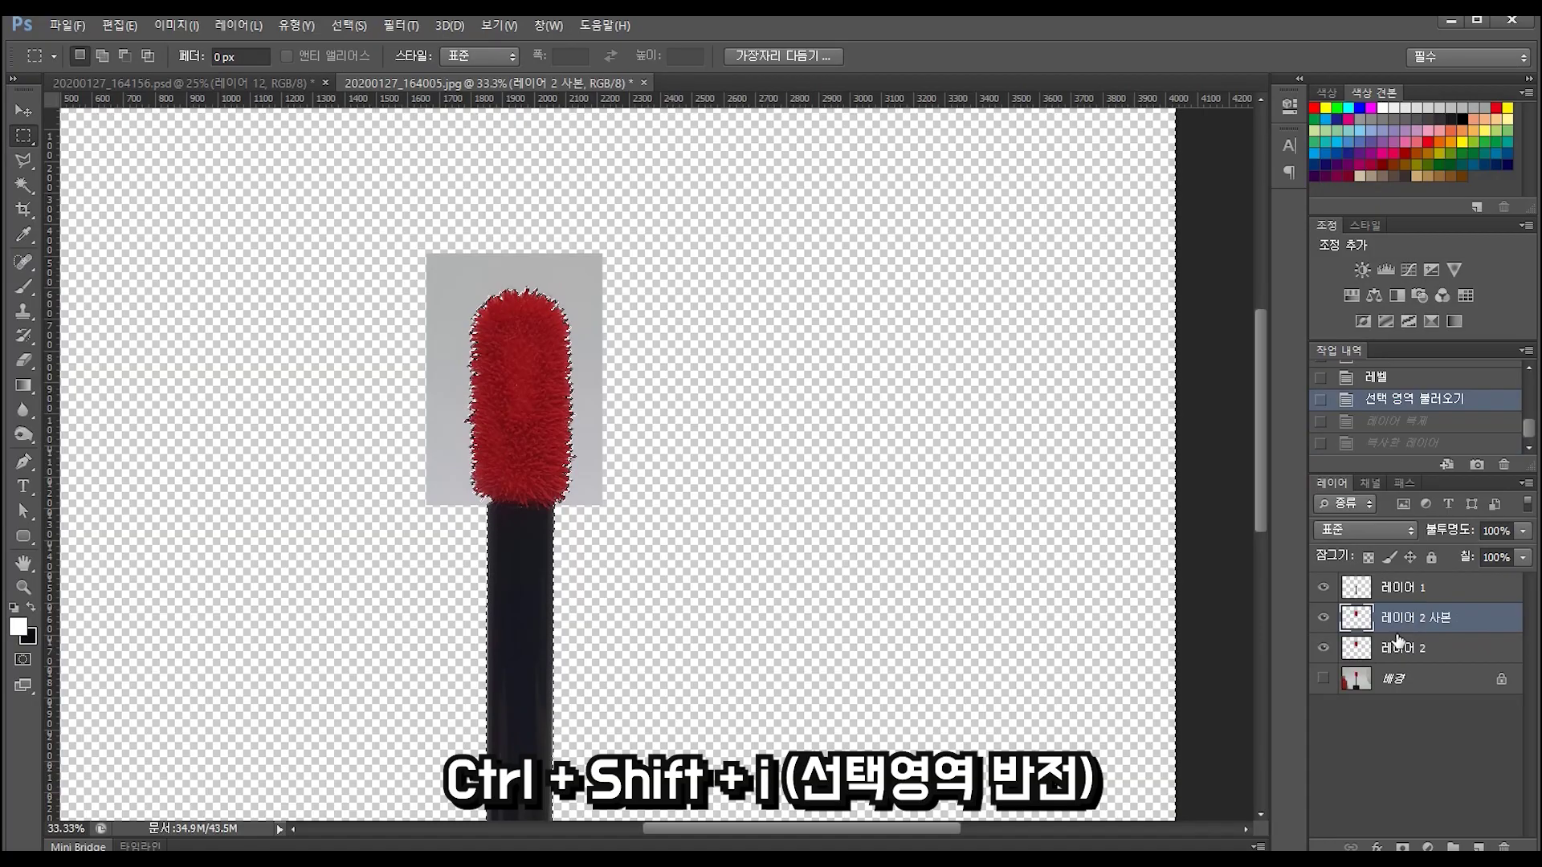
{"action": "key", "text": "ctrl+shift+i"}
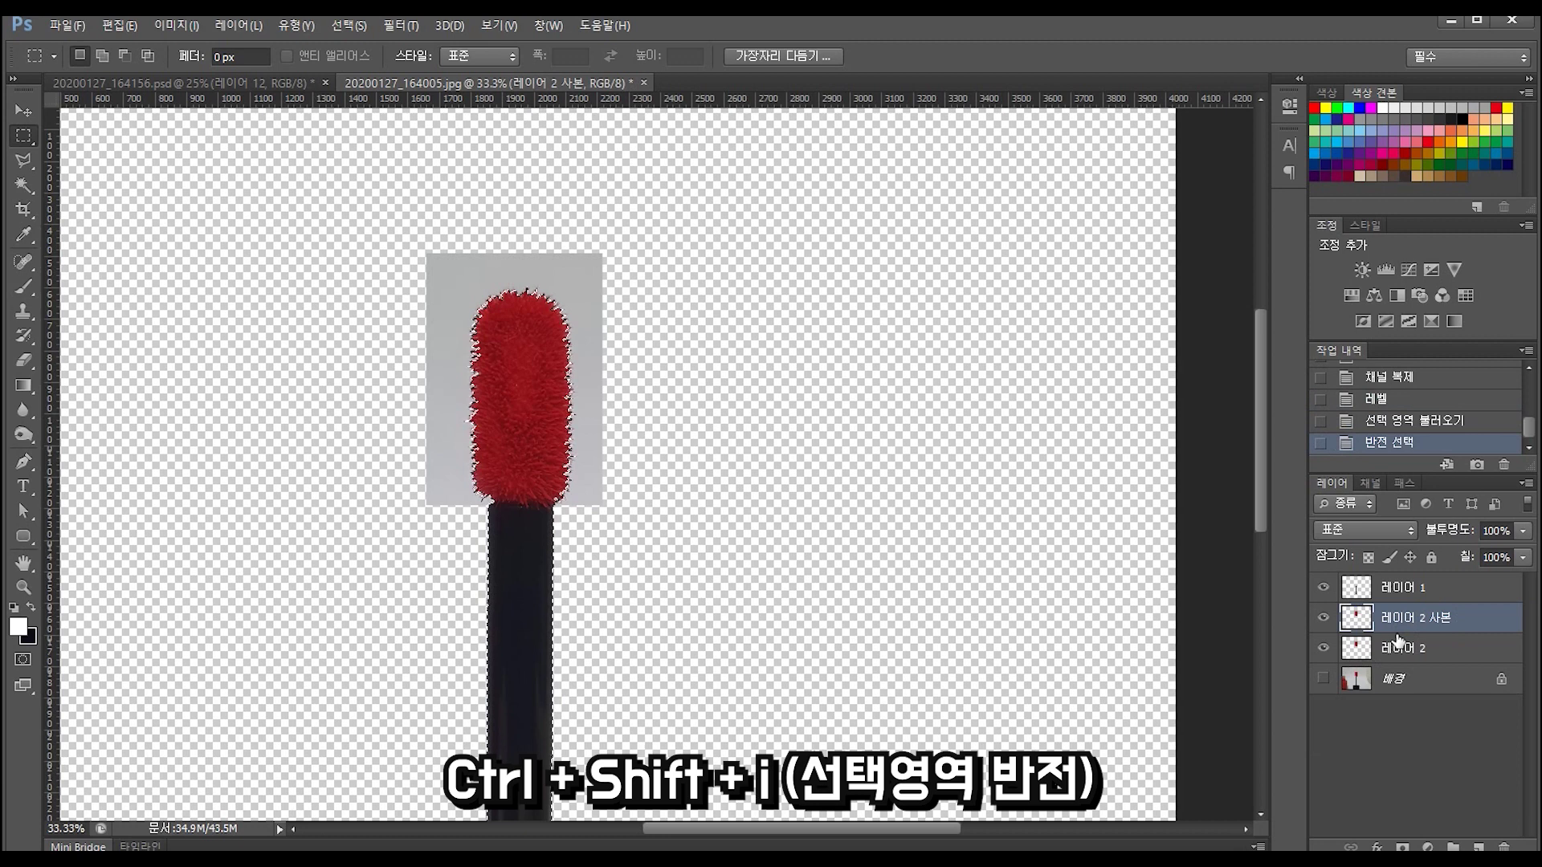
{"action": "key", "text": "ctrl+j"}
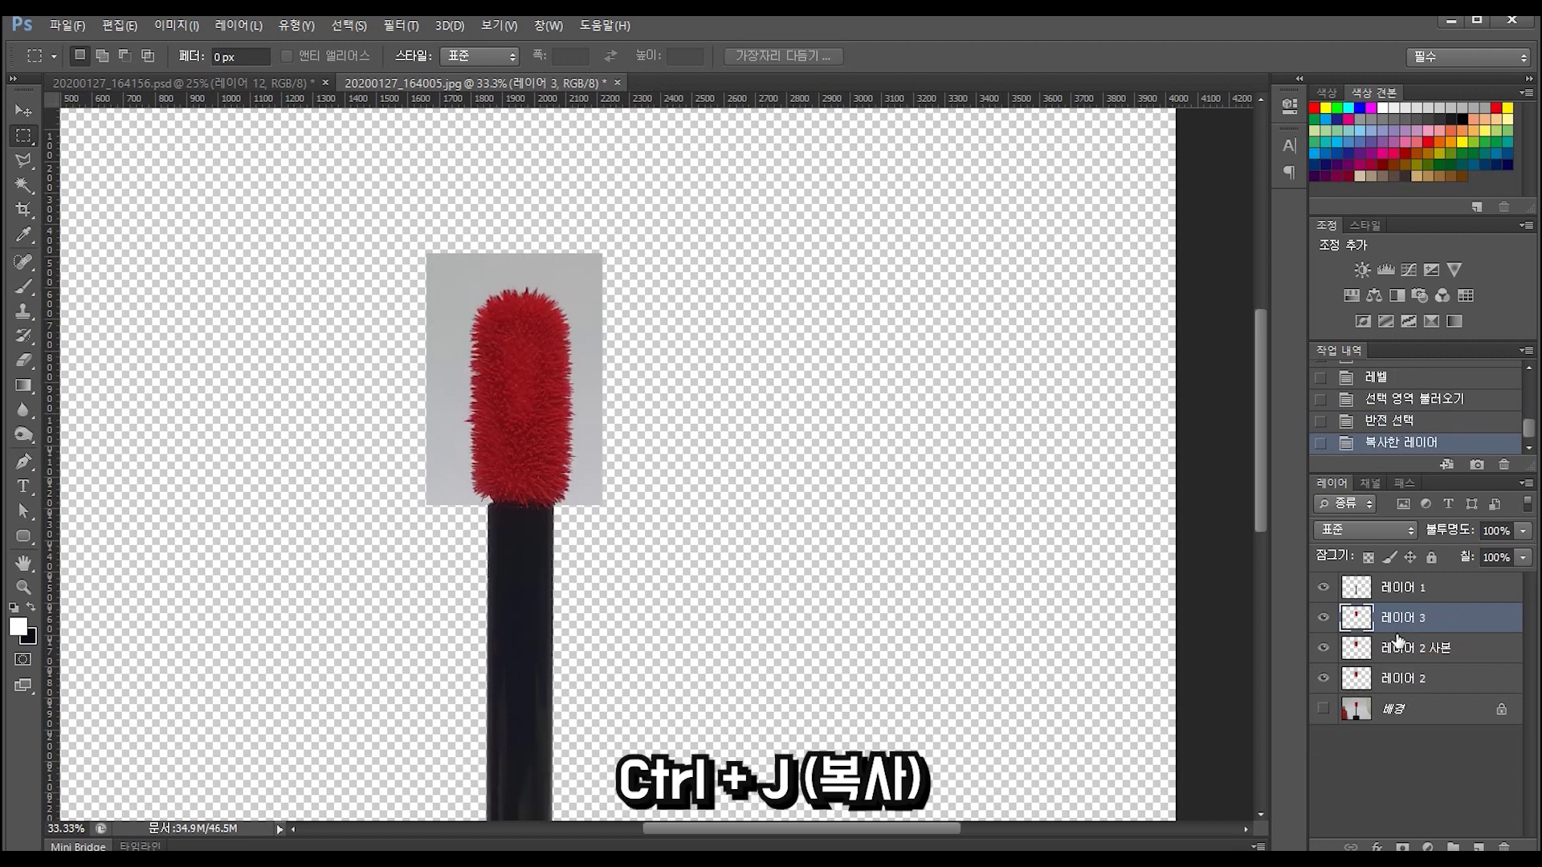
{"action": "left_click_drag", "start_coordinate": [1324, 648], "coordinate": [1323, 679]}
{"action": "scroll", "coordinate": [571, 619], "scroll_direction": "up", "scroll_amount": 2}
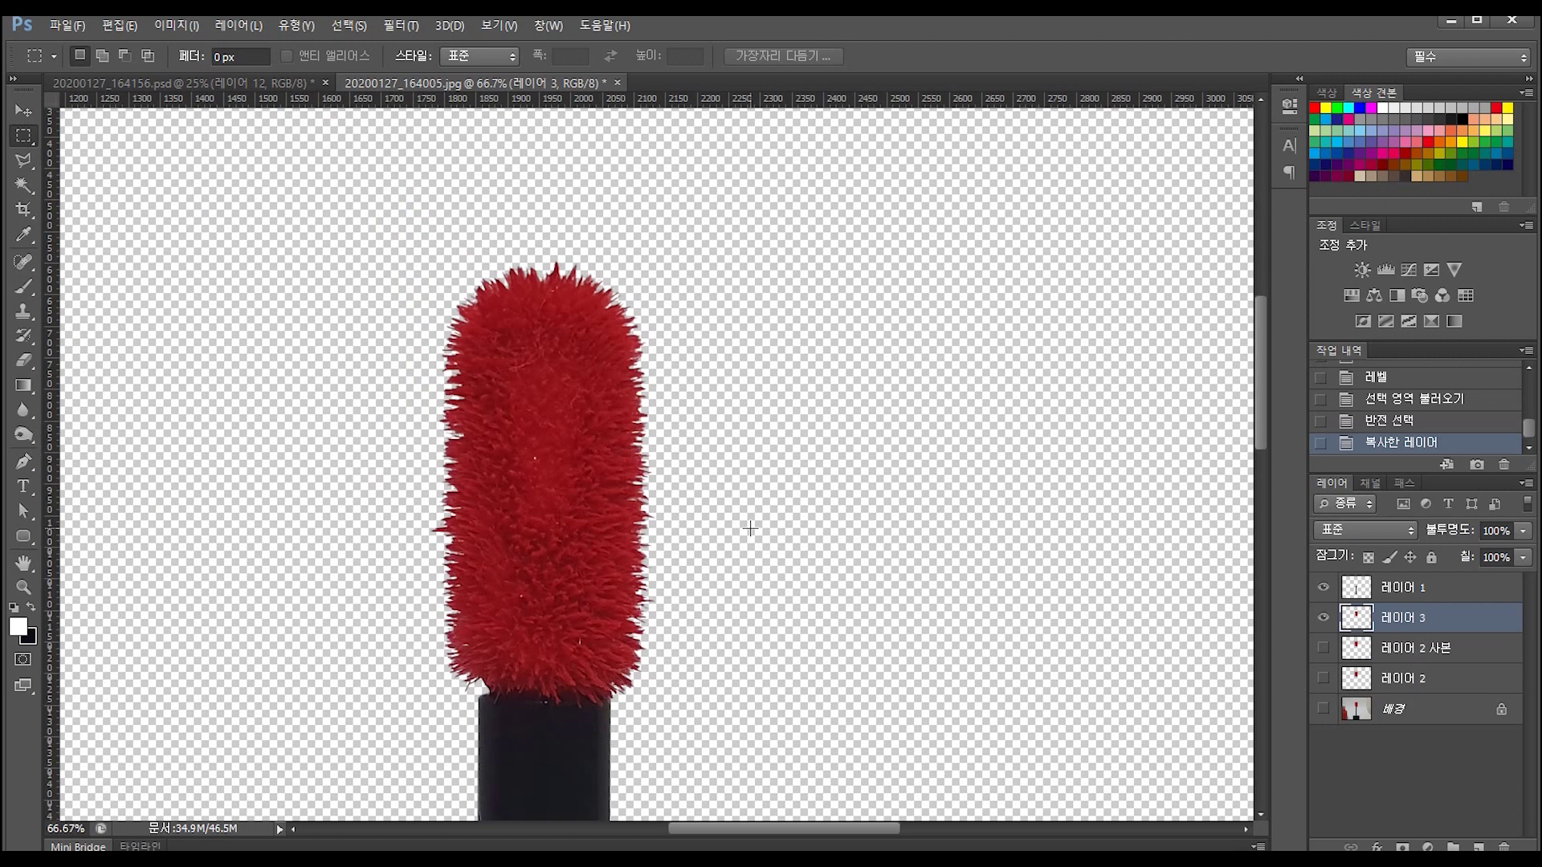
Carry the cut-out wand layers over into the CHANEL bottle document.
{"action": "key", "text": "v"}
{"action": "scroll", "coordinate": [751, 528], "scroll_direction": "down", "scroll_amount": 3}
{"action": "left_click_drag", "start_coordinate": [884, 673], "coordinate": [591, 280]}
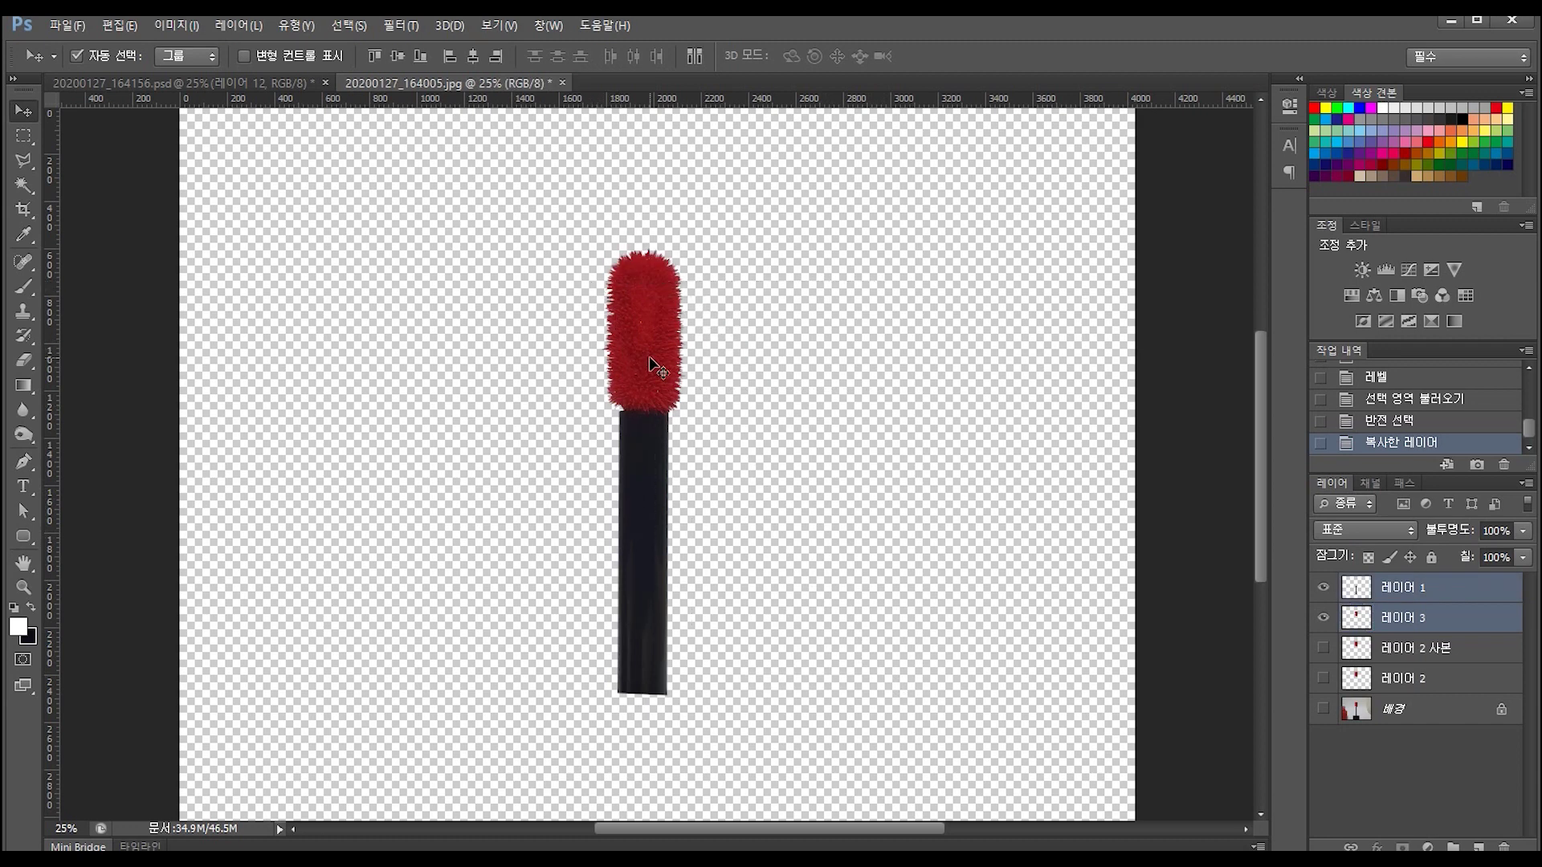
{"action": "mouse_move", "coordinate": [649, 361]}
{"action": "left_mouse_down"}
{"action": "mouse_move", "coordinate": [273, 79]}
{"action": "mouse_move", "coordinate": [863, 408]}
{"action": "left_mouse_up"}
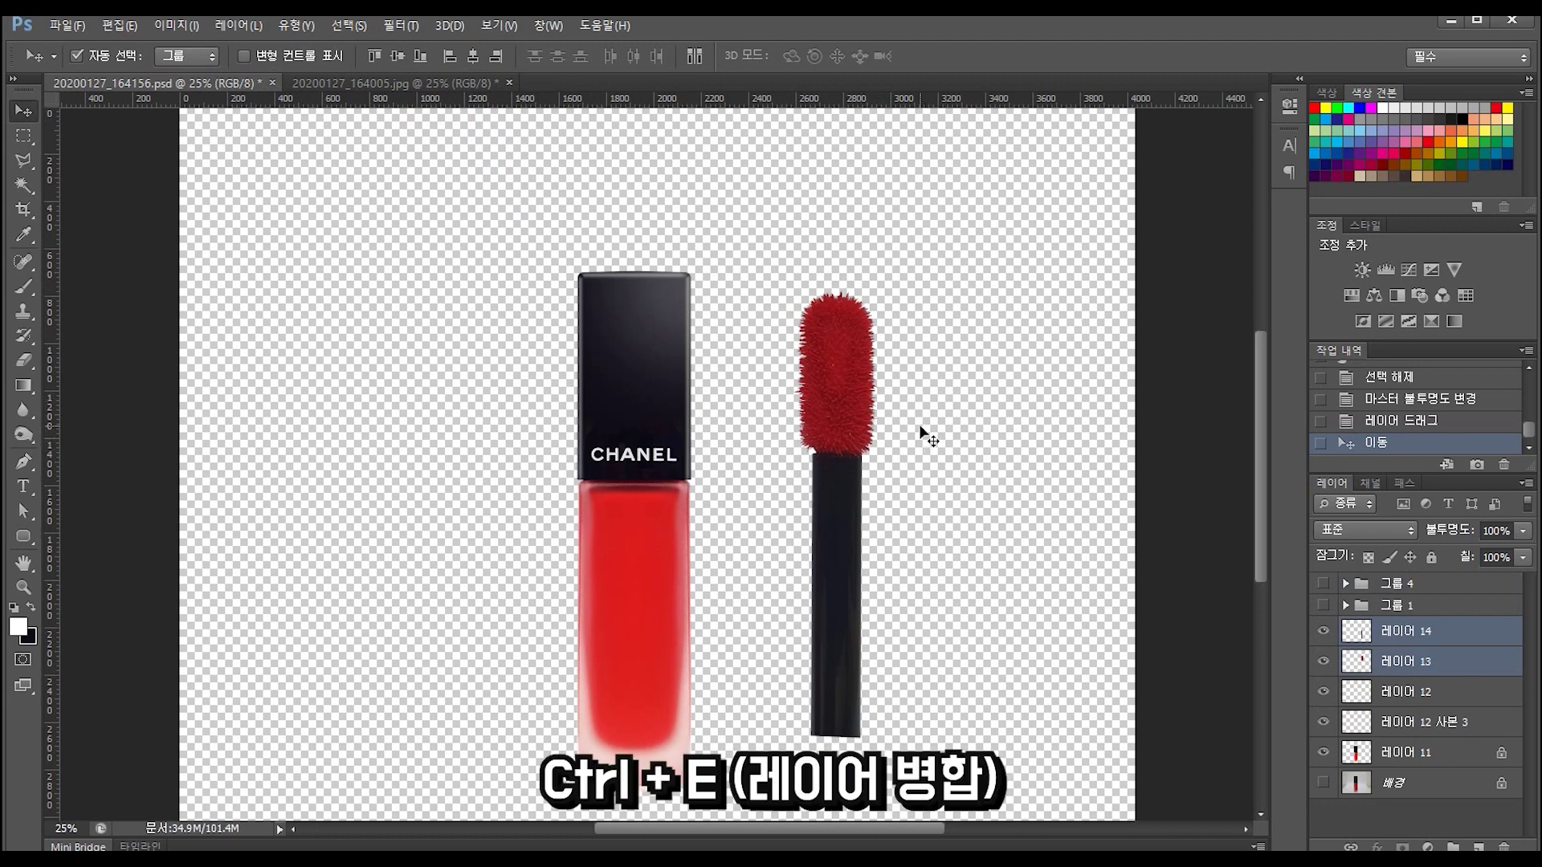
Merge the two wand layers and brighten them with Levels, white input at 178.
{"action": "key", "text": "ctrl+e"}
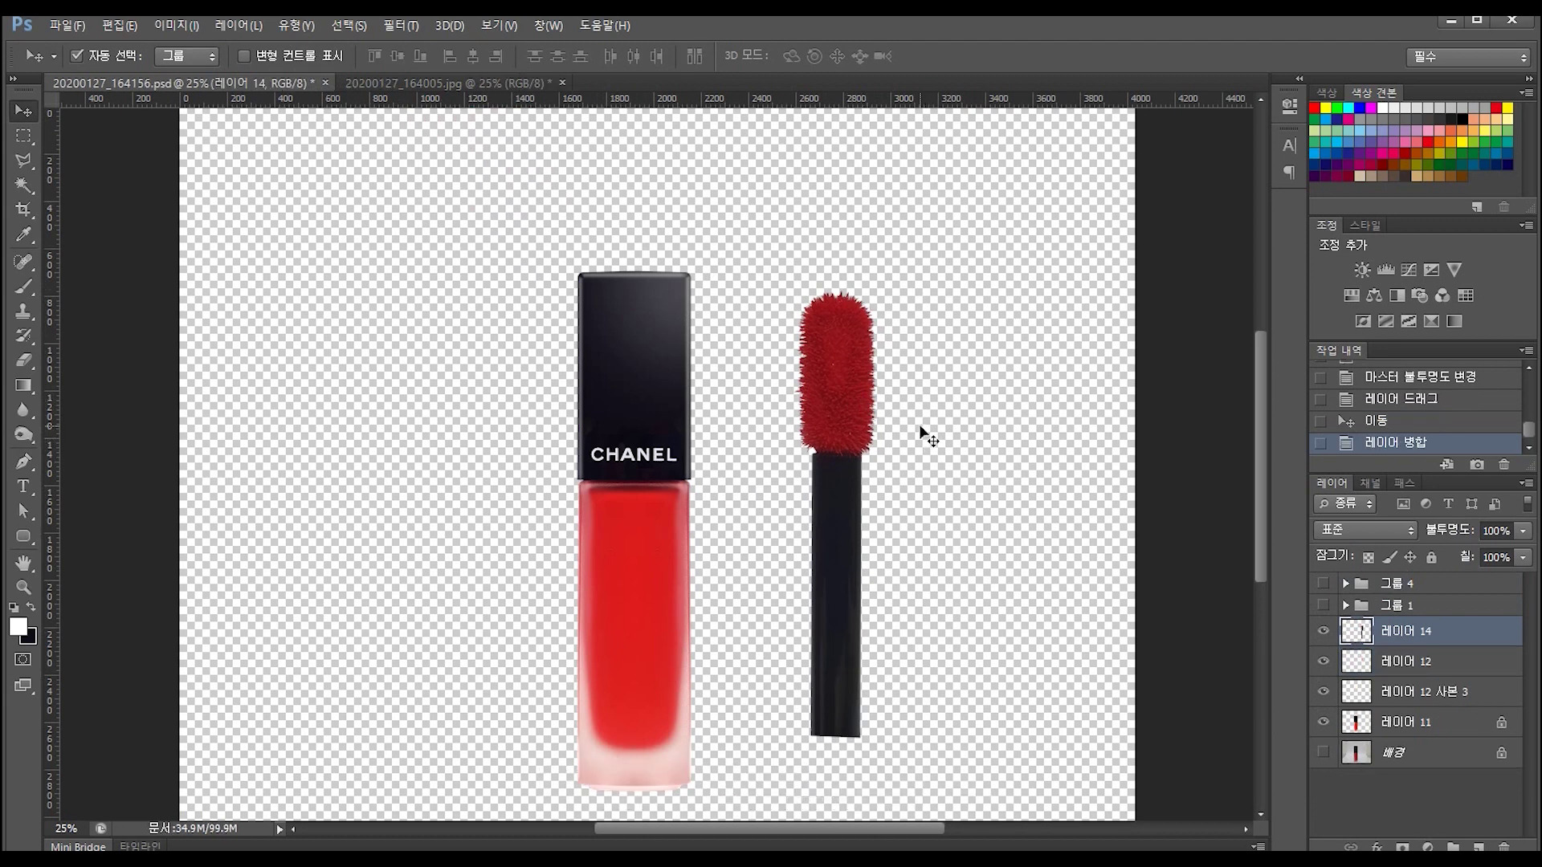
{"action": "key", "text": "ctrl+l"}
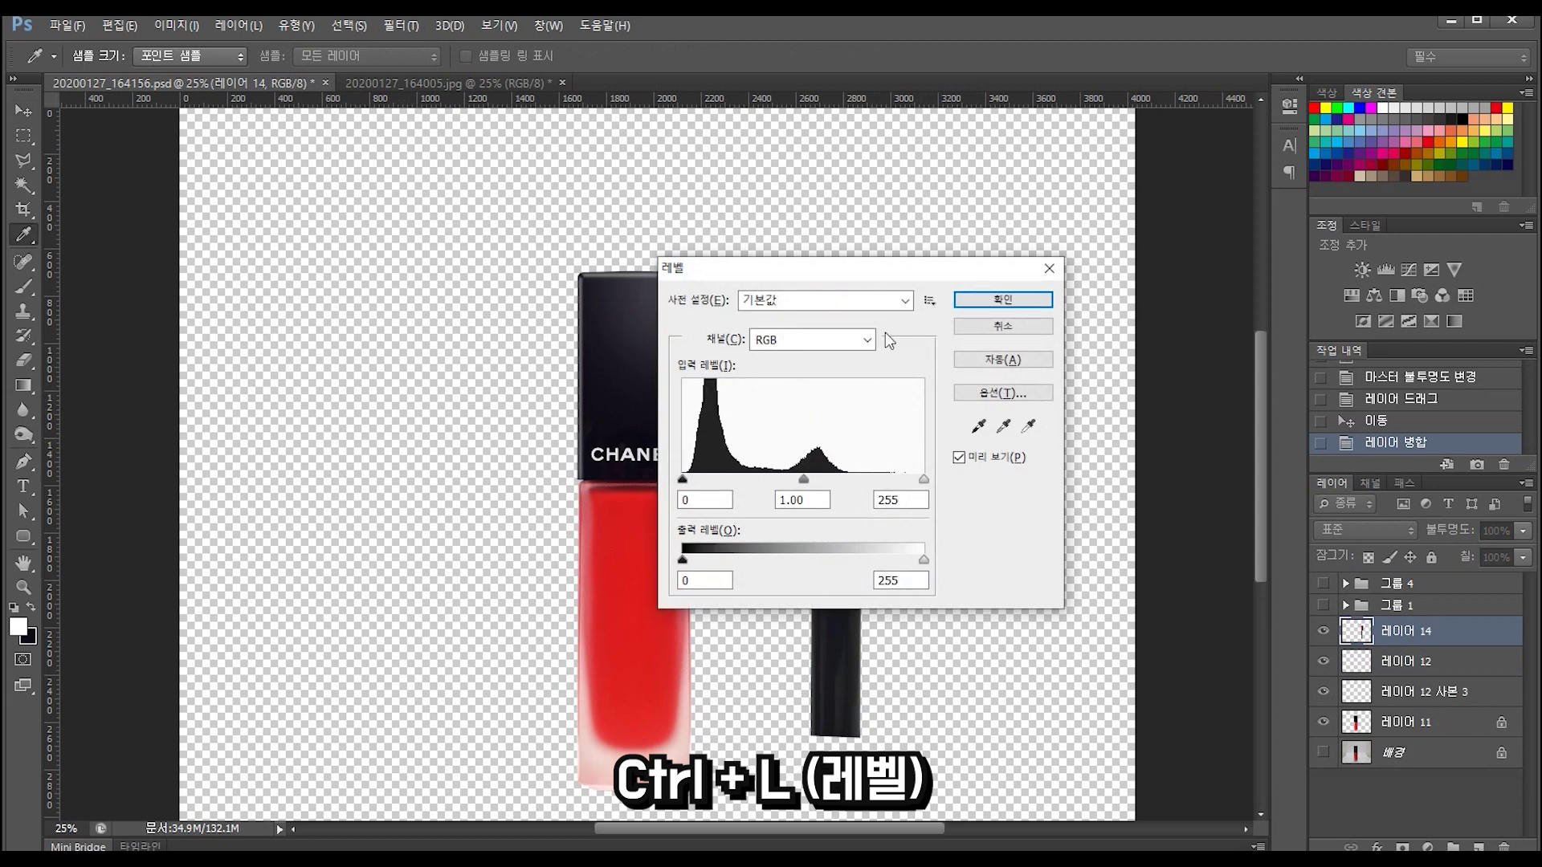
{"action": "left_click_drag", "start_coordinate": [889, 274], "coordinate": [504, 246]}
{"action": "left_click_drag", "start_coordinate": [539, 451], "coordinate": [461, 456]}
{"action": "key", "text": "Return"}
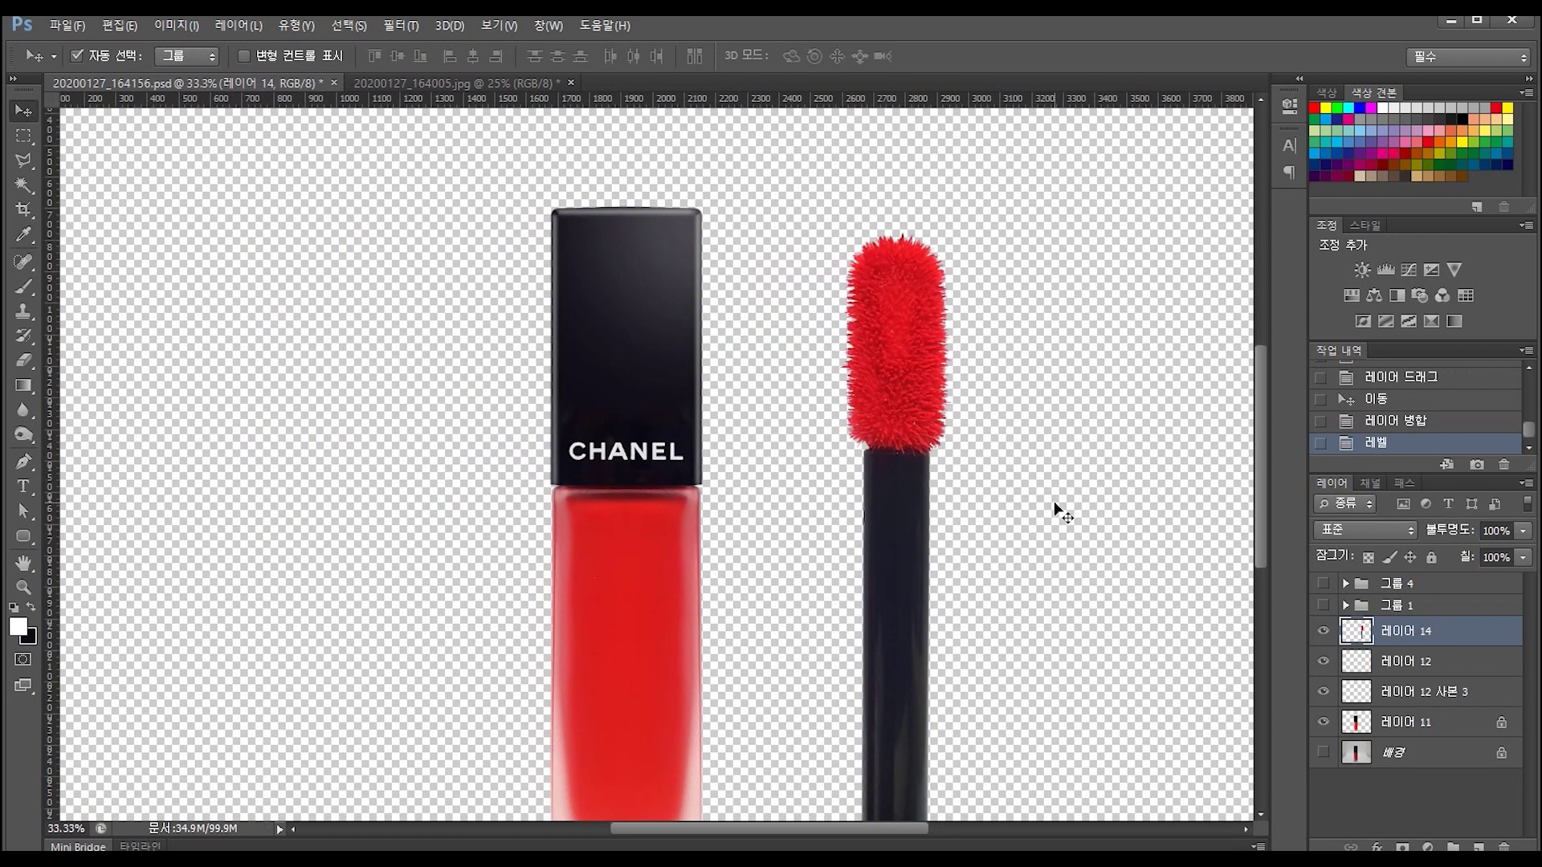
Lock the wand layer's transparency and paint its handle a deeper black.
{"action": "key", "text": "ctrl+plus"}
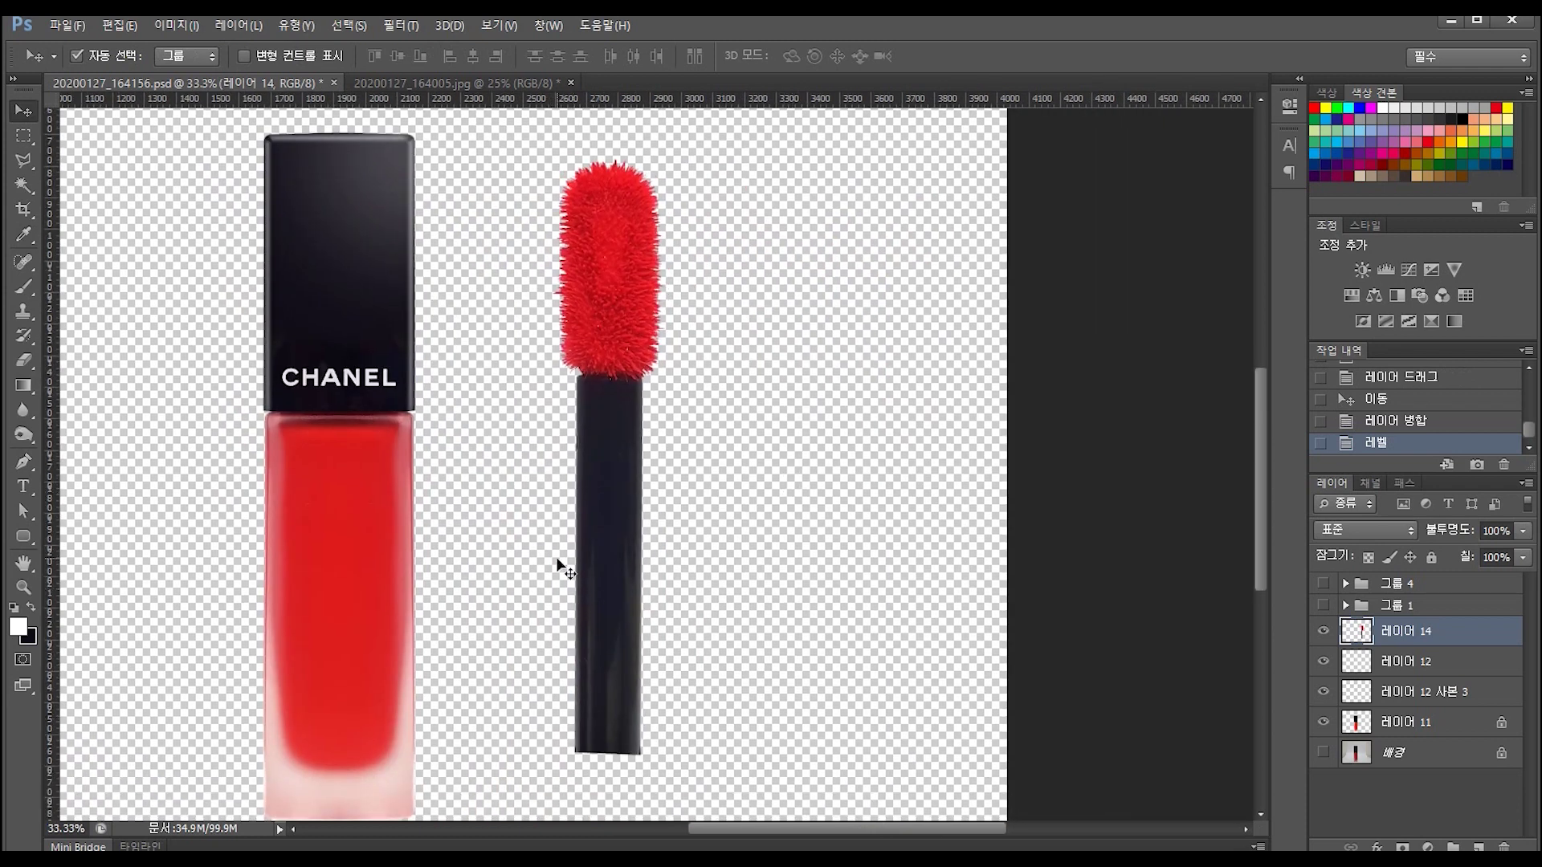
{"action": "key", "text": "slash"}
{"action": "key", "text": "b"}
{"action": "key", "text": "x"}
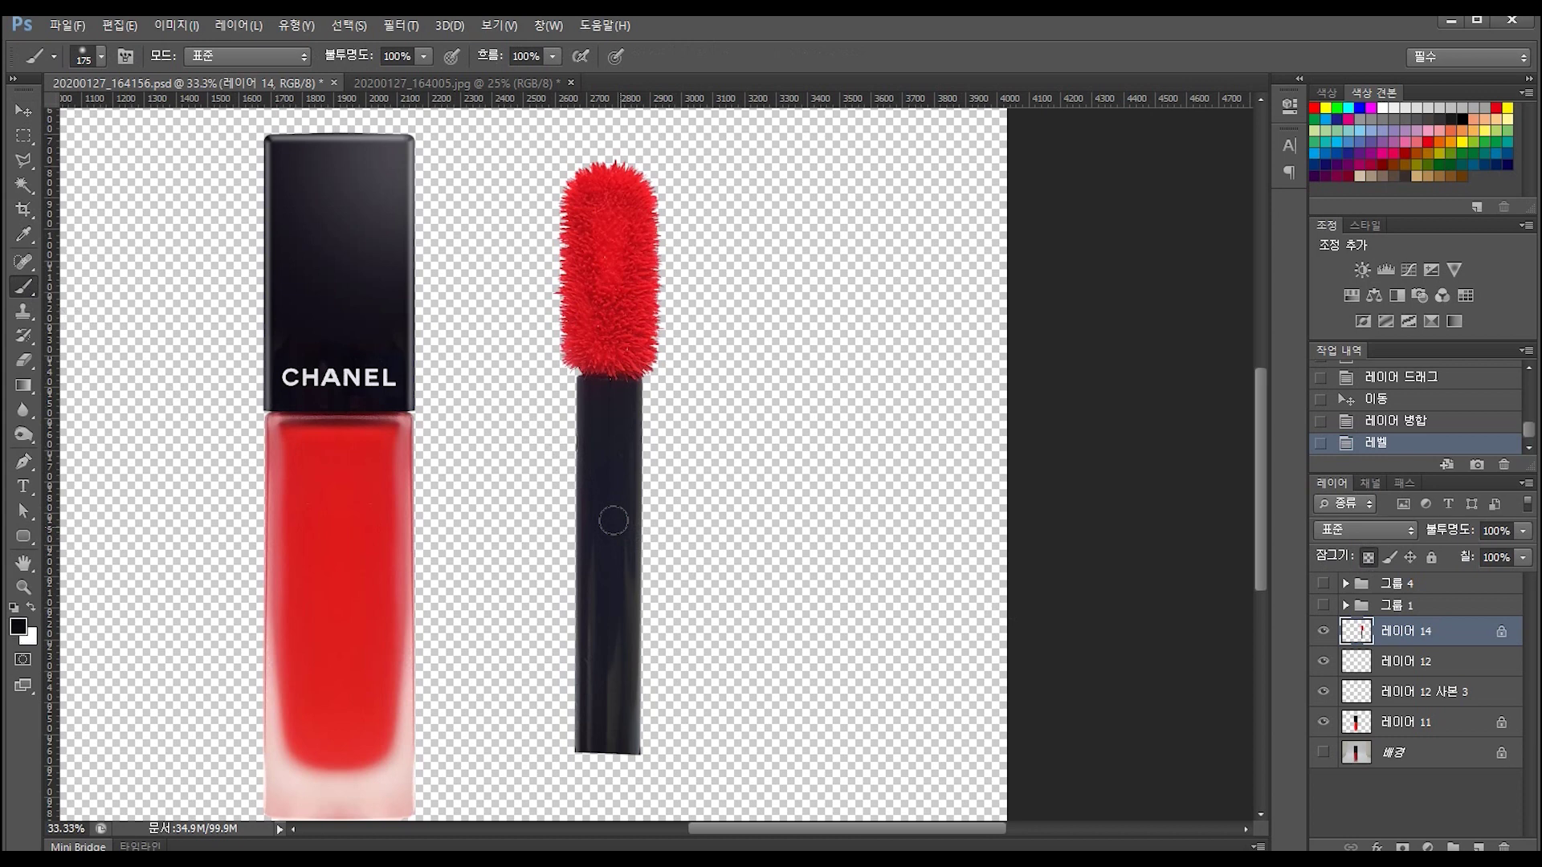
{"action": "left_click_drag", "start_coordinate": [607, 482], "coordinate": [599, 722]}
{"action": "mouse_move", "coordinate": [613, 529]}
{"action": "left_mouse_down"}
{"action": "mouse_move", "coordinate": [630, 747]}
{"action": "mouse_move", "coordinate": [580, 622]}
{"action": "left_mouse_up"}
{"action": "left_click_drag", "start_coordinate": [635, 390], "coordinate": [636, 554]}
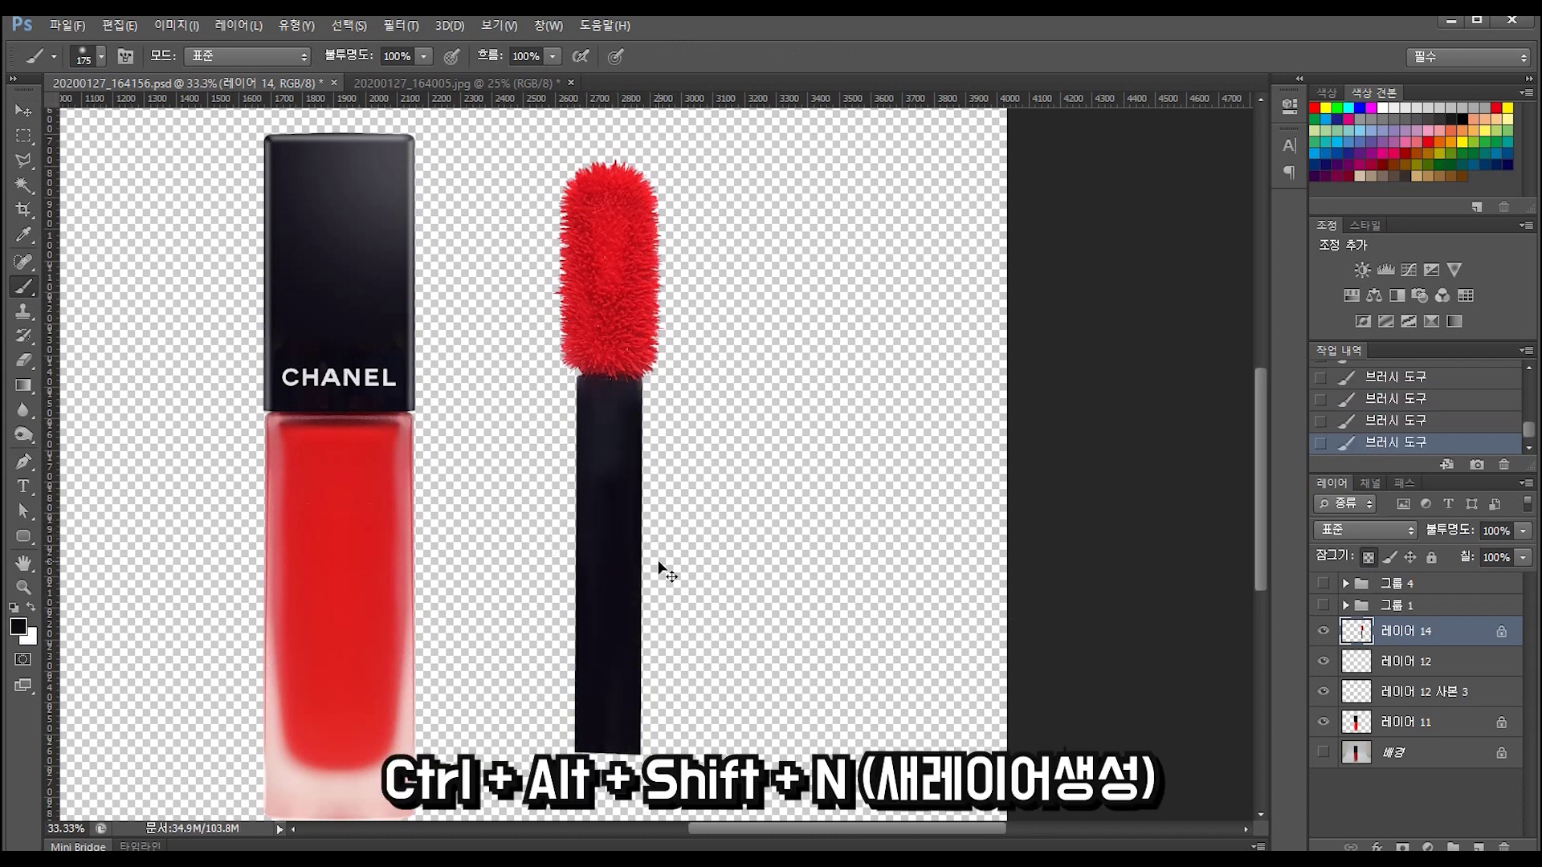
{"action": "key", "text": "ctrl+alt+shift+n"}
Within the wand's outline, draw a straight white highlight line down the handle.
{"action": "left_click", "coordinate": [1361, 665], "text": "ctrl"}
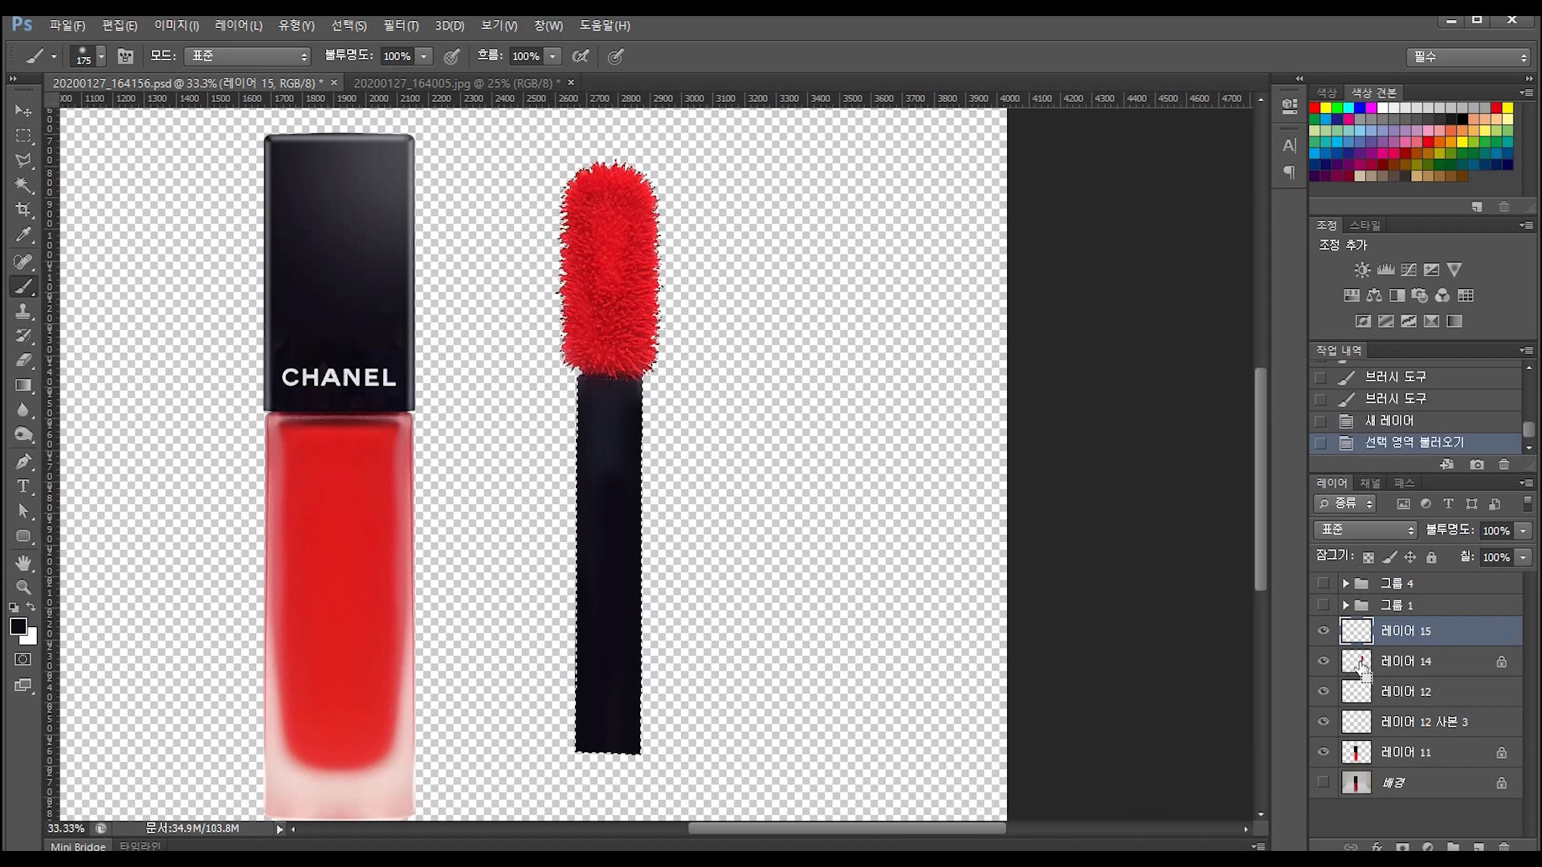
{"action": "key", "text": "x"}
{"action": "key", "text": "bracketleft"}
{"action": "key", "text": "bracketleft"}
{"action": "key", "text": "bracketleft"}
{"action": "key", "text": "bracketleft"}
{"action": "left_click", "coordinate": [600, 367]}
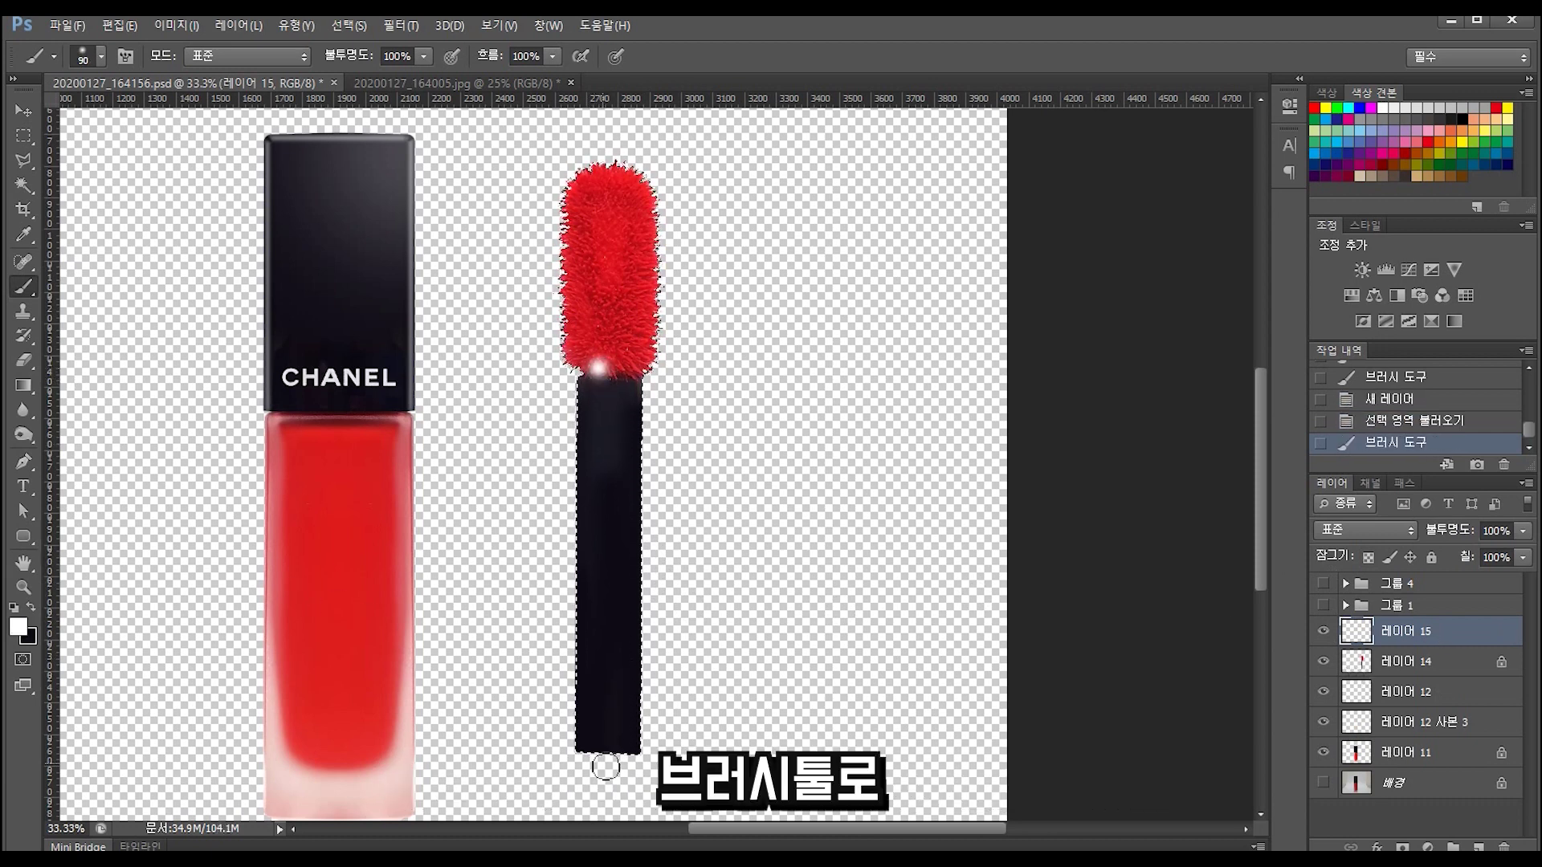
{"action": "left_click", "coordinate": [605, 759], "text": "shift"}
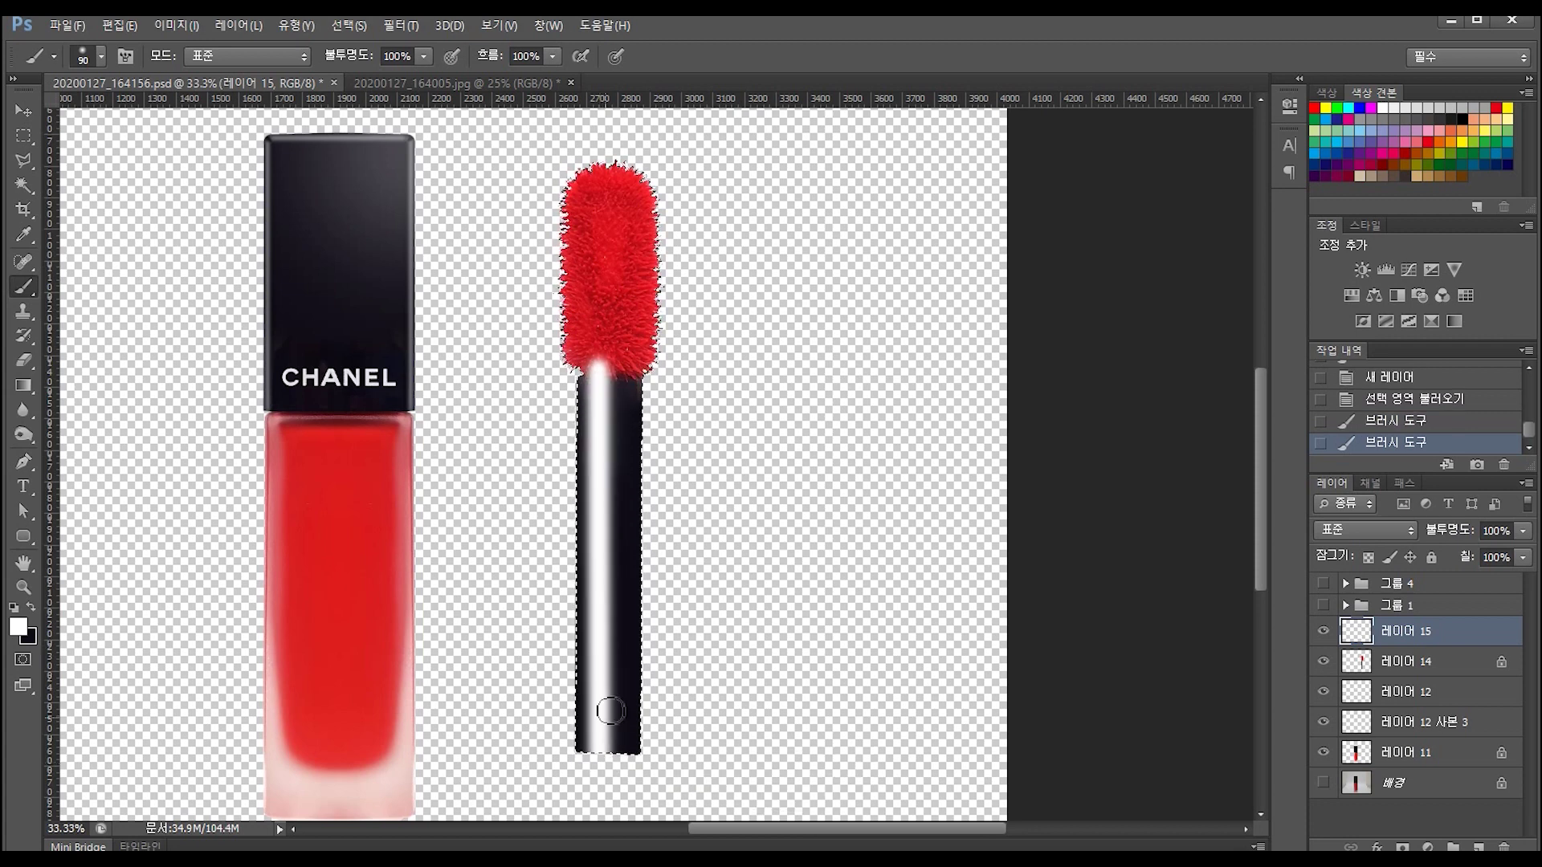
{"action": "key", "text": "ctrl+d"}
Fade the highlight layer to 16% opacity and erase it where it meets the wand head.
{"action": "left_click", "coordinate": [1523, 531]}
{"action": "left_click_drag", "start_coordinate": [1459, 551], "coordinate": [1443, 554]}
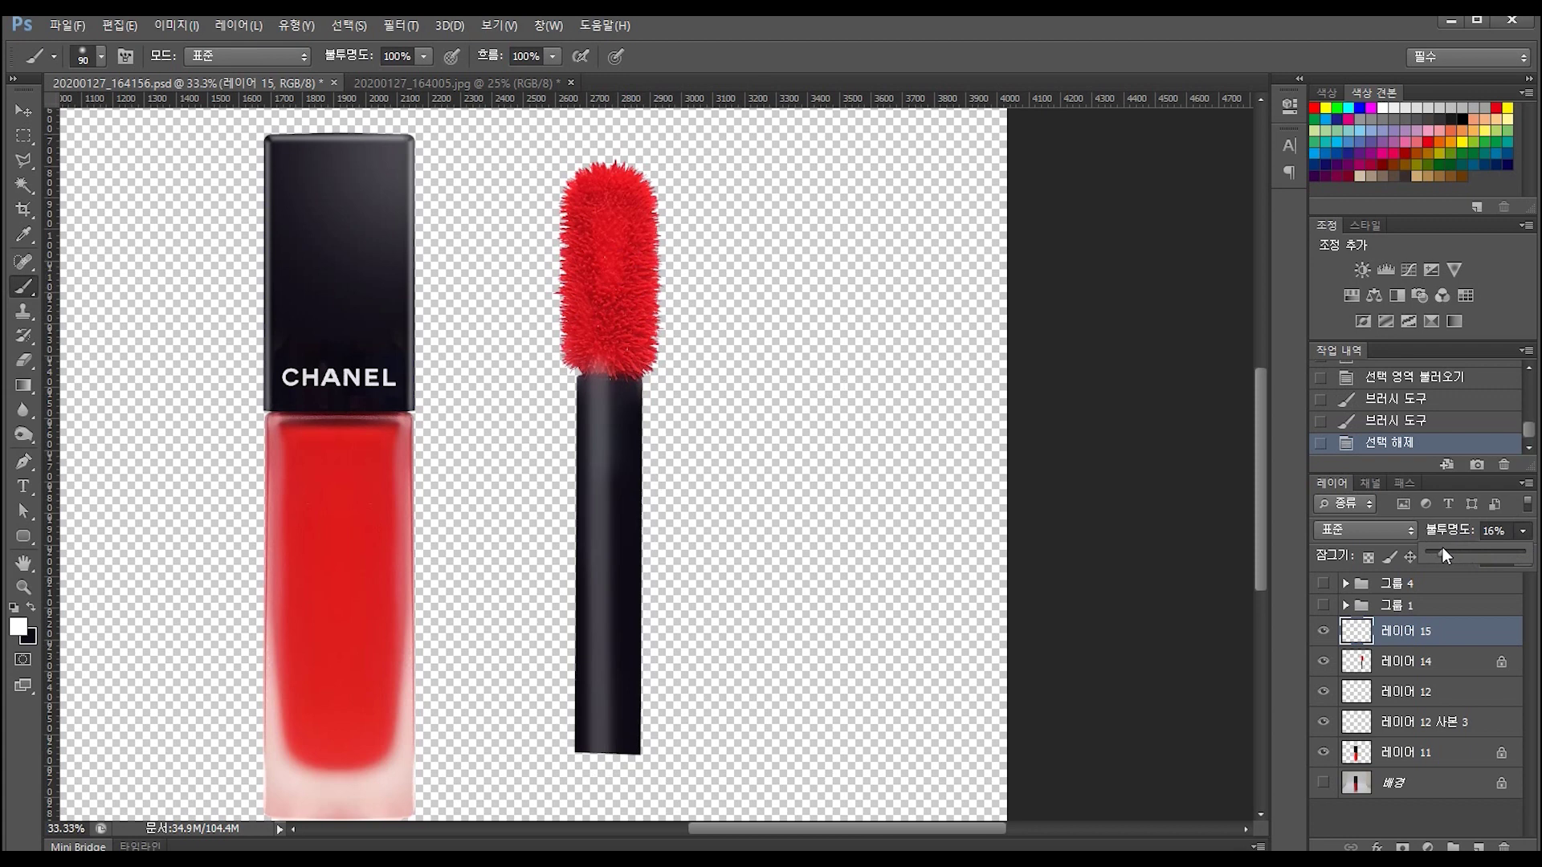
{"action": "key", "text": "Return"}
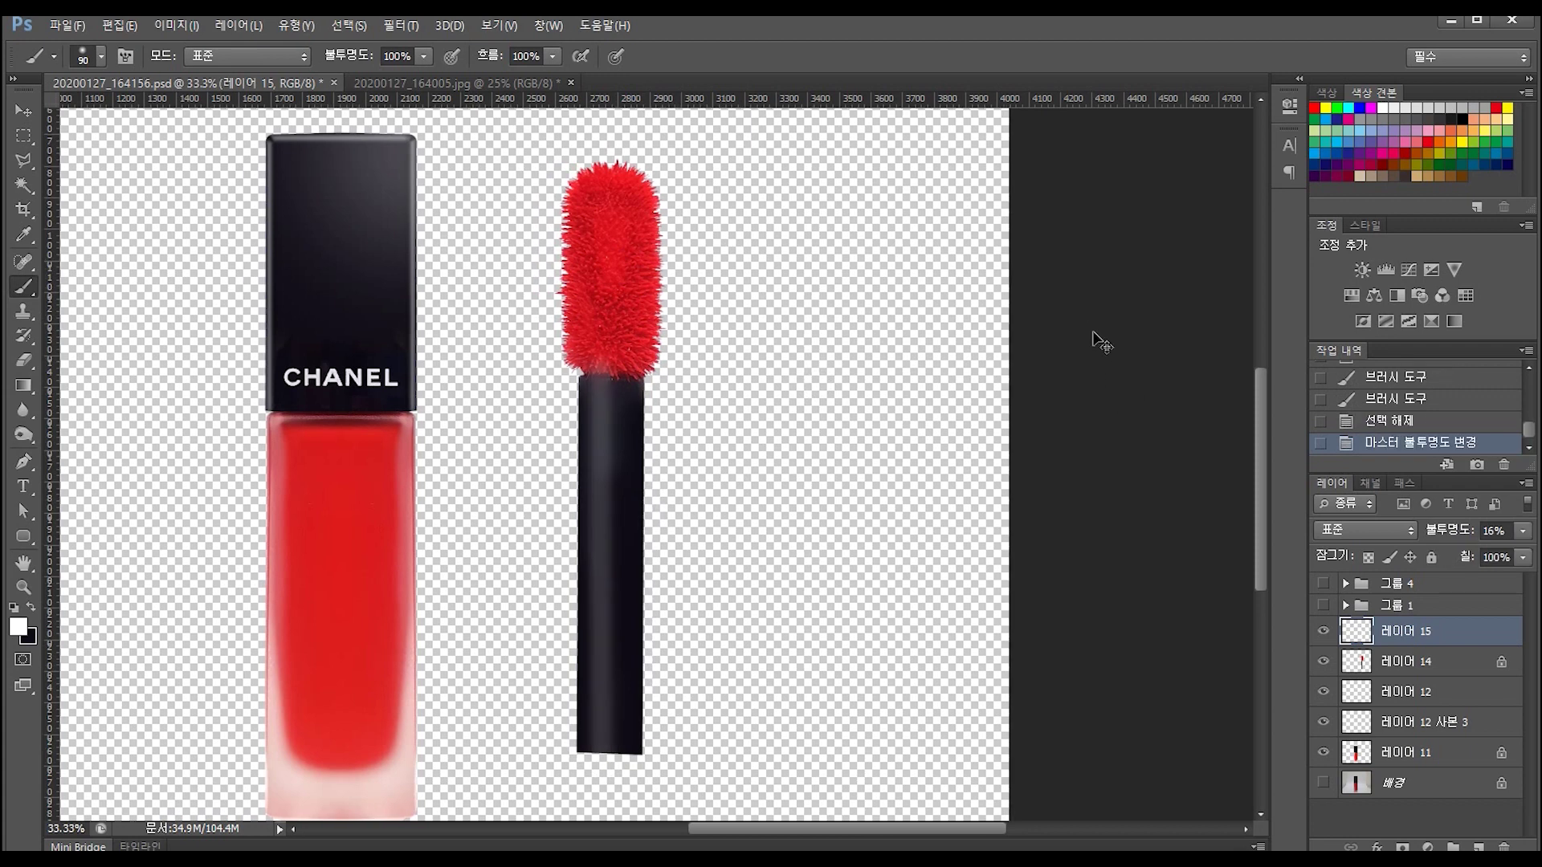
{"action": "key", "text": "ctrl+plus"}
{"action": "key", "text": "ctrl+plus"}
{"action": "left_click_drag", "start_coordinate": [819, 265], "coordinate": [750, 503]}
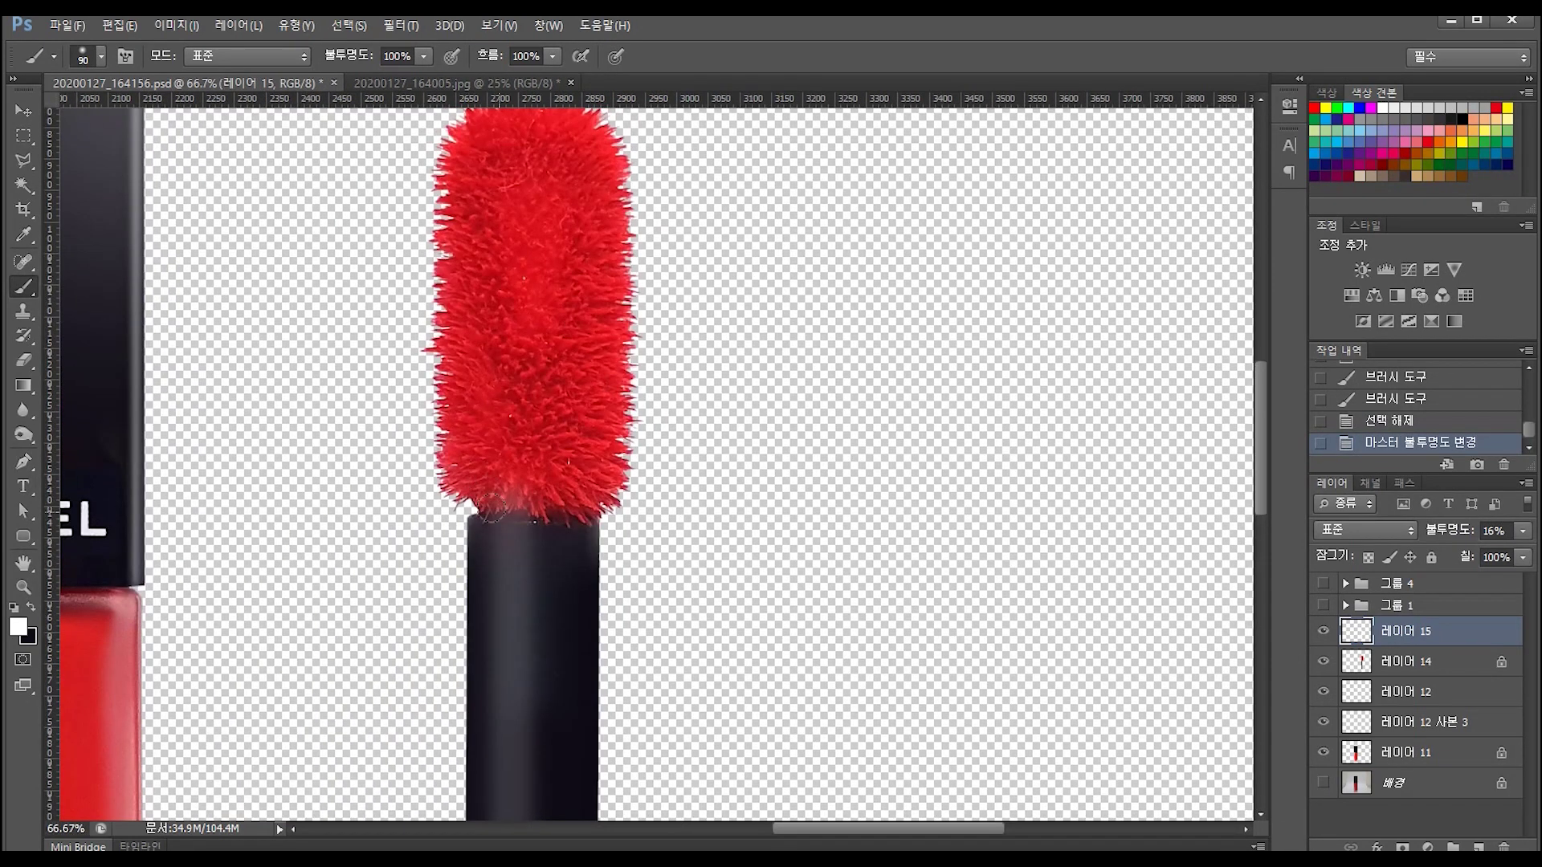
{"action": "left_click", "coordinate": [23, 360]}
{"action": "left_click_drag", "start_coordinate": [515, 501], "coordinate": [526, 504]}
{"action": "key", "text": "ctrl+minus"}
{"action": "key", "text": "ctrl+minus"}
{"action": "key", "text": "ctrl+minus"}
{"action": "key", "text": "v"}
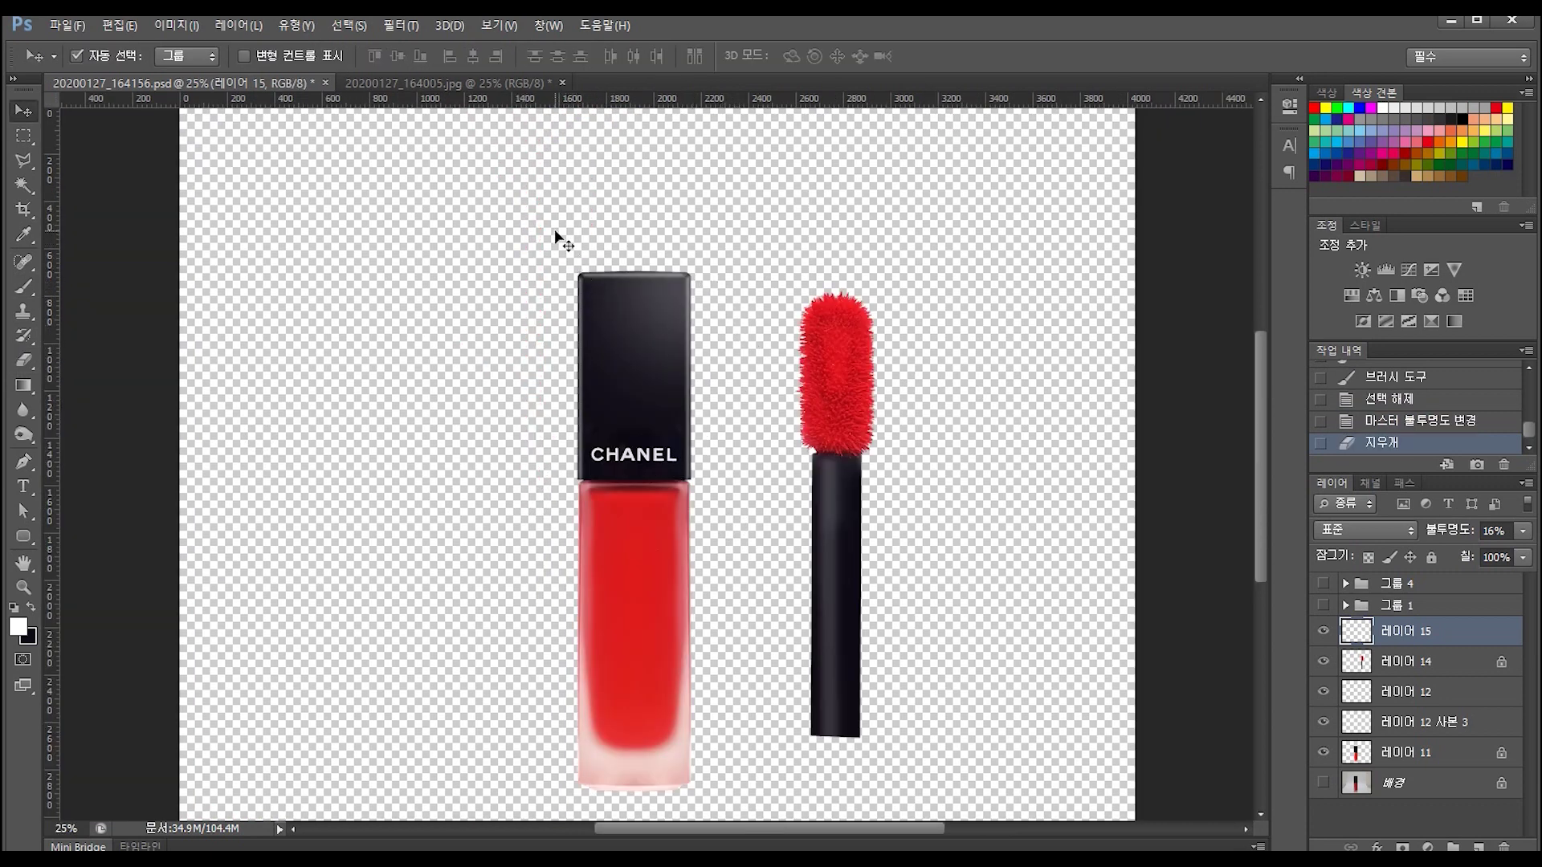
Shift the bottle left and place a duplicate of it beside the original.
{"action": "mouse_move", "coordinate": [556, 231]}
{"action": "left_mouse_down"}
{"action": "mouse_move", "coordinate": [675, 530]}
{"action": "mouse_move", "coordinate": [719, 731]}
{"action": "left_mouse_up"}
{"action": "left_click_drag", "start_coordinate": [643, 567], "coordinate": [399, 550]}
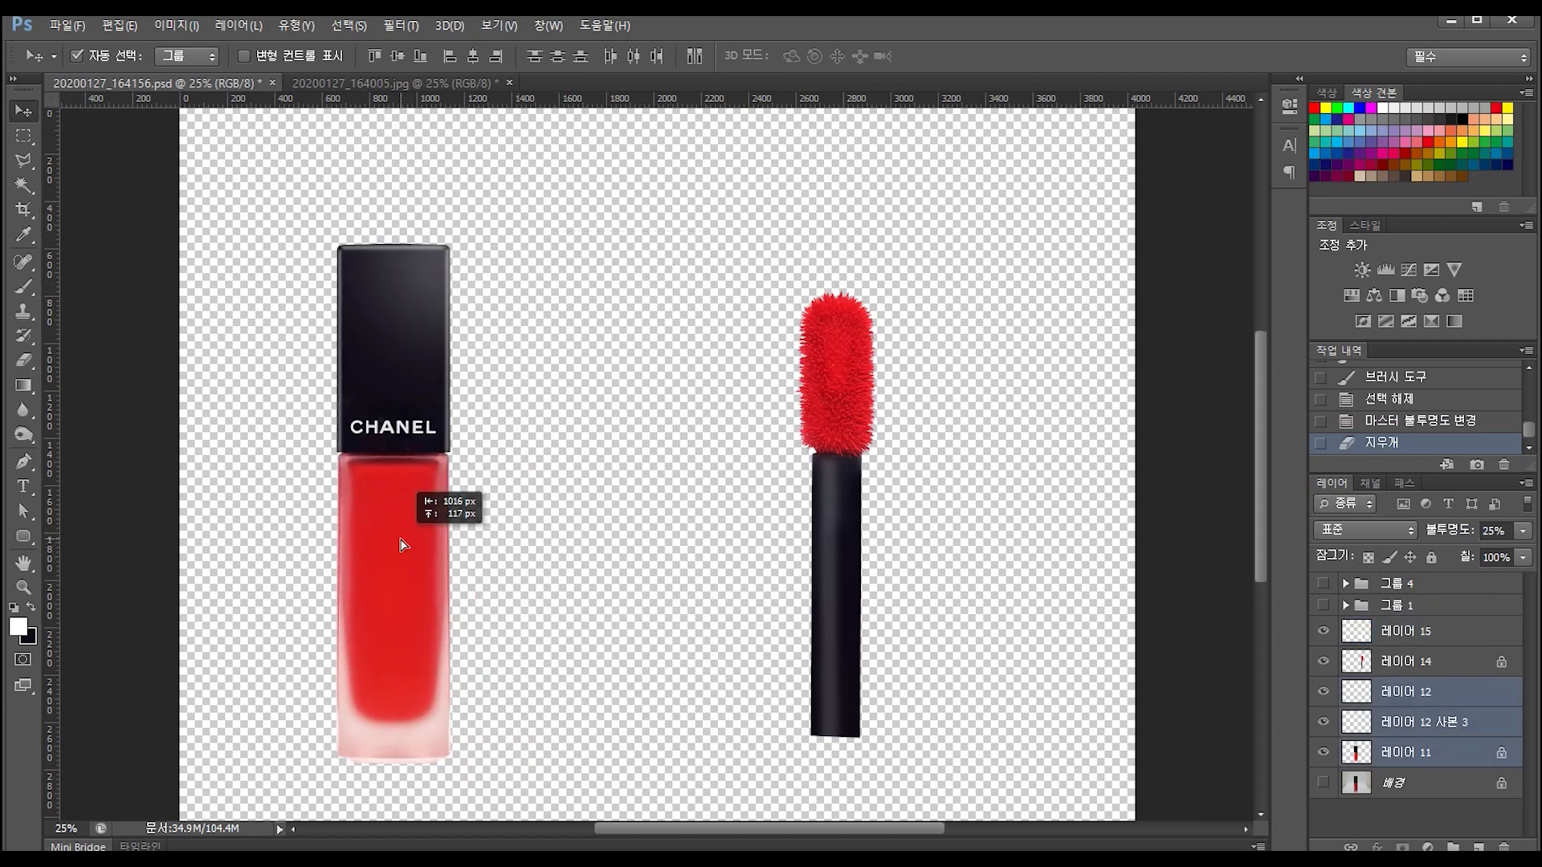
{"action": "key", "text": "ctrl+j"}
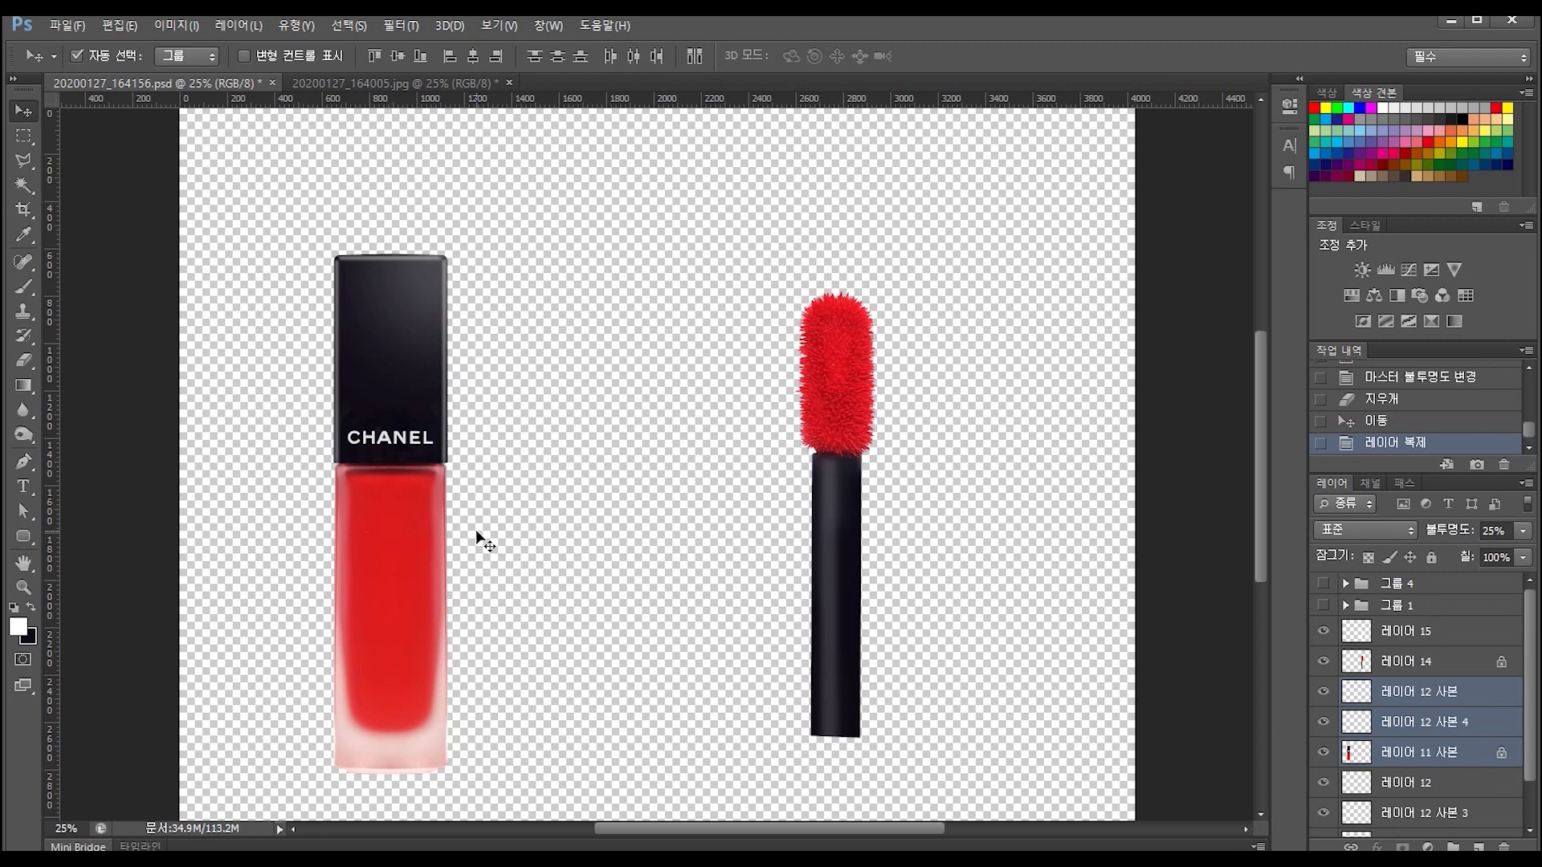
{"action": "mouse_move", "coordinate": [426, 330]}
{"action": "left_mouse_down"}
{"action": "mouse_move", "coordinate": [618, 334]}
{"action": "mouse_move", "coordinate": [593, 341]}
{"action": "left_mouse_up"}
{"action": "key", "text": "Delete"}
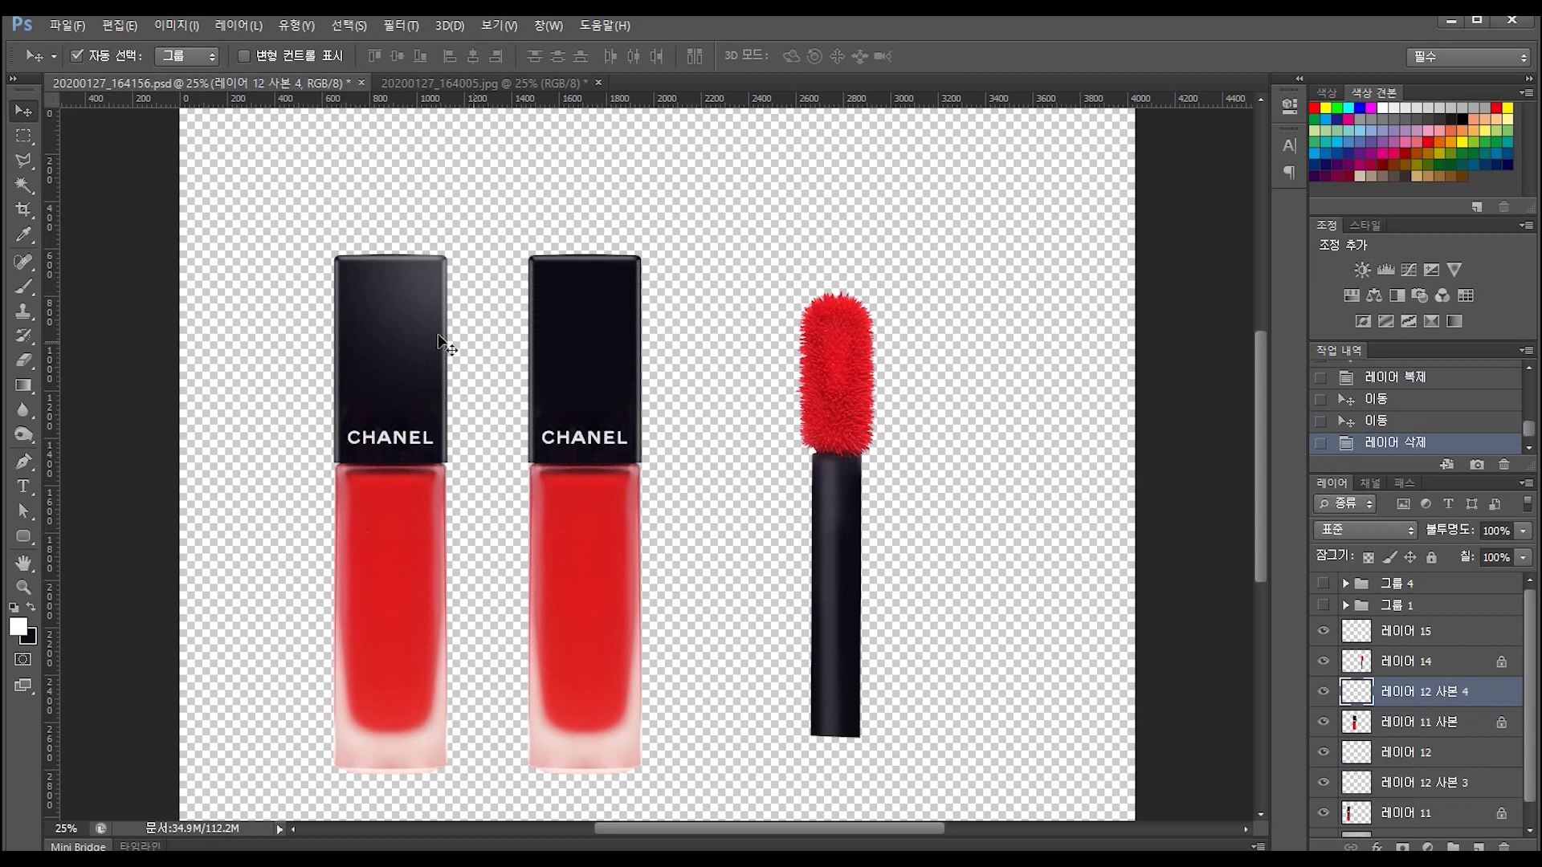
Delete the red body from the copied bottle's layers, leaving only its black cap.
{"action": "key", "text": "m"}
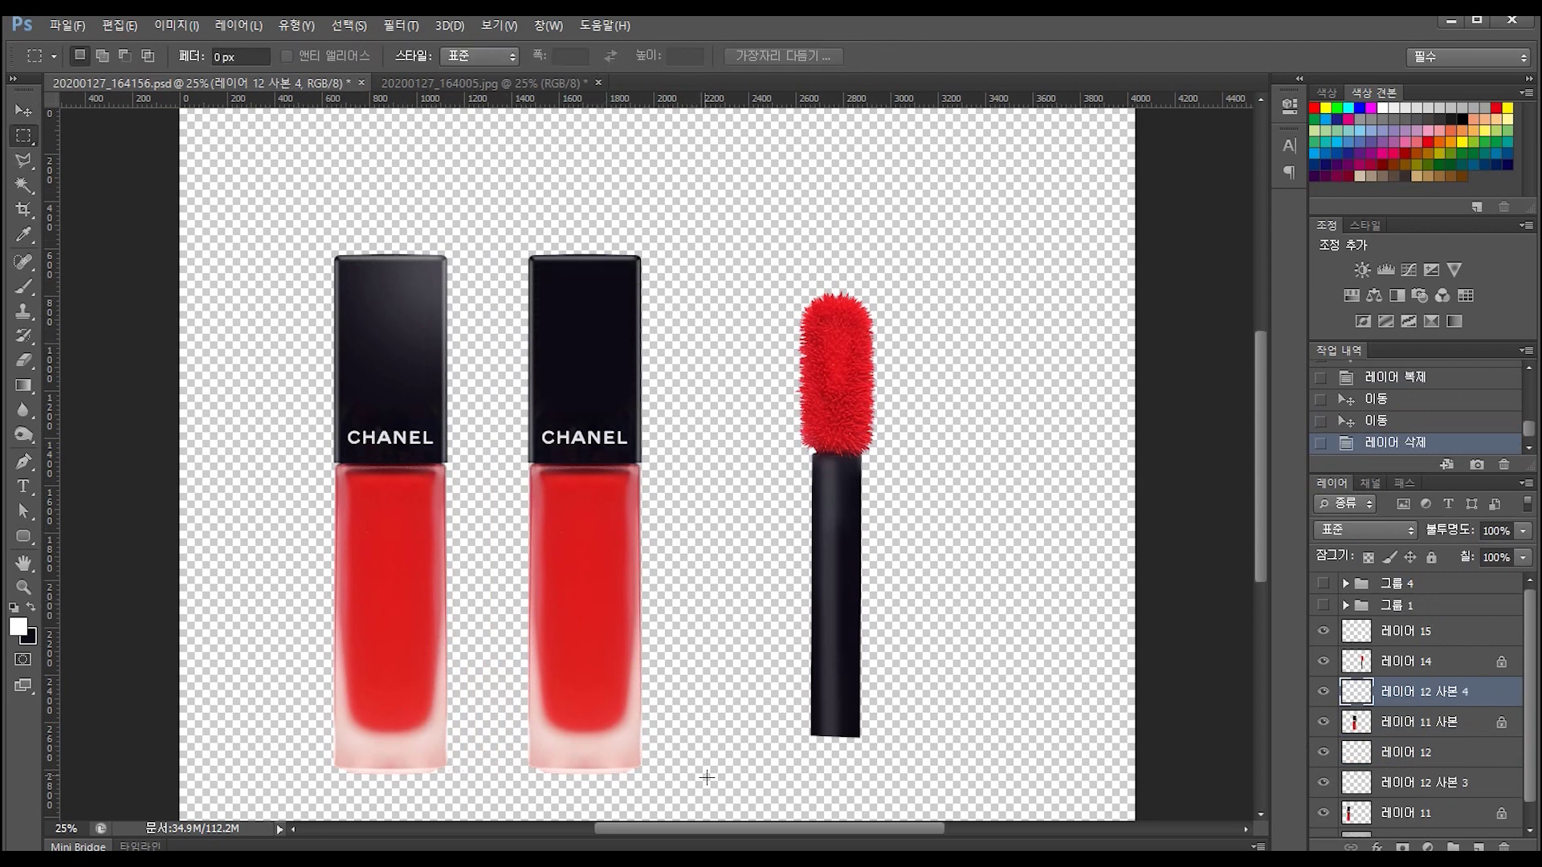
{"action": "left_click_drag", "start_coordinate": [715, 798], "coordinate": [512, 463]}
{"action": "key", "text": "Delete"}
{"action": "key", "text": "v"}
{"action": "left_click", "coordinate": [604, 357]}
{"action": "scroll", "coordinate": [604, 356], "scroll_direction": "up", "scroll_amount": 1}
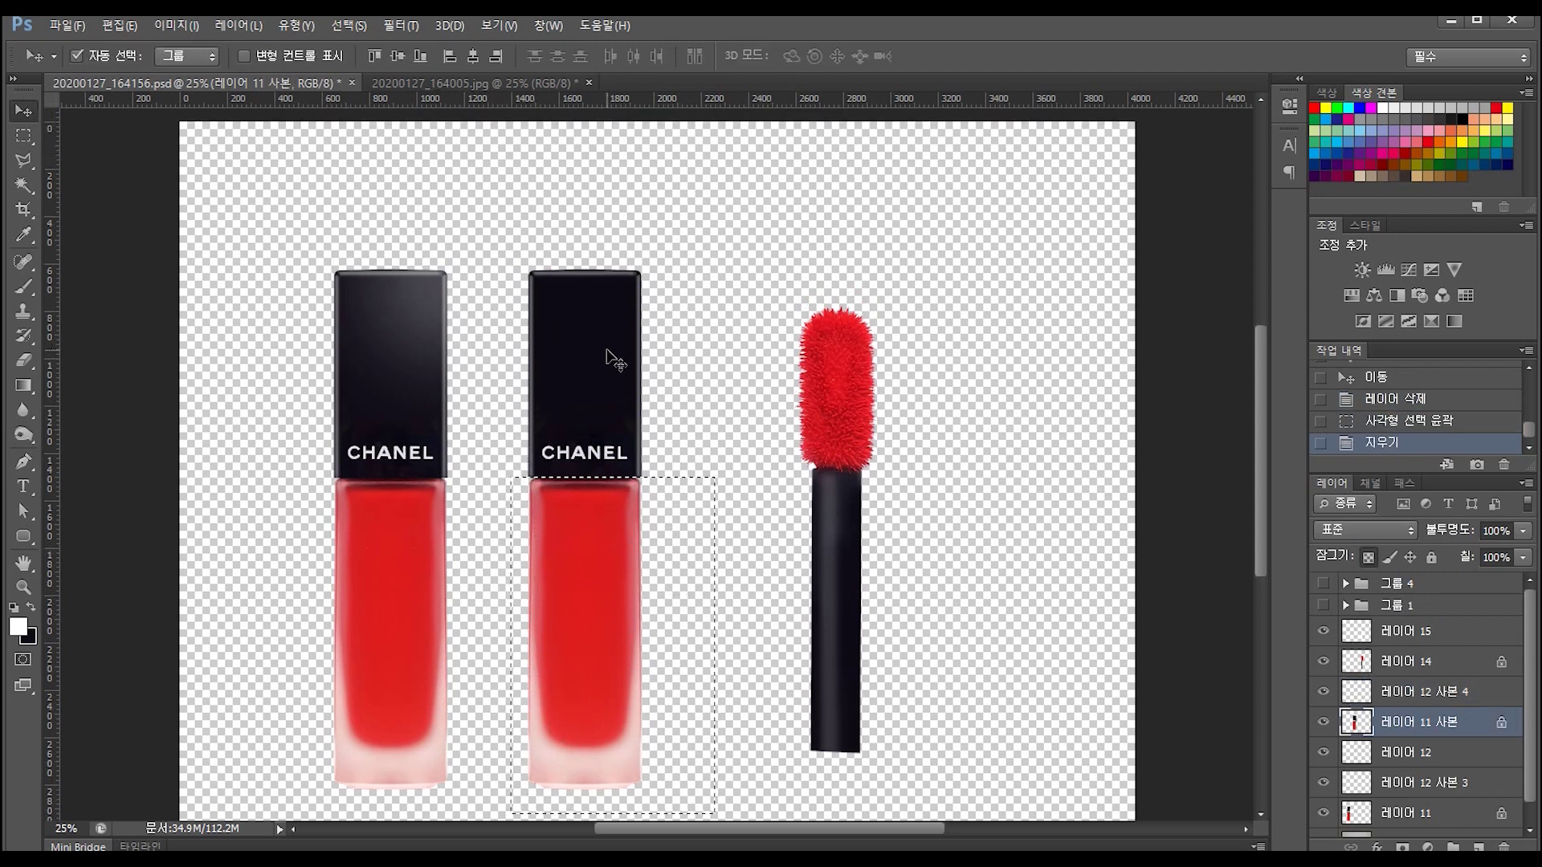
{"action": "key", "text": "Delete"}
{"action": "key", "text": "ctrl+d"}
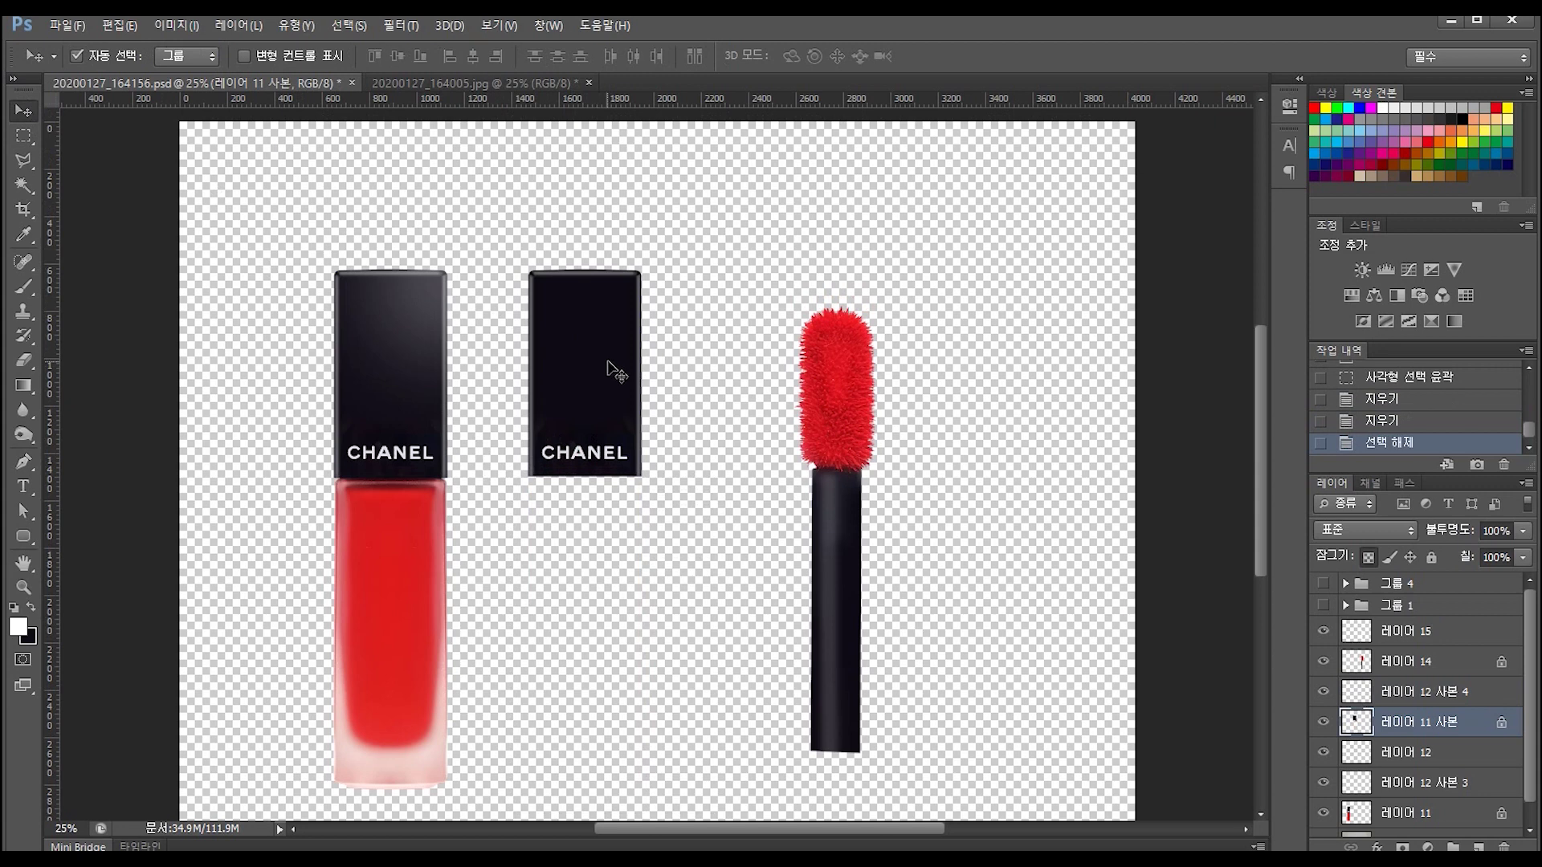
{"action": "left_click", "coordinate": [652, 358], "text": "shift"}
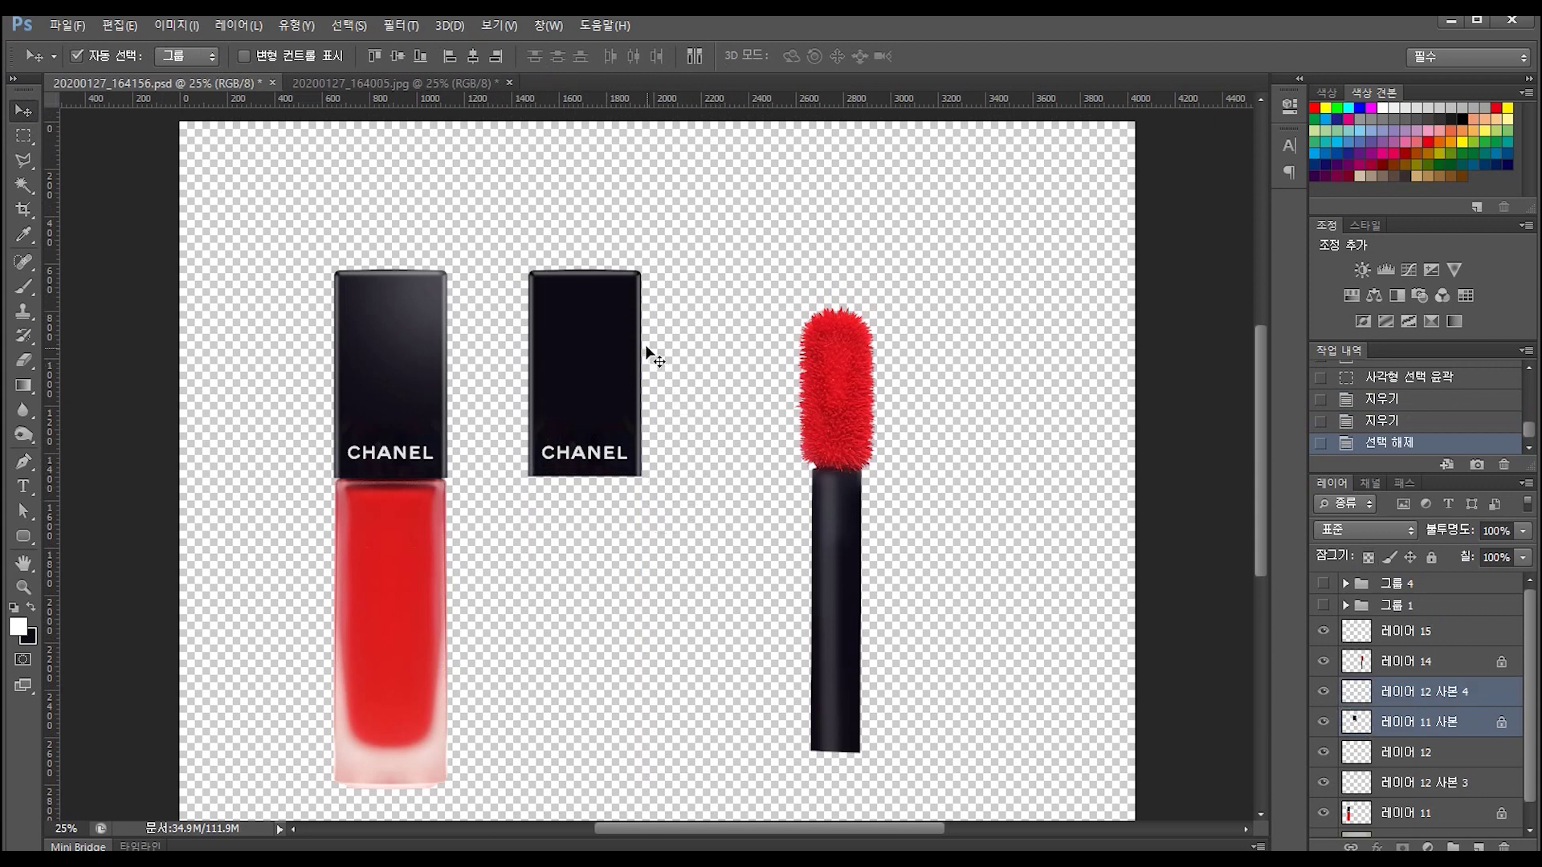
Merge the copied cap layers, rotate the cap 180° and move it down beside the bottle.
{"action": "key", "text": "ctrl+e"}
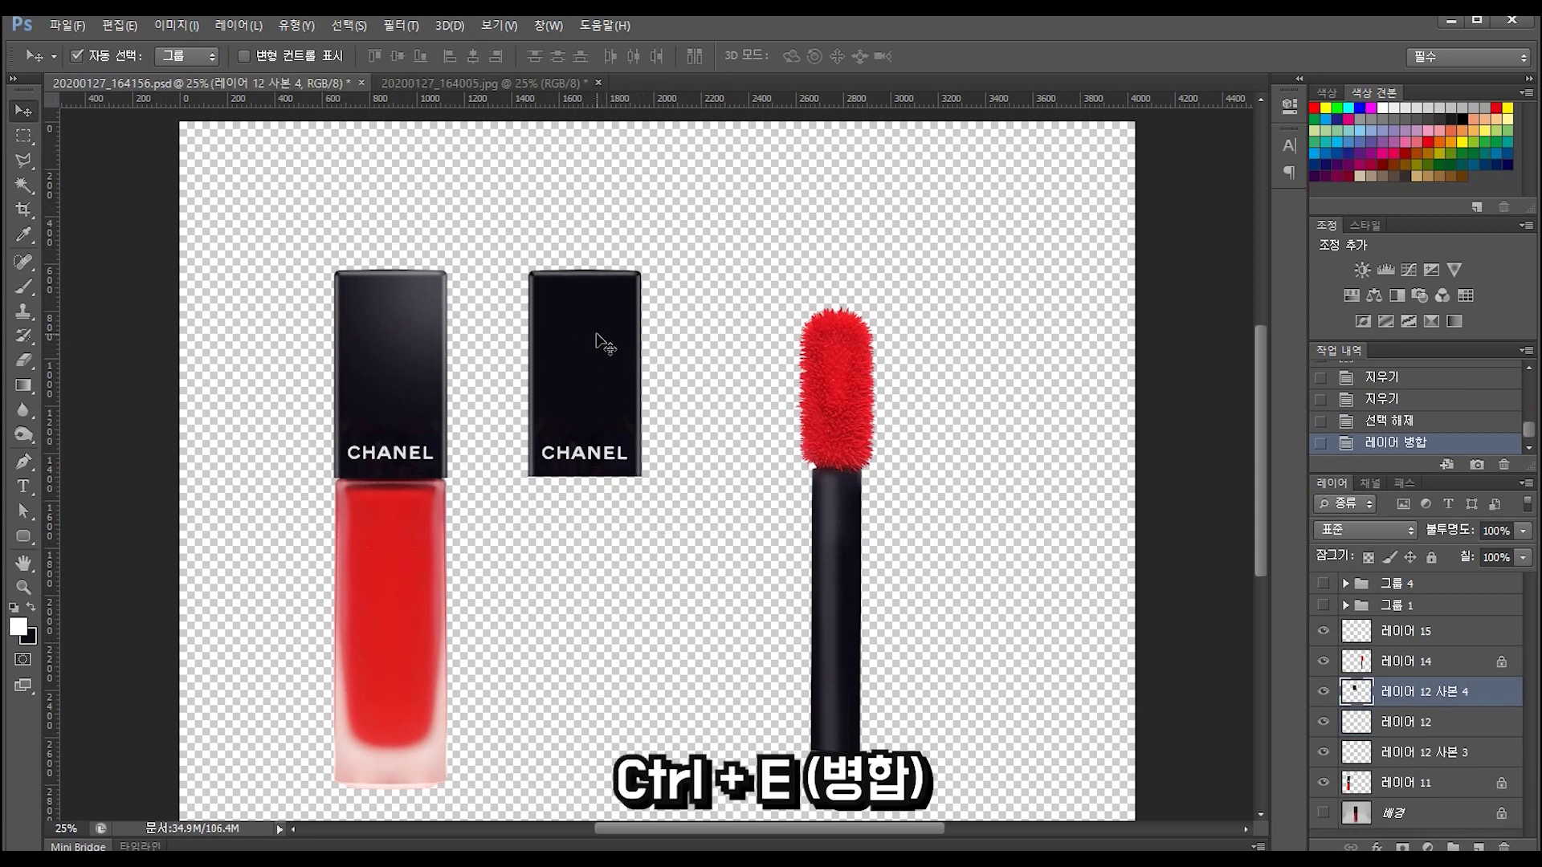
{"action": "key", "text": "ctrl+t"}
{"action": "mouse_move", "coordinate": [679, 351]}
{"action": "left_mouse_down"}
{"action": "mouse_move", "coordinate": [476, 561]}
{"action": "mouse_move", "coordinate": [571, 448]}
{"action": "mouse_move", "coordinate": [569, 728]}
{"action": "left_mouse_up"}
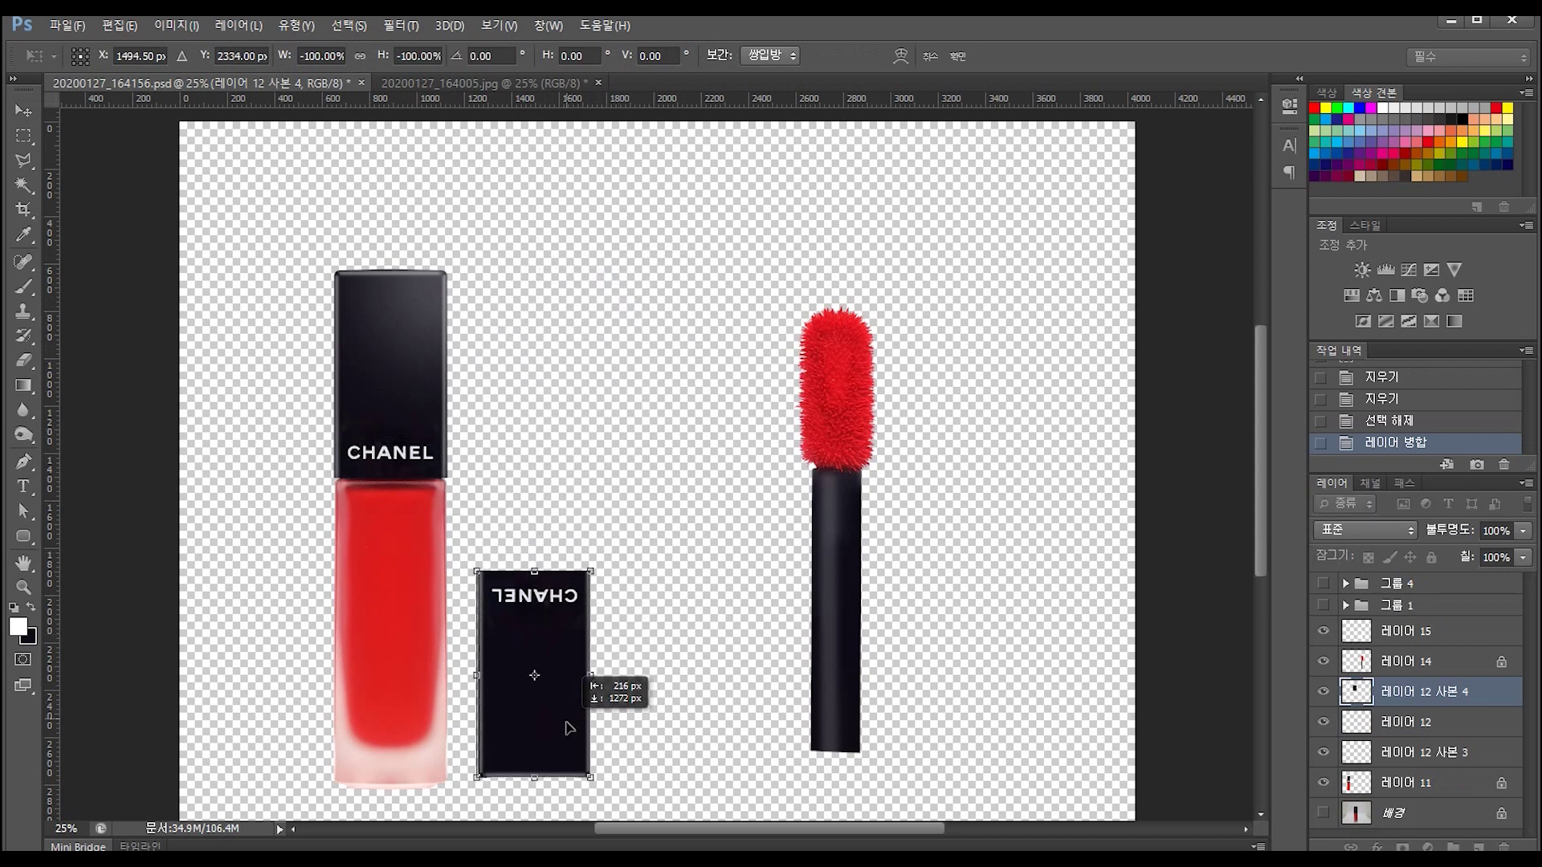
{"action": "key", "text": "Return"}
{"action": "left_click_drag", "start_coordinate": [866, 586], "coordinate": [673, 368]}
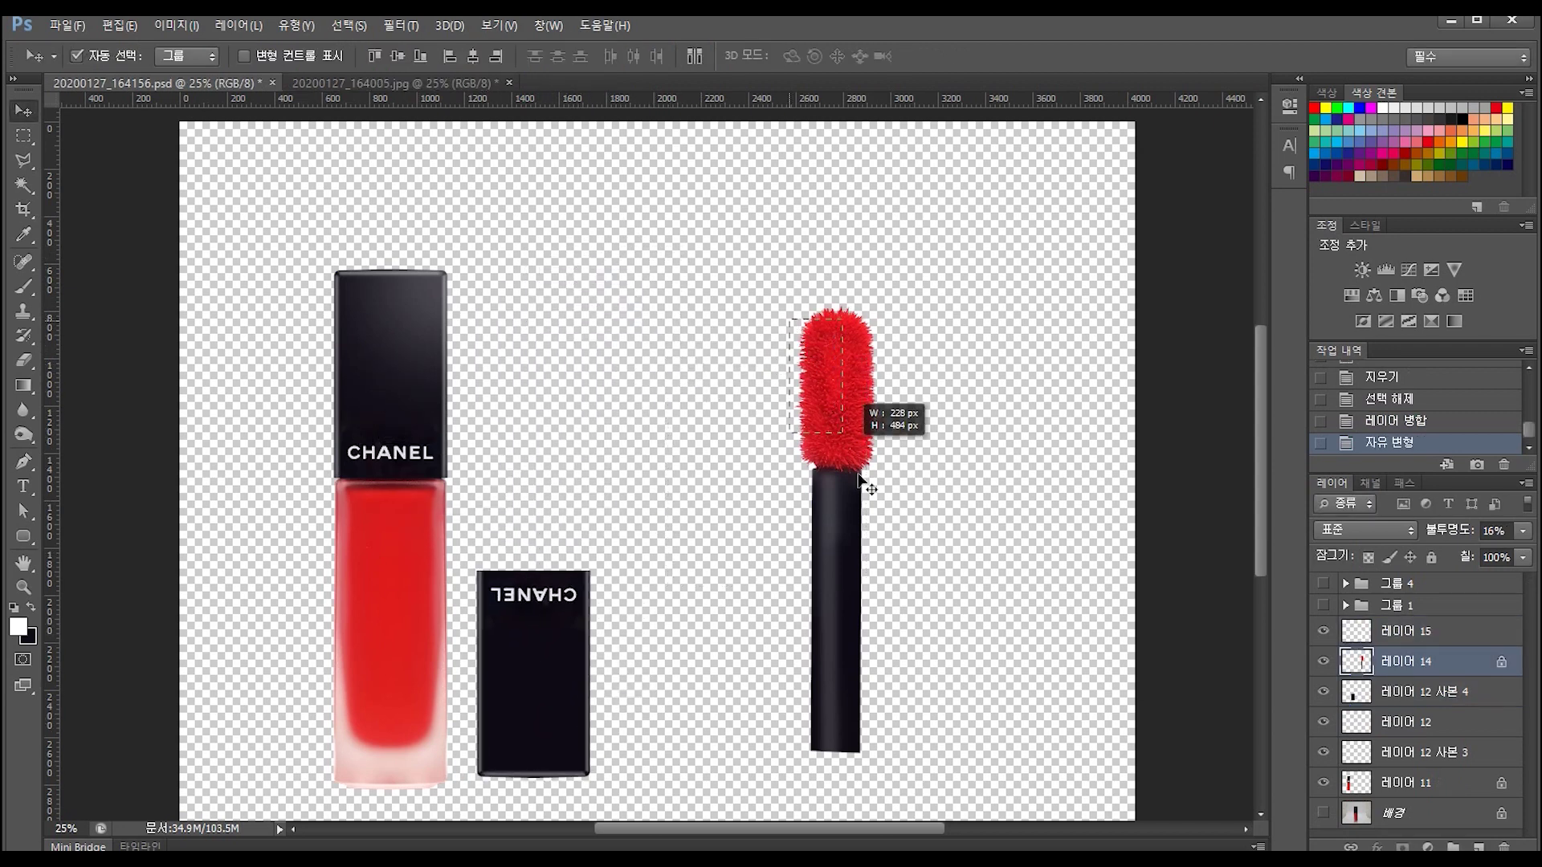
Move the wand into the cap, scale it to about 58%, and send it behind.
{"action": "mouse_move", "coordinate": [835, 574]}
{"action": "left_mouse_down"}
{"action": "mouse_move", "coordinate": [551, 378]}
{"action": "mouse_move", "coordinate": [537, 482]}
{"action": "left_mouse_up"}
{"action": "key", "text": "ctrl+t"}
{"action": "left_click_drag", "start_coordinate": [576, 225], "coordinate": [557, 319]}
{"action": "mouse_move", "coordinate": [538, 382]}
{"action": "left_mouse_down"}
{"action": "mouse_move", "coordinate": [553, 391]}
{"action": "mouse_move", "coordinate": [537, 400]}
{"action": "left_mouse_up"}
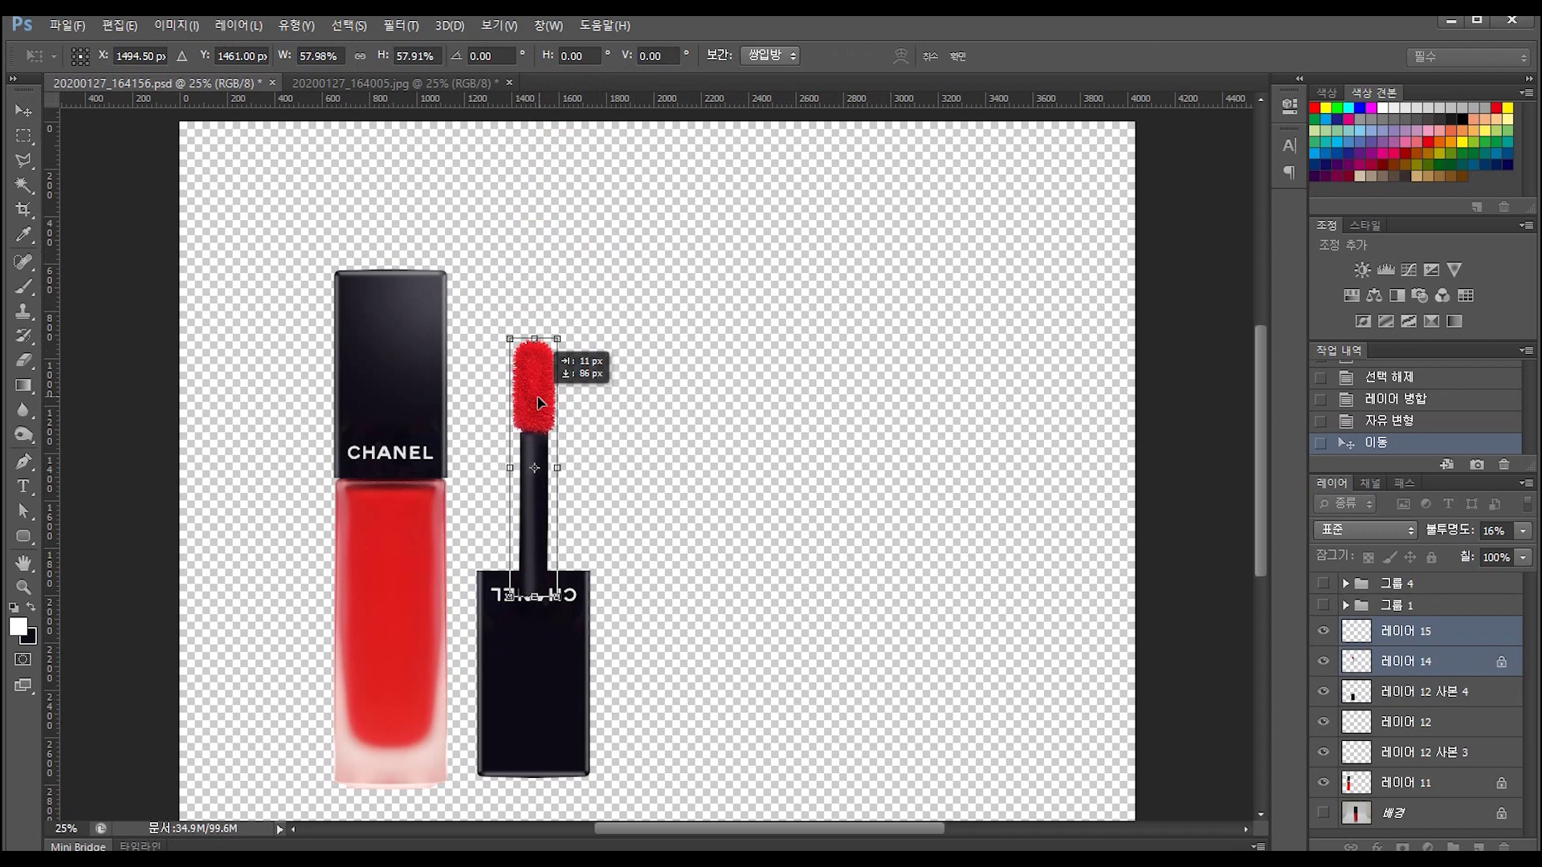
{"action": "key", "text": "Return"}
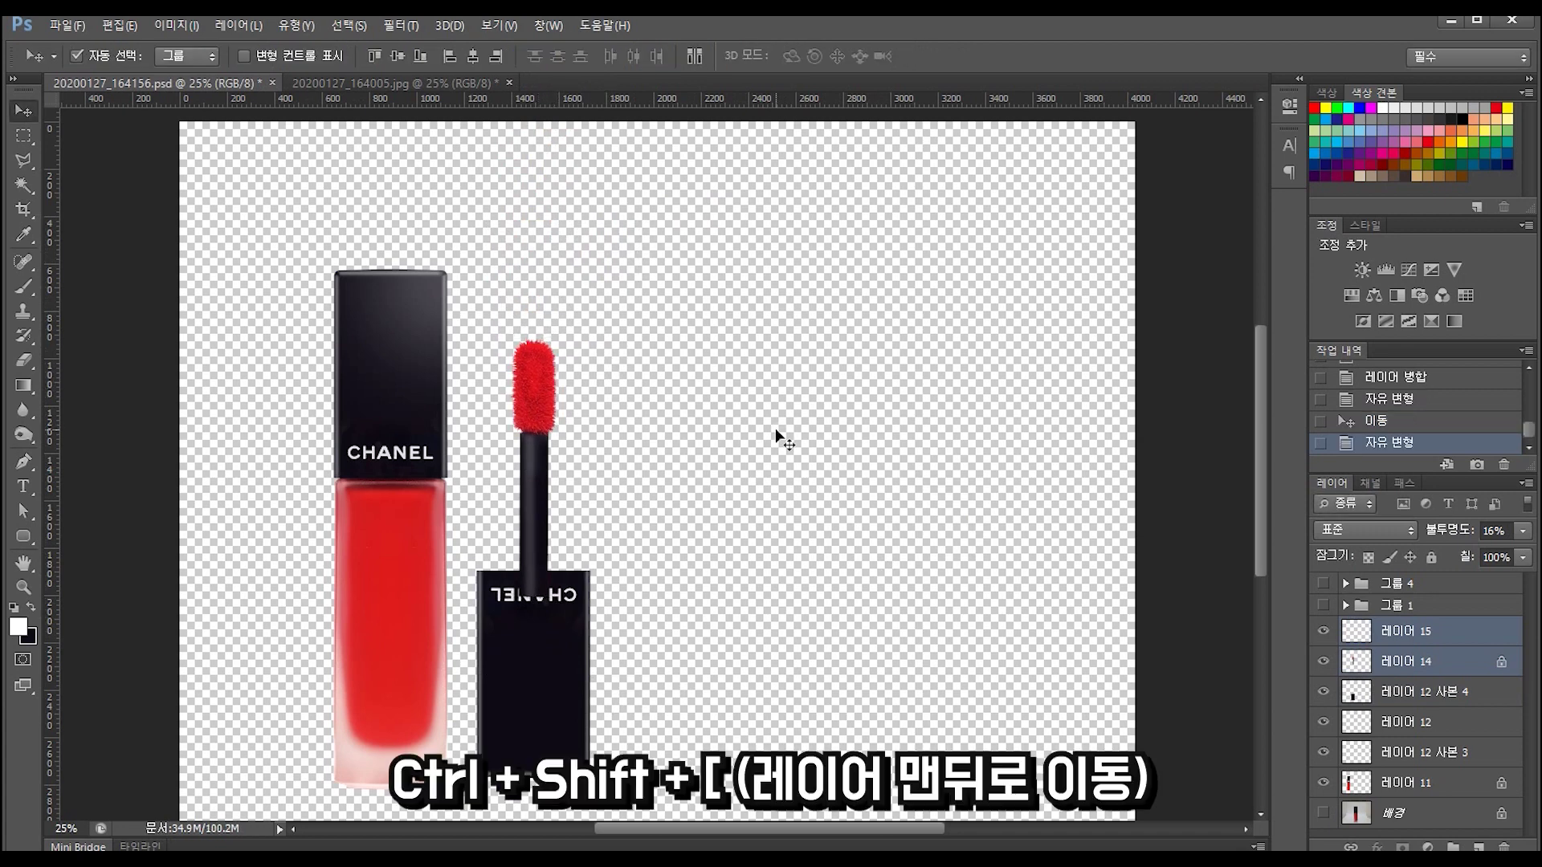
{"action": "key", "text": "ctrl+shift+bracketleft"}
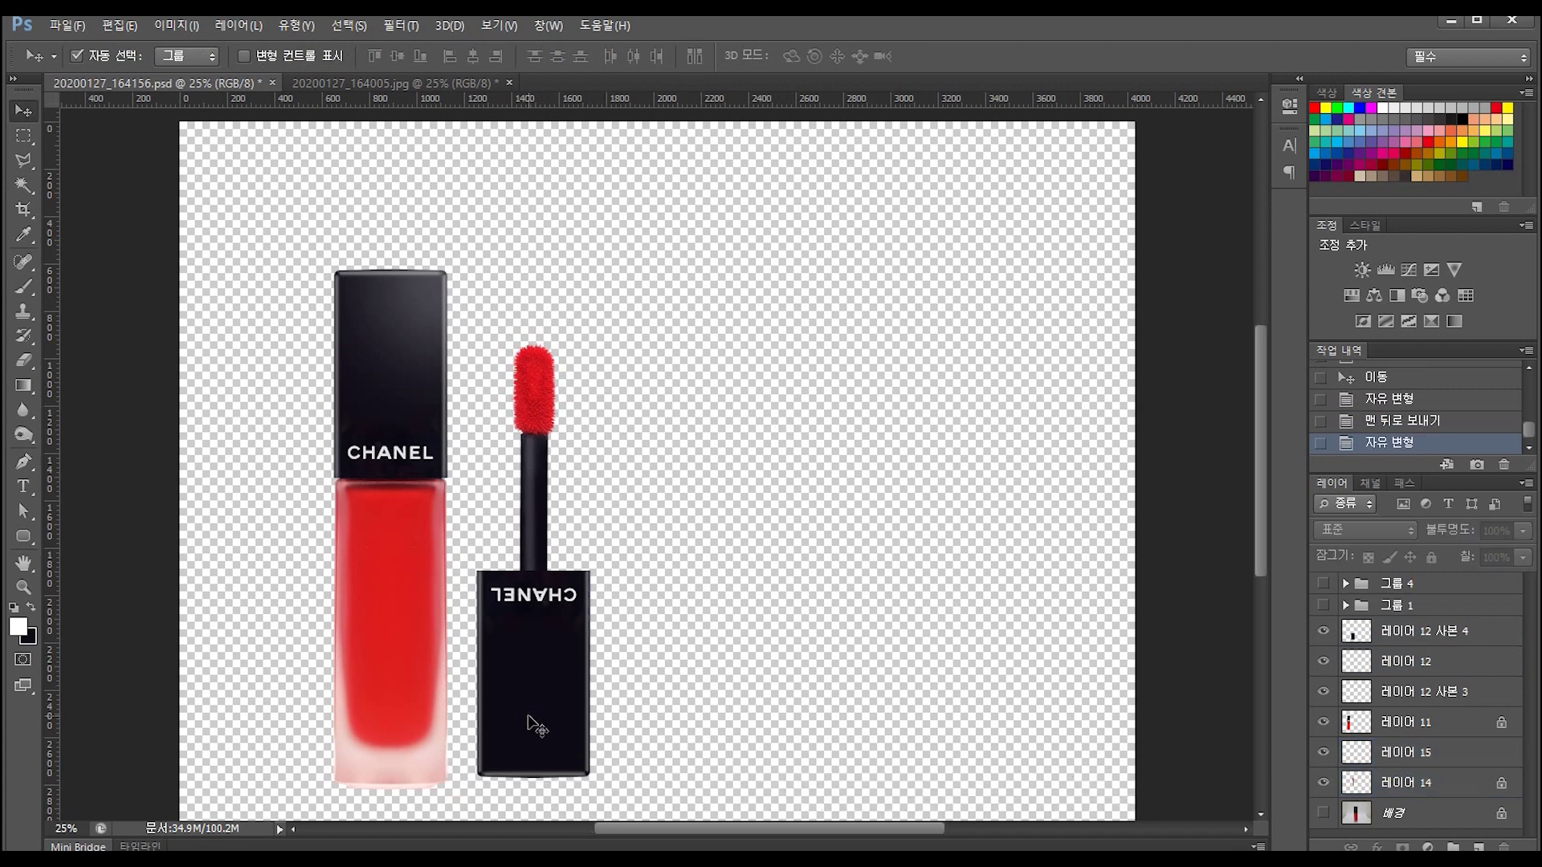
{"action": "left_click", "coordinate": [537, 727]}
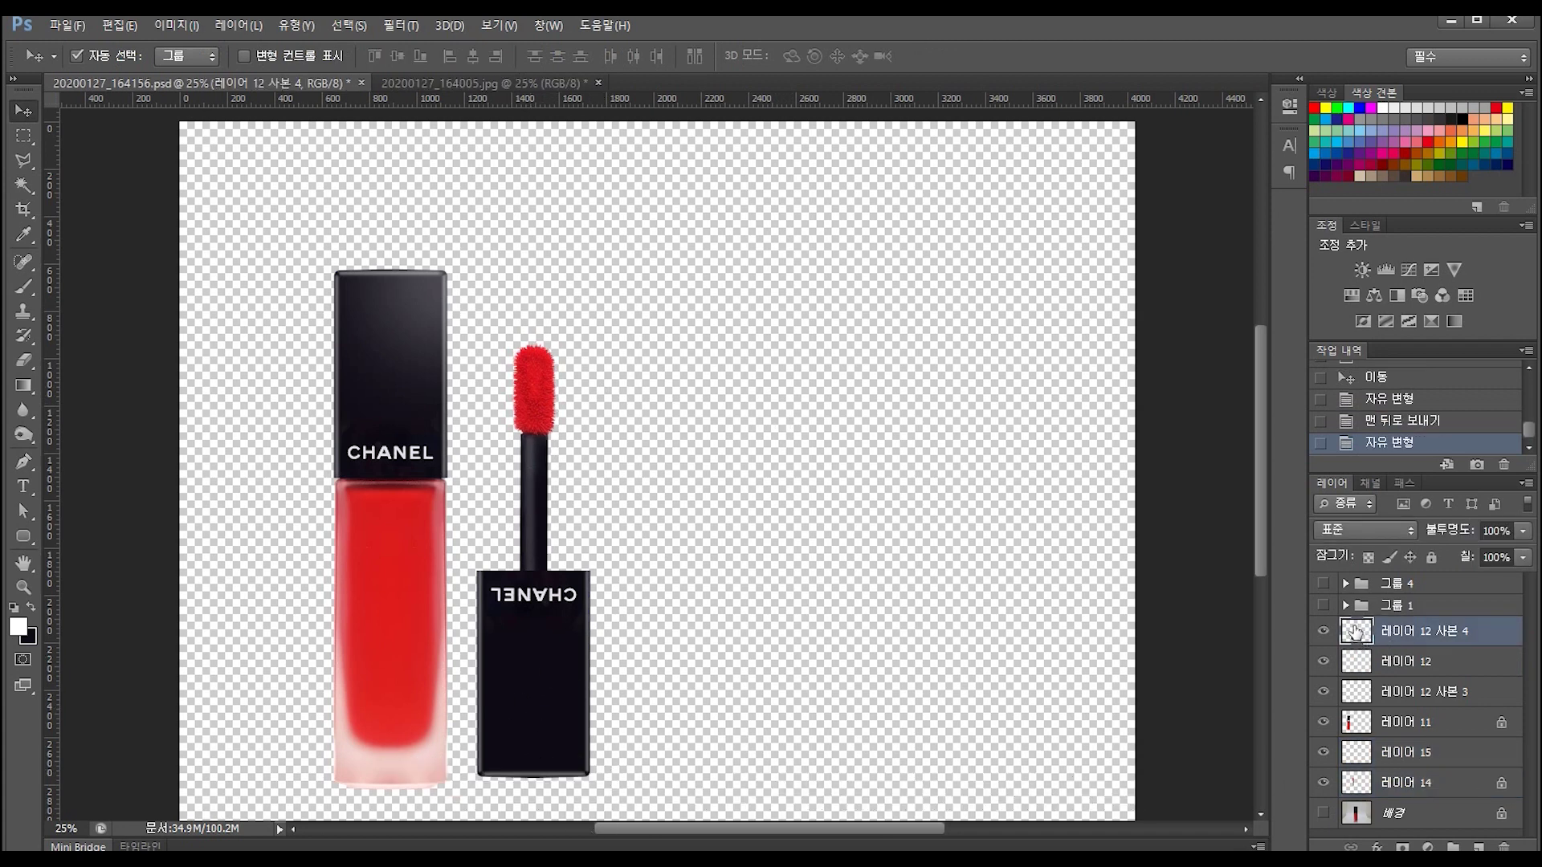
Add a new layer clipped to the cap; a trial flip of the left bottle is undone.
{"action": "key", "text": "ctrl+alt+shift+n"}
{"action": "key", "text": "ctrl+alt+g"}
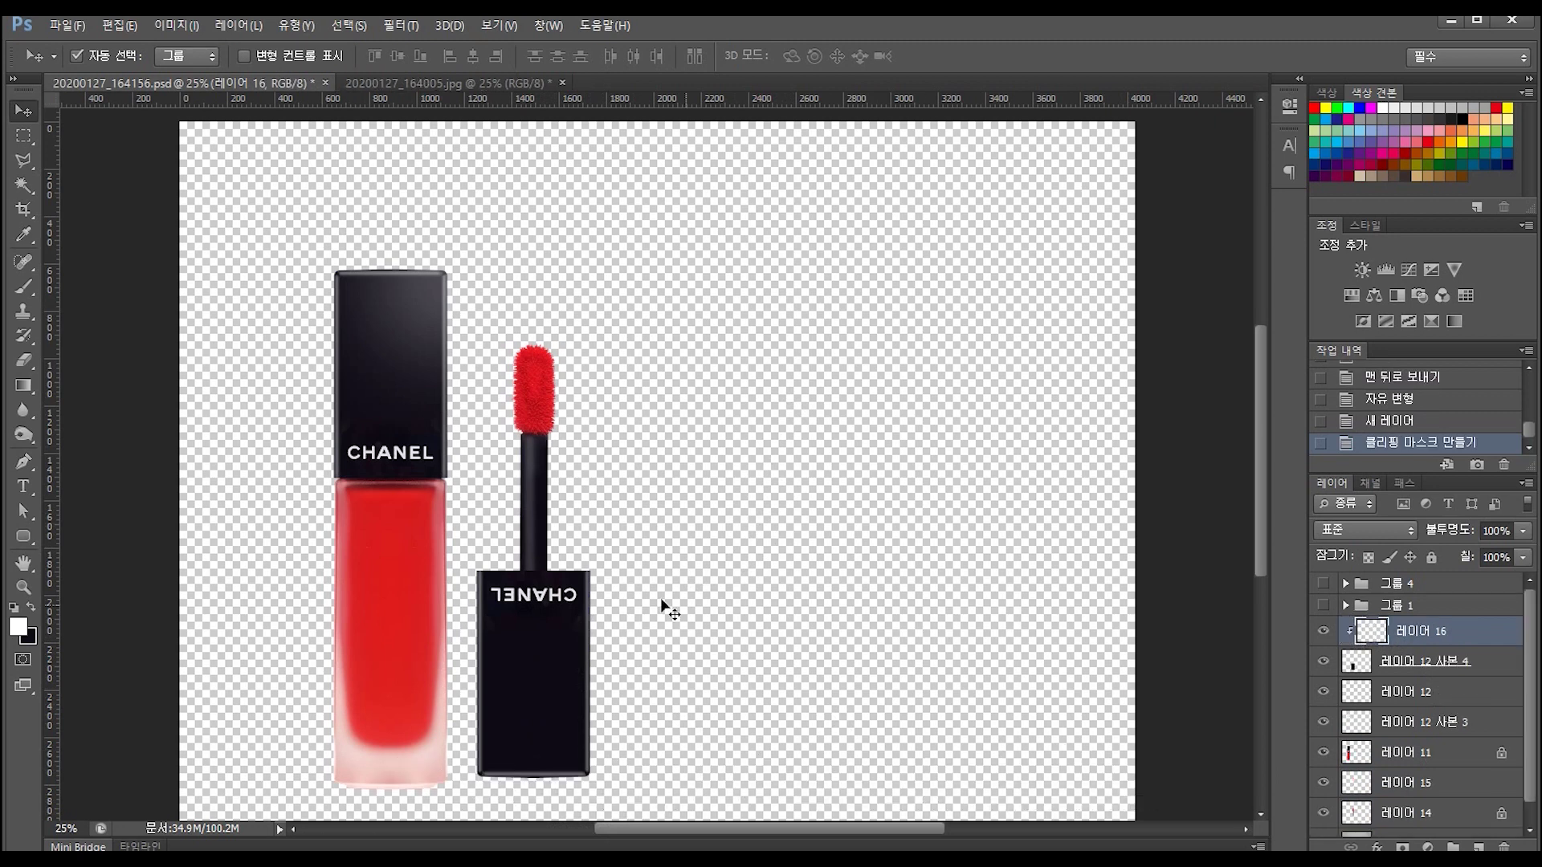
{"action": "key", "text": "b"}
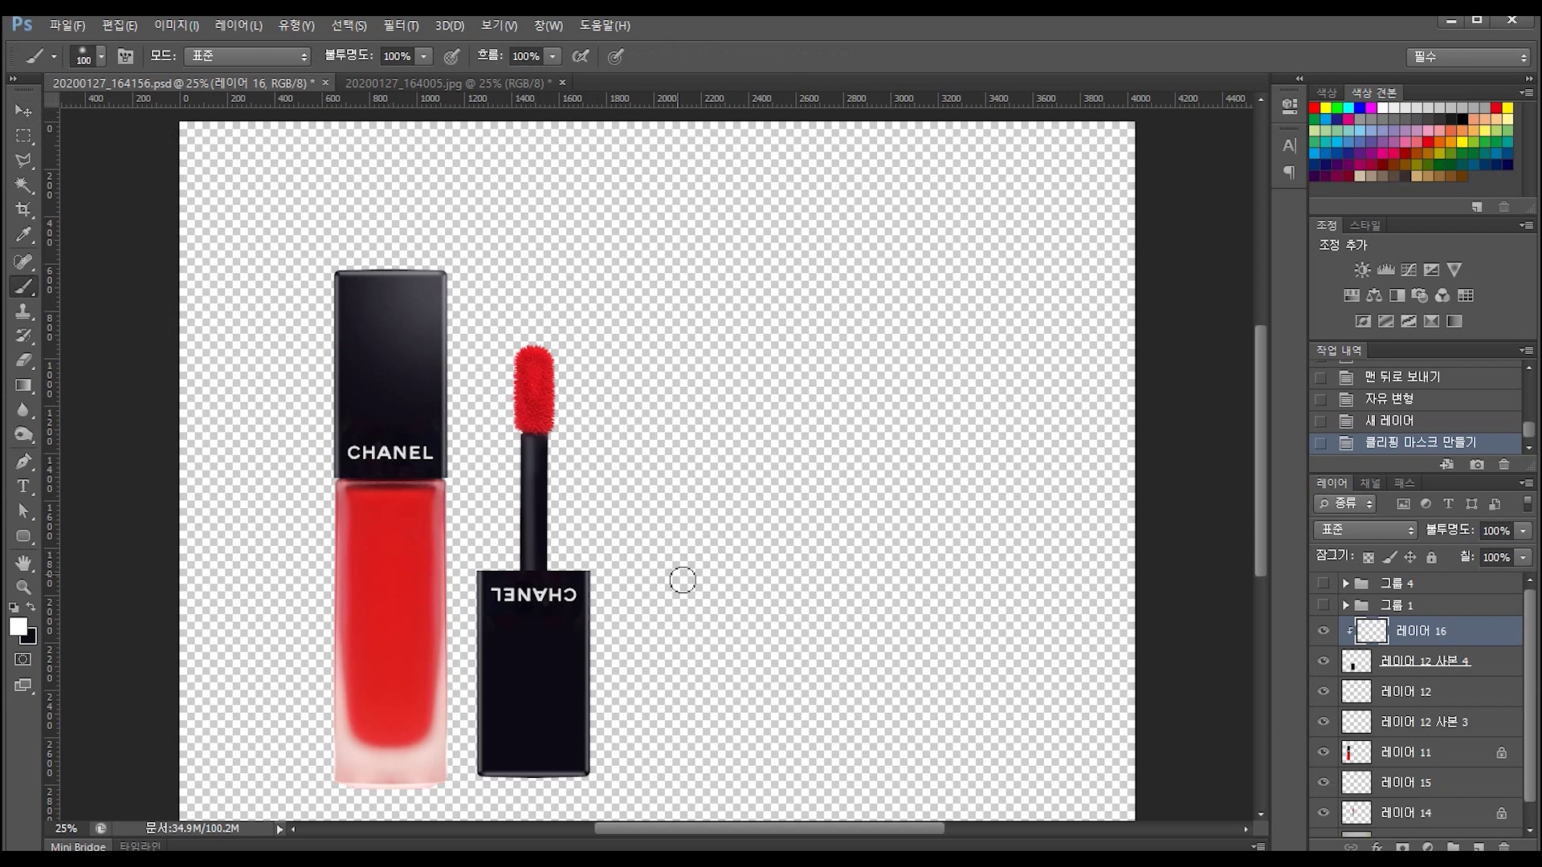
{"action": "key", "text": "v"}
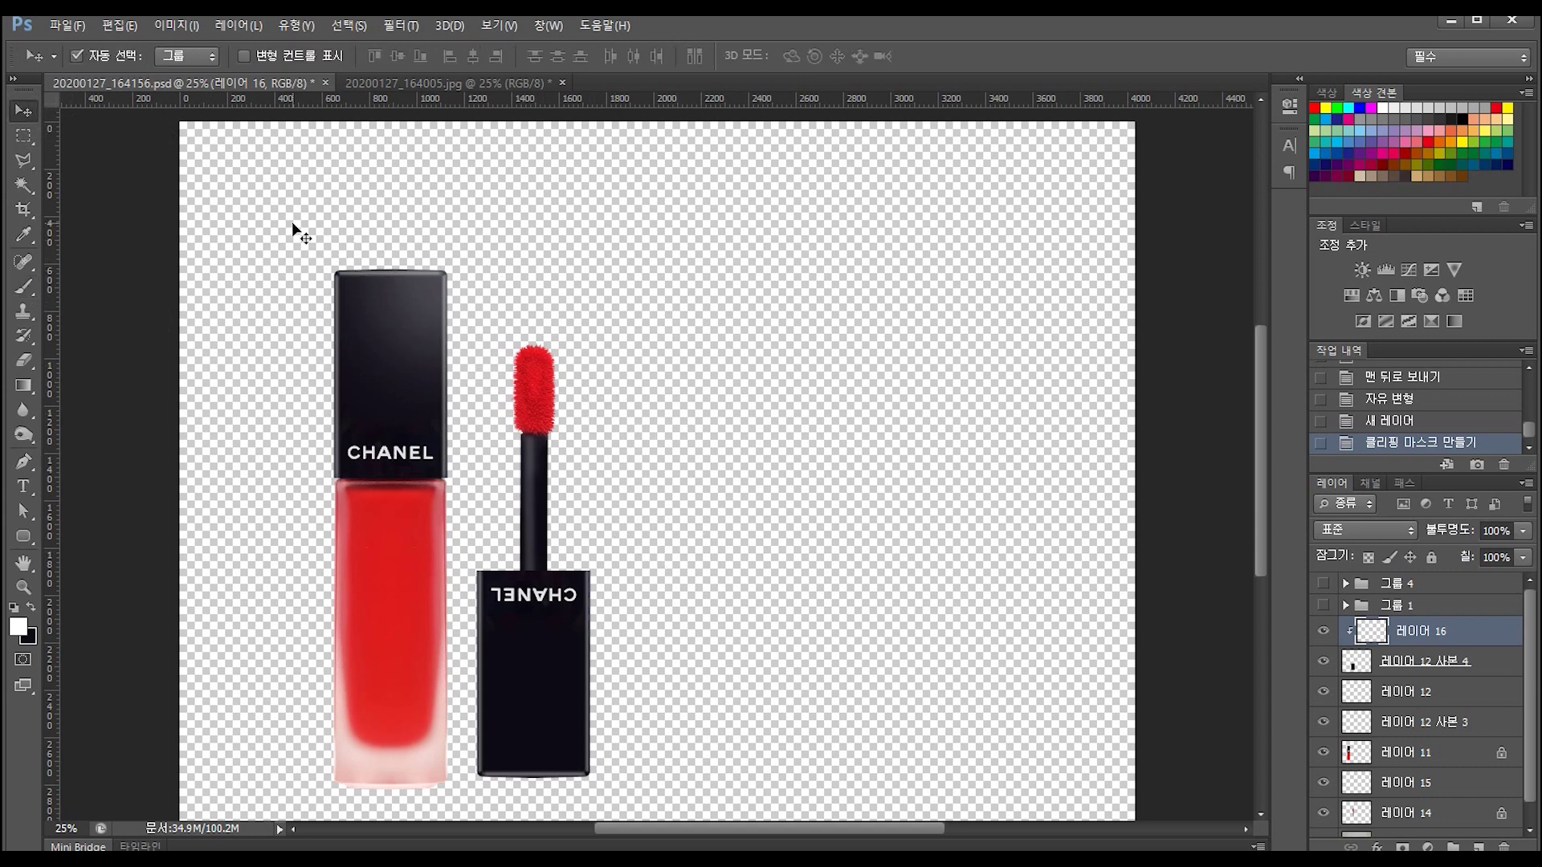
{"action": "left_click_drag", "start_coordinate": [297, 230], "coordinate": [454, 622]}
{"action": "key", "text": "ctrl+t"}
{"action": "left_click_drag", "start_coordinate": [493, 459], "coordinate": [293, 776]}
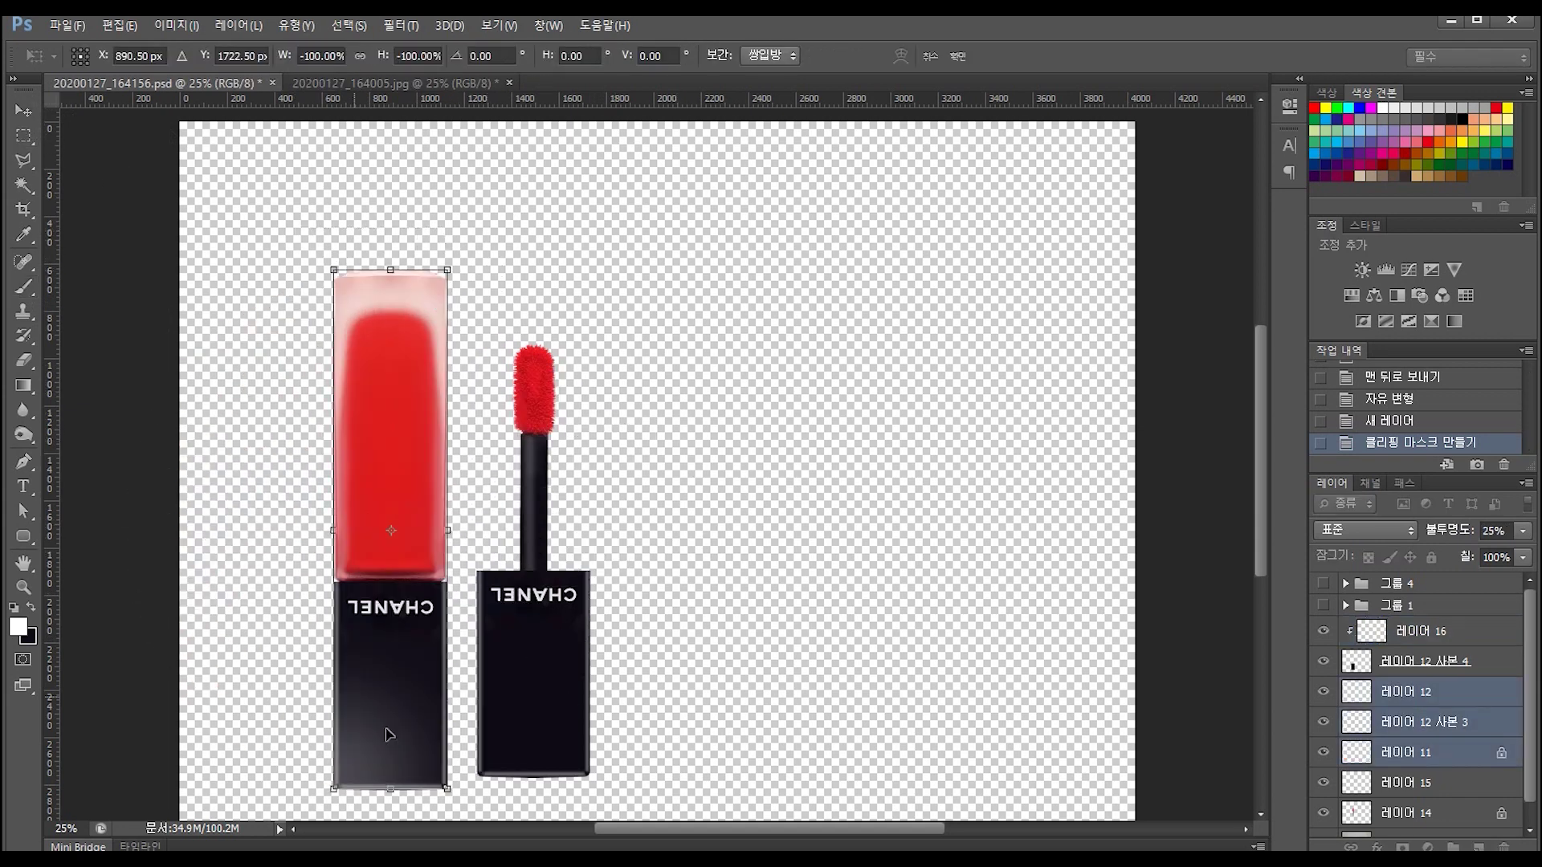
{"action": "key", "text": "ctrl+z"}
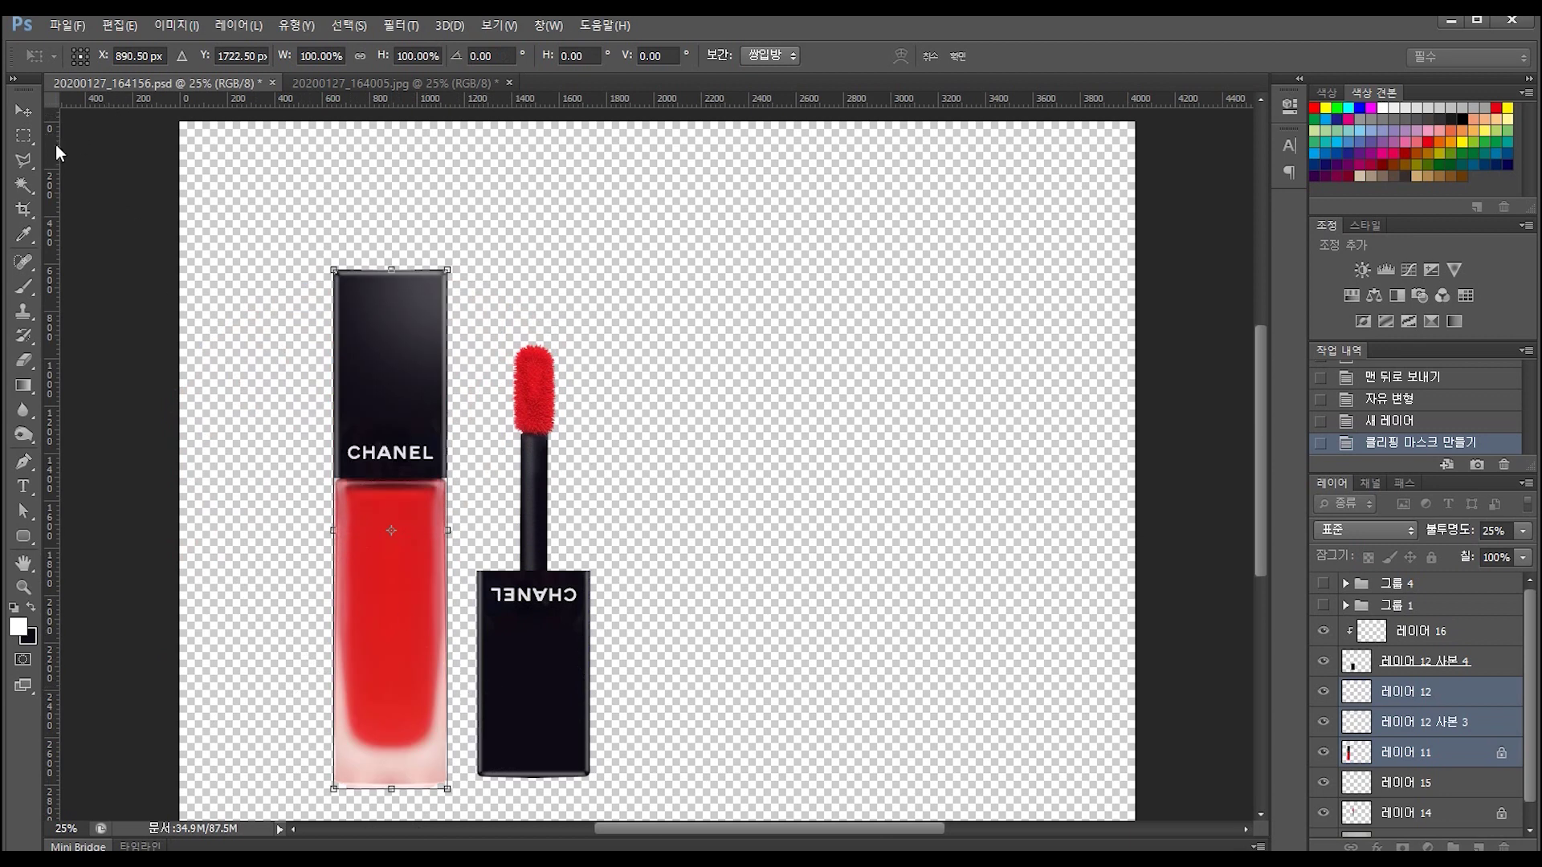
{"action": "key", "text": "Return"}
Brush a 29%-opacity white sheen on the cap's upper right and shift both objects right.
{"action": "key", "text": "b"}
{"action": "key", "text": "alt+]"}
{"action": "key", "text": "alt+]"}
{"action": "key", "text": "]"}
{"action": "key", "text": "]"}
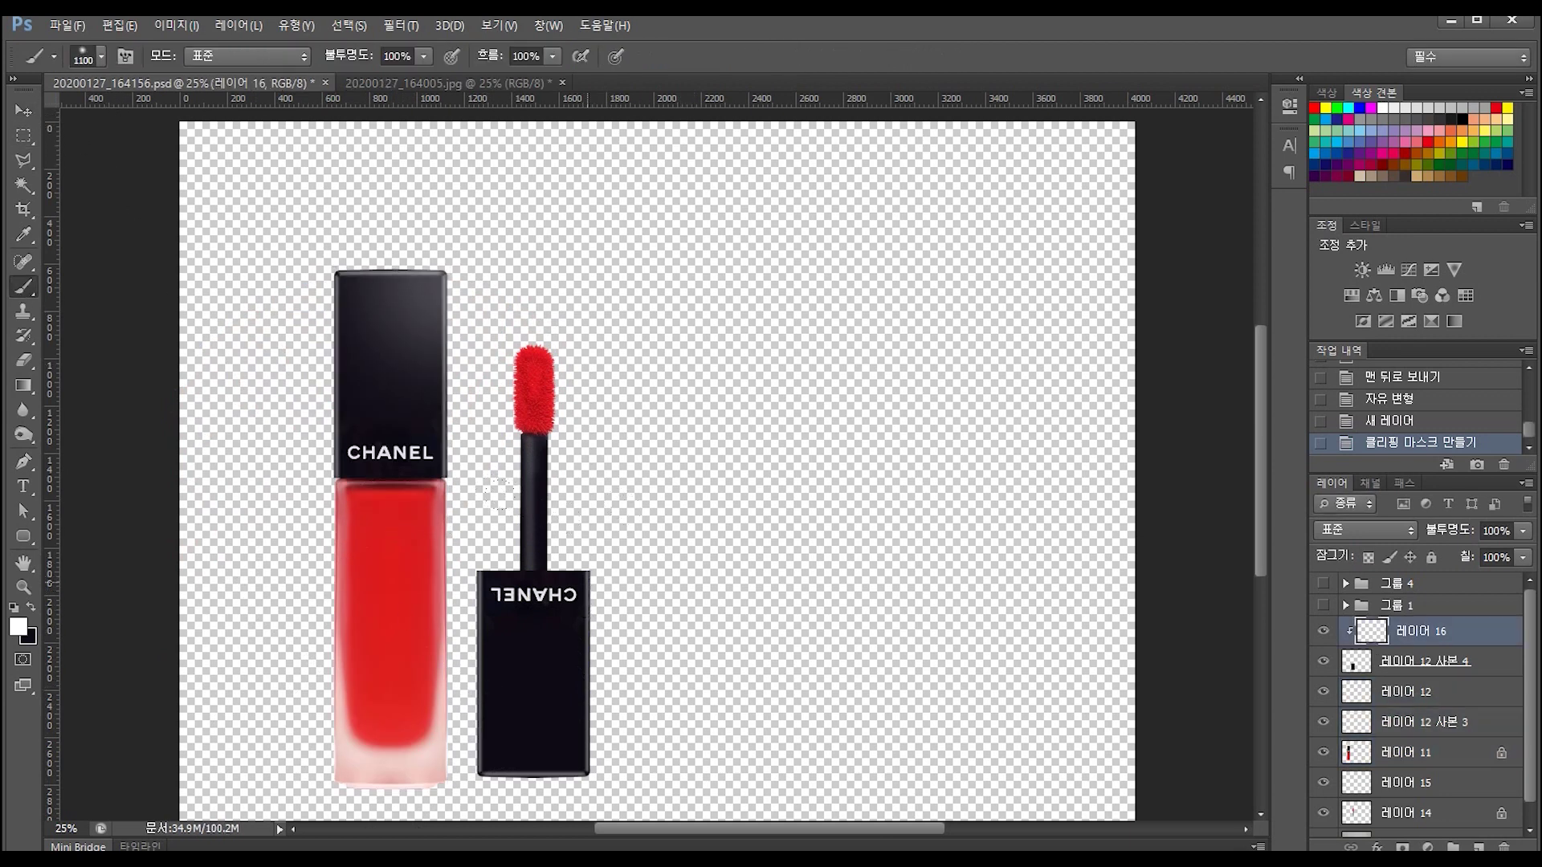
{"action": "left_click", "coordinate": [598, 574]}
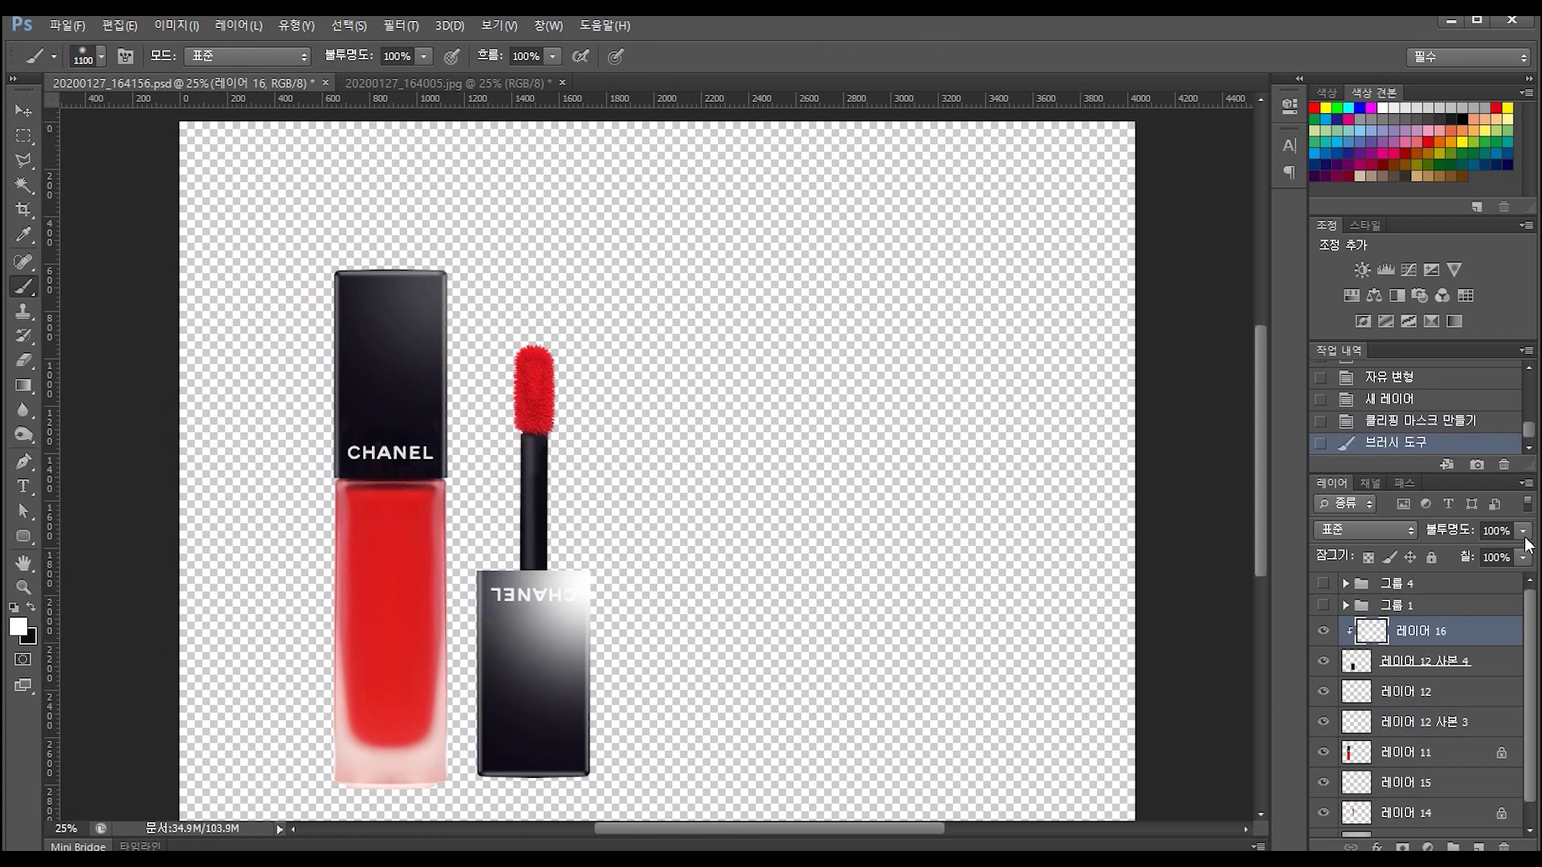
{"action": "left_click_drag", "start_coordinate": [1524, 532], "coordinate": [1462, 556]}
{"action": "key", "text": "v"}
{"action": "left_click_drag", "start_coordinate": [269, 206], "coordinate": [643, 791]}
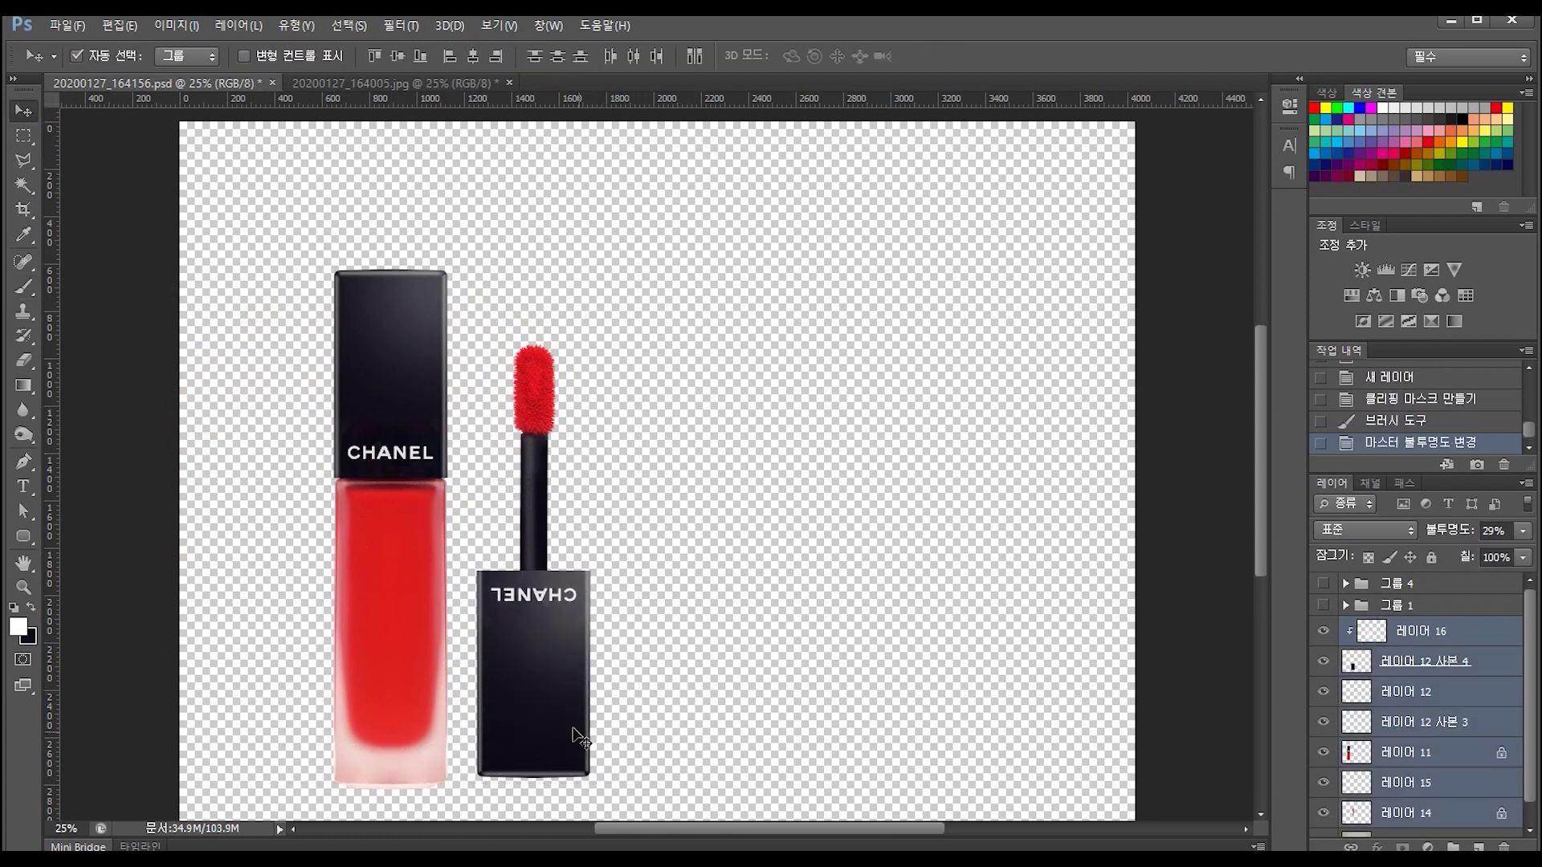
{"action": "left_click_drag", "start_coordinate": [576, 737], "coordinate": [744, 698]}
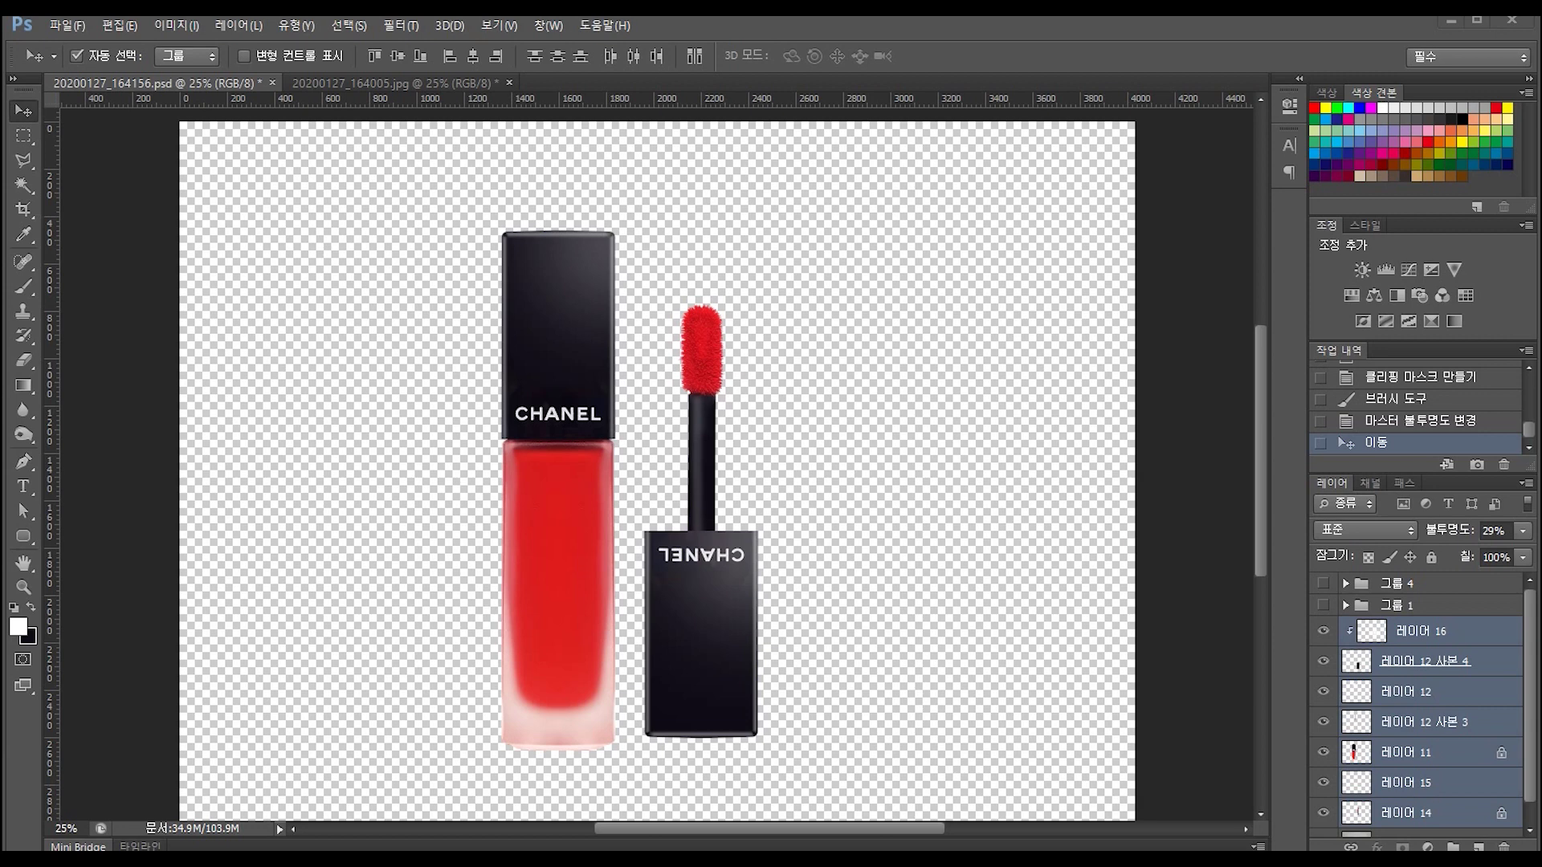